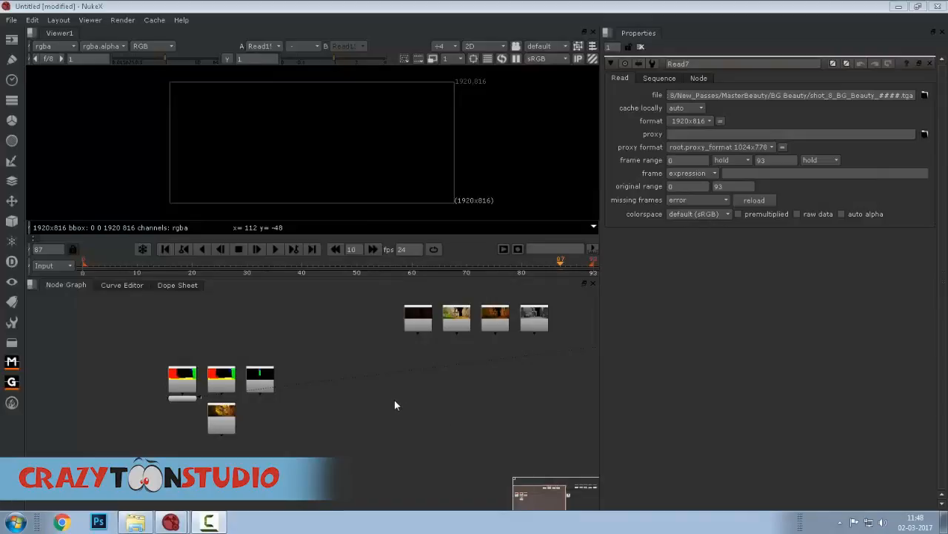
# Show the finished village composite from the Read2 node in a full-size viewer.
pyautogui.moveTo(454, 399); pyautogui.dragTo(278, 453)
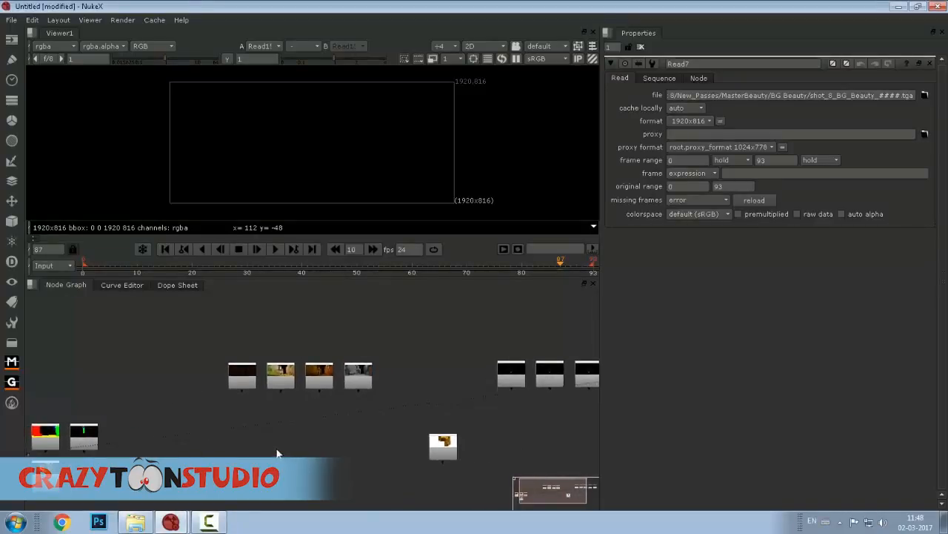
pyautogui.moveTo(176, 343); pyautogui.dragTo(407, 446)
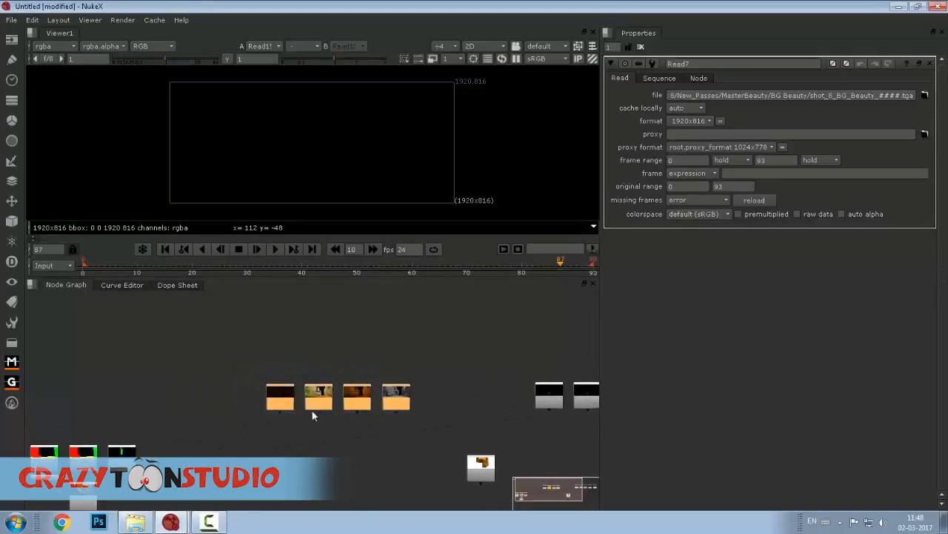
pyautogui.moveTo(225, 354); pyautogui.dragTo(442, 448)
pyautogui.moveTo(230, 351); pyautogui.dragTo(443, 450)
pyautogui.moveTo(400, 397)
pyautogui.mouseDown()
pyautogui.moveTo(404, 413)
pyautogui.moveTo(404, 400)
pyautogui.mouseUp()
pyautogui.moveTo(454, 349); pyautogui.dragTo(620, 262)
pyautogui.moveTo(236, 453); pyautogui.dragTo(228, 485)
pyautogui.click(241, 436)
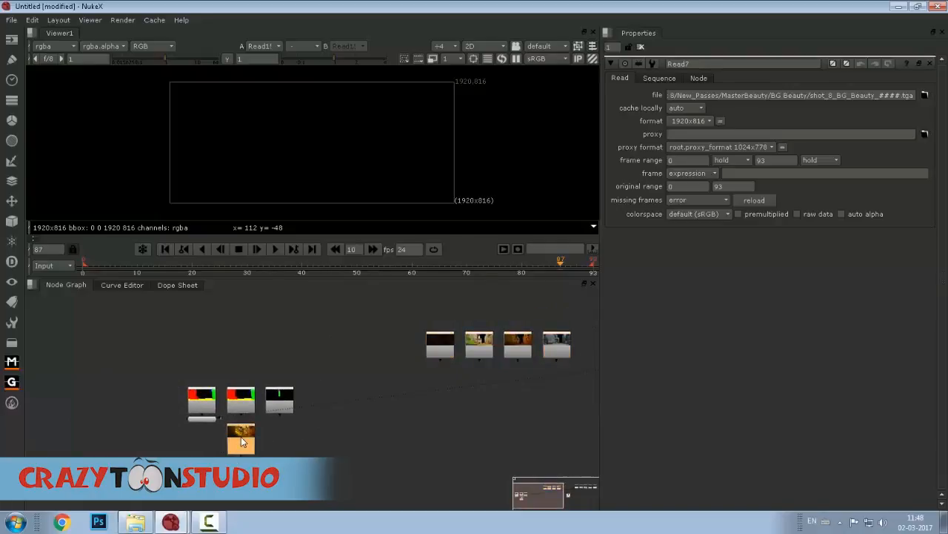
pyautogui.press('1')
pyautogui.press('space')
pyautogui.scroll(2, 274, 248)
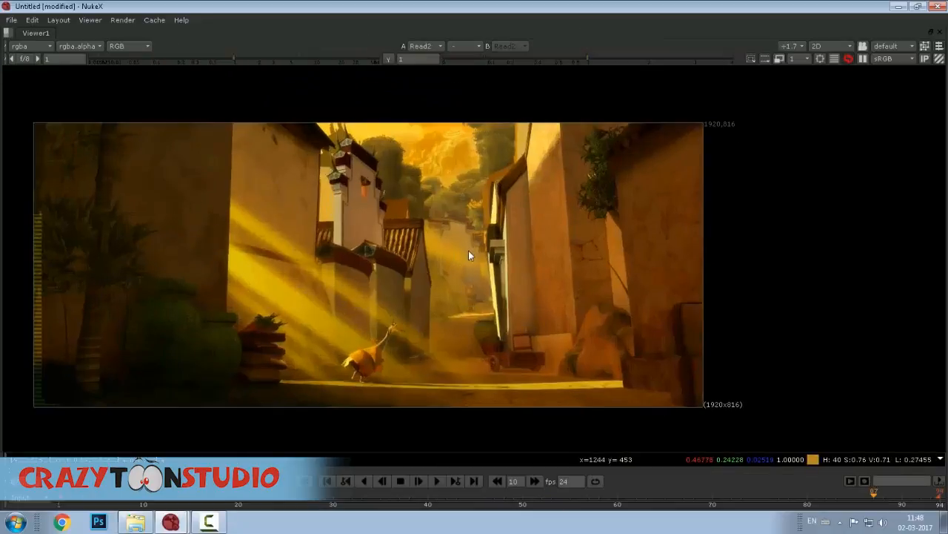
# Play the composite sequence, restore the normal pane layout and stop playback at frame 80.
pyautogui.moveTo(498, 260); pyautogui.dragTo(500, 253)
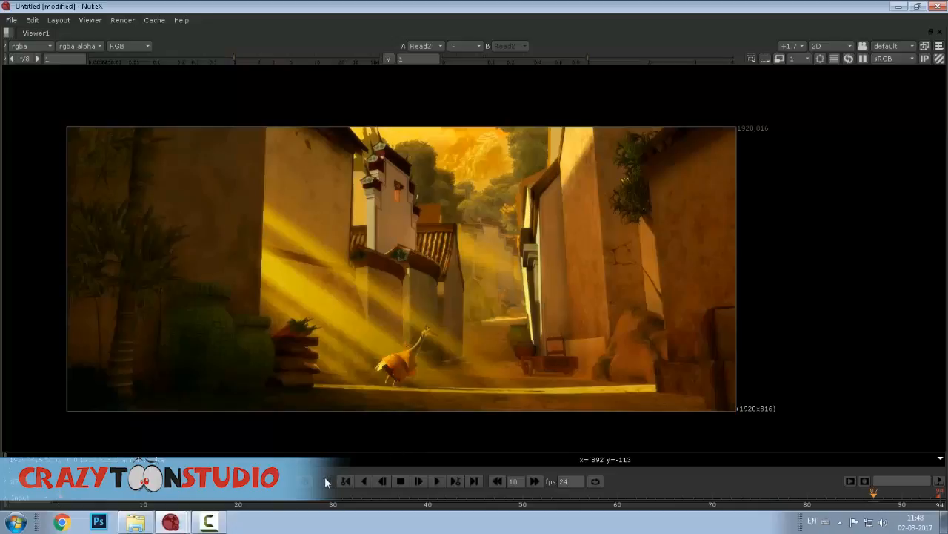
pyautogui.click(438, 479)
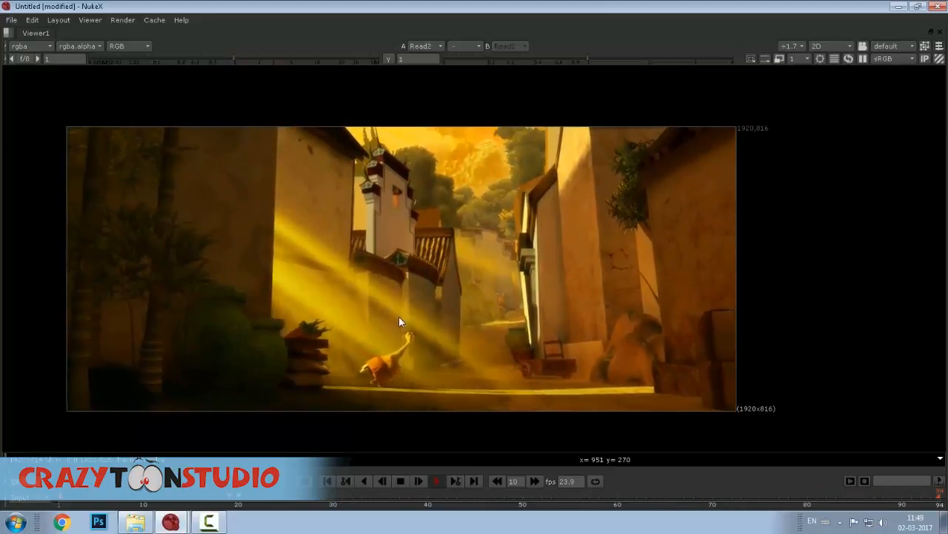
pyautogui.press('space')
pyautogui.scroll(-3, 353, 152)
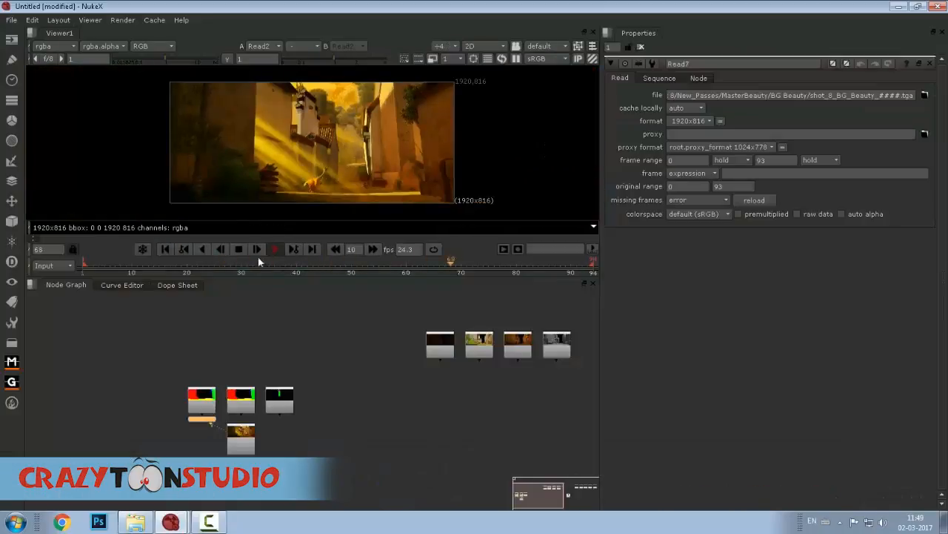
pyautogui.click(237, 251)
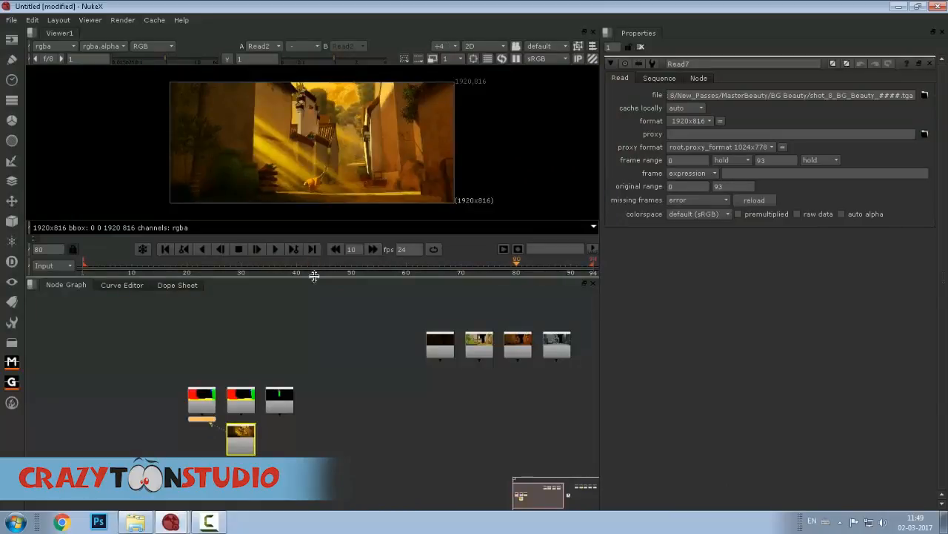
# Adjust the split between the viewer and the node graph, centring the composite horizontally in the viewer.
pyautogui.moveTo(313, 276); pyautogui.dragTo(324, 403)
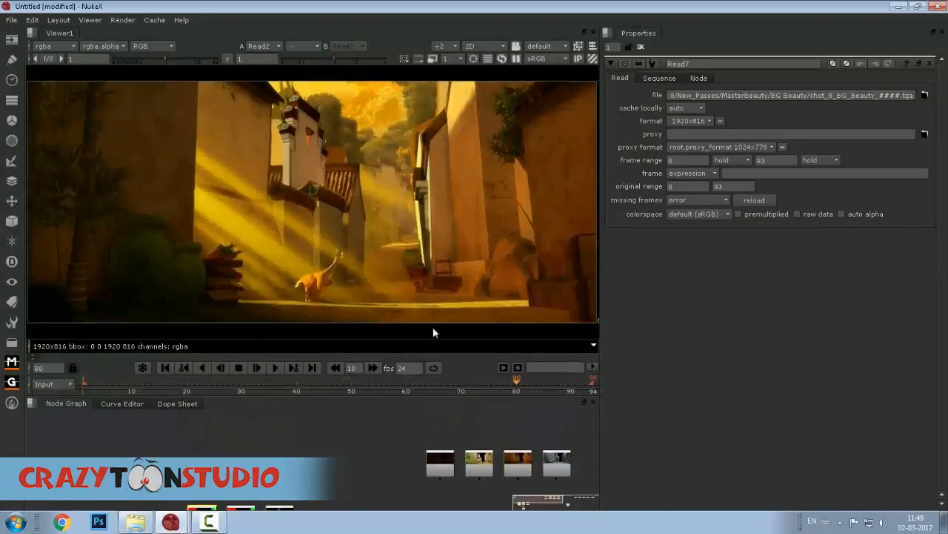
pyautogui.scroll(-2, 420, 210)
pyautogui.moveTo(431, 213); pyautogui.dragTo(393, 206)
pyautogui.moveTo(287, 183); pyautogui.dragTo(275, 182)
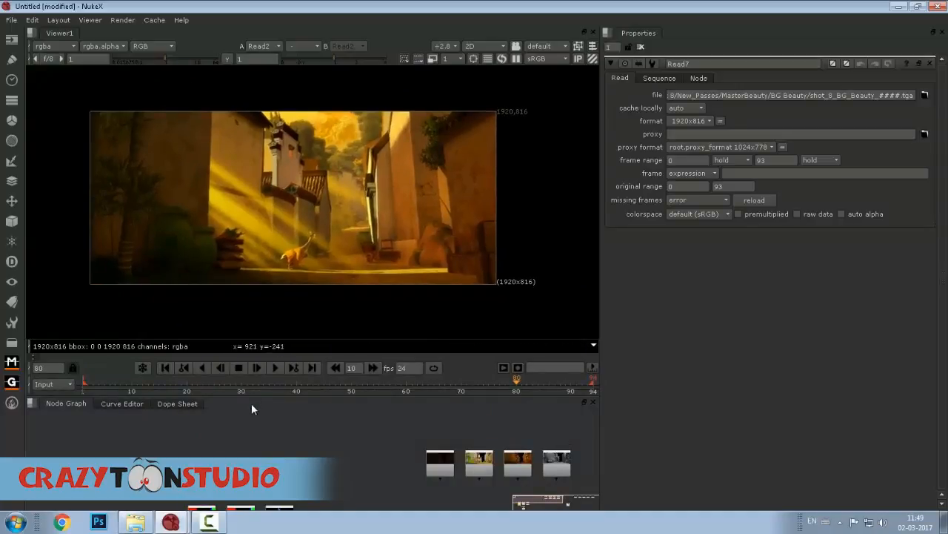
pyautogui.click(176, 524)
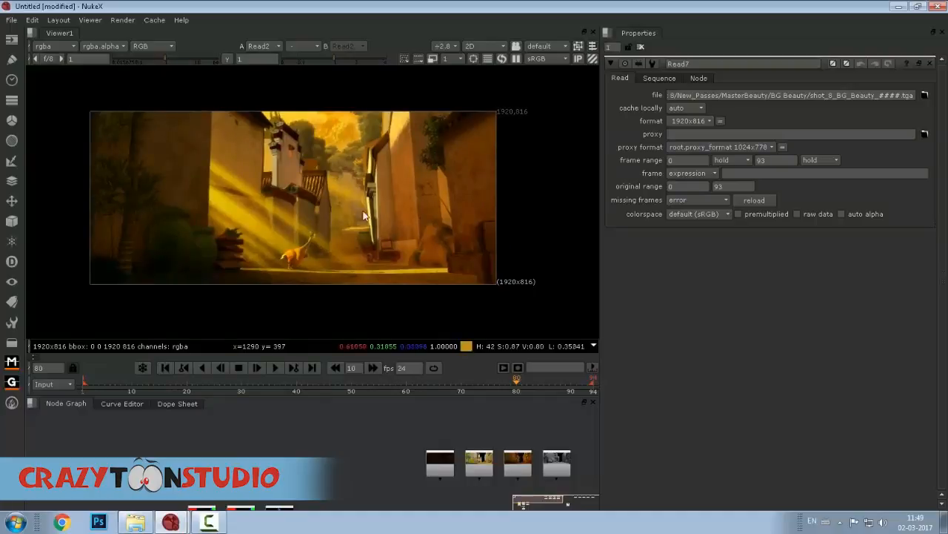
pyautogui.moveTo(379, 396); pyautogui.dragTo(370, 305)
pyautogui.moveTo(253, 408); pyautogui.dragTo(200, 373)
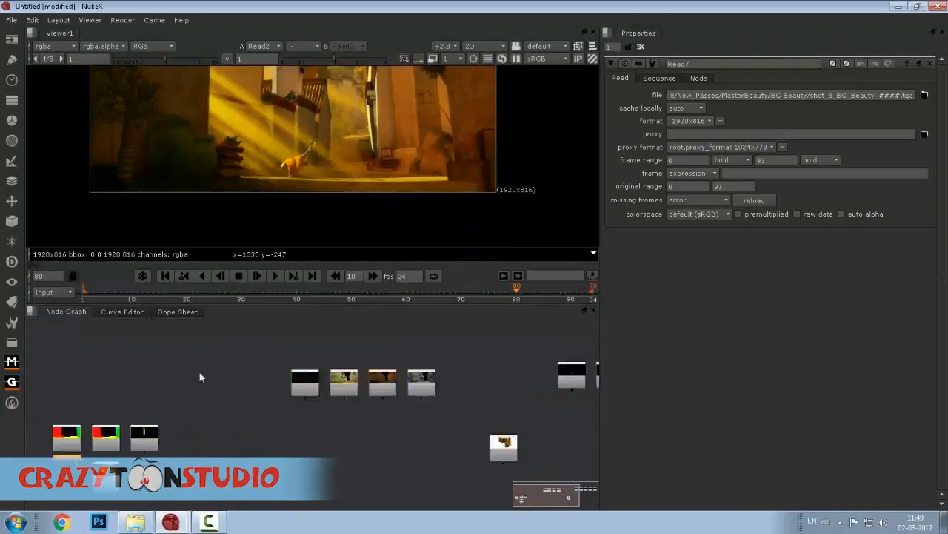
# View the background beauty pass from Read7 in the viewer at a size that shows the whole frame.
pyautogui.moveTo(414, 385); pyautogui.dragTo(202, 404)
pyautogui.moveTo(124, 356); pyautogui.dragTo(328, 423)
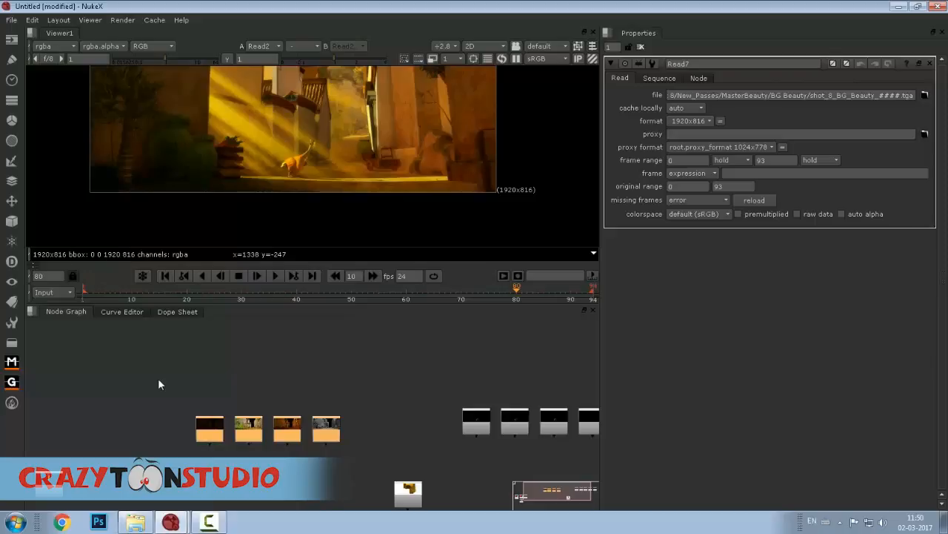
pyautogui.click(288, 428)
pyautogui.press('1')
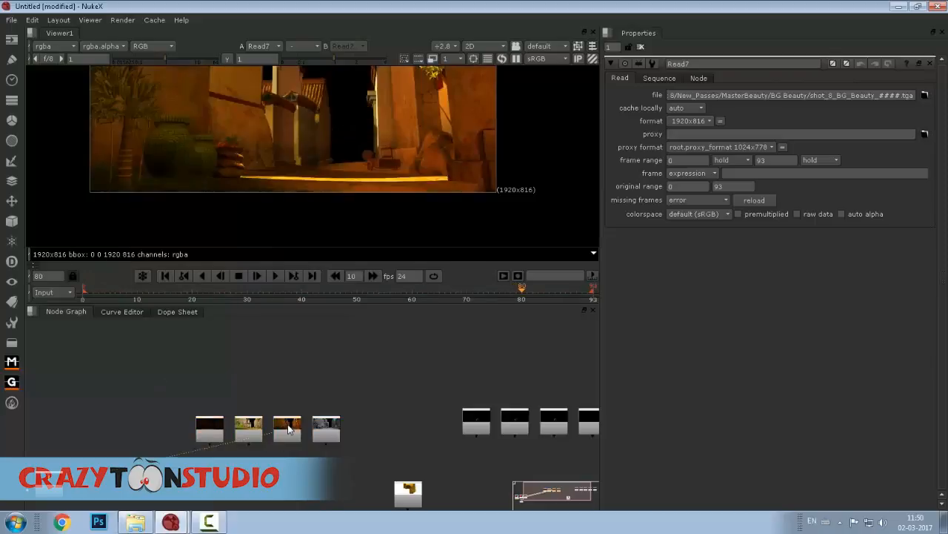
pyautogui.scroll(-3, 296, 190)
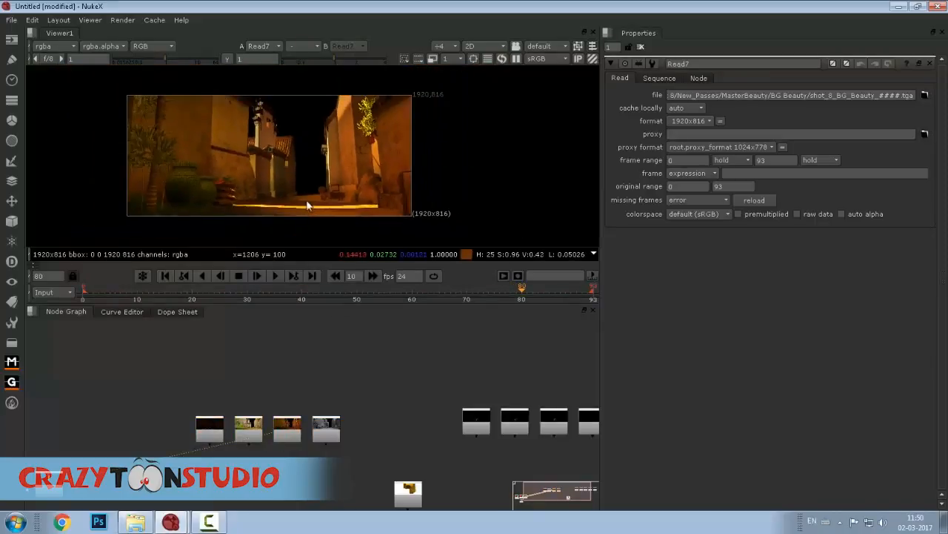
pyautogui.moveTo(311, 203); pyautogui.dragTo(334, 202)
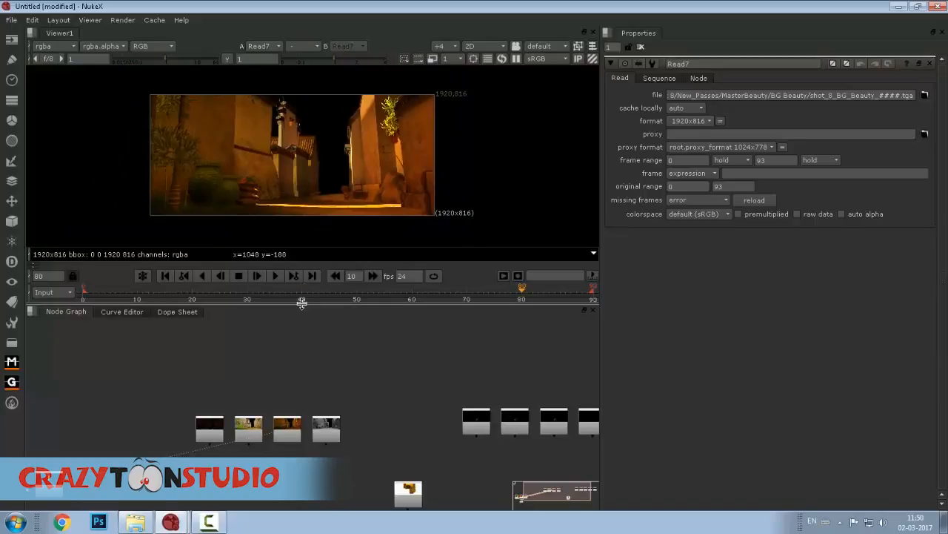
# Enlarge the viewer pane and fit the whole background beauty pass inside it.
pyautogui.moveTo(302, 302); pyautogui.dragTo(301, 348)
pyautogui.scroll(2, 275, 209)
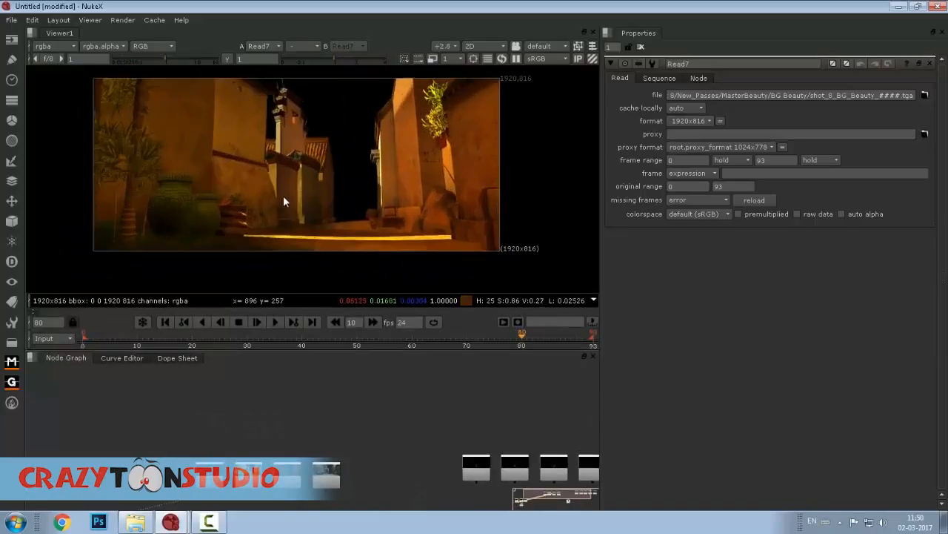
pyautogui.moveTo(274, 205); pyautogui.dragTo(309, 231)
pyautogui.moveTo(248, 178); pyautogui.dragTo(354, 174)
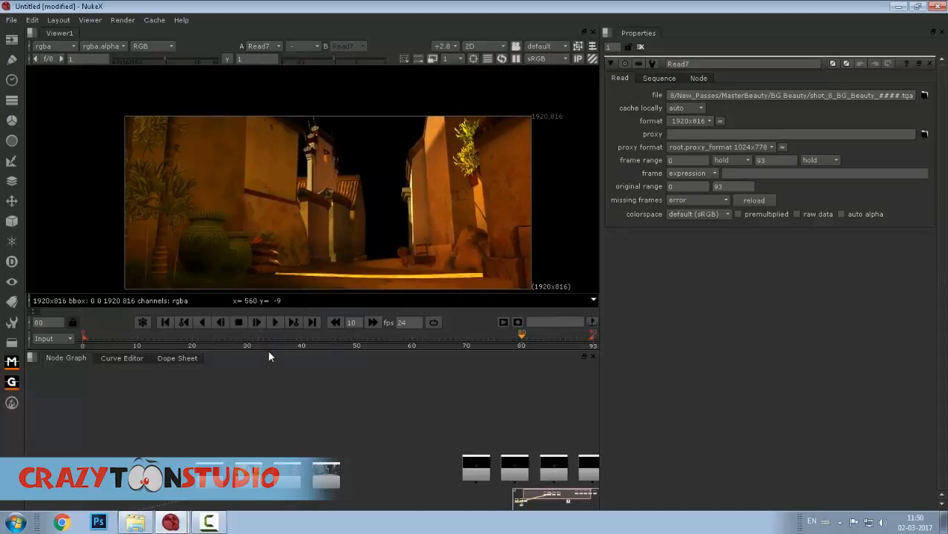
pyautogui.moveTo(268, 349); pyautogui.dragTo(267, 340)
pyautogui.moveTo(283, 239); pyautogui.dragTo(273, 213)
pyautogui.press('f')
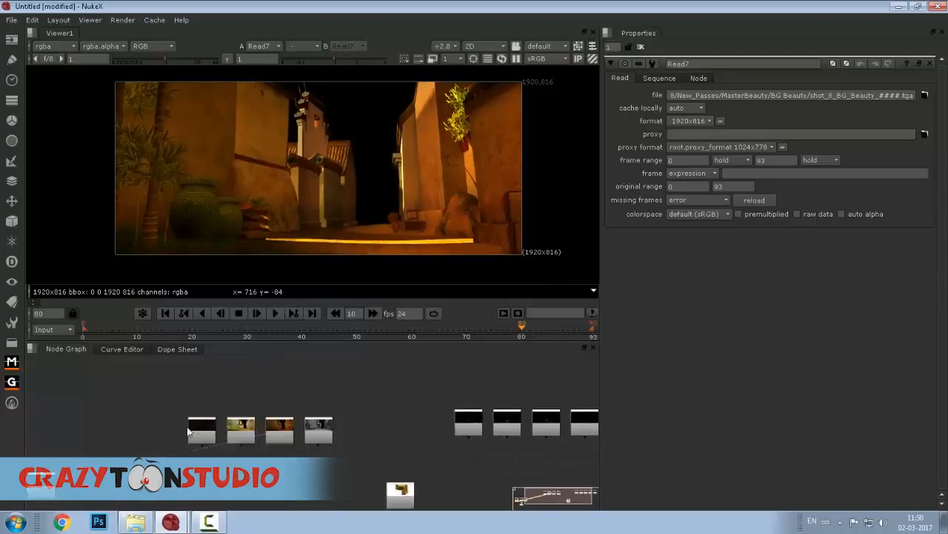
# Select the four background Read nodes and frame them in the node graph so their names are readable.
pyautogui.moveTo(134, 379); pyautogui.dragTo(487, 504)
pyautogui.moveTo(429, 460); pyautogui.dragTo(394, 441)
pyautogui.moveTo(115, 371); pyautogui.dragTo(479, 492)
pyautogui.moveTo(346, 441); pyautogui.dragTo(366, 468)
pyautogui.moveTo(124, 386); pyautogui.dragTo(466, 503)
pyautogui.moveTo(404, 442); pyautogui.dragTo(387, 434)
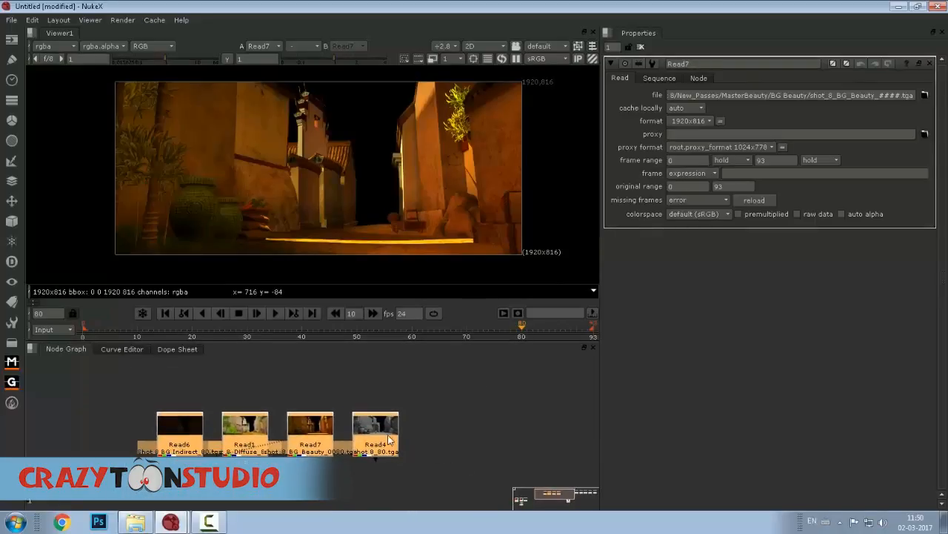
# View the background passes Read4, Read7, Read1 and Read6 one after another.
pyautogui.click(388, 435)
pyautogui.press('1')
pyautogui.click(436, 444)
pyautogui.moveTo(310, 429); pyautogui.dragTo(330, 419)
pyautogui.press('1')
pyautogui.press('1')
pyautogui.click(254, 422)
pyautogui.press('1')
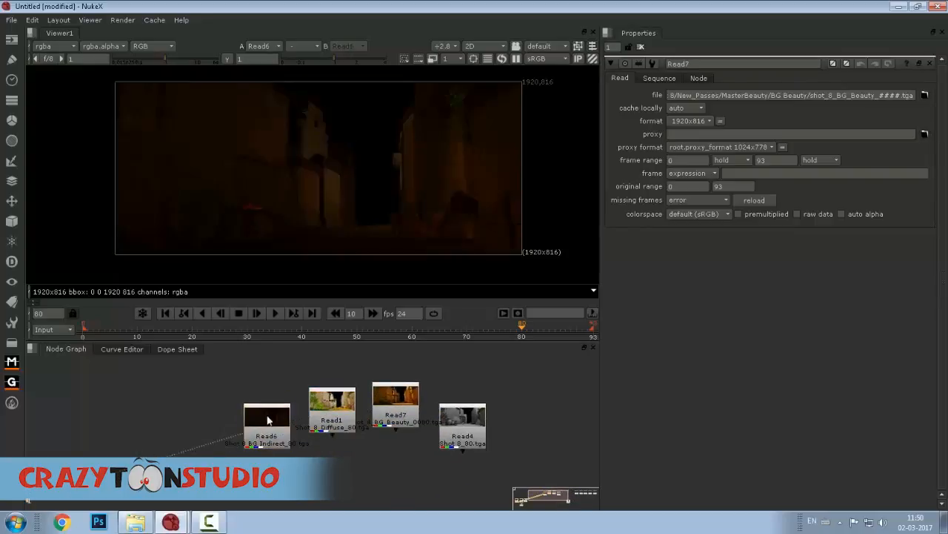
# Examine the background indirect light pass from Read6 up close, including the distant buildings.
pyautogui.moveTo(326, 227); pyautogui.dragTo(299, 208)
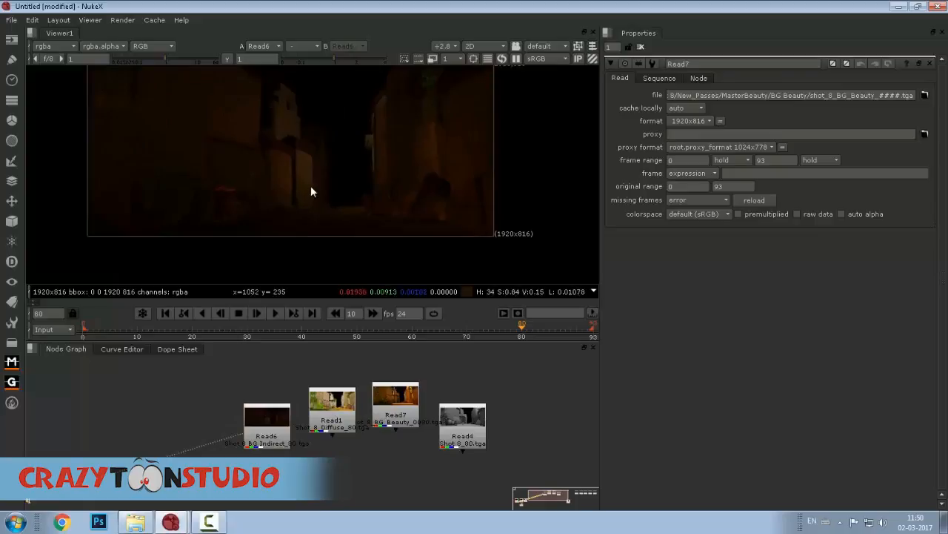
pyautogui.scroll(2, 346, 184)
pyautogui.moveTo(353, 182); pyautogui.dragTo(371, 212)
pyautogui.scroll(-2, 349, 178)
pyautogui.scroll(-1, 349, 178)
pyautogui.moveTo(262, 438)
pyautogui.mouseDown()
pyautogui.moveTo(274, 387)
pyautogui.moveTo(249, 437)
pyautogui.mouseUp()
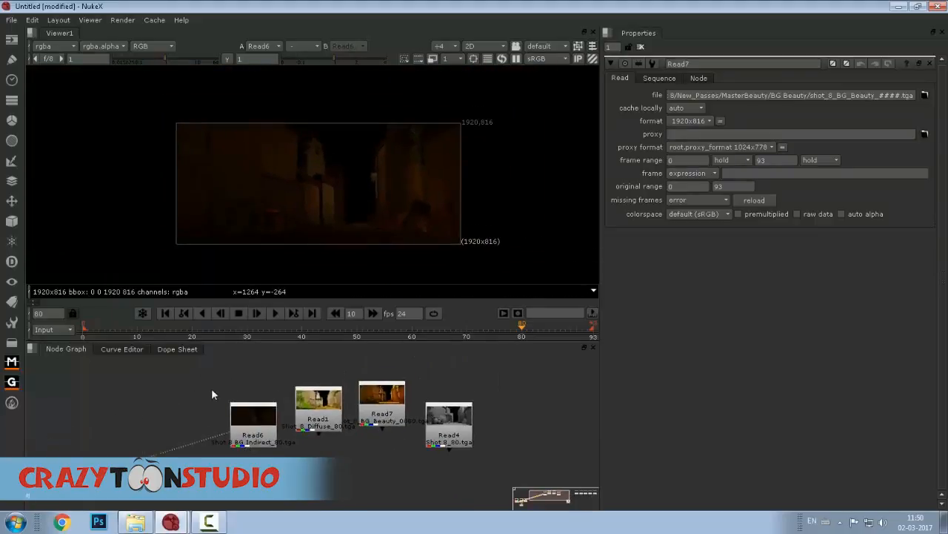
# Select the four background pass nodes and auto-arrange them in the node graph.
pyautogui.moveTo(159, 377); pyautogui.dragTo(516, 501)
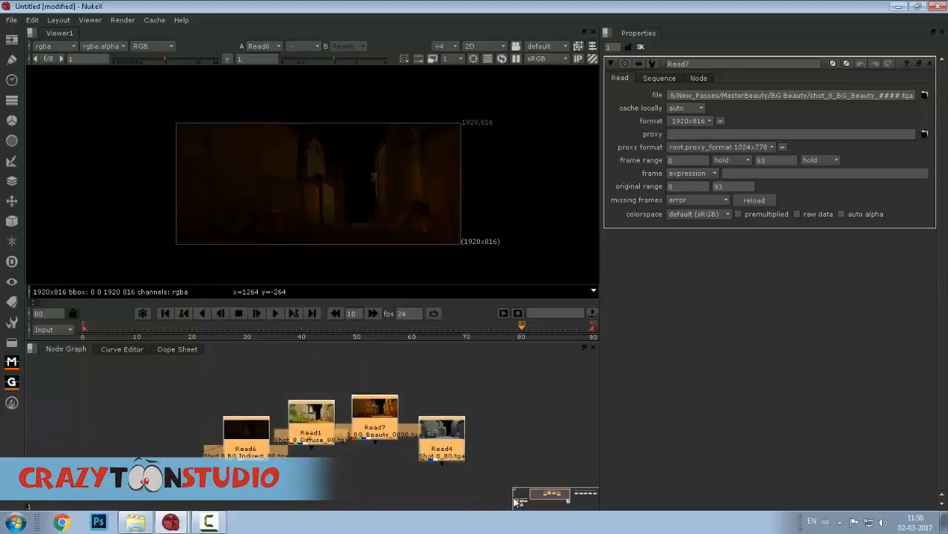
pyautogui.press('l')
pyautogui.moveTo(390, 423); pyautogui.dragTo(438, 393)
# View the wall RGB matte from Read14 and the building RGB matte from Read11.
pyautogui.scroll(-4, 199, 429)
pyautogui.moveTo(145, 451); pyautogui.dragTo(191, 427)
pyautogui.scroll(3, 190, 425)
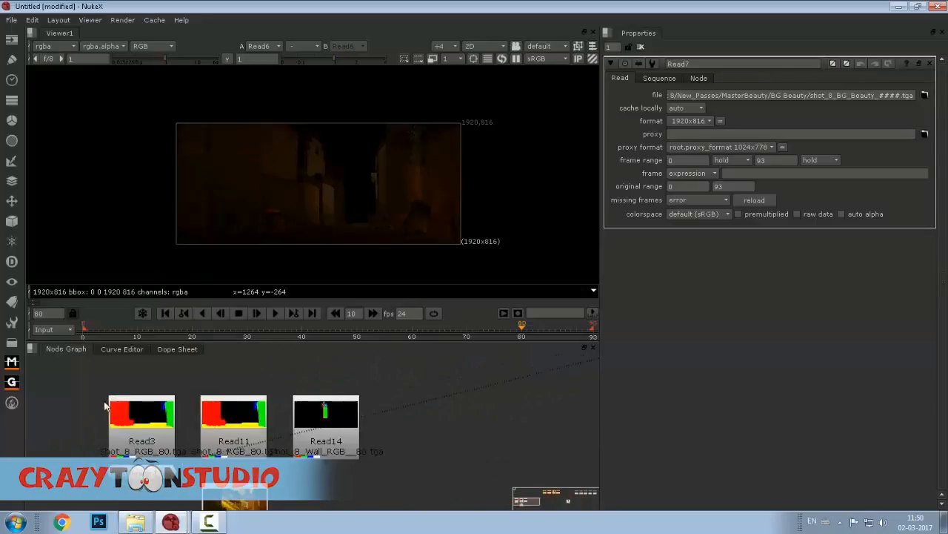
pyautogui.moveTo(309, 466); pyautogui.dragTo(421, 507)
pyautogui.moveTo(385, 438); pyautogui.dragTo(348, 420)
pyautogui.click(393, 440)
pyautogui.click(315, 443)
pyautogui.press('1')
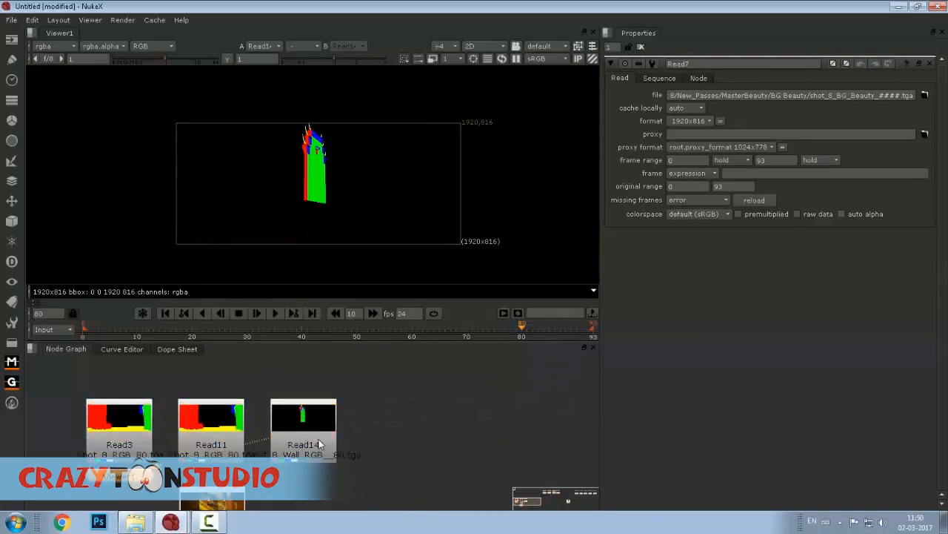
pyautogui.click(220, 446)
pyautogui.press('1')
# View the duplicate RGB matte from Read3 and delete that node.
pyautogui.click(134, 434)
pyautogui.press('1')
pyautogui.click(118, 430)
pyautogui.press('Delete')
pyautogui.scroll(-2, 166, 424)
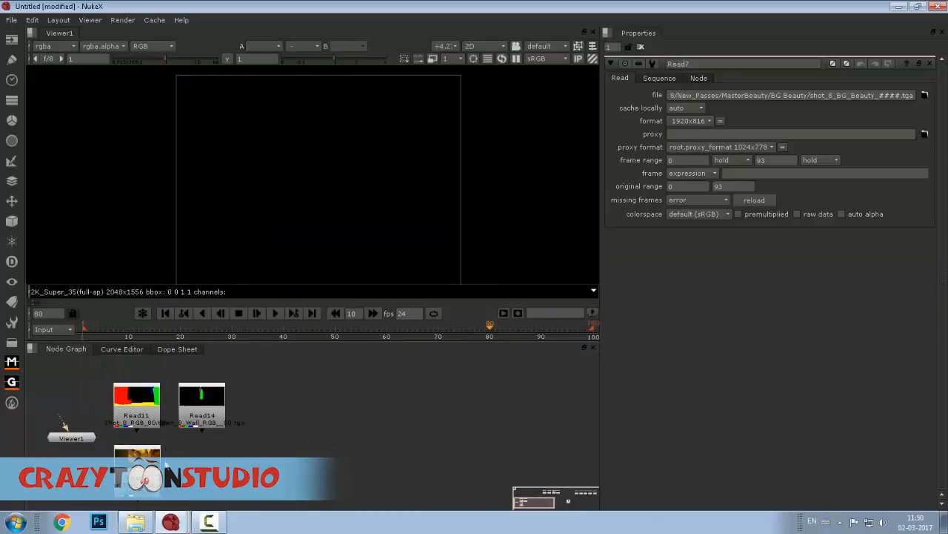
# View the Read2 composite again, and examine the character beauty pass from Read8 up close.
pyautogui.click(151, 472)
pyautogui.press('1')
pyautogui.moveTo(577, 391); pyautogui.dragTo(278, 436)
pyautogui.scroll(-5, 296, 430)
pyautogui.moveTo(408, 405); pyautogui.dragTo(275, 452)
pyautogui.scroll(3, 275, 451)
pyautogui.moveTo(557, 391); pyautogui.dragTo(205, 506)
pyautogui.scroll(3, 315, 482)
pyautogui.click(262, 455)
pyautogui.click(255, 415)
pyautogui.press('1')
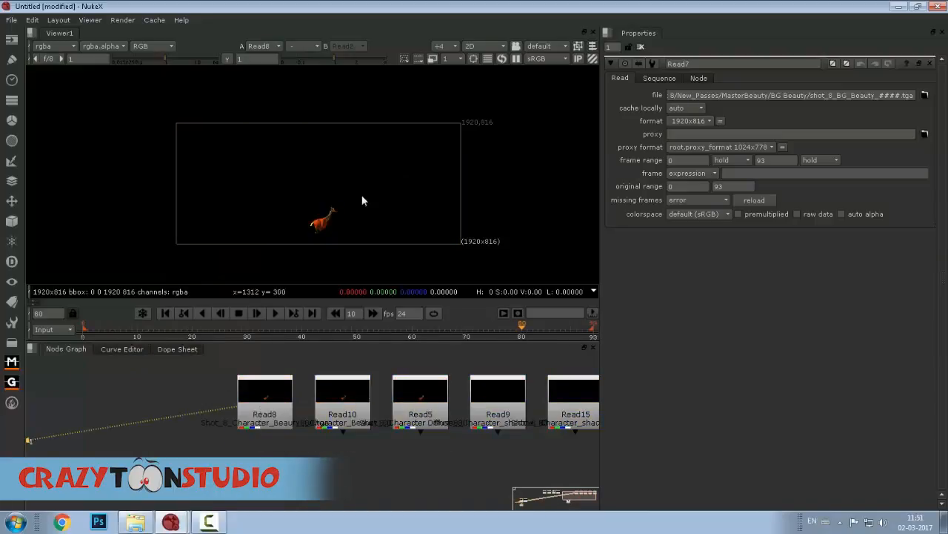
pyautogui.scroll(3, 361, 195)
pyautogui.scroll(2, 278, 381)
# View the second character beauty pass from Read10 and delete this duplicate node.
pyautogui.moveTo(247, 404); pyautogui.dragTo(239, 407)
pyautogui.moveTo(409, 420); pyautogui.dragTo(238, 358)
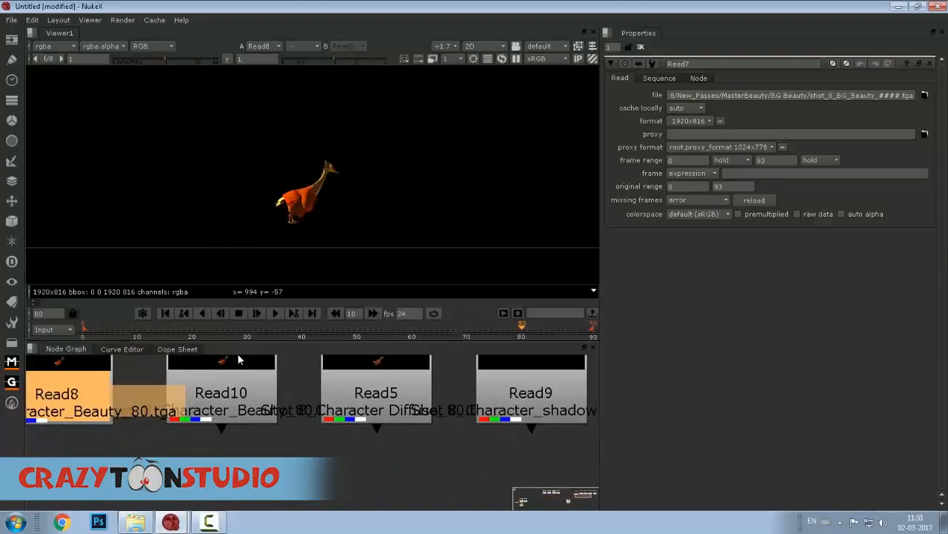
pyautogui.click(246, 376)
pyautogui.press('1')
pyautogui.moveTo(271, 395); pyautogui.dragTo(296, 445)
pyautogui.scroll(-1, 282, 363)
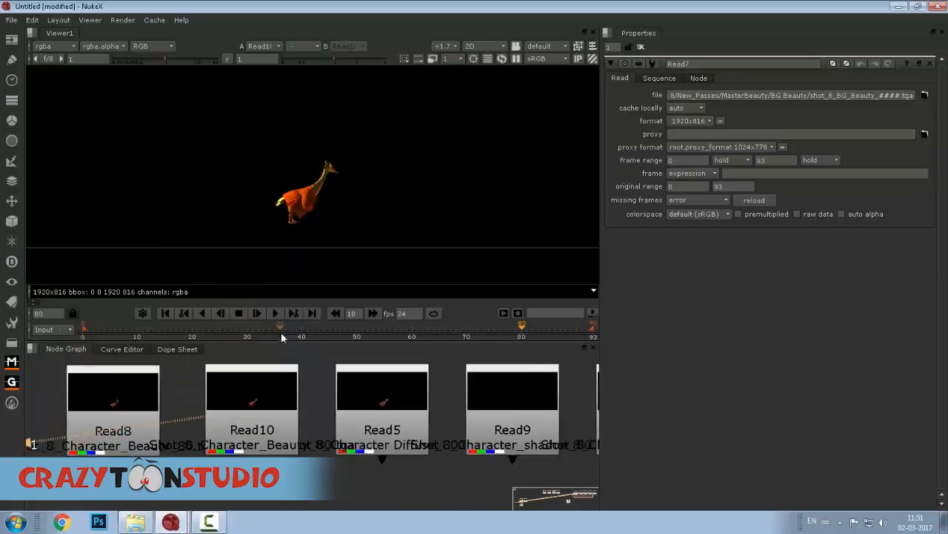
pyautogui.scroll(-2, 281, 332)
pyautogui.click(275, 366)
pyautogui.moveTo(272, 389); pyautogui.dragTo(275, 366)
pyautogui.press('Delete')
# View the character diffuse pass from Read5.
pyautogui.moveTo(165, 403); pyautogui.dragTo(218, 408)
pyautogui.moveTo(345, 402); pyautogui.dragTo(244, 438)
pyautogui.click(246, 438)
pyautogui.press('1')
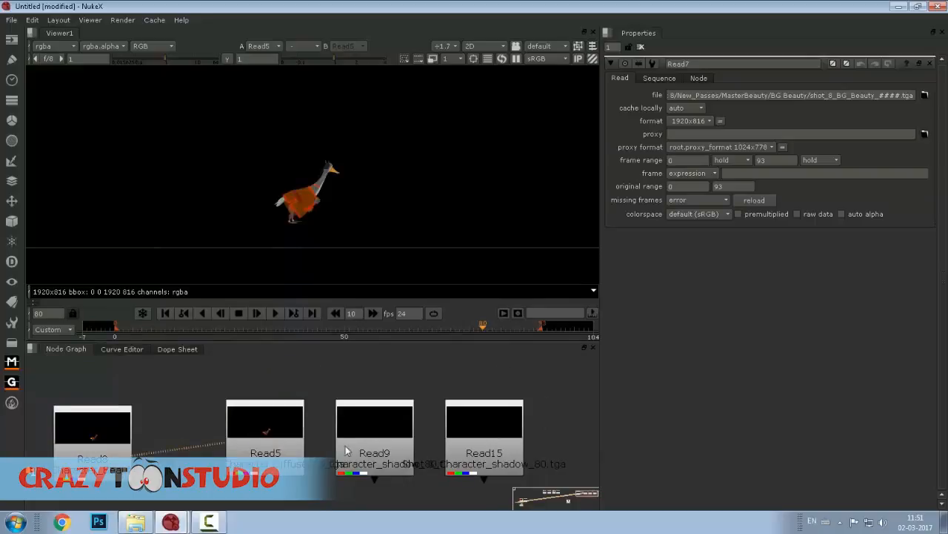
# View the character shadow pass from Read9, inspect its alpha channel and return to the RGB display.
pyautogui.moveTo(369, 439); pyautogui.dragTo(250, 449)
pyautogui.click(251, 448)
pyautogui.press('1')
pyautogui.scroll(-3, 313, 188)
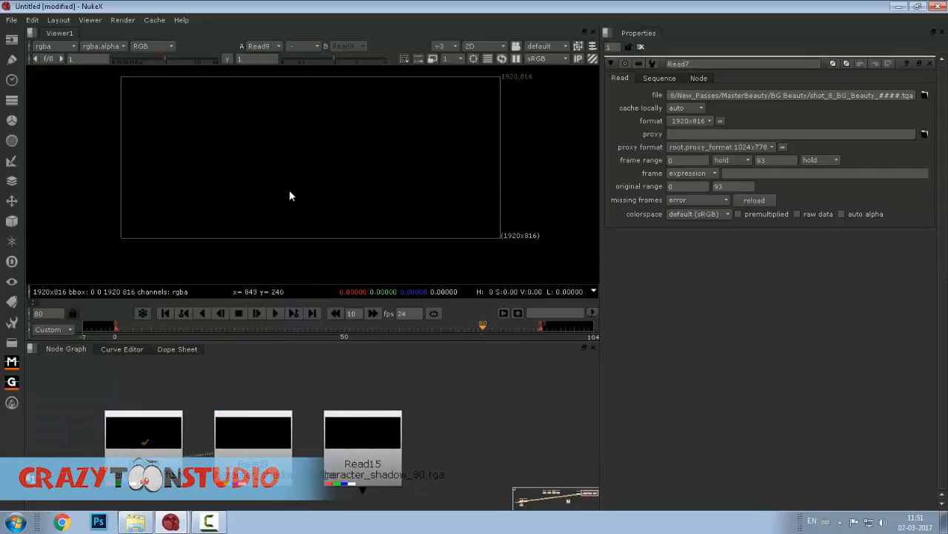
pyautogui.press('a')
pyautogui.scroll(3, 297, 218)
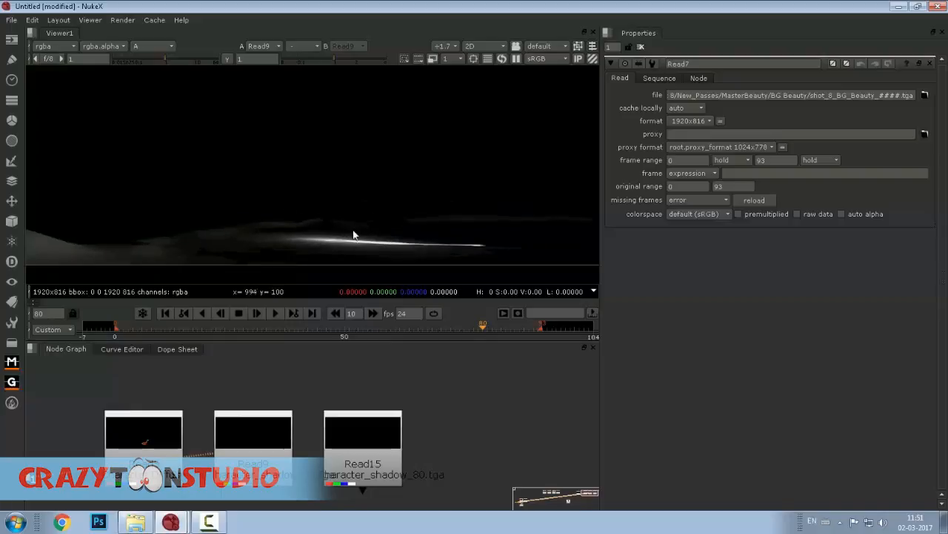
pyautogui.moveTo(331, 248); pyautogui.dragTo(298, 217)
pyautogui.press('a')
# View the duplicate character shadow pass from Read15 and delete that node.
pyautogui.click(329, 427)
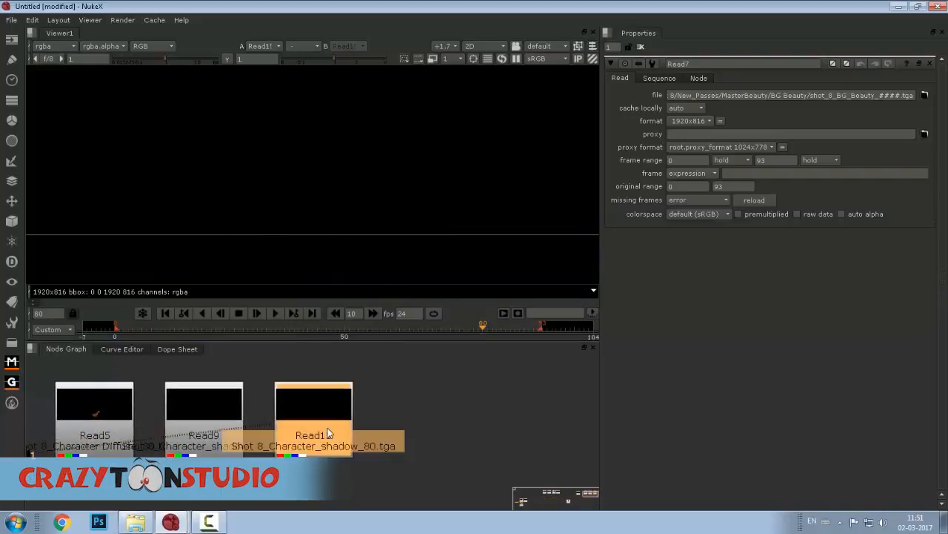
pyautogui.press('Delete')
pyautogui.scroll(-3, 232, 417)
# Select the character passes Read8, Read5 and Read9 and group them in one row in the node graph.
pyautogui.moveTo(249, 438); pyautogui.dragTo(381, 465)
pyautogui.moveTo(199, 443); pyautogui.dragTo(233, 438)
pyautogui.moveTo(175, 400); pyautogui.dragTo(433, 491)
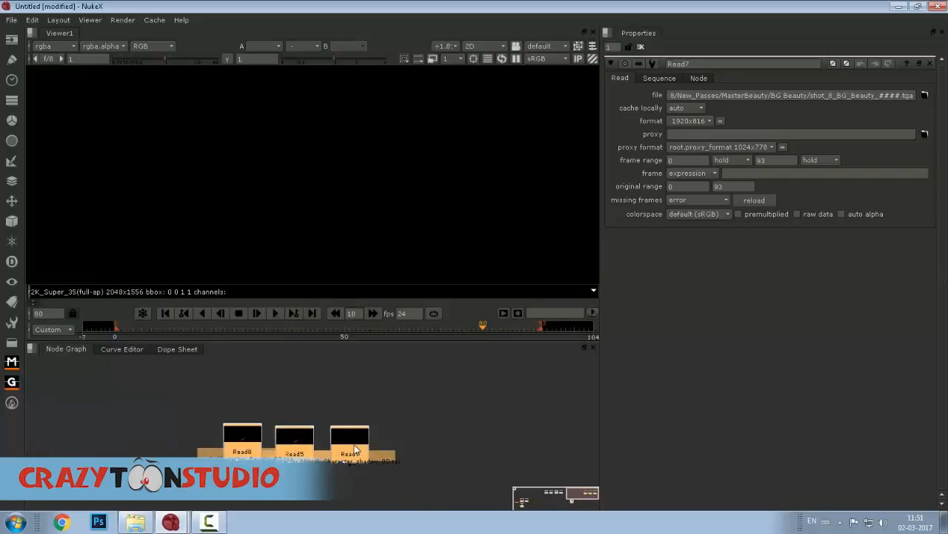
pyautogui.moveTo(330, 446); pyautogui.dragTo(326, 443)
pyautogui.click(251, 407)
pyautogui.moveTo(283, 395); pyautogui.dragTo(363, 369)
pyautogui.scroll(-3, 278, 400)
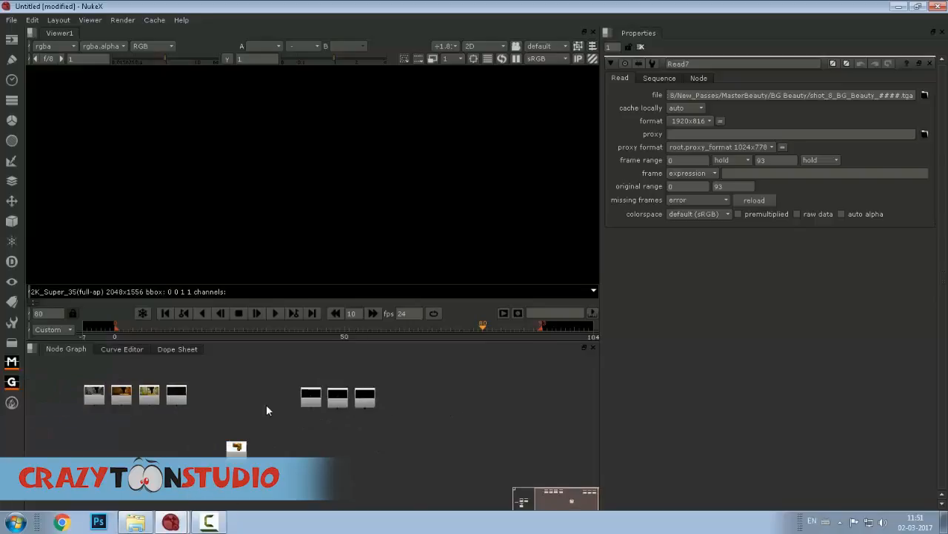
# View the layered background painting pass, inspect its alpha channel and return to the RGB display.
pyautogui.moveTo(233, 403); pyautogui.dragTo(289, 410)
pyautogui.moveTo(276, 448); pyautogui.dragTo(308, 427)
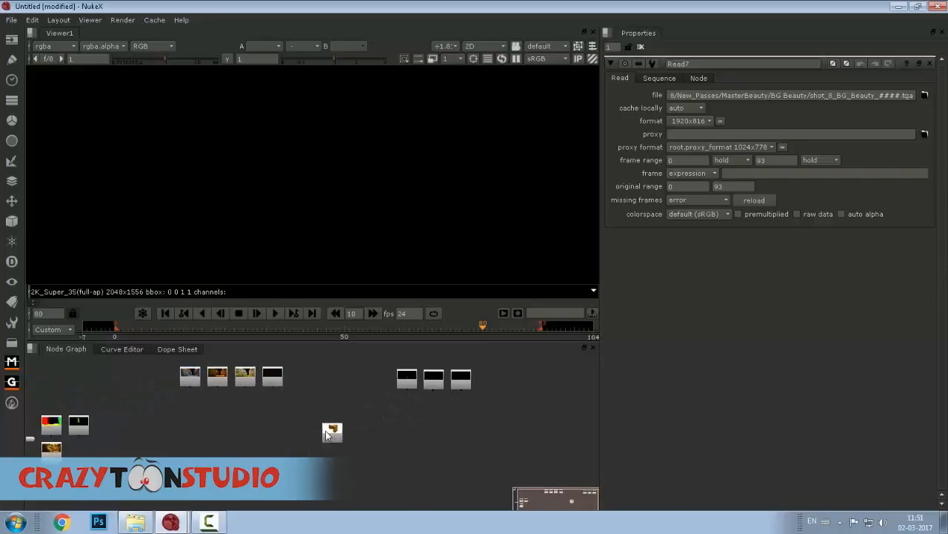
pyautogui.press('1')
pyautogui.scroll(-4, 315, 195)
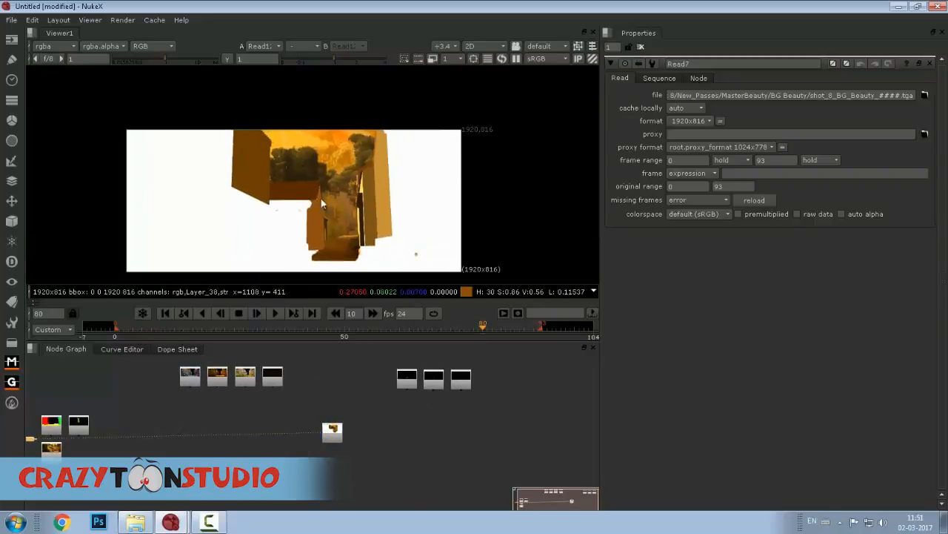
pyautogui.scroll(1, 310, 193)
pyautogui.press('a')
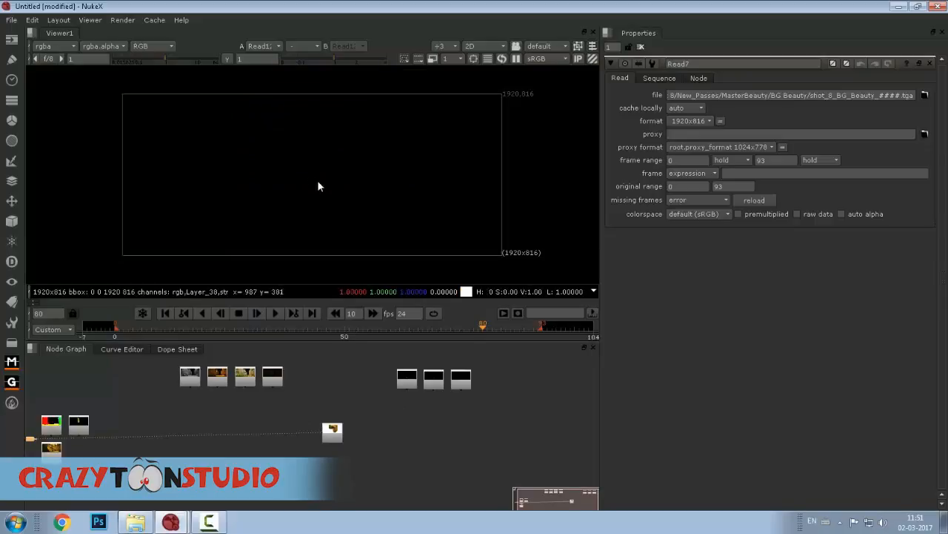
pyautogui.press('a')
pyautogui.scroll(4, 315, 170)
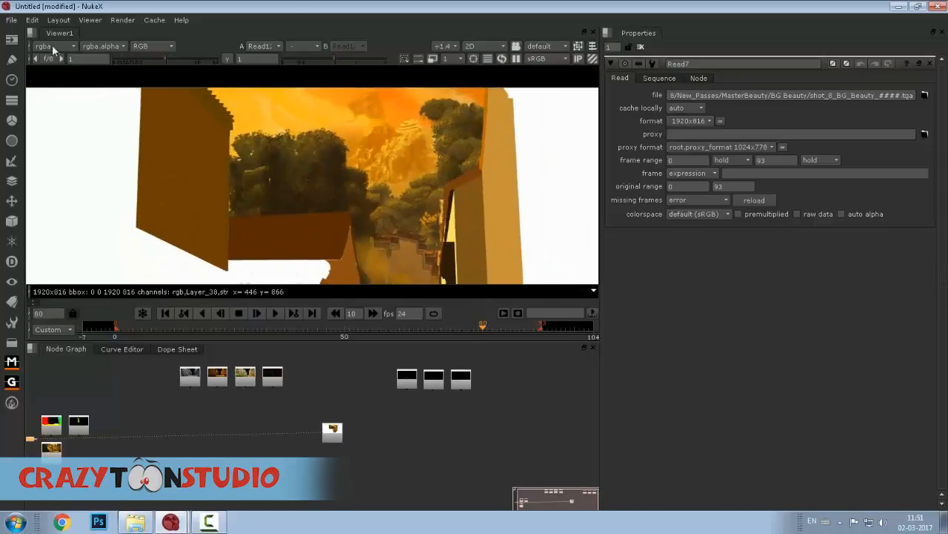
# Look through the background painting's list of layers, keep rgba displayed, and compare its alpha with the RGB image.
pyautogui.click(54, 47)
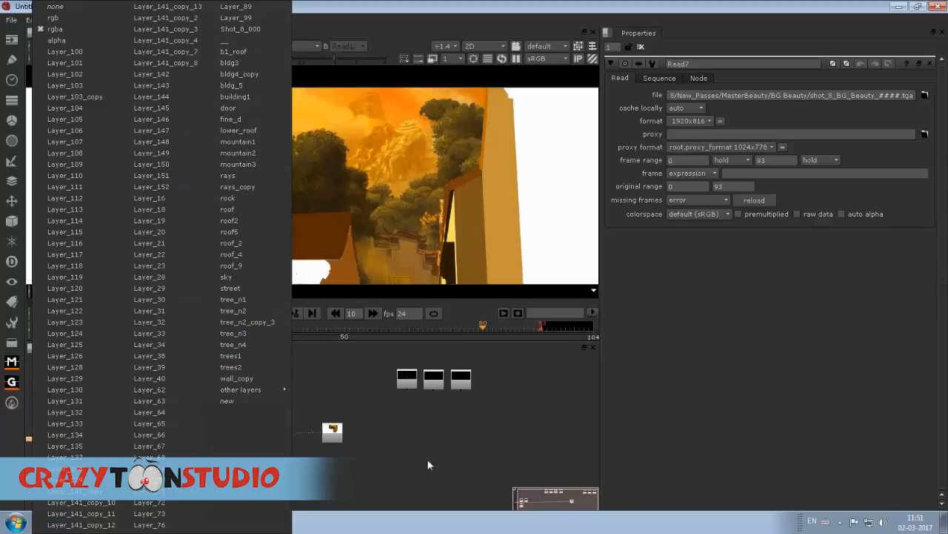
pyautogui.click(453, 459)
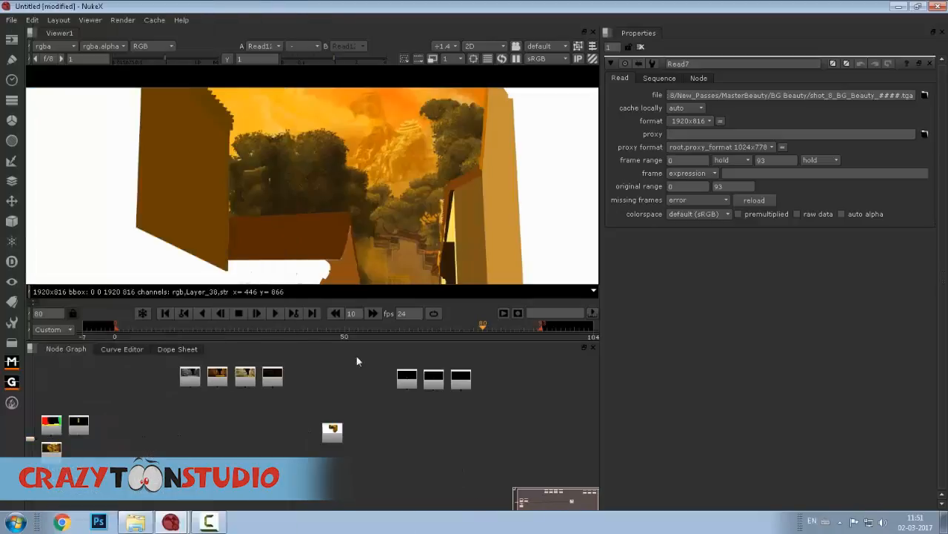
pyautogui.scroll(-5, 286, 216)
pyautogui.moveTo(279, 214); pyautogui.dragTo(261, 191)
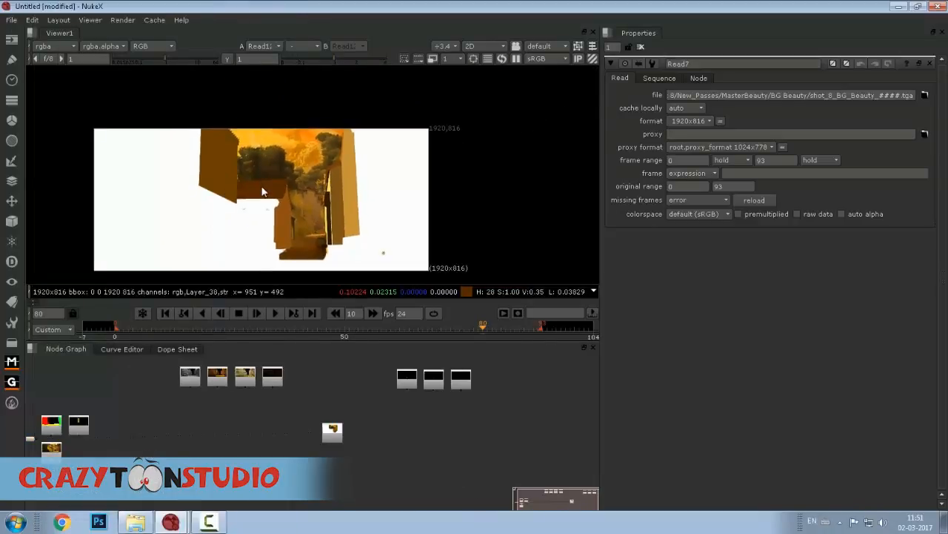
pyautogui.press('a')
pyautogui.press('a')
pyautogui.press('a')
pyautogui.press('a')
# Examine the row of background passes Read4, Read7, Read1 and Read6 in the node graph.
pyautogui.moveTo(180, 420); pyautogui.dragTo(328, 427)
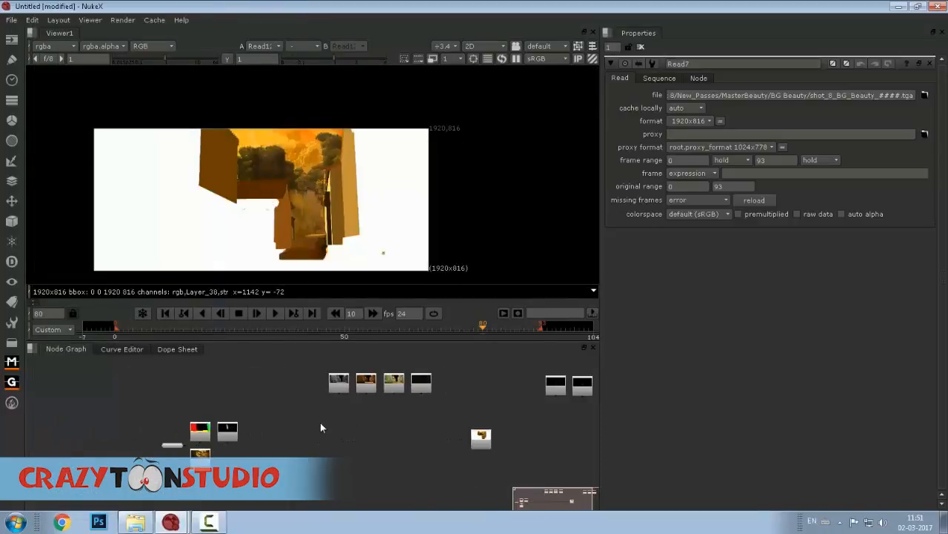
pyautogui.scroll(6, 338, 387)
pyautogui.moveTo(355, 386); pyautogui.dragTo(246, 422)
pyautogui.scroll(-4, 259, 421)
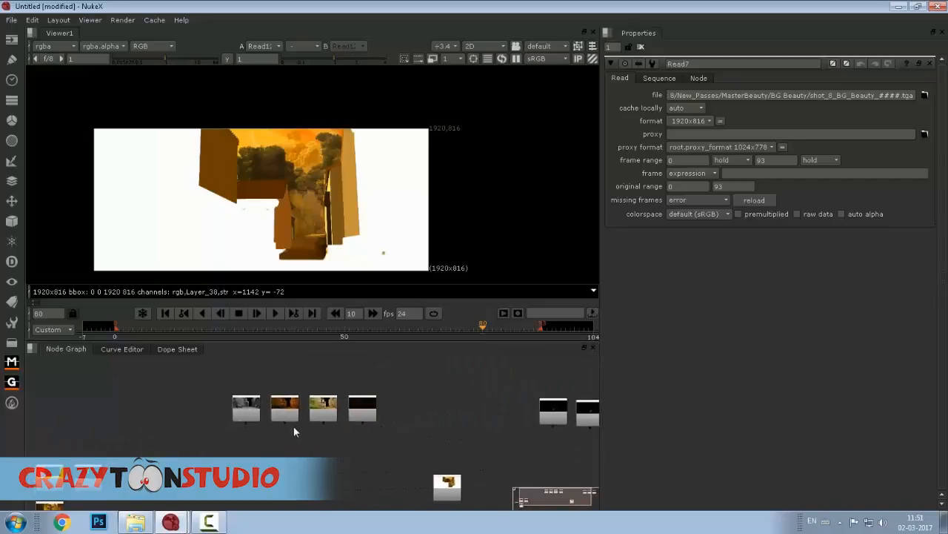
pyautogui.moveTo(207, 378); pyautogui.dragTo(452, 449)
pyautogui.scroll(4, 273, 424)
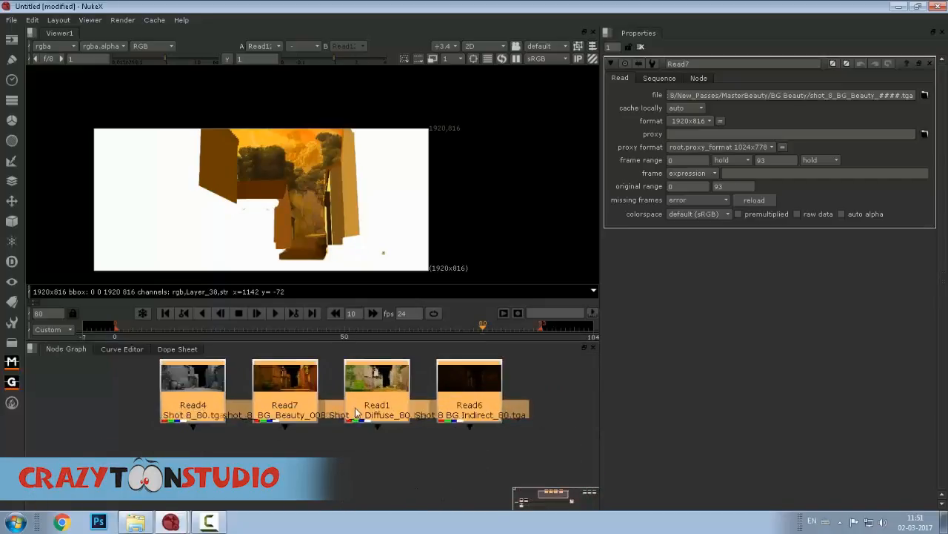
pyautogui.click(324, 454)
pyautogui.scroll(-2, 372, 435)
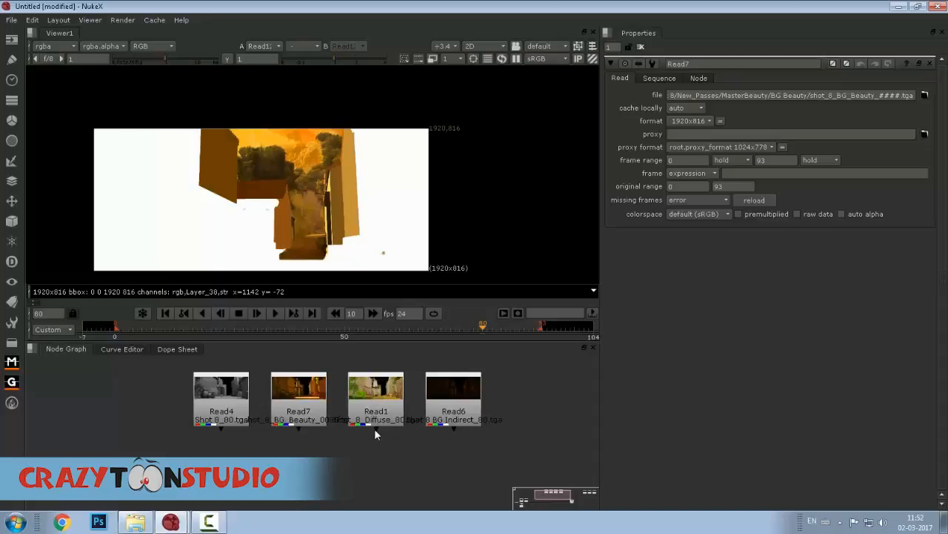
# Move Read1 in front of Read4 and view its background diffuse pass in a full-size viewer.
pyautogui.moveTo(374, 429); pyautogui.dragTo(183, 447)
pyautogui.press('1')
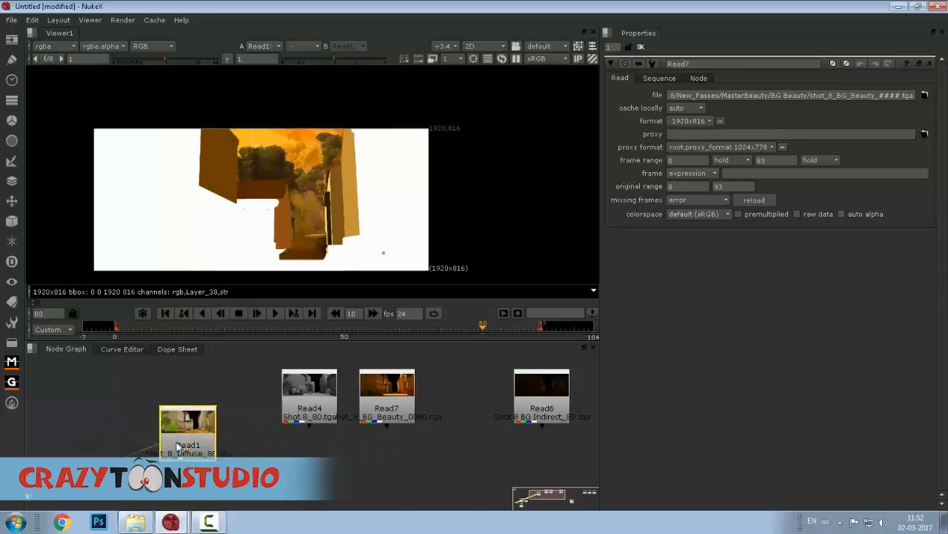
pyautogui.scroll(3, 330, 195)
pyautogui.moveTo(321, 222); pyautogui.dragTo(332, 174)
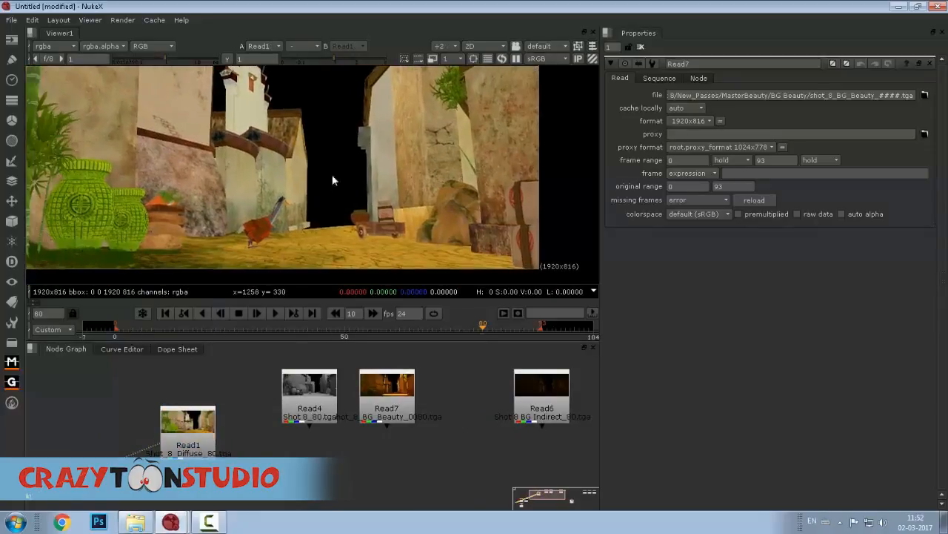
pyautogui.scroll(-2, 292, 222)
pyautogui.press('space')
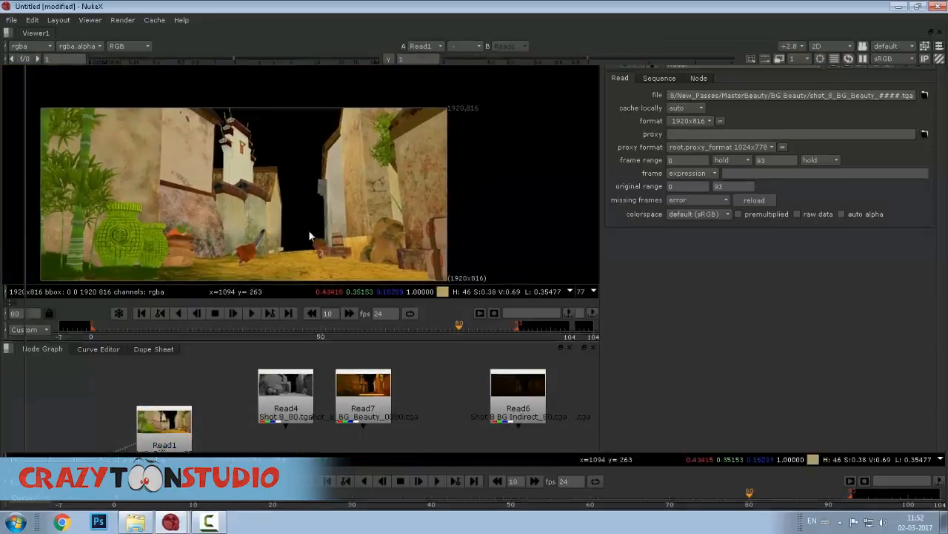
pyautogui.scroll(4, 411, 209)
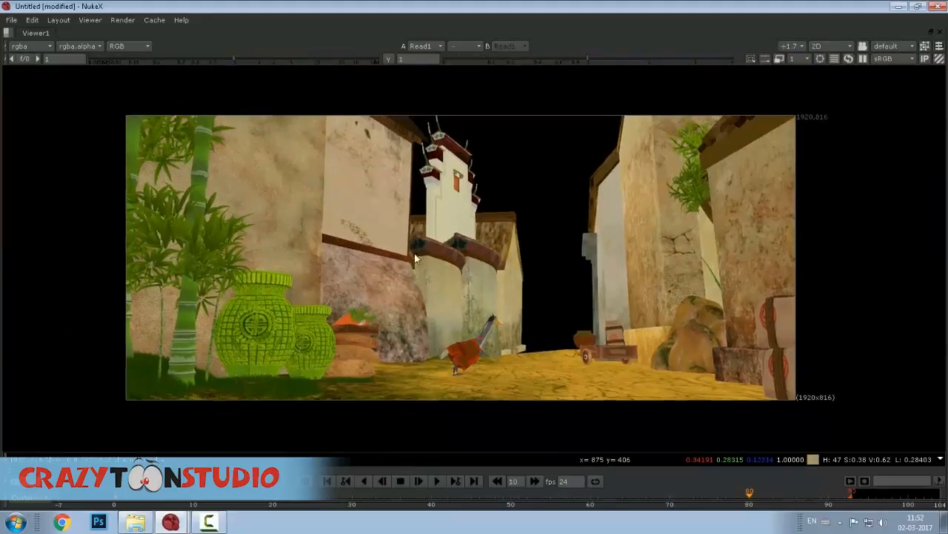
pyautogui.moveTo(455, 258); pyautogui.dragTo(444, 253)
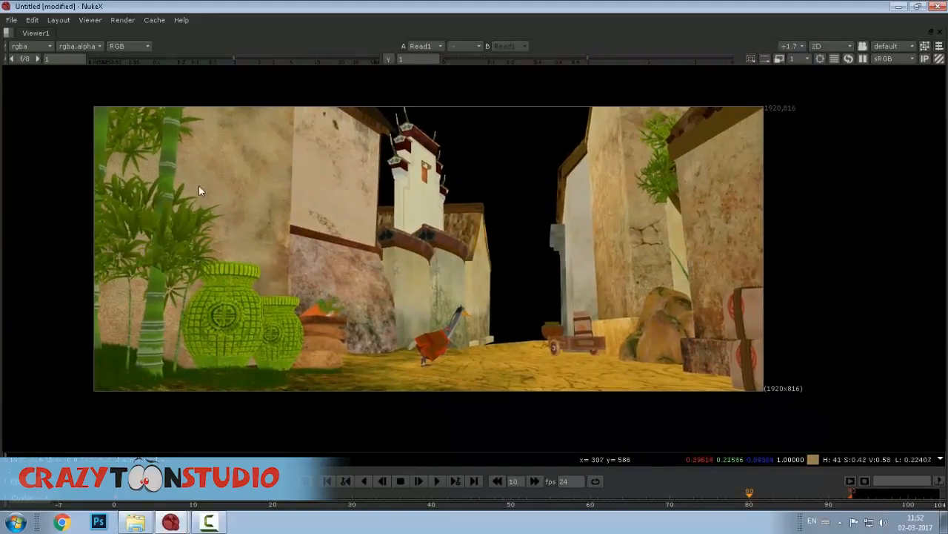
# Examine the individual pixels of the plaster wall in the diffuse pass at very high magnification.
pyautogui.scroll(6, 265, 186)
pyautogui.scroll(15, 266, 186)
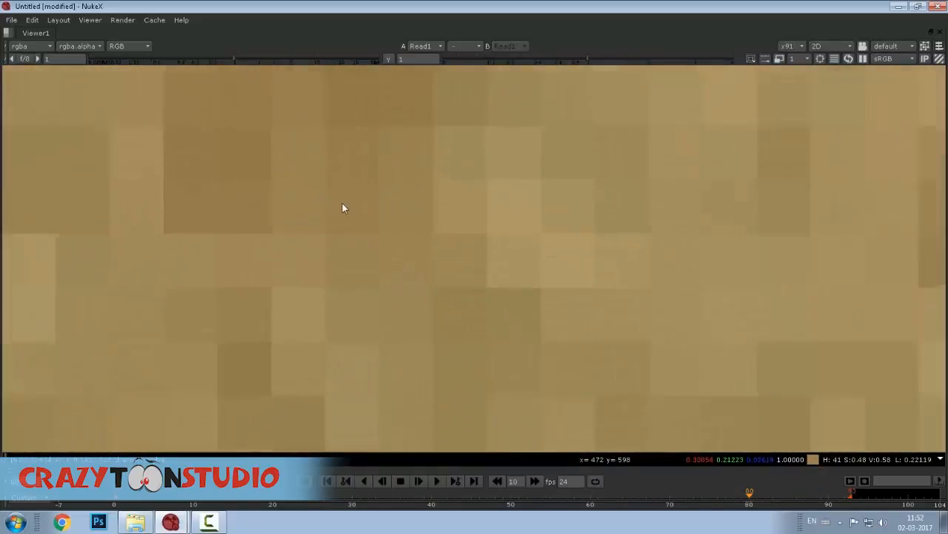
pyautogui.moveTo(256, 177); pyautogui.dragTo(321, 239)
pyautogui.moveTo(315, 280); pyautogui.dragTo(310, 233)
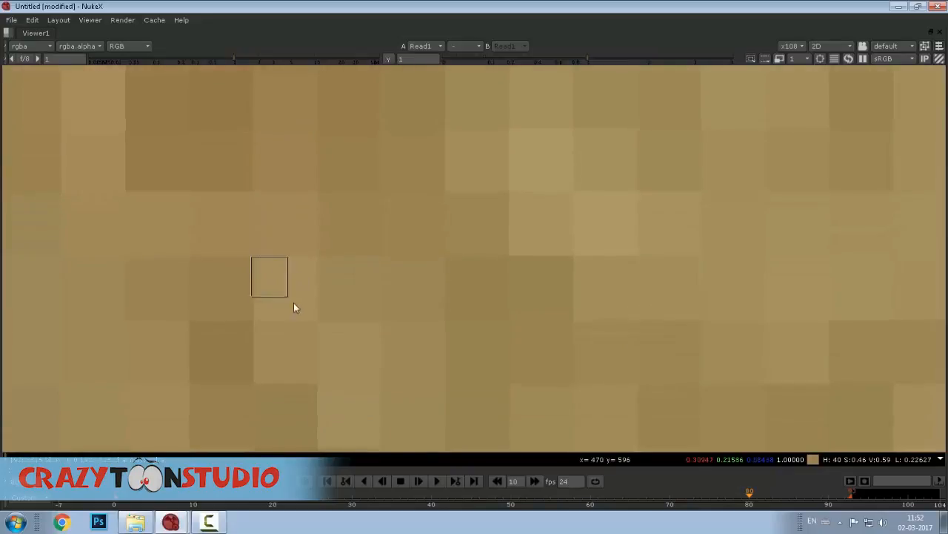
pyautogui.moveTo(316, 323); pyautogui.dragTo(316, 323)
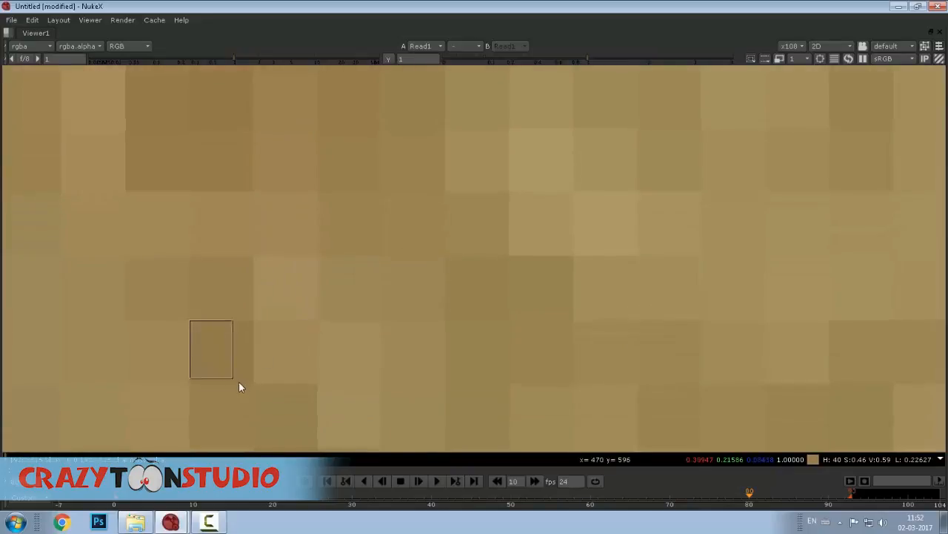
pyautogui.scroll(-15, 255, 394)
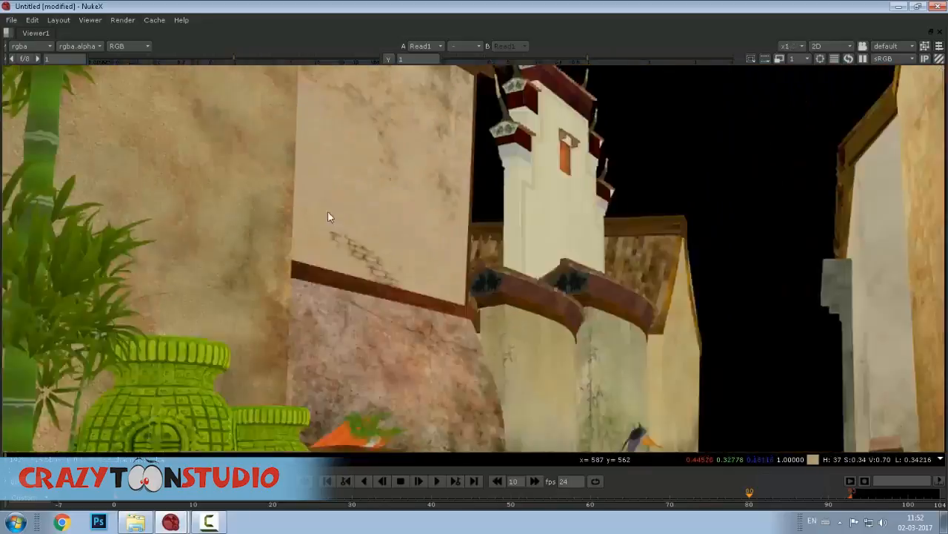
# Examine the diffuse pass around the tower, the bird character and the empty sky gap, then the whole frame.
pyautogui.scroll(-2, 327, 212)
pyautogui.moveTo(395, 222); pyautogui.dragTo(130, 147)
pyautogui.moveTo(311, 215); pyautogui.dragTo(350, 301)
pyautogui.scroll(-2, 399, 261)
pyautogui.moveTo(434, 290); pyautogui.dragTo(512, 280)
pyautogui.scroll(1, 478, 275)
pyautogui.scroll(6, 520, 363)
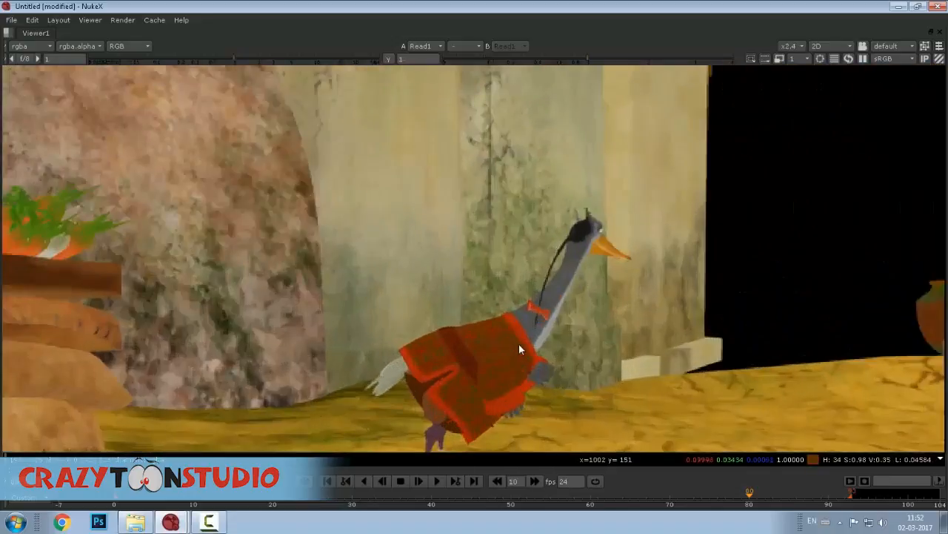
pyautogui.moveTo(684, 86); pyautogui.dragTo(175, 459)
pyautogui.scroll(-6, 415, 291)
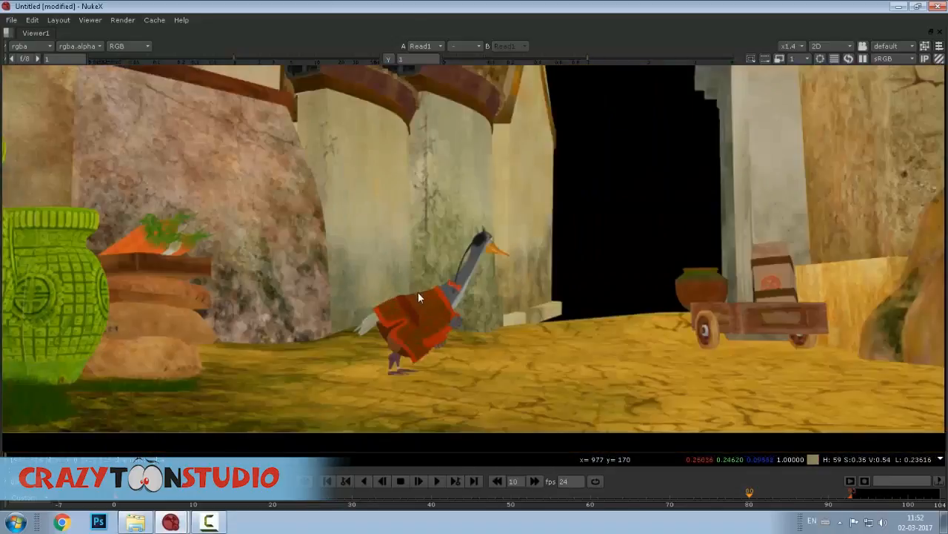
pyautogui.moveTo(418, 292); pyautogui.dragTo(403, 282)
pyautogui.moveTo(521, 185); pyautogui.dragTo(307, 430)
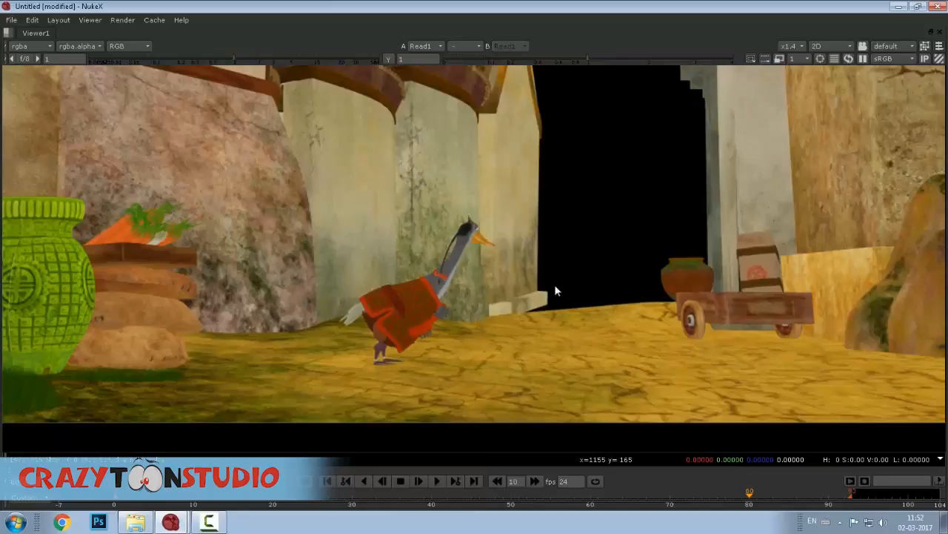
pyautogui.scroll(-2, 554, 284)
pyautogui.scroll(-1, 546, 260)
pyautogui.moveTo(546, 259); pyautogui.dragTo(532, 321)
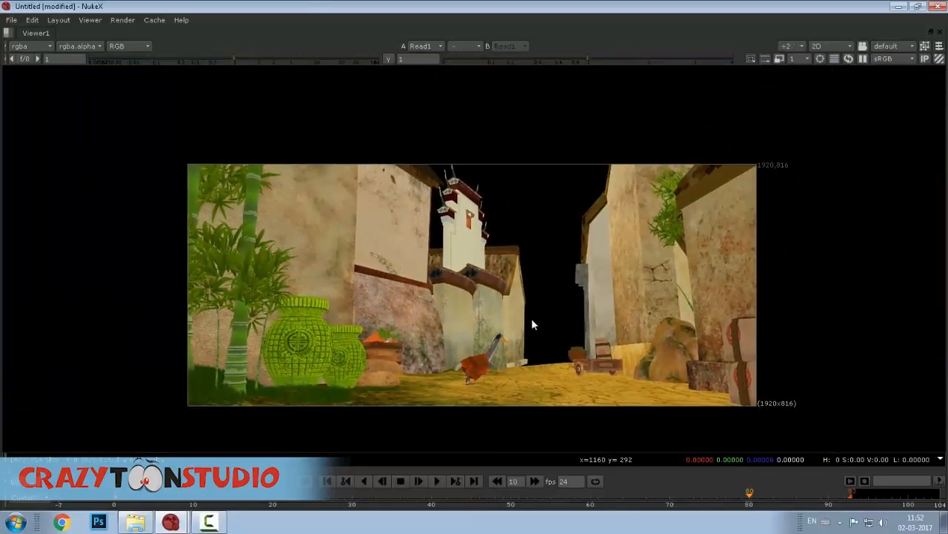
# Restore the multi-pane layout and widen the viewer and node graph area by narrowing the properties area.
pyautogui.press('space')
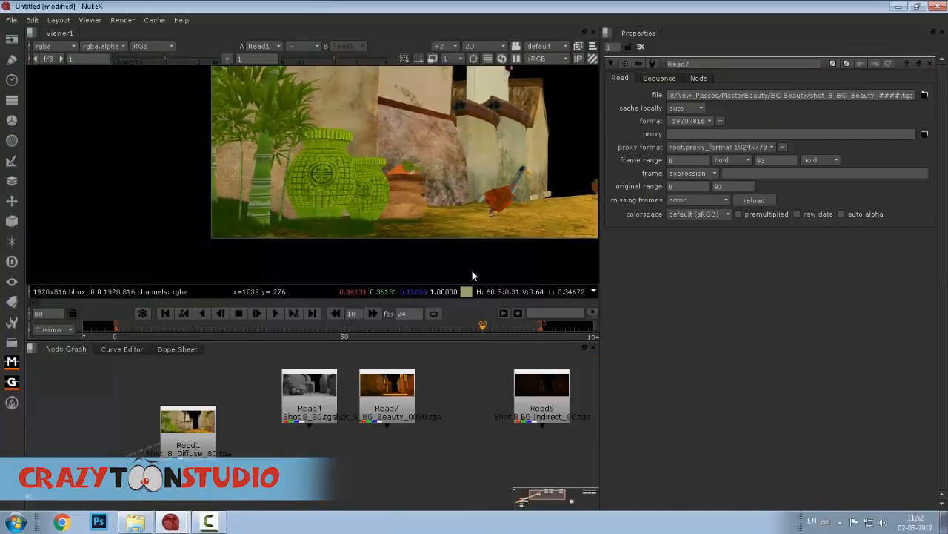
pyautogui.moveTo(429, 226); pyautogui.dragTo(369, 207)
pyautogui.moveTo(600, 218); pyautogui.dragTo(684, 224)
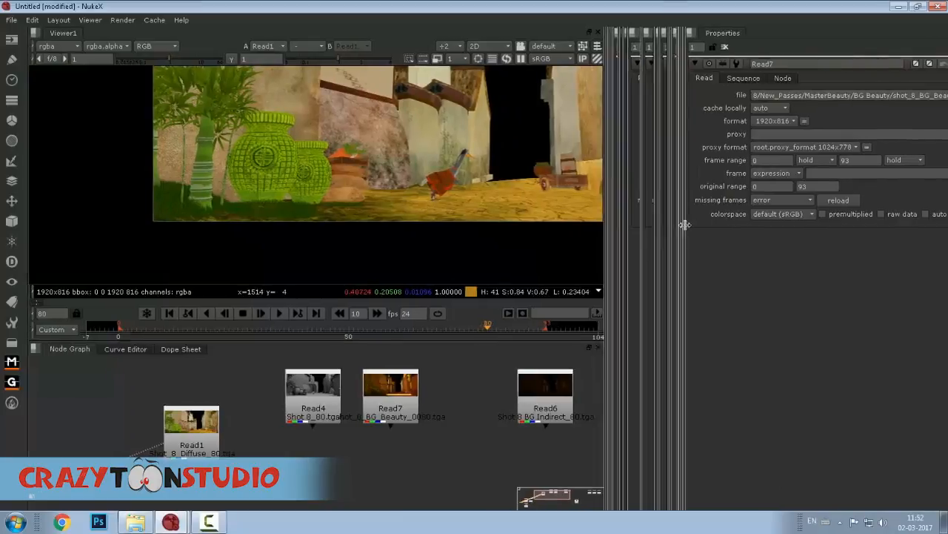
pyautogui.moveTo(464, 214); pyautogui.dragTo(429, 230)
pyautogui.scroll(-2, 363, 386)
# Place Read4 beside Read1 in the node graph and view the greyscale shading pass from Read4.
pyautogui.moveTo(355, 409); pyautogui.dragTo(409, 451)
pyautogui.moveTo(304, 467); pyautogui.dragTo(296, 385)
pyautogui.moveTo(345, 386); pyautogui.dragTo(342, 432)
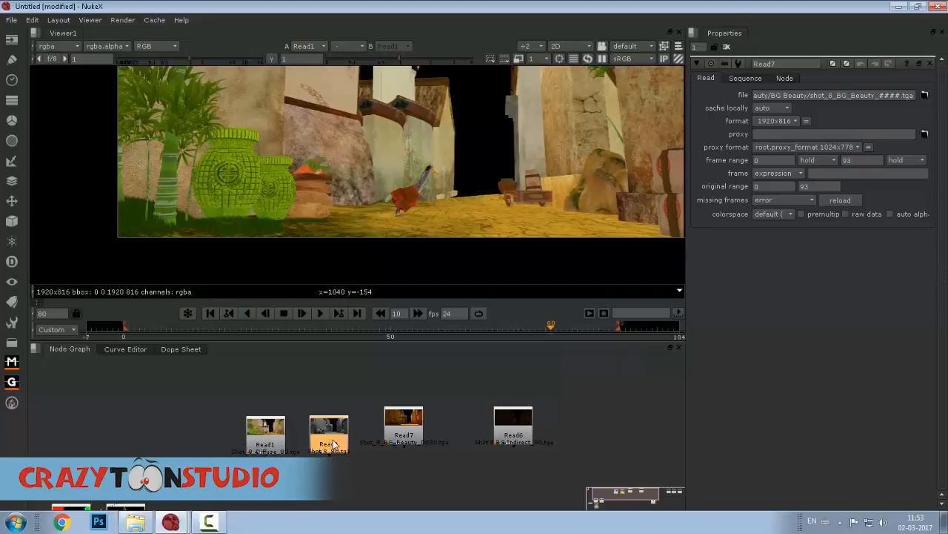
pyautogui.press('1')
pyautogui.scroll(3, 317, 167)
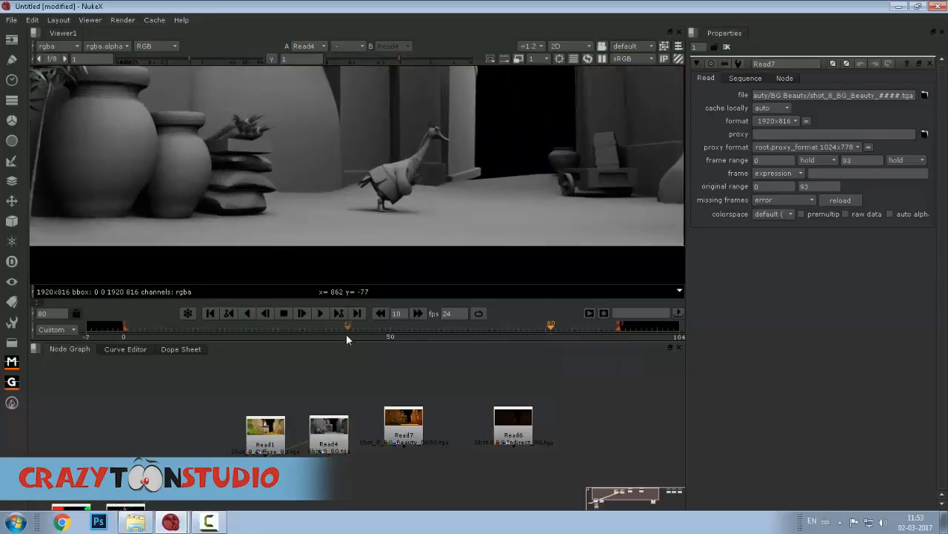
# Enlarge the viewer's height and examine the contact shading around the sacks, pots and bamboo in the Read4 pass.
pyautogui.moveTo(344, 342); pyautogui.dragTo(357, 449)
pyautogui.moveTo(377, 269); pyautogui.dragTo(262, 272)
pyautogui.scroll(6, 264, 277)
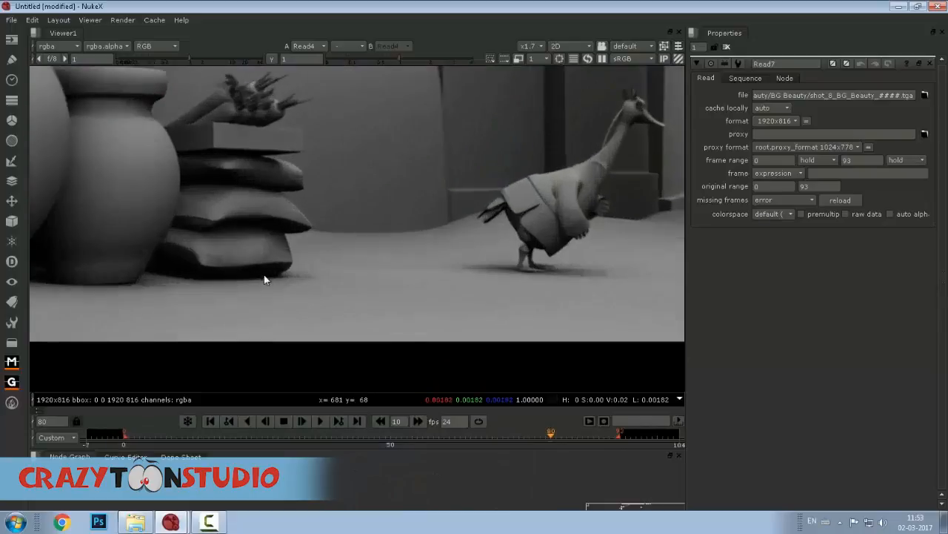
pyautogui.moveTo(221, 216); pyautogui.dragTo(560, 318)
pyautogui.moveTo(182, 225); pyautogui.dragTo(674, 104)
pyautogui.moveTo(190, 204); pyautogui.dragTo(361, 256)
pyautogui.moveTo(350, 205); pyautogui.dragTo(577, 304)
pyautogui.moveTo(313, 291); pyautogui.dragTo(482, 293)
pyautogui.moveTo(274, 210); pyautogui.dragTo(468, 294)
pyautogui.scroll(-6, 484, 259)
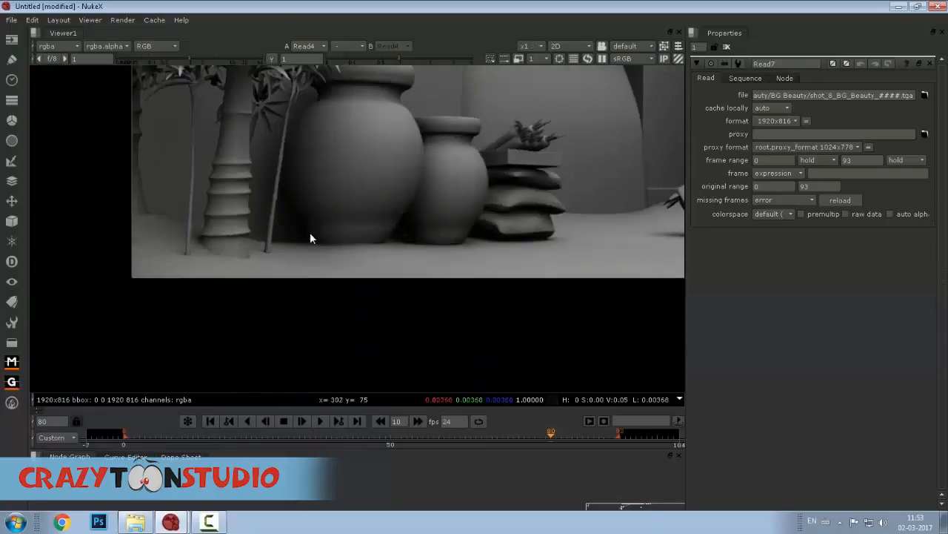
# Examine the Read4 shading around the bird, cart and rocks, and bring the node graph back into view.
pyautogui.moveTo(311, 230); pyautogui.dragTo(324, 277)
pyautogui.moveTo(518, 183); pyautogui.dragTo(166, 330)
pyautogui.moveTo(371, 222); pyautogui.dragTo(153, 269)
pyautogui.moveTo(399, 345); pyautogui.dragTo(273, 231)
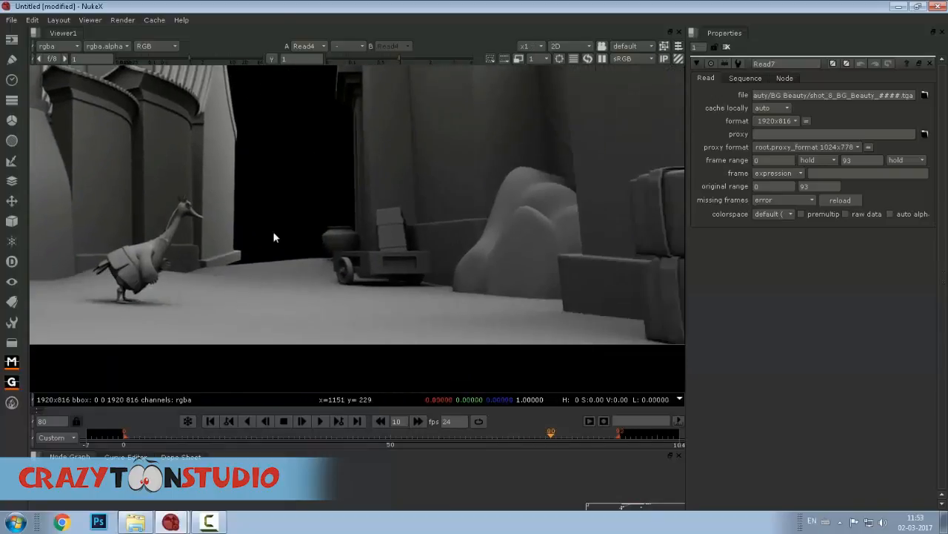
pyautogui.moveTo(391, 288); pyautogui.dragTo(320, 270)
pyautogui.scroll(4, 320, 270)
pyautogui.moveTo(113, 216); pyautogui.dragTo(571, 339)
pyautogui.scroll(-4, 489, 262)
pyautogui.moveTo(112, 222); pyautogui.dragTo(407, 289)
pyautogui.scroll(-4, 314, 240)
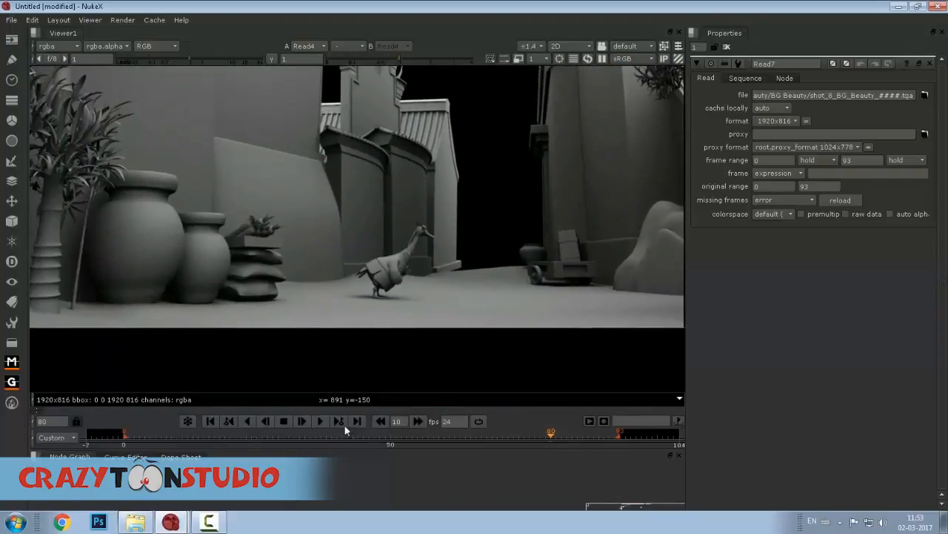
pyautogui.moveTo(341, 452); pyautogui.dragTo(331, 369)
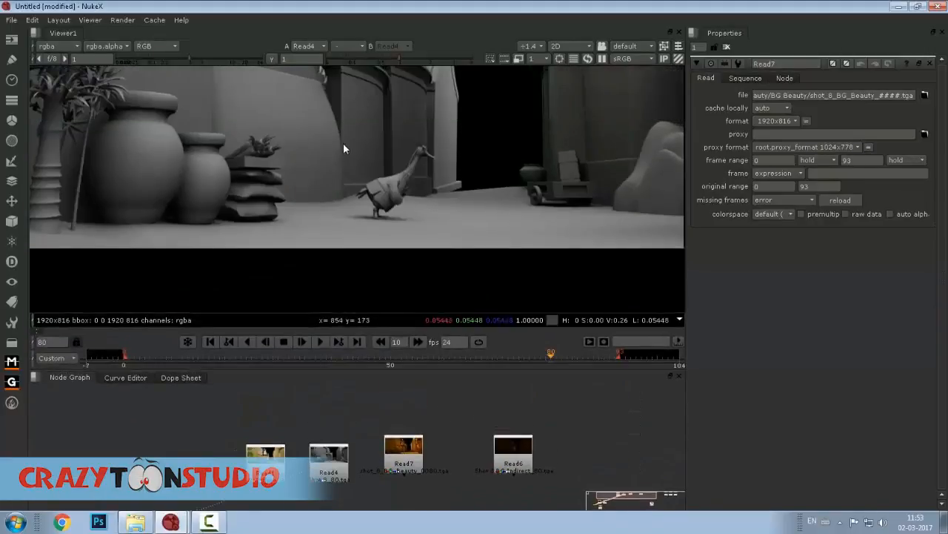
# Enlarge the node graph area and space Read1 and Read4 farther apart.
pyautogui.scroll(-5, 337, 232)
pyautogui.scroll(3, 337, 231)
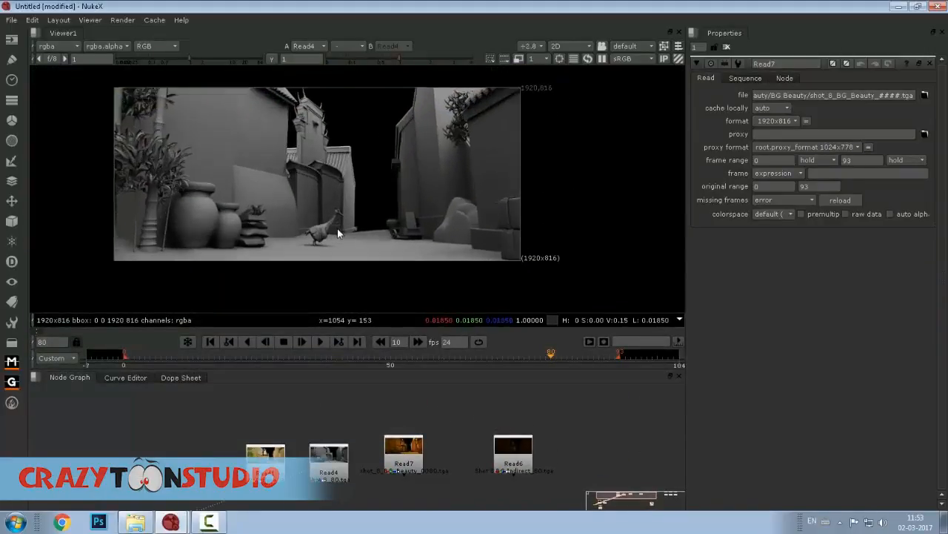
pyautogui.moveTo(345, 371); pyautogui.dragTo(329, 261)
pyautogui.scroll(-3, 335, 145)
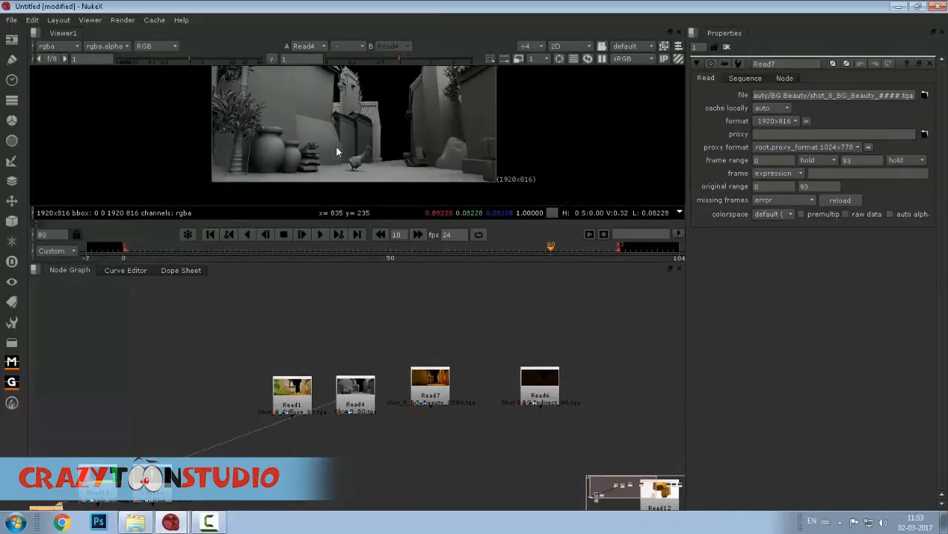
pyautogui.scroll(3, 317, 326)
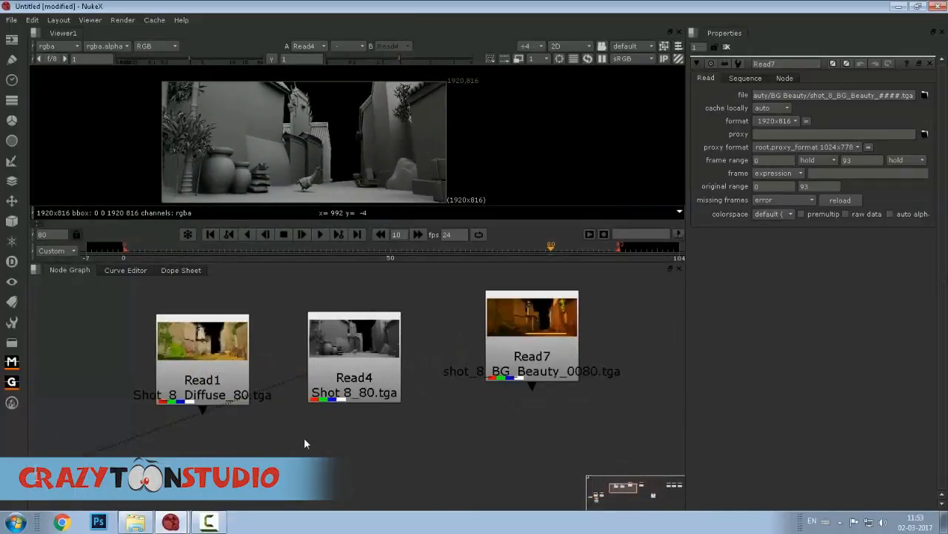
pyautogui.moveTo(195, 375); pyautogui.dragTo(168, 363)
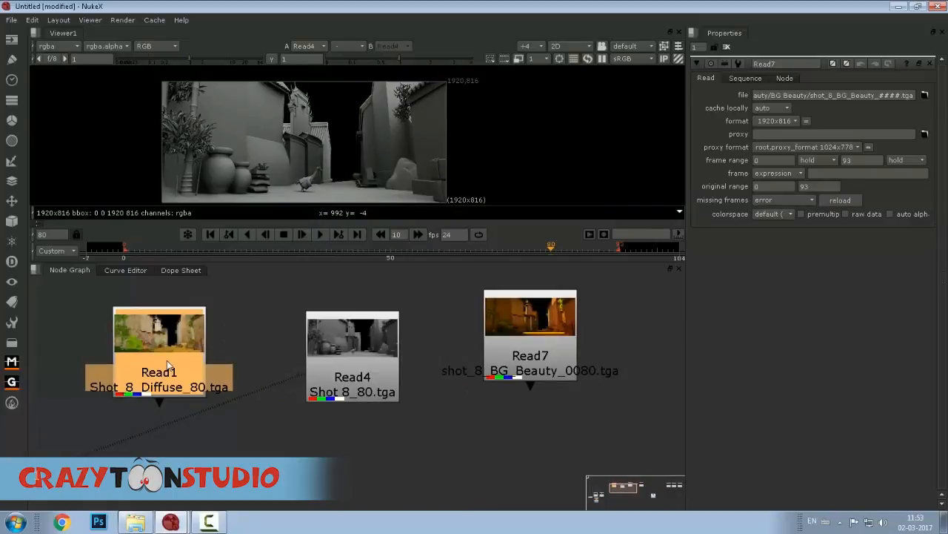
pyautogui.moveTo(372, 358)
pyautogui.mouseDown()
pyautogui.moveTo(409, 365)
pyautogui.moveTo(367, 356)
pyautogui.mouseUp()
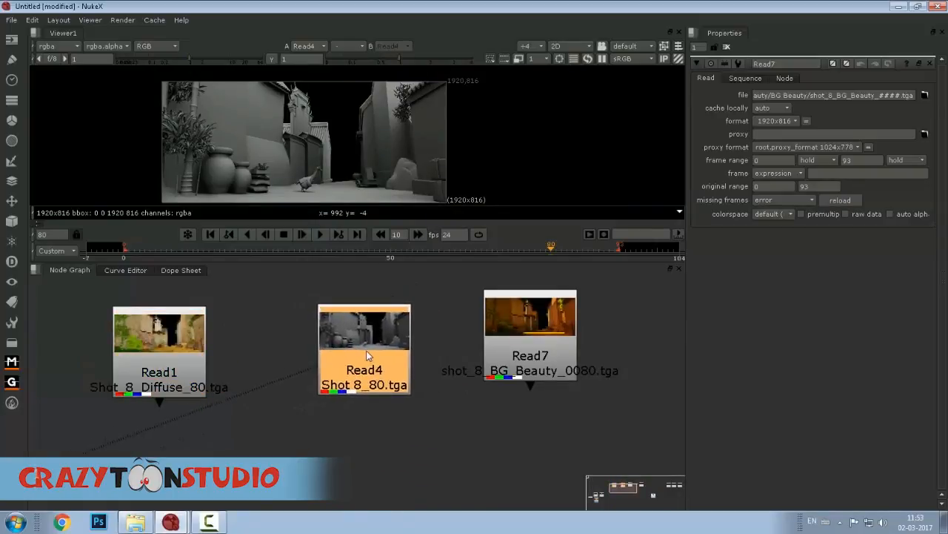
pyautogui.moveTo(179, 350)
pyautogui.mouseDown()
pyautogui.moveTo(175, 337)
pyautogui.moveTo(184, 354)
pyautogui.mouseUp()
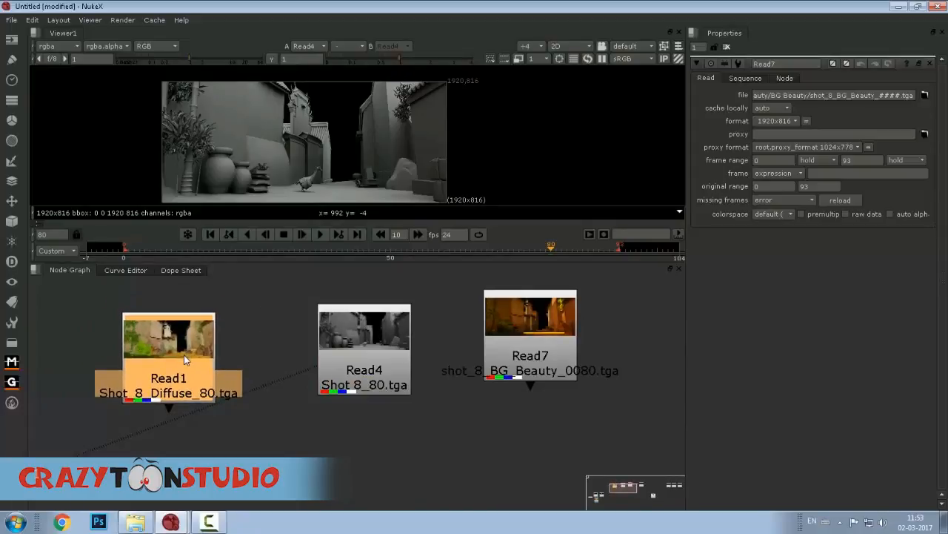
pyautogui.click(242, 430)
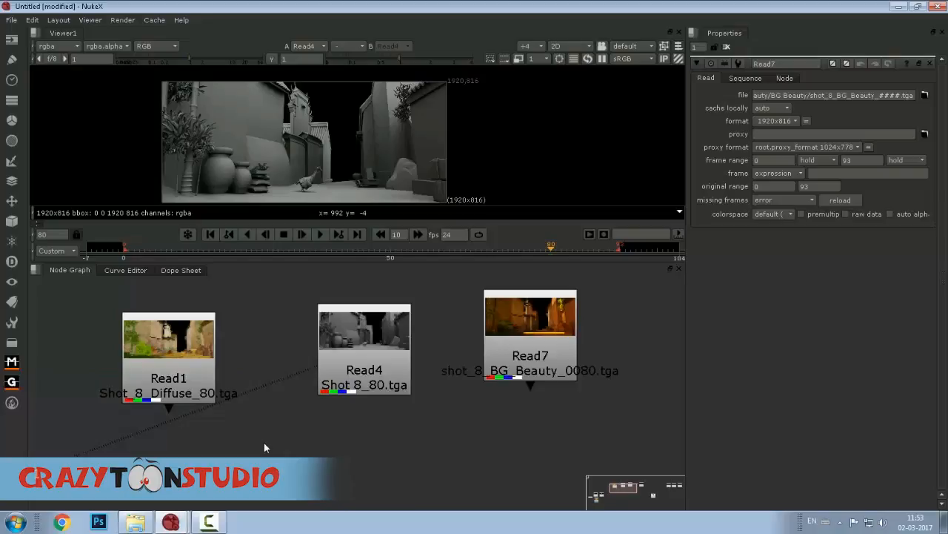
pyautogui.press('Tab')
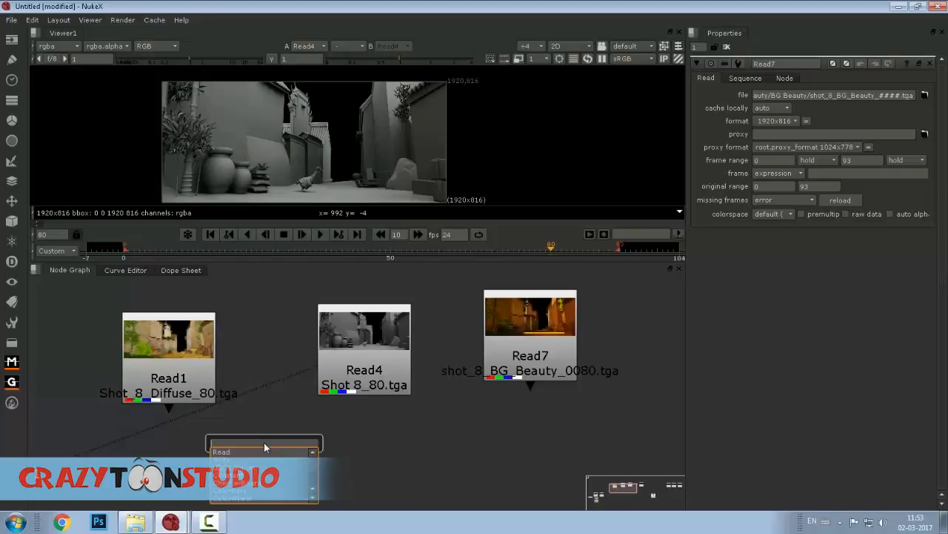
pyautogui.write('merg')
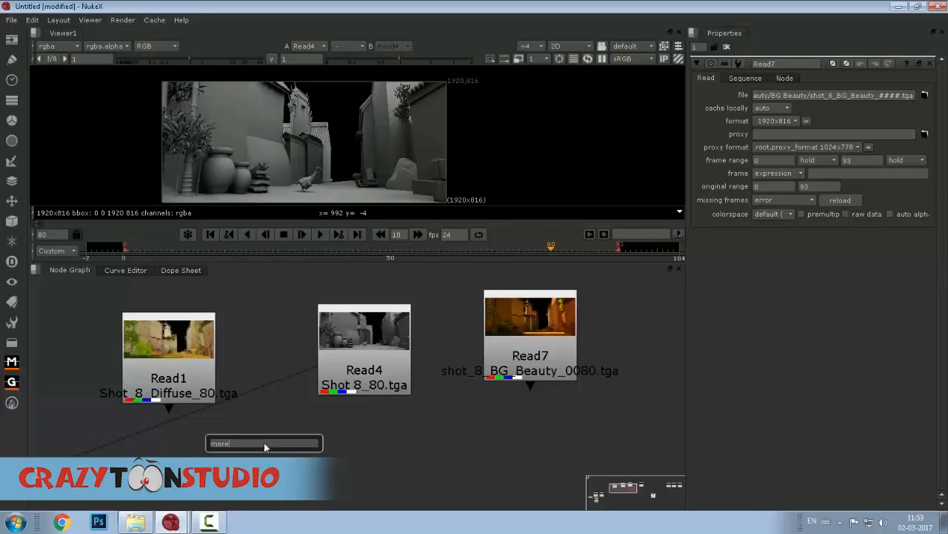
pyautogui.press('BackSpace')
pyautogui.write('g')
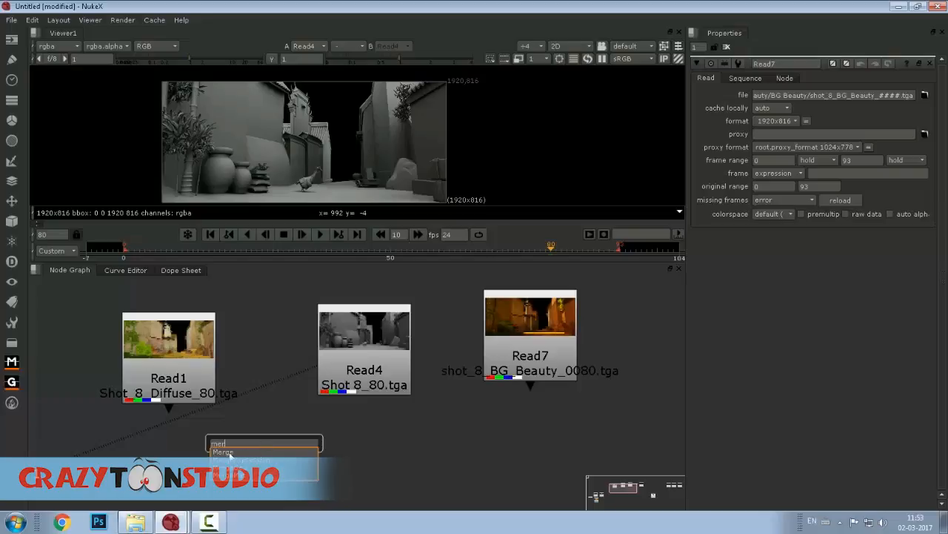
pyautogui.press('Return')
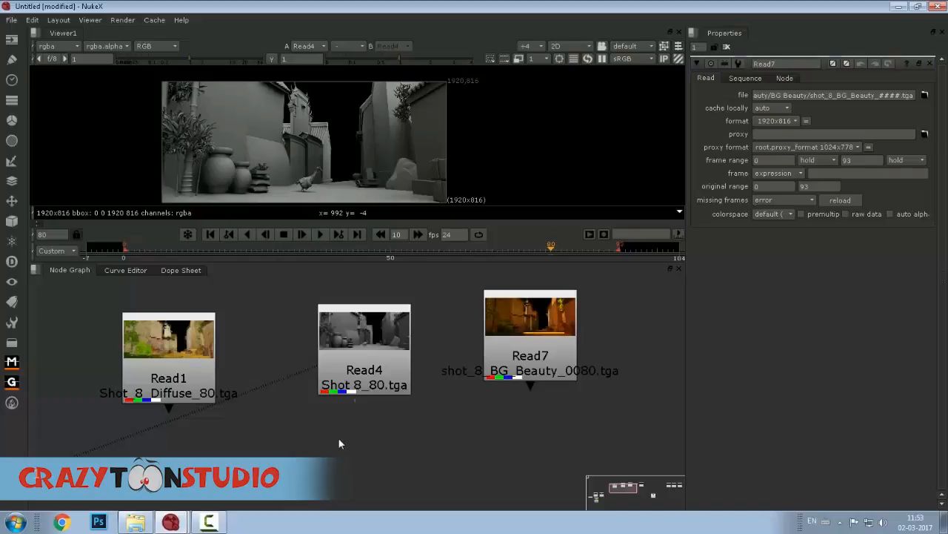
# Add a Merge node and connect Read1 to its B input and Read4 to its A input.
pyautogui.press('m')
pyautogui.moveTo(359, 445); pyautogui.dragTo(408, 434)
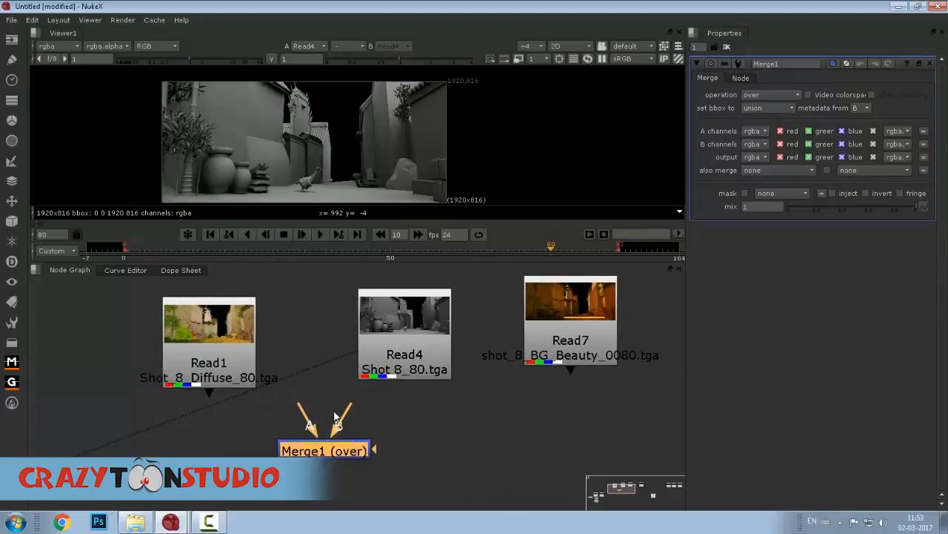
pyautogui.moveTo(337, 423); pyautogui.dragTo(365, 401)
pyautogui.moveTo(411, 449); pyautogui.dragTo(200, 365)
pyautogui.moveTo(300, 407); pyautogui.dragTo(389, 342)
pyautogui.moveTo(344, 450); pyautogui.dragTo(228, 447)
# Rearrange the nodes so Read1 sits directly above Merge1 and Read4 lies level with it on the A input side.
pyautogui.scroll(-8, 375, 420)
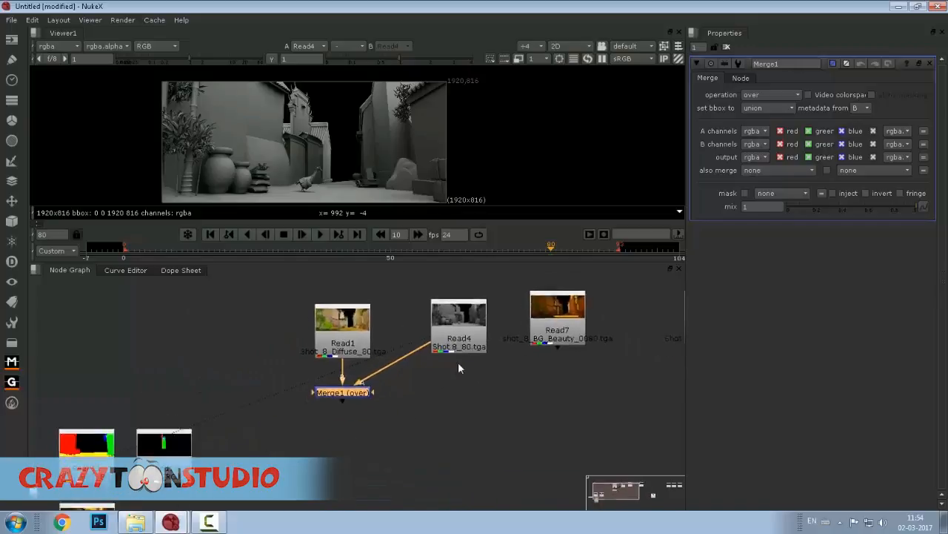
pyautogui.moveTo(208, 400); pyautogui.dragTo(122, 401)
pyautogui.moveTo(261, 412); pyautogui.dragTo(259, 432)
pyautogui.click(324, 365)
pyautogui.moveTo(220, 391); pyautogui.dragTo(230, 390)
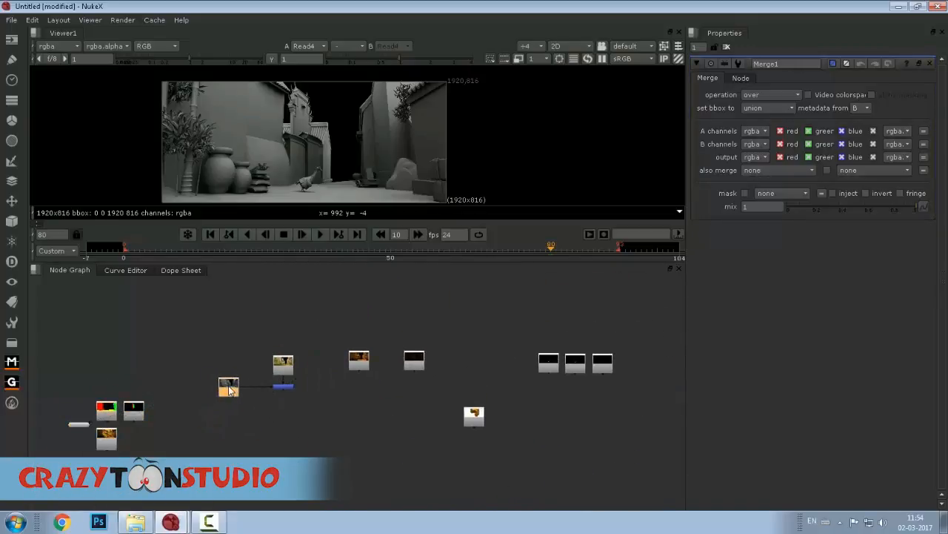
pyautogui.scroll(3, 282, 363)
pyautogui.click(289, 362)
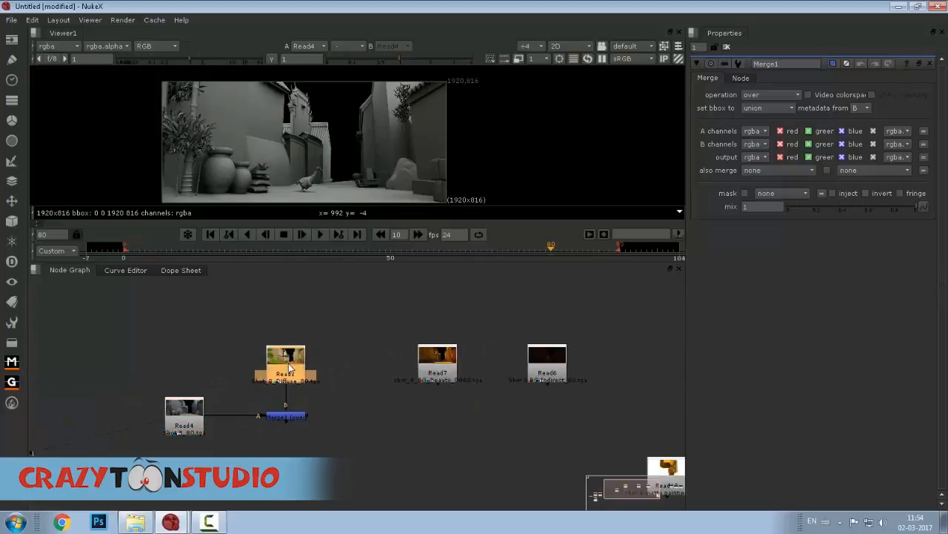
pyautogui.scroll(2, 297, 414)
# View the Merge1 output and enlarge the viewer's height to examine it.
pyautogui.click(297, 414)
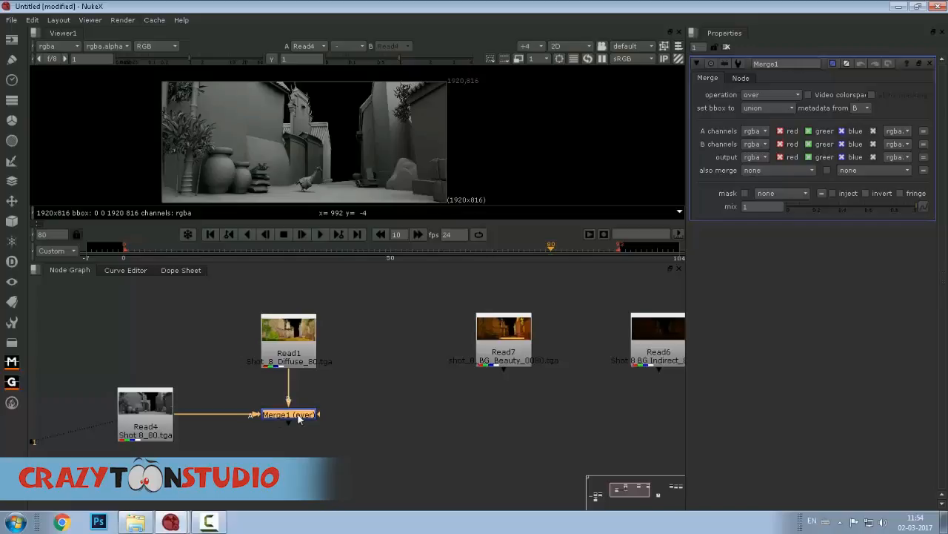
pyautogui.press('1')
pyautogui.moveTo(251, 139); pyautogui.dragTo(233, 110)
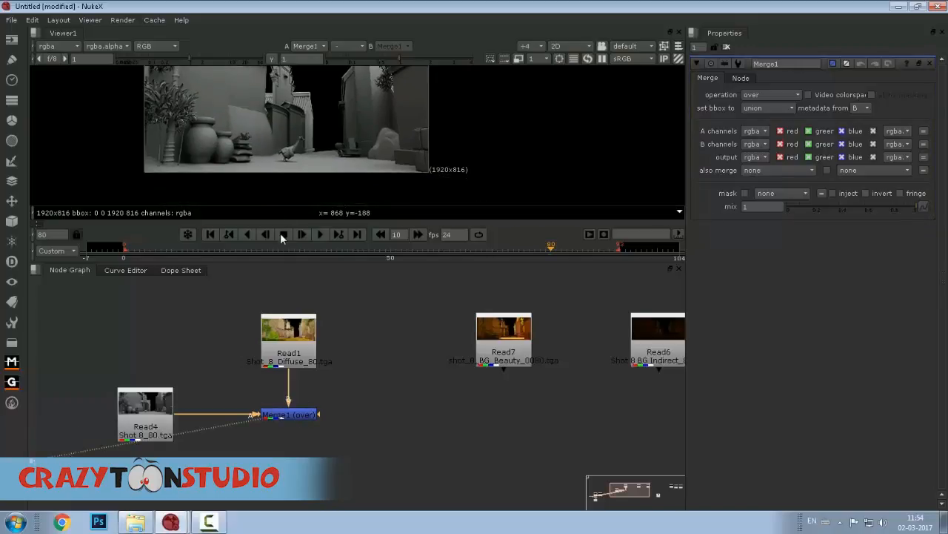
pyautogui.moveTo(274, 261); pyautogui.dragTo(274, 366)
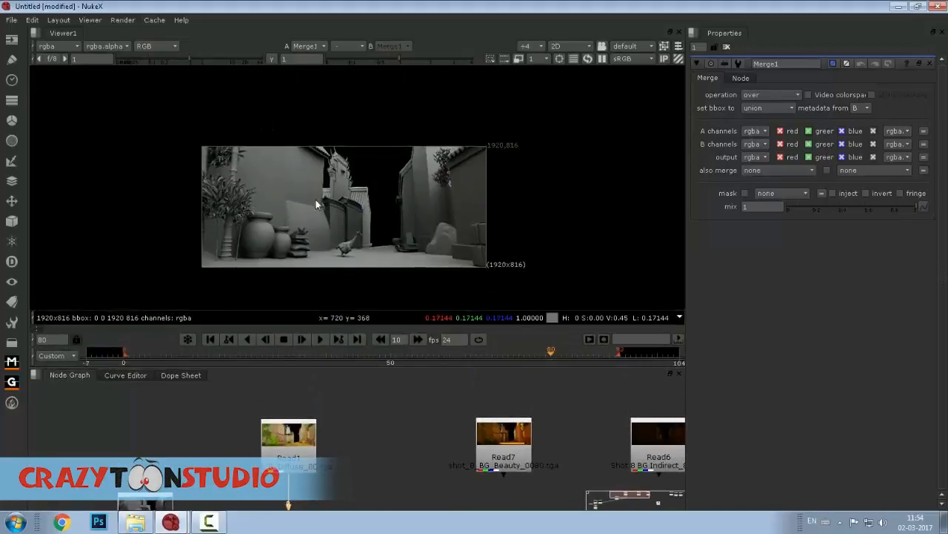
pyautogui.scroll(2, 332, 203)
pyautogui.moveTo(353, 419); pyautogui.dragTo(304, 331)
pyautogui.scroll(-2, 275, 444)
pyautogui.scroll(4, 275, 450)
# Move Read4 slightly farther from Merge1 and select Merge1.
pyautogui.click(275, 447)
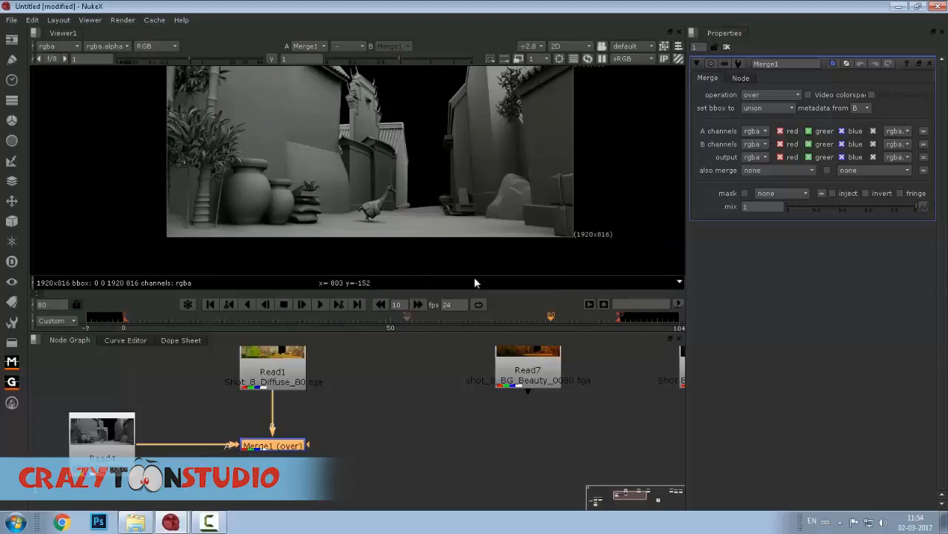
pyautogui.moveTo(221, 428); pyautogui.dragTo(217, 441)
pyautogui.moveTo(111, 466); pyautogui.dragTo(91, 463)
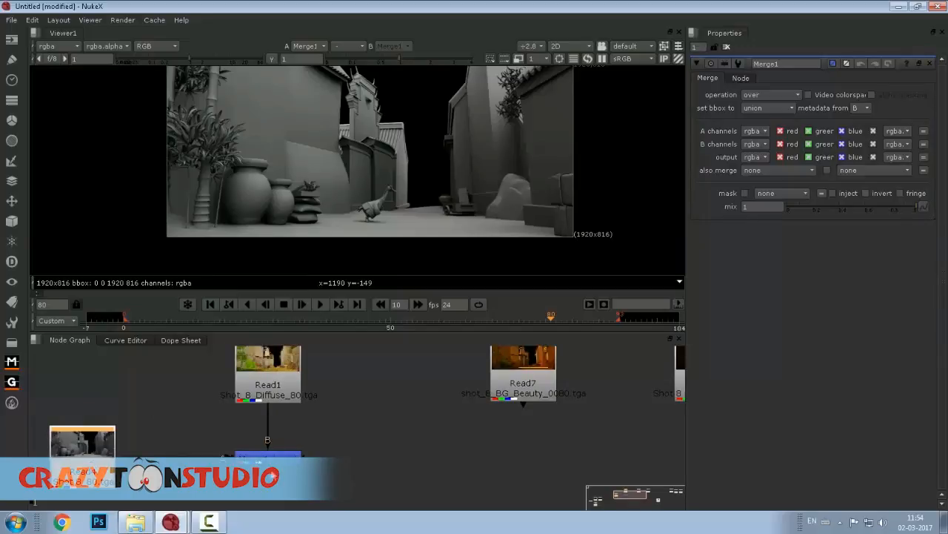
pyautogui.moveTo(269, 397); pyautogui.dragTo(269, 437)
pyautogui.click(269, 437)
pyautogui.moveTo(277, 495); pyautogui.dragTo(260, 449)
pyautogui.click(258, 453)
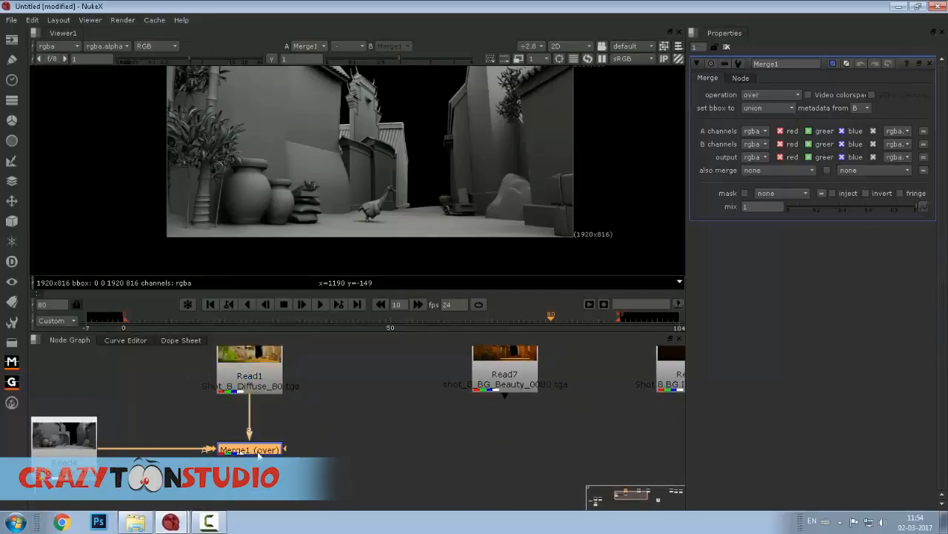
# Set the Merge1 operation to multiply and enlarge the viewer to show the whole combined frame.
pyautogui.click(786, 94)
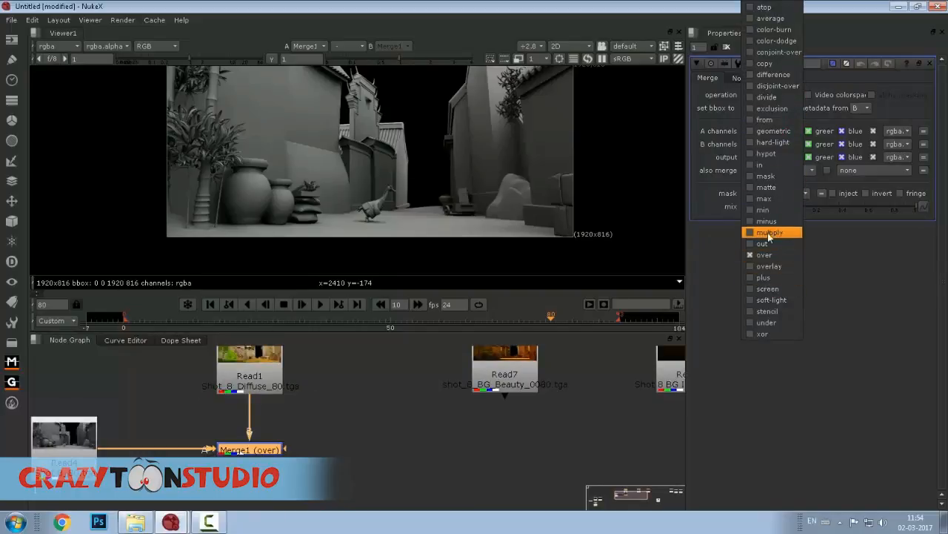
pyautogui.click(774, 231)
pyautogui.moveTo(478, 190); pyautogui.dragTo(378, 201)
pyautogui.moveTo(349, 331); pyautogui.dragTo(355, 428)
pyautogui.moveTo(343, 197); pyautogui.dragTo(363, 177)
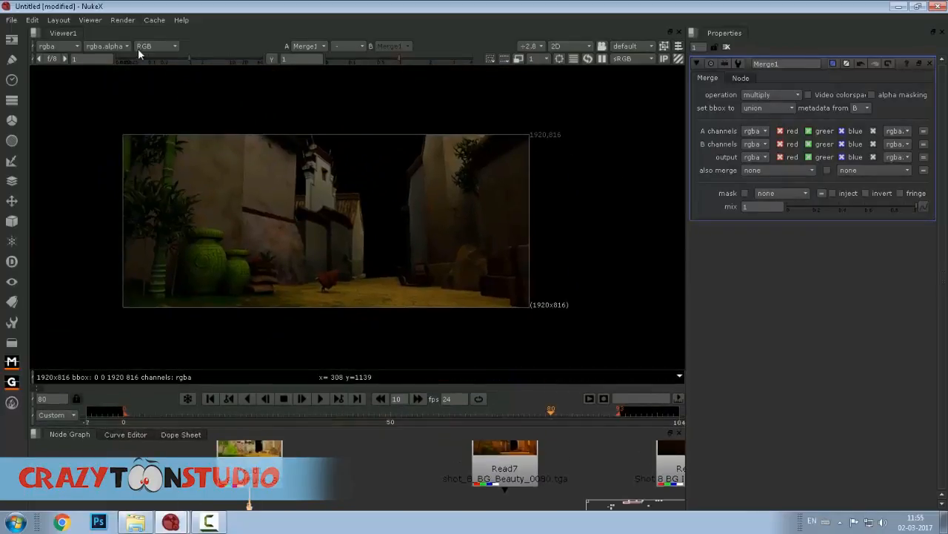
# Raise the viewer gain to about 4.4 and examine the multiplied image around the bird, pots and sacks.
pyautogui.moveTo(183, 57); pyautogui.dragTo(216, 62)
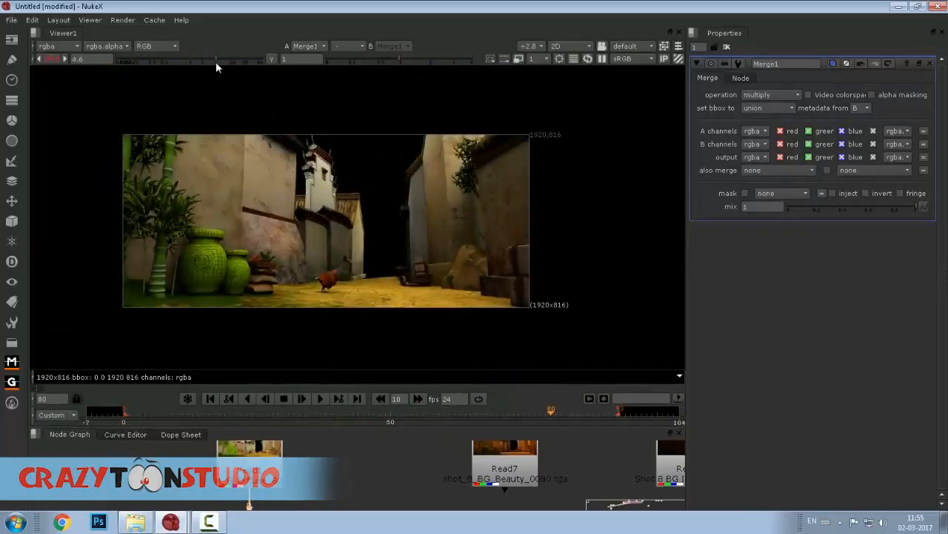
pyautogui.moveTo(329, 239); pyautogui.dragTo(282, 194)
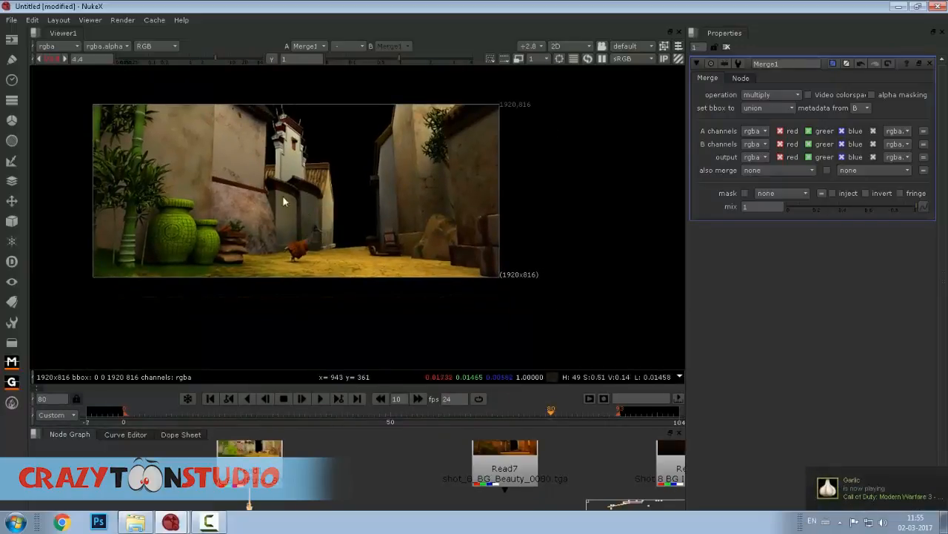
pyautogui.moveTo(280, 232); pyautogui.dragTo(278, 213)
pyautogui.scroll(5, 235, 173)
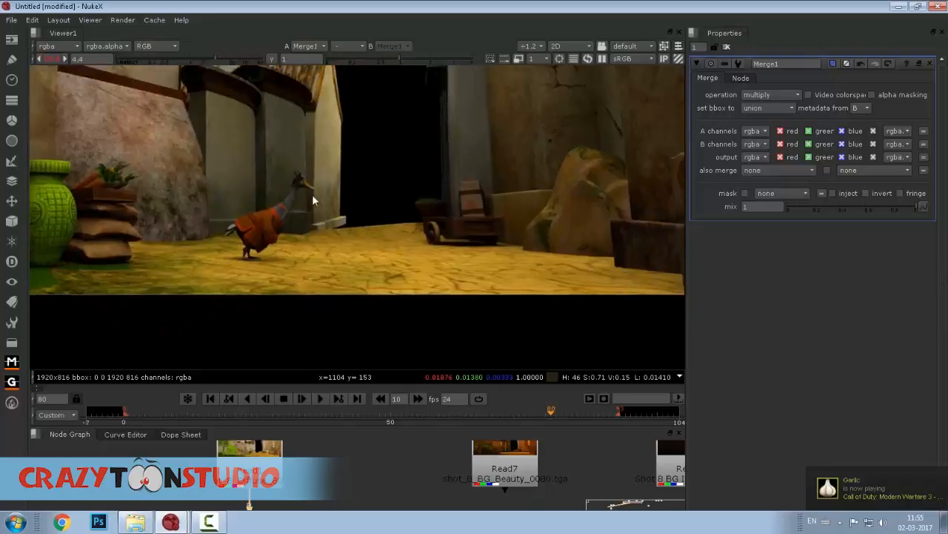
pyautogui.moveTo(267, 214); pyautogui.dragTo(341, 206)
pyautogui.moveTo(231, 212); pyautogui.dragTo(274, 191)
pyautogui.scroll(1, 274, 191)
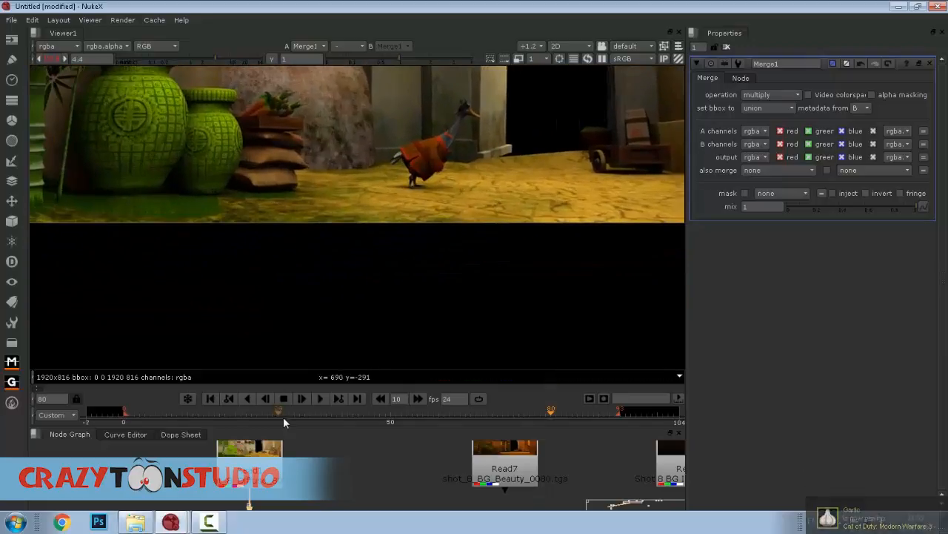
# Make more room for the node graph and view the Read1 diffuse pass at the same spot.
pyautogui.moveTo(300, 432); pyautogui.dragTo(306, 355)
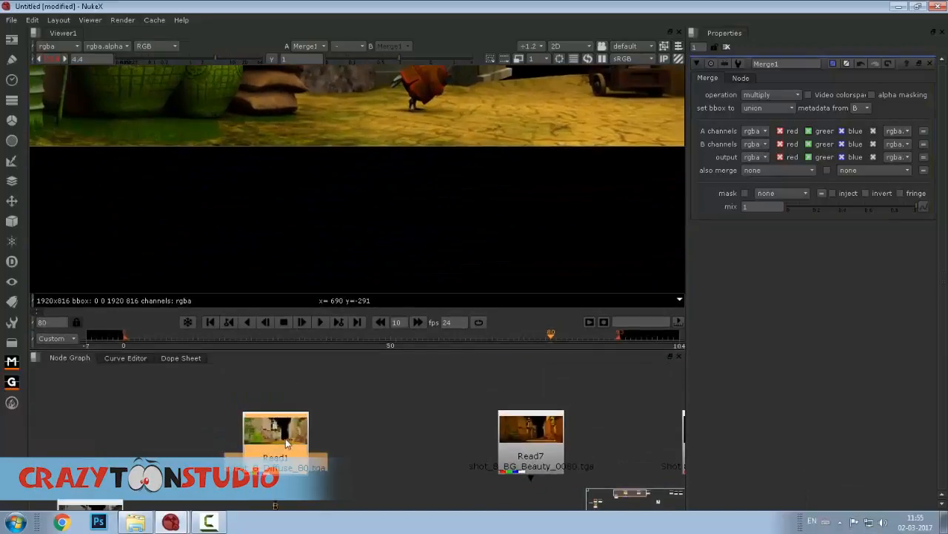
pyautogui.scroll(1, 393, 164)
pyautogui.moveTo(401, 165); pyautogui.dragTo(387, 296)
pyautogui.moveTo(279, 458); pyautogui.dragTo(278, 417)
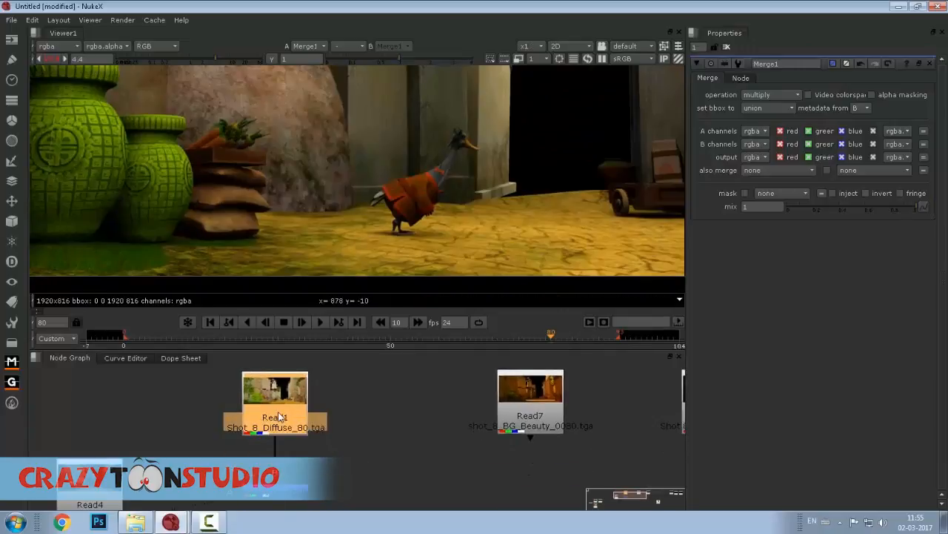
pyautogui.press('1')
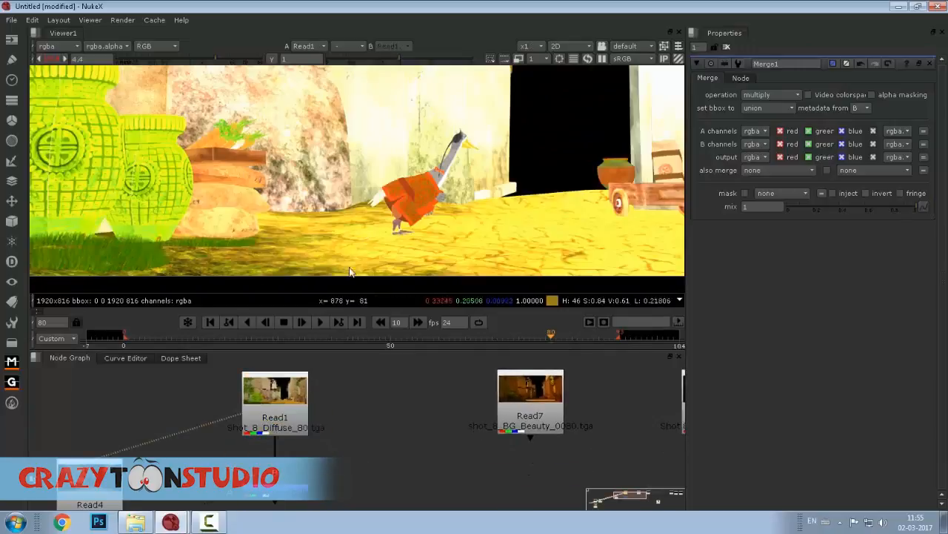
# Reset the viewer gain to 1 and view the Merge1 output.
pyautogui.click(175, 60)
pyautogui.moveTo(289, 445); pyautogui.dragTo(281, 421)
pyautogui.click(279, 449)
pyautogui.press('1')
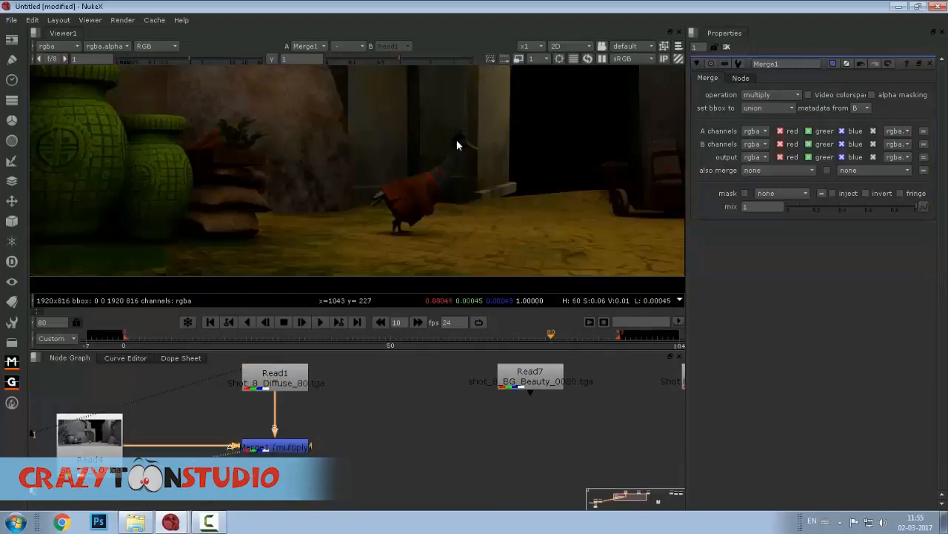
# Switch repeatedly between the Read1 diffuse pass and the Merge1 result to compare the area around the bird.
pyautogui.moveTo(396, 163); pyautogui.dragTo(380, 161)
pyautogui.press('d')
pyautogui.press('d')
pyautogui.press('d')
pyautogui.press('d')
pyautogui.press('d')
# Maximize the viewer and compare Read1 with the Merge1 result around the cart and rocks.
pyautogui.press('space')
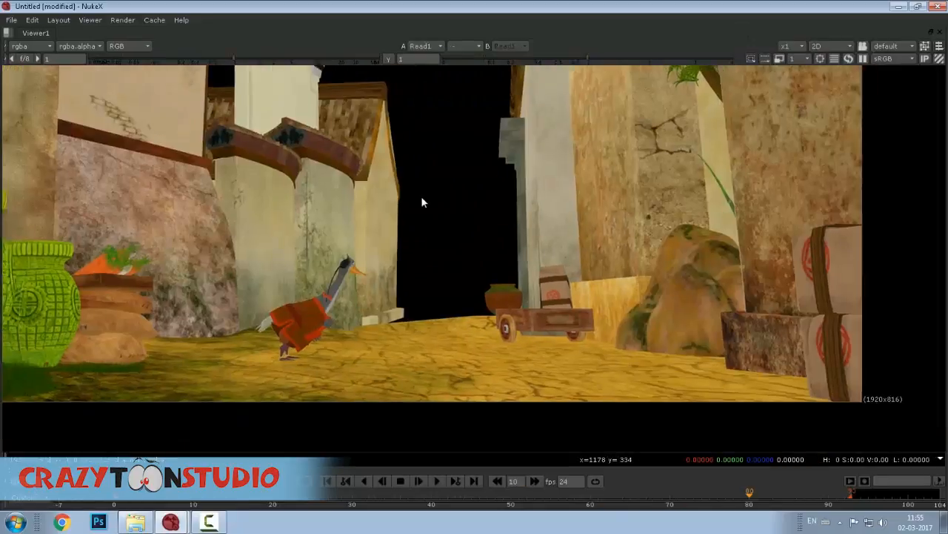
pyautogui.press('d')
pyautogui.moveTo(426, 284); pyautogui.dragTo(544, 226)
pyautogui.scroll(3, 463, 289)
pyautogui.press('d')
pyautogui.press('d')
pyautogui.moveTo(760, 269); pyautogui.dragTo(450, 296)
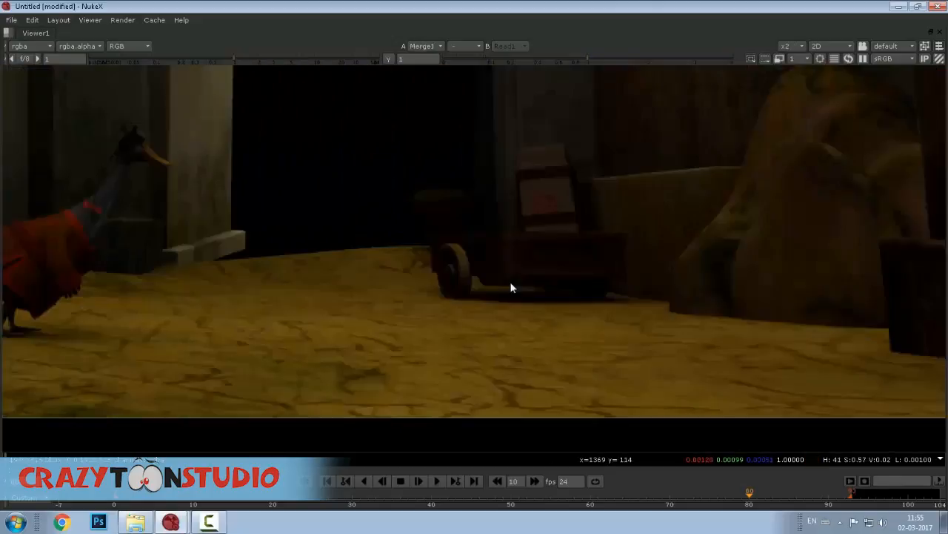
# Compare Read1 with the Merge1 result around the green pots, sacks and bamboo.
pyautogui.scroll(-3, 510, 286)
pyautogui.moveTo(69, 307); pyautogui.dragTo(312, 242)
pyautogui.press('d')
pyautogui.press('d')
pyautogui.scroll(-3, 392, 306)
pyautogui.press('d')
pyautogui.scroll(3, 252, 237)
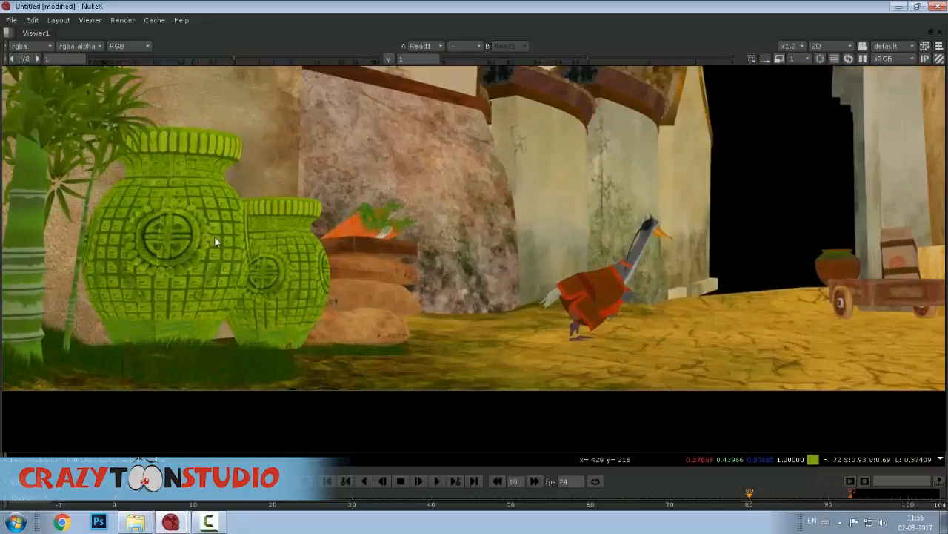
pyautogui.press('2')
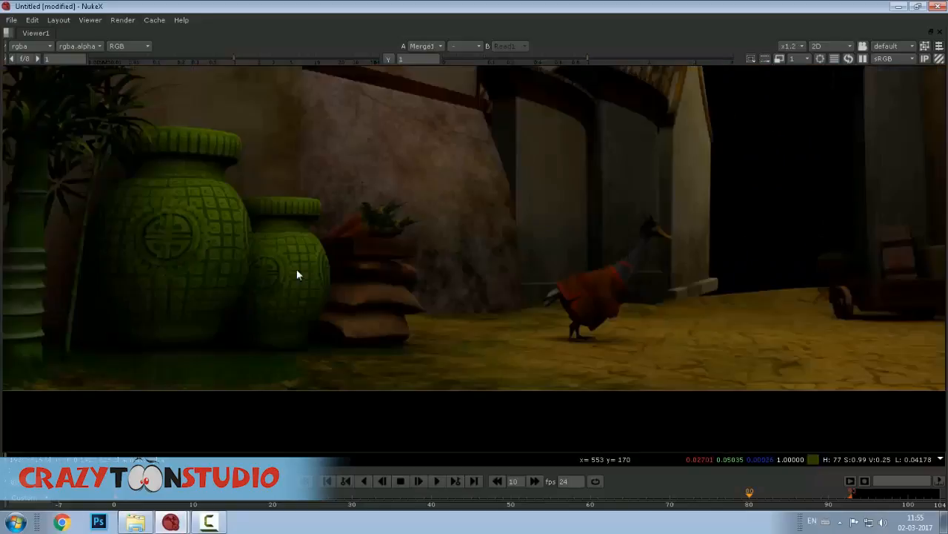
# Examine the Merge1 result around the green pots, bamboo and village buildings.
pyautogui.scroll(-3, 297, 256)
pyautogui.moveTo(304, 261); pyautogui.dragTo(311, 305)
pyautogui.scroll(5, 231, 257)
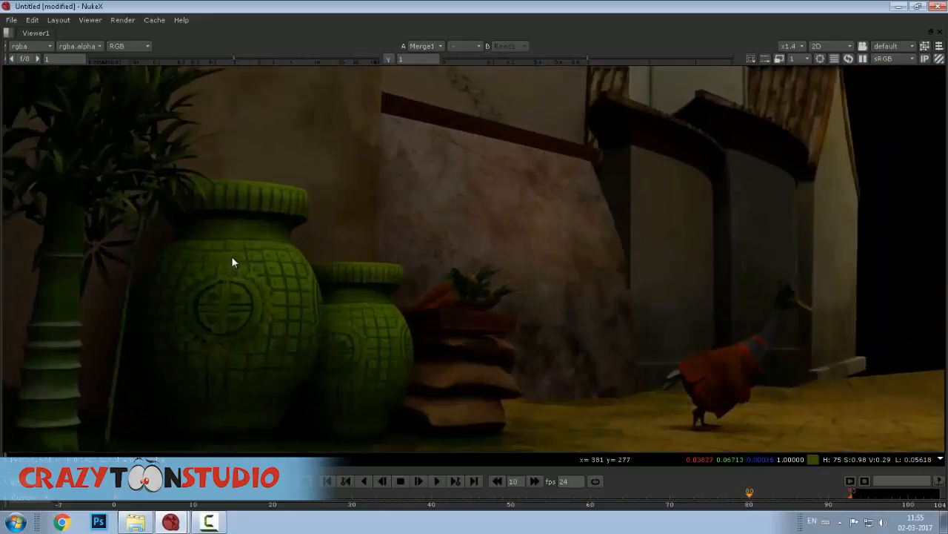
pyautogui.scroll(-4, 301, 199)
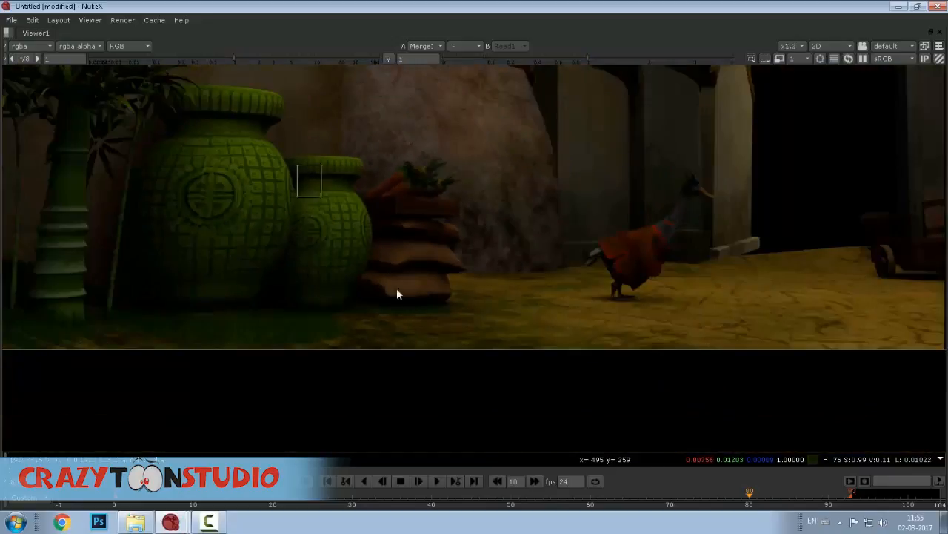
pyautogui.scroll(-2, 319, 252)
pyautogui.scroll(5, 282, 256)
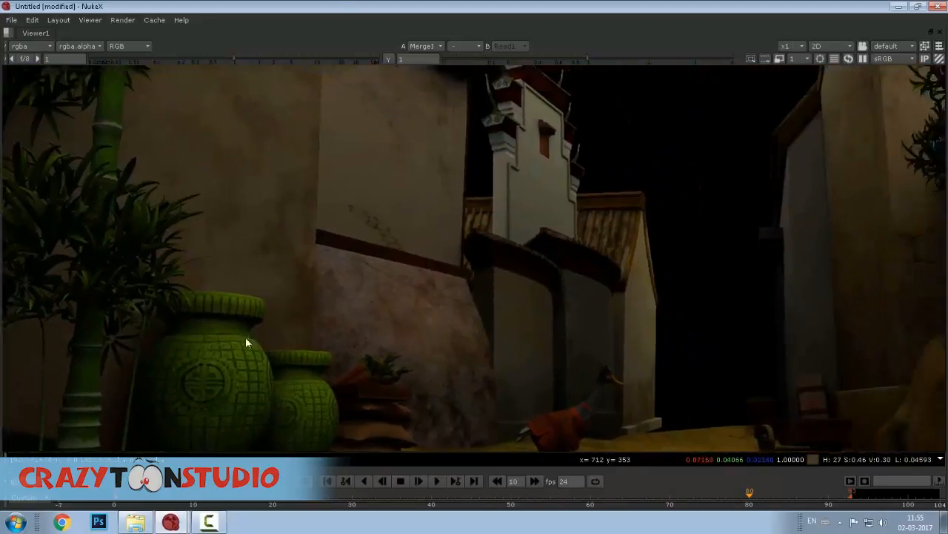
pyautogui.moveTo(245, 338); pyautogui.dragTo(68, 302)
pyautogui.moveTo(288, 322); pyautogui.dragTo(187, 163)
pyautogui.moveTo(402, 349); pyautogui.dragTo(234, 283)
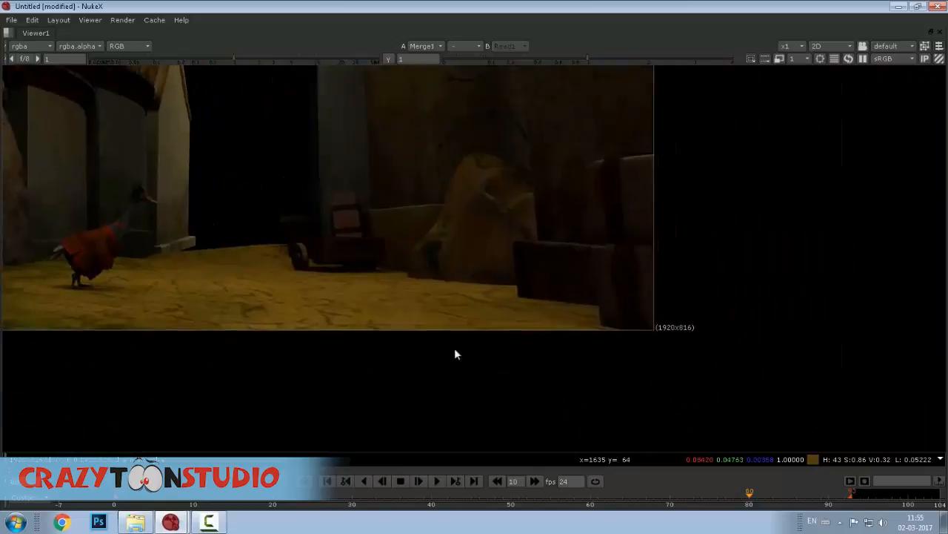
# Examine the Merge1 result across the cart, rocks and ground up to the bird.
pyautogui.moveTo(401, 262); pyautogui.dragTo(551, 285)
pyautogui.scroll(5, 551, 290)
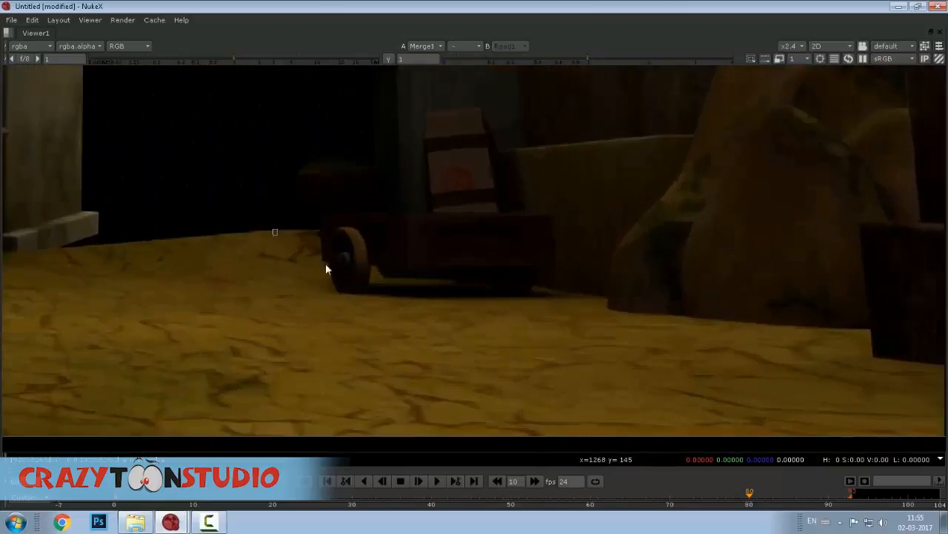
pyautogui.moveTo(326, 263); pyautogui.dragTo(636, 362)
pyautogui.moveTo(263, 364); pyautogui.dragTo(652, 325)
pyautogui.moveTo(263, 347); pyautogui.dragTo(442, 306)
pyautogui.moveTo(290, 202); pyautogui.dragTo(602, 345)
pyautogui.moveTo(151, 287); pyautogui.dragTo(508, 331)
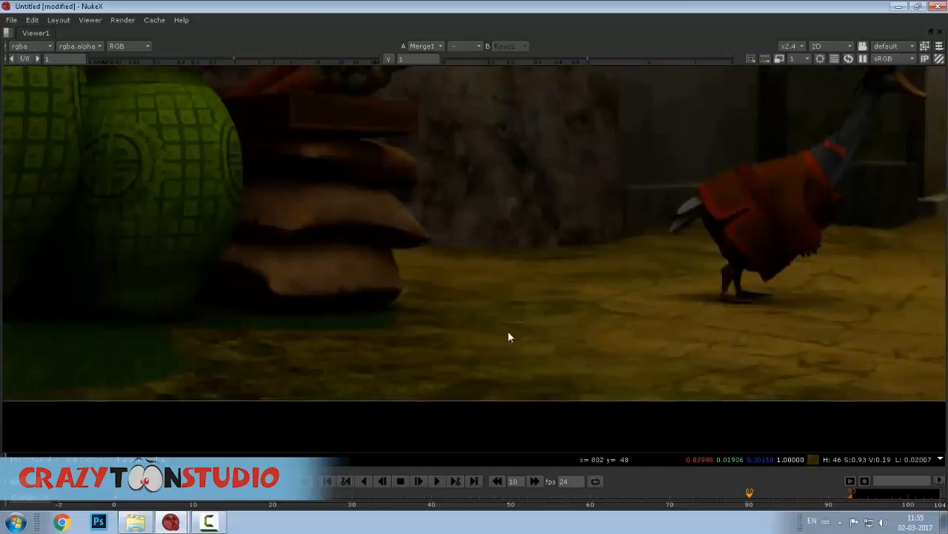
# Examine the pots and stacked sacks in the Merge1 result, and restore the full workspace layout.
pyautogui.moveTo(66, 167); pyautogui.dragTo(300, 263)
pyautogui.moveTo(180, 147); pyautogui.dragTo(303, 251)
pyautogui.moveTo(180, 143); pyautogui.dragTo(511, 465)
pyautogui.moveTo(400, 278); pyautogui.dragTo(377, 296)
pyautogui.scroll(-3, 398, 190)
pyautogui.moveTo(298, 170); pyautogui.dragTo(447, 338)
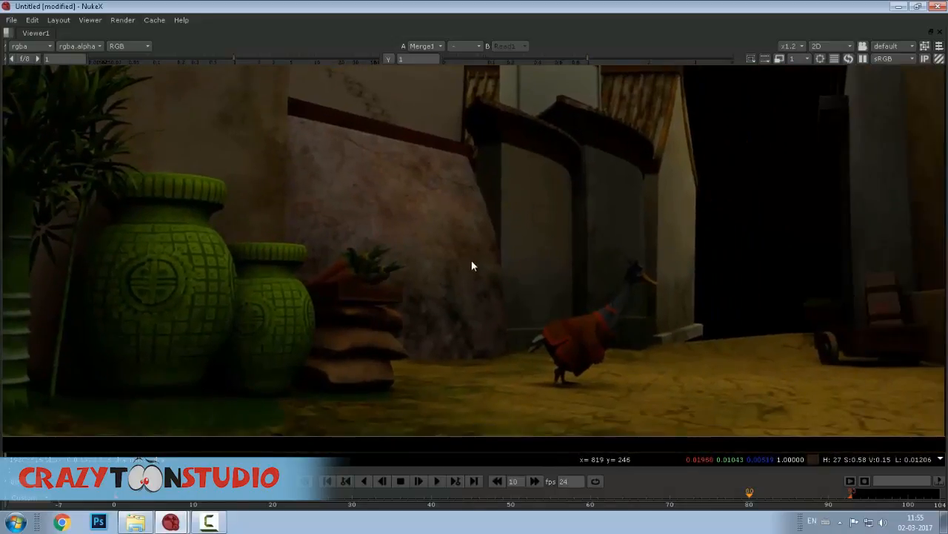
pyautogui.press('space')
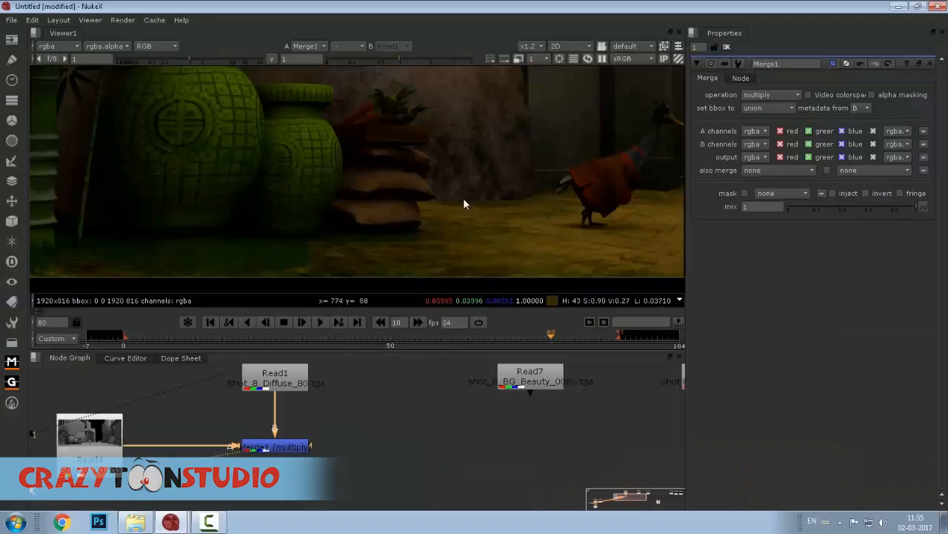
# Review the Read4, Read1 and Merge1 nodes and how they connect in the node graph.
pyautogui.scroll(-4, 392, 255)
pyautogui.moveTo(319, 460); pyautogui.dragTo(411, 460)
pyautogui.click(178, 446)
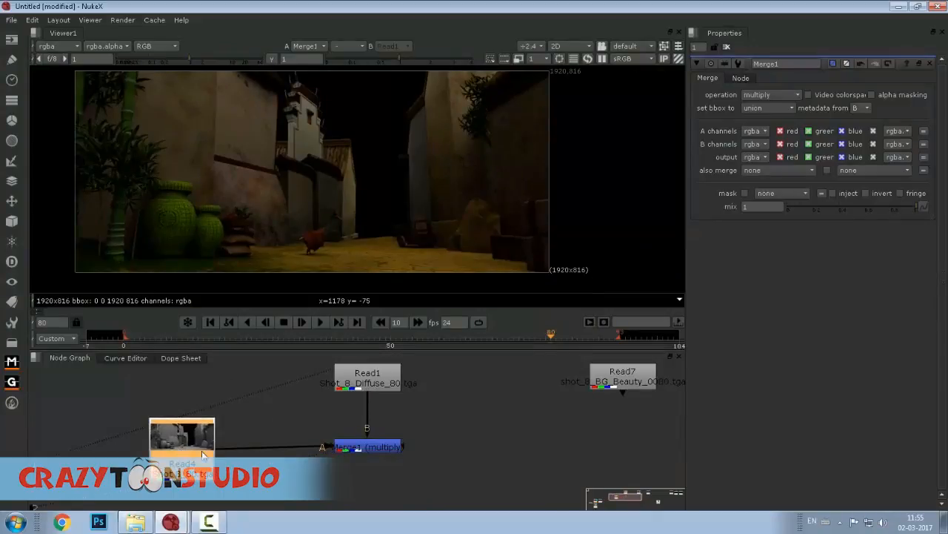
pyautogui.moveTo(363, 417); pyautogui.dragTo(367, 458)
pyautogui.click(377, 410)
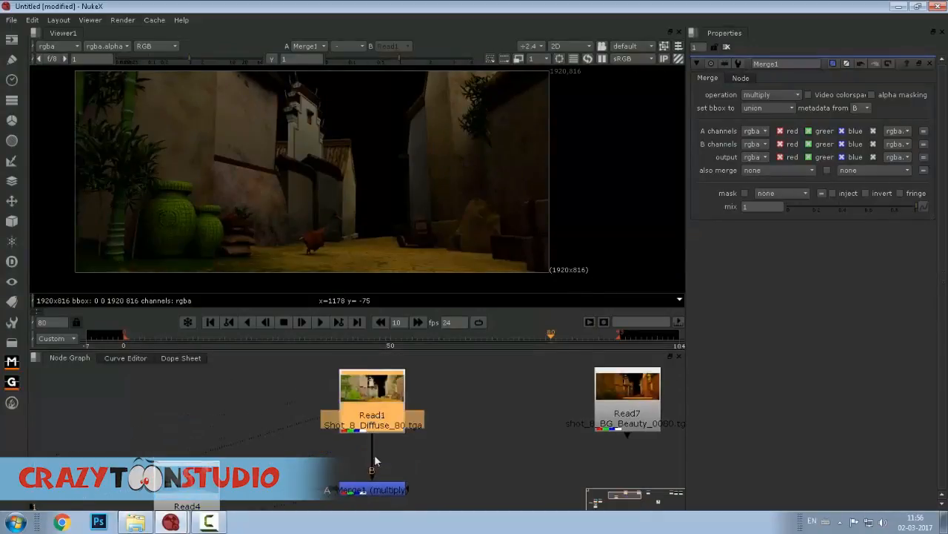
pyautogui.click(372, 491)
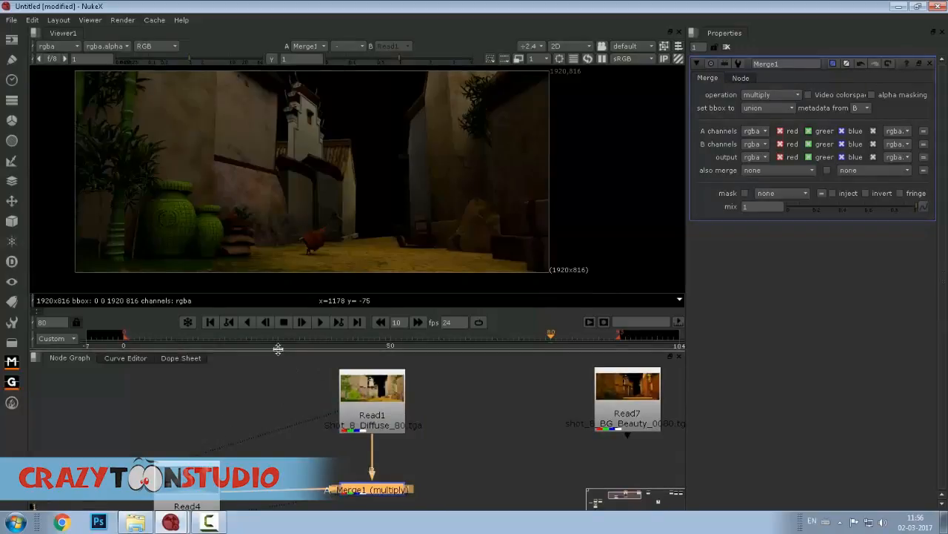
# Enlarge the node graph pane and fit the whole Merge1 image in the viewer above it.
pyautogui.moveTo(277, 349); pyautogui.dragTo(280, 319)
pyautogui.moveTo(316, 380); pyautogui.dragTo(350, 335)
pyautogui.click(230, 426)
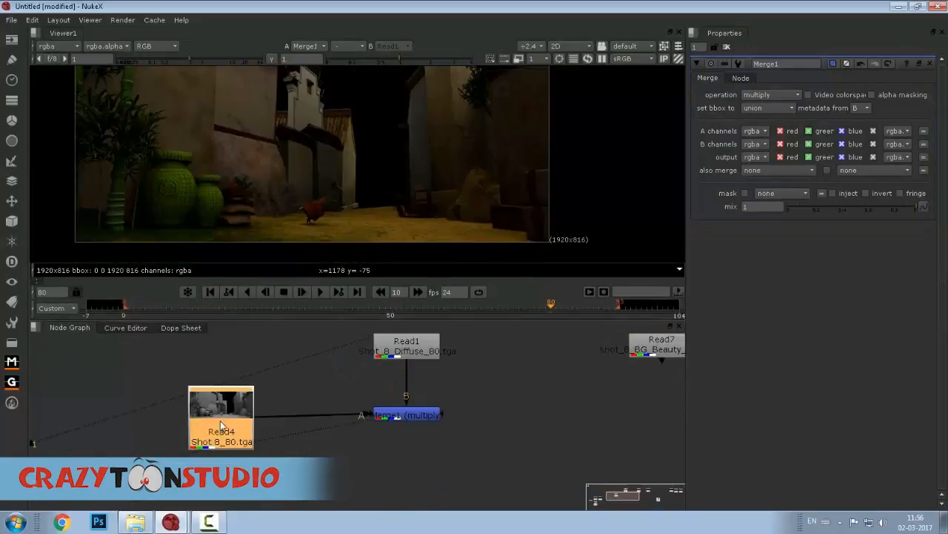
pyautogui.scroll(-3, 233, 184)
pyautogui.moveTo(289, 210); pyautogui.dragTo(315, 206)
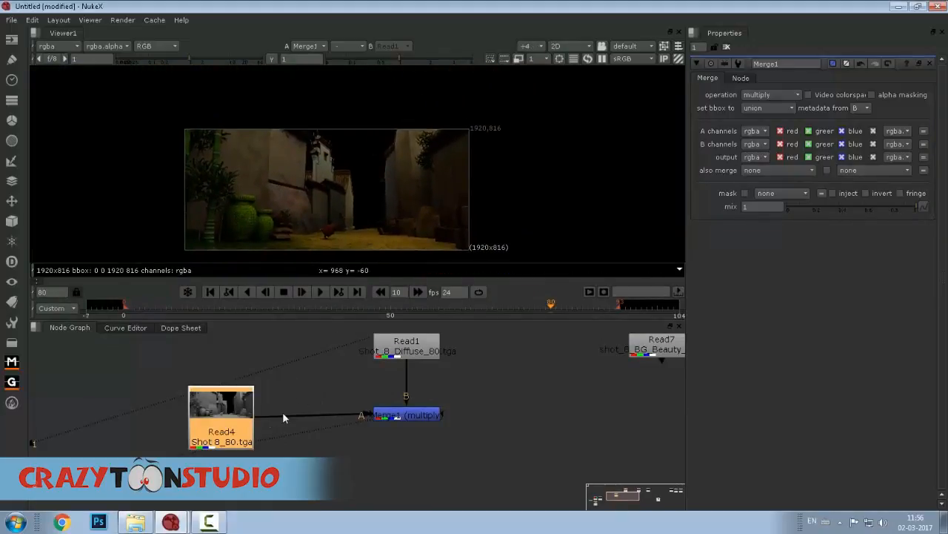
pyautogui.moveTo(233, 412); pyautogui.dragTo(175, 430)
pyautogui.moveTo(309, 413); pyautogui.dragTo(257, 416)
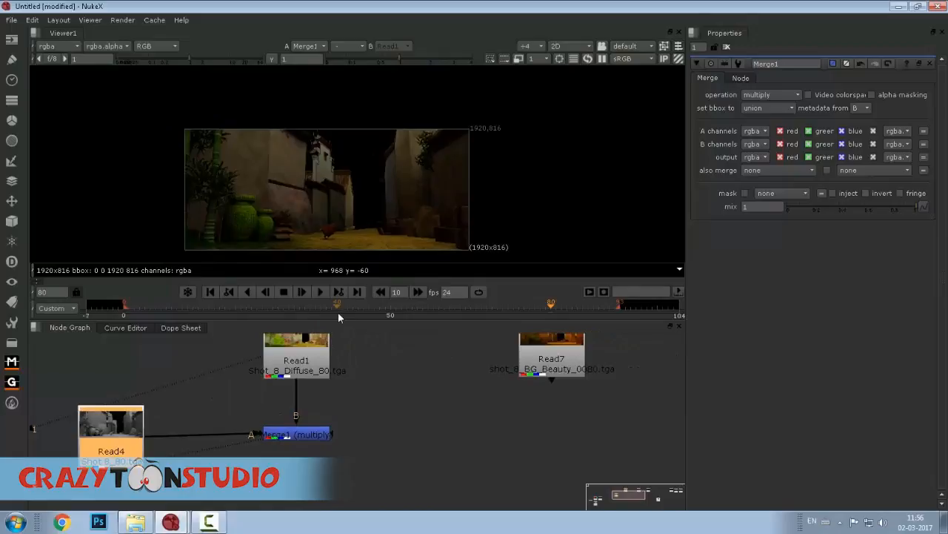
pyautogui.moveTo(337, 320); pyautogui.dragTo(334, 285)
pyautogui.moveTo(285, 376); pyautogui.dragTo(315, 428)
pyautogui.moveTo(341, 184); pyautogui.dragTo(363, 164)
# Place the Read6 indirect pass beside the Read1 diffuse pass in the node graph.
pyautogui.moveTo(468, 372); pyautogui.dragTo(414, 359)
pyautogui.scroll(-4, 346, 374)
pyautogui.moveTo(485, 374); pyautogui.dragTo(327, 378)
pyautogui.click(180, 427)
pyautogui.scroll(4, 180, 426)
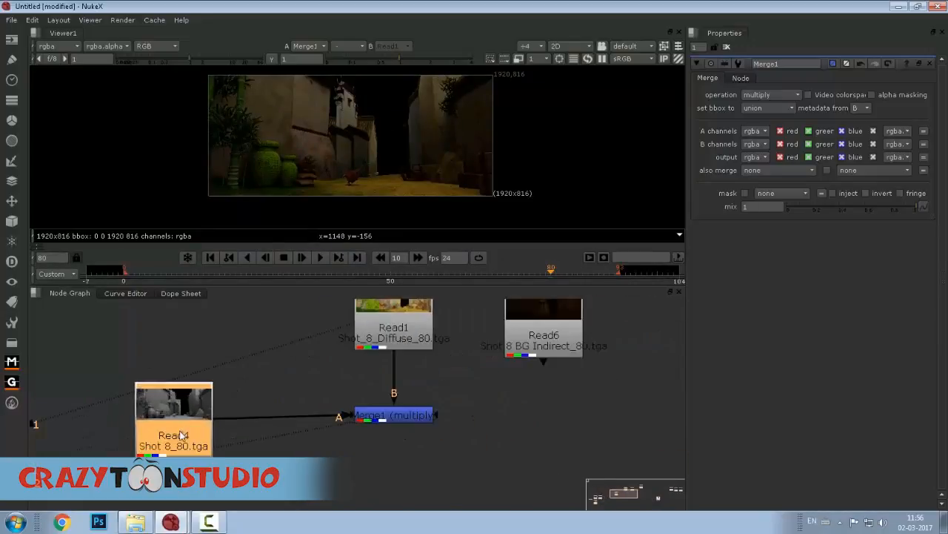
pyautogui.moveTo(564, 348); pyautogui.dragTo(393, 409)
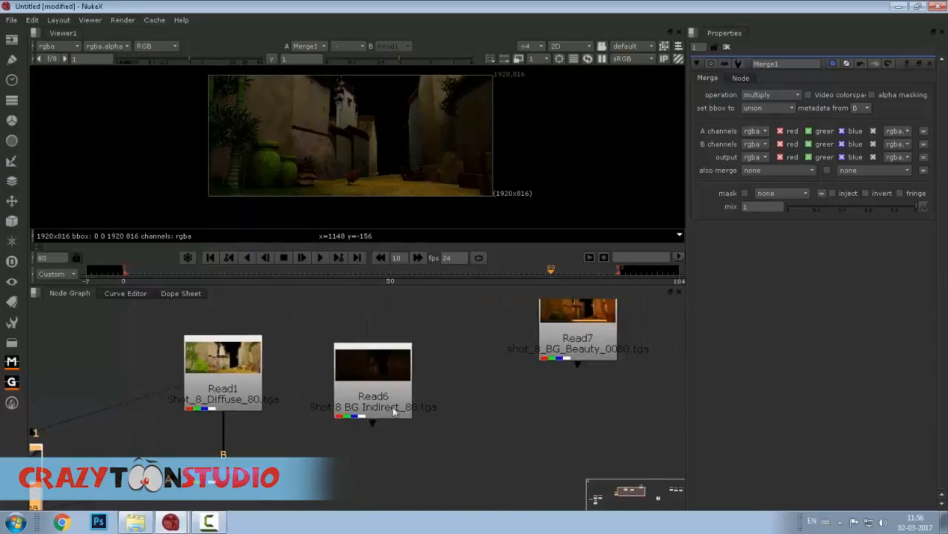
# View the Read6 indirect pass, inspect it with the viewer gain raised to 8.5, and reset the gain to 1.
pyautogui.click(375, 388)
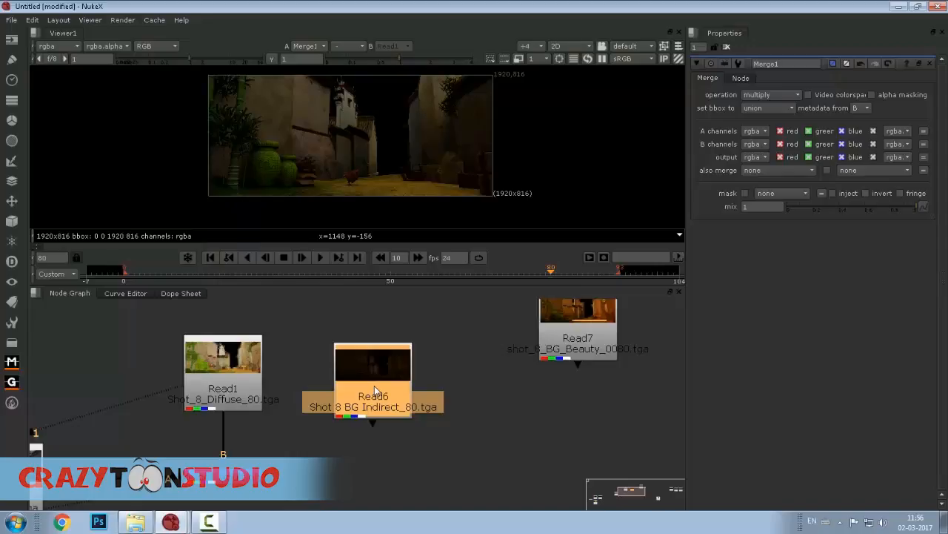
pyautogui.press('1')
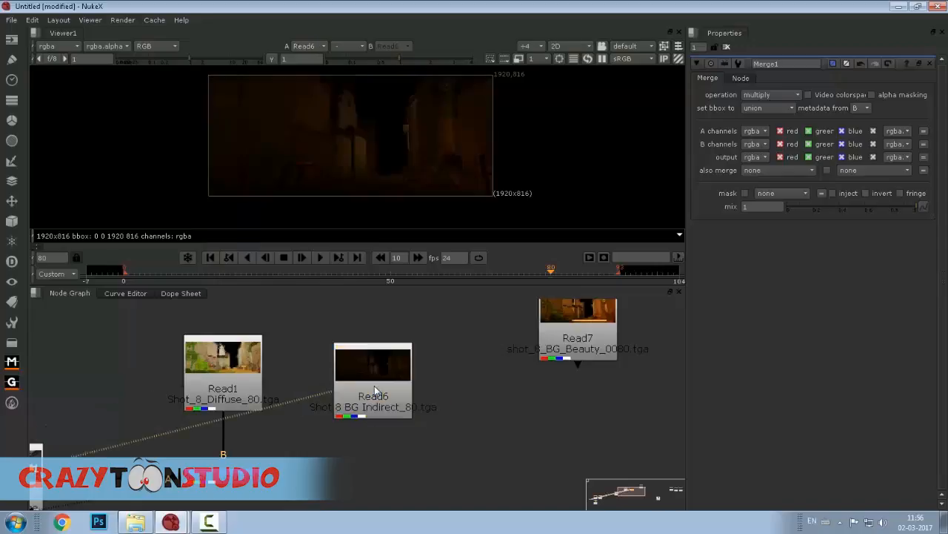
pyautogui.scroll(2, 396, 141)
pyautogui.moveTo(191, 59); pyautogui.dragTo(227, 59)
pyautogui.scroll(-5, 363, 129)
pyautogui.moveTo(369, 157); pyautogui.dragTo(409, 215)
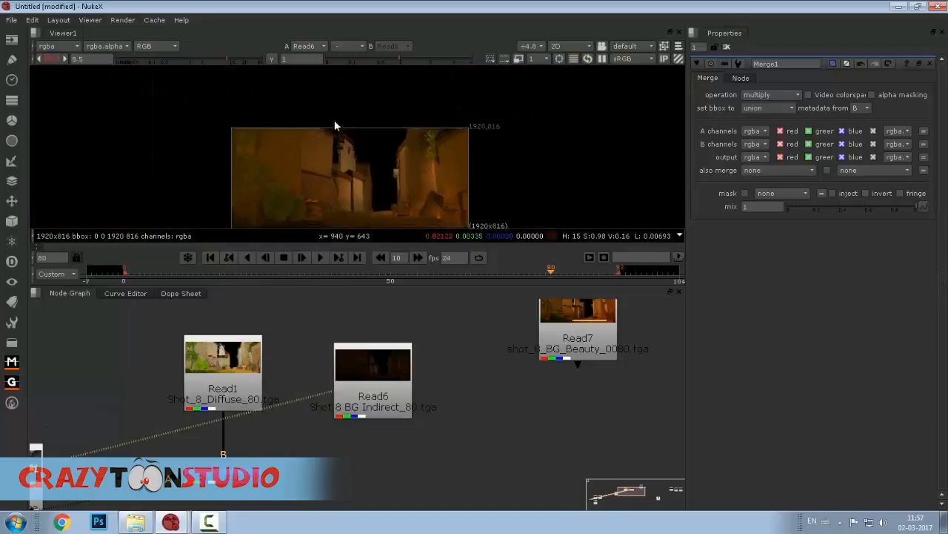
pyautogui.moveTo(345, 141); pyautogui.dragTo(327, 103)
pyautogui.click(168, 59)
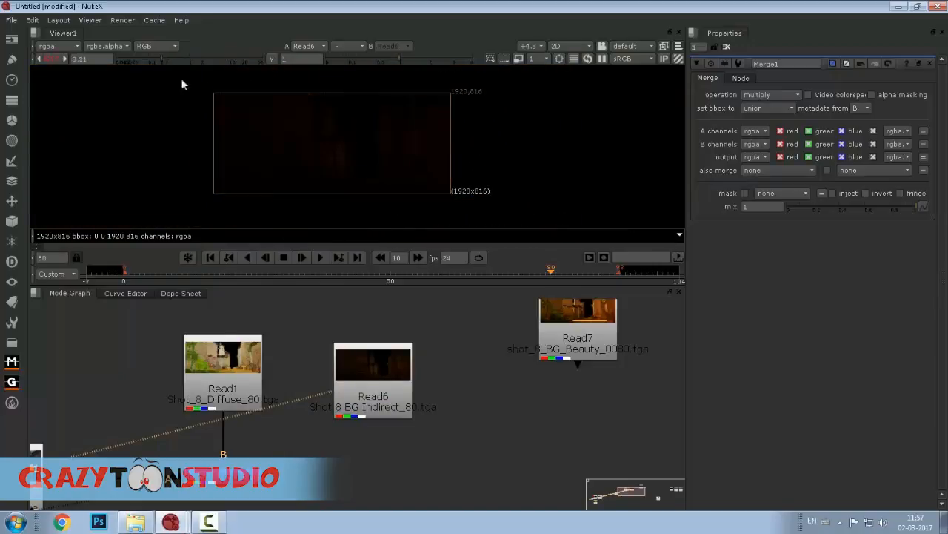
pyautogui.click(188, 58)
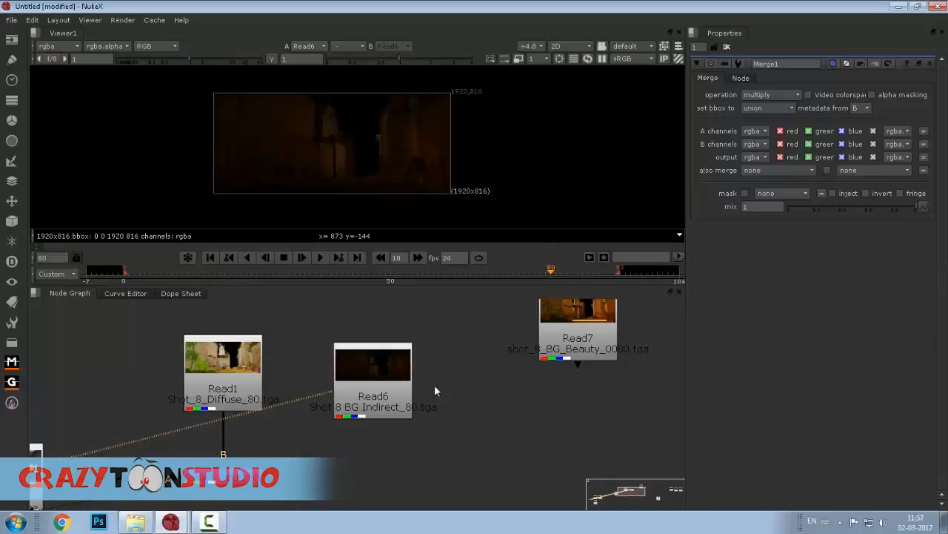
# Add a Merge2 node with Merge1 as its B input and the Read6 indirect pass as its A input.
pyautogui.moveTo(434, 391); pyautogui.dragTo(456, 372)
pyautogui.press('m')
pyautogui.moveTo(400, 438); pyautogui.dragTo(245, 460)
pyautogui.moveTo(381, 466); pyautogui.dragTo(394, 464)
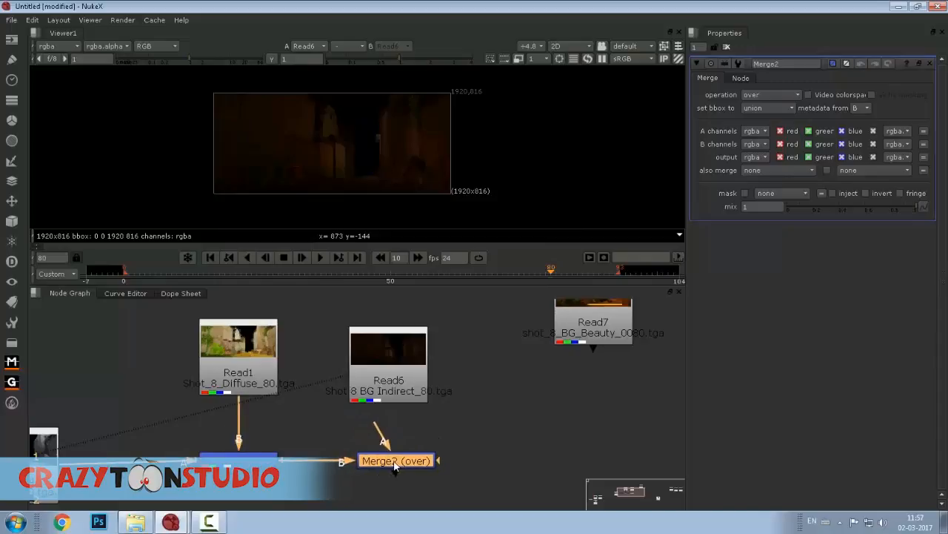
pyautogui.moveTo(379, 430); pyautogui.dragTo(383, 385)
pyautogui.moveTo(407, 460); pyautogui.dragTo(401, 460)
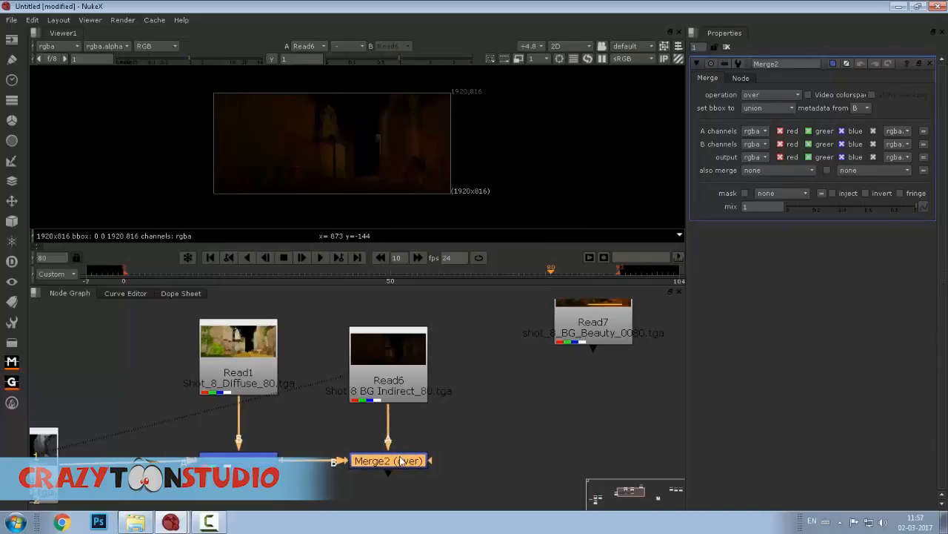
# View the Merge2 output and arrange the graph with Merge2 below Merge1 and Read6 below Read4.
pyautogui.press('1')
pyautogui.press('f')
pyautogui.moveTo(388, 439); pyautogui.dragTo(387, 378)
pyautogui.moveTo(392, 320); pyautogui.dragTo(243, 395)
pyautogui.moveTo(197, 434); pyautogui.dragTo(380, 376)
pyautogui.moveTo(330, 392); pyautogui.dragTo(329, 442)
pyautogui.click(293, 465)
pyautogui.moveTo(236, 455); pyautogui.dragTo(228, 449)
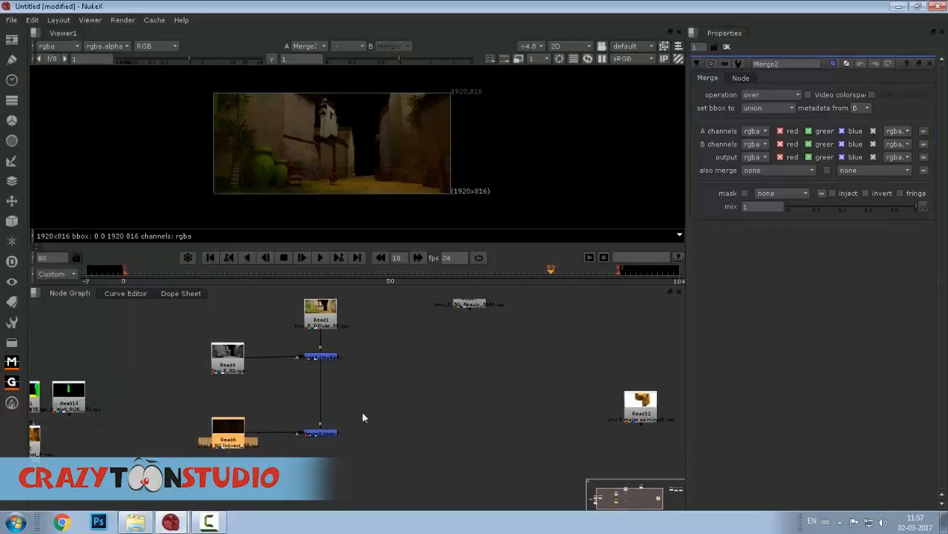
# Switch the viewer from Merge2 back to the Merge1 output.
pyautogui.click(333, 432)
pyautogui.click(326, 434)
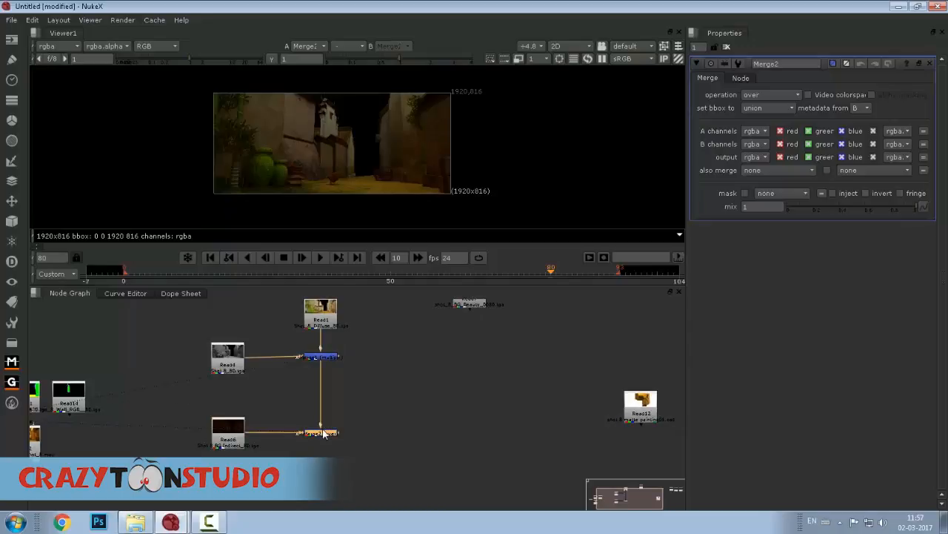
pyautogui.moveTo(320, 362)
pyautogui.mouseDown()
pyautogui.moveTo(326, 400)
pyautogui.moveTo(315, 352)
pyautogui.moveTo(336, 355)
pyautogui.mouseUp()
pyautogui.scroll(1, 330, 397)
pyautogui.click(315, 352)
pyautogui.press('1')
pyautogui.click(336, 376)
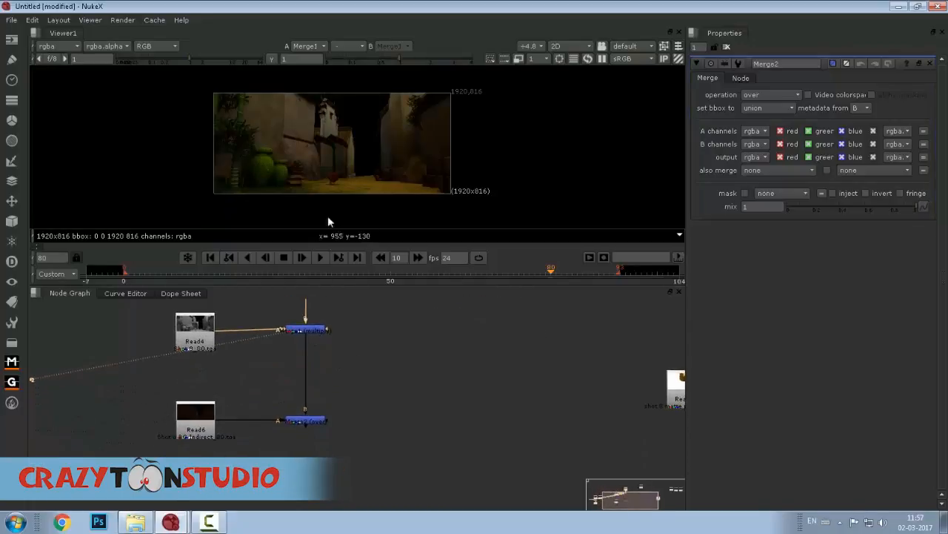
# Alternate the viewer between the Merge2 and Merge1 outputs to compare the effect of the indirect pass.
pyautogui.click(314, 421)
pyautogui.press('1')
pyautogui.click(315, 367)
pyautogui.click(311, 332)
pyautogui.press('1')
pyautogui.click(312, 374)
pyautogui.click(310, 420)
pyautogui.press('1')
pyautogui.click(315, 381)
pyautogui.click(310, 331)
pyautogui.press('1')
pyautogui.click(315, 385)
# Set the Merge2 operation to plus and inspect the image in the viewer.
pyautogui.click(308, 421)
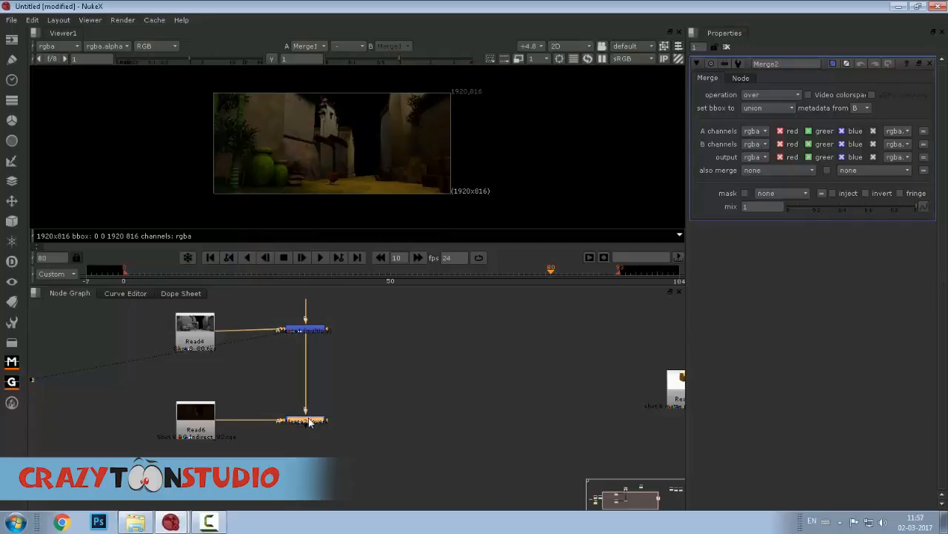
pyautogui.scroll(6, 309, 422)
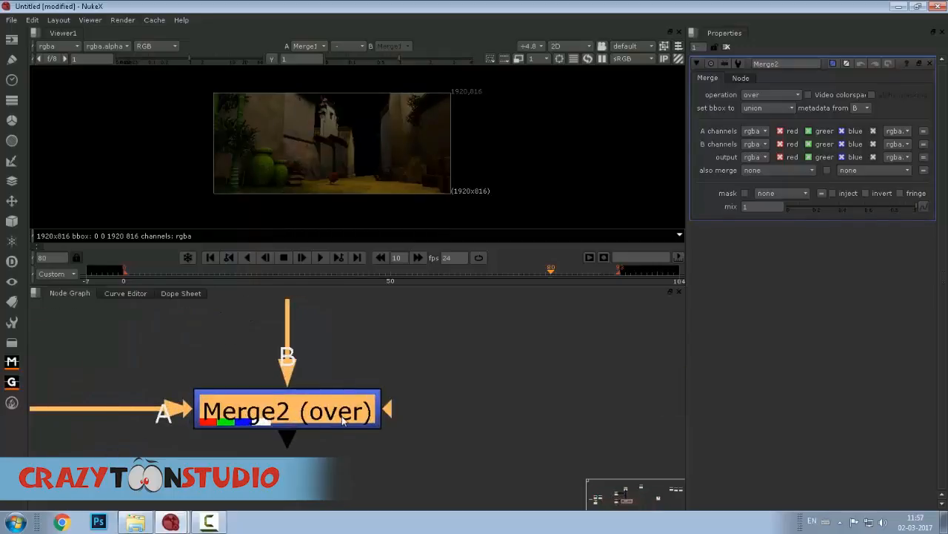
pyautogui.moveTo(335, 421); pyautogui.dragTo(321, 422)
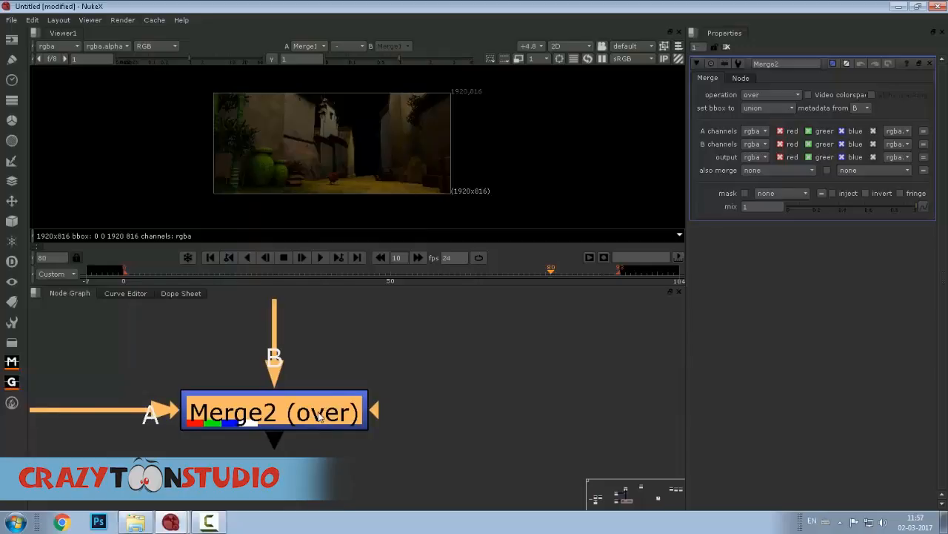
pyautogui.click(785, 95)
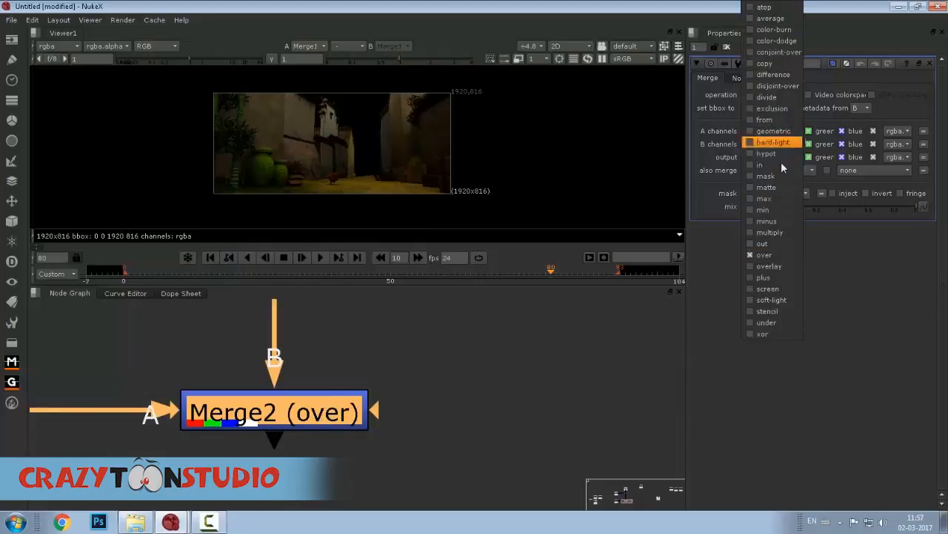
pyautogui.click(776, 278)
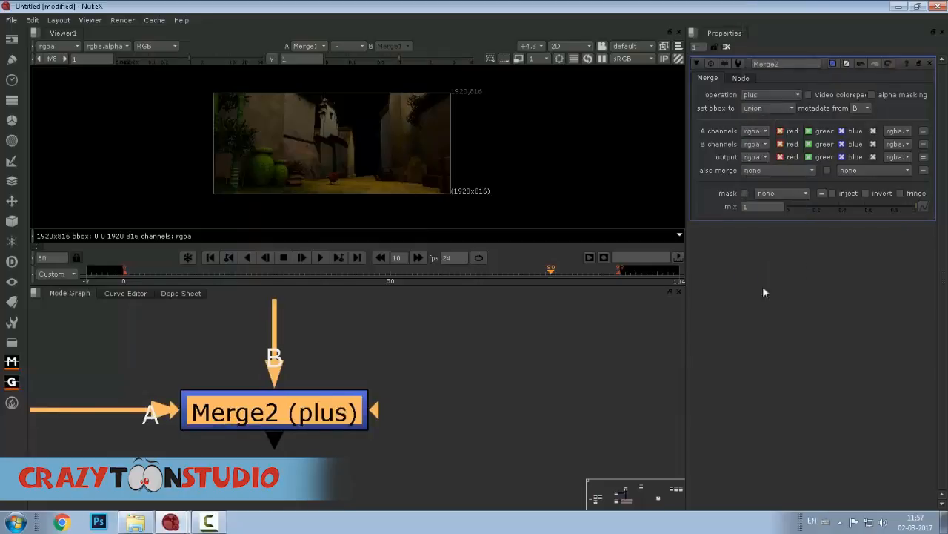
pyautogui.scroll(5, 400, 168)
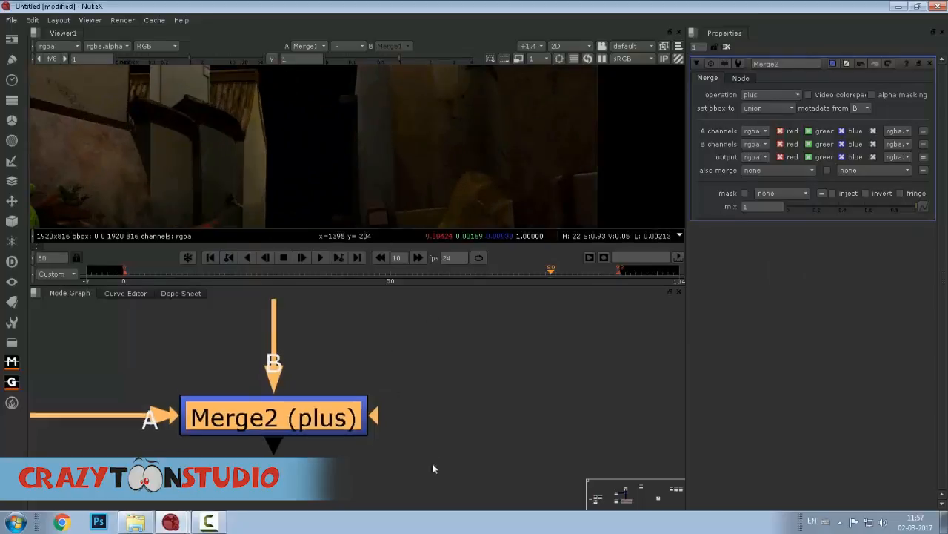
pyautogui.scroll(-6, 434, 191)
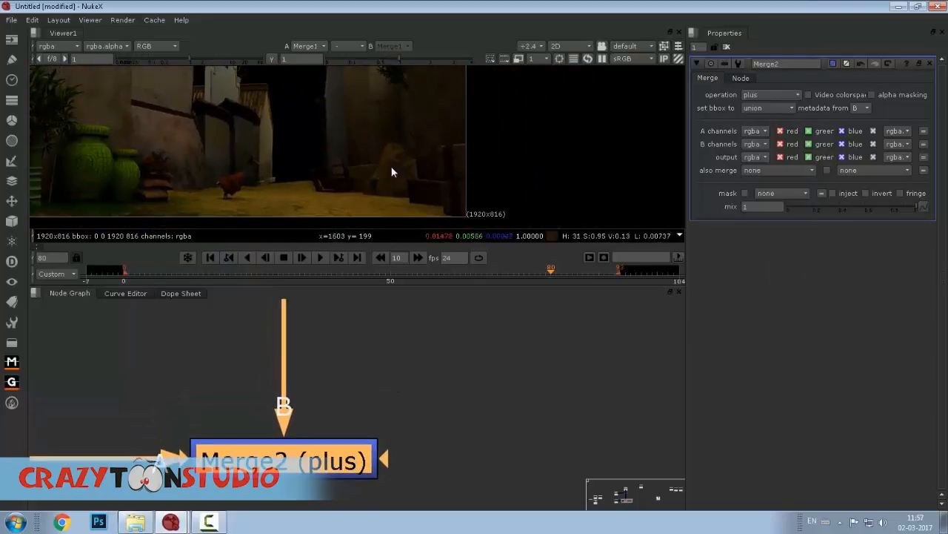
# Switch the Merge2 operation back to over and inspect the image around the buildings.
pyautogui.click(769, 95)
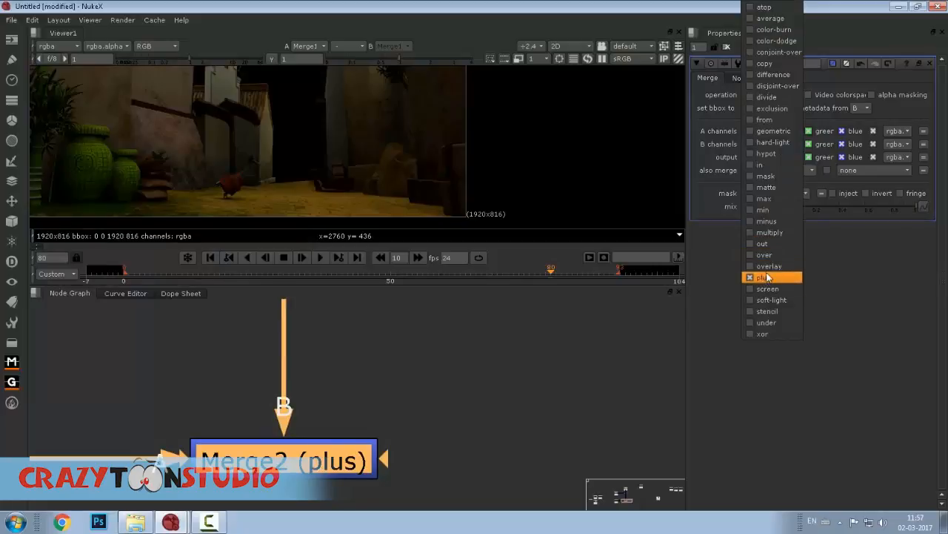
pyautogui.click(767, 257)
pyautogui.scroll(2, 351, 172)
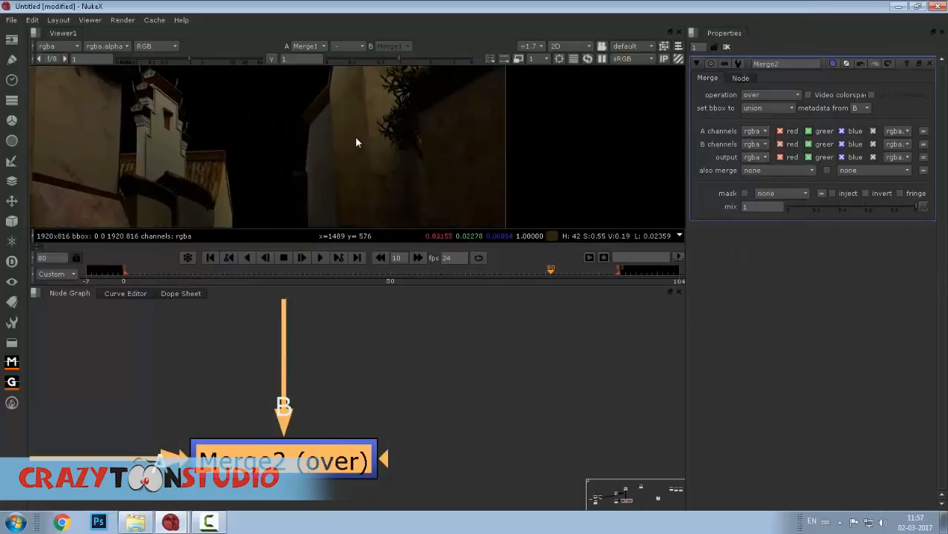
# Set the Merge2 operation to plus and inspect the whole image.
pyautogui.click(771, 94)
pyautogui.click(764, 277)
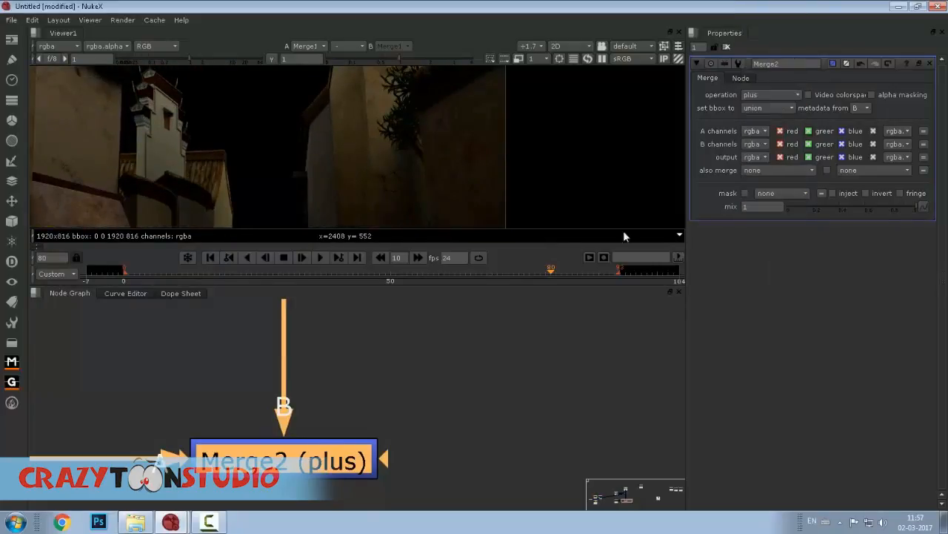
pyautogui.scroll(-3, 254, 127)
pyautogui.scroll(-3, 299, 407)
pyautogui.scroll(-3, 298, 408)
# Display the outputs of nodes feeding Merge2 in the viewer to judge the image before the indirect pass.
pyautogui.moveTo(298, 407); pyautogui.dragTo(299, 453)
pyautogui.scroll(5, 301, 375)
pyautogui.click(300, 366)
pyautogui.moveTo(316, 403); pyautogui.dragTo(306, 341)
pyautogui.moveTo(307, 478); pyautogui.dragTo(307, 499)
pyautogui.click(292, 407)
pyautogui.press('1')
pyautogui.click(304, 425)
pyautogui.click(278, 321)
pyautogui.press('1')
# Display the Merge2 output in the viewer and examine the buildings up close.
pyautogui.click(318, 429)
pyautogui.moveTo(319, 427); pyautogui.dragTo(295, 306)
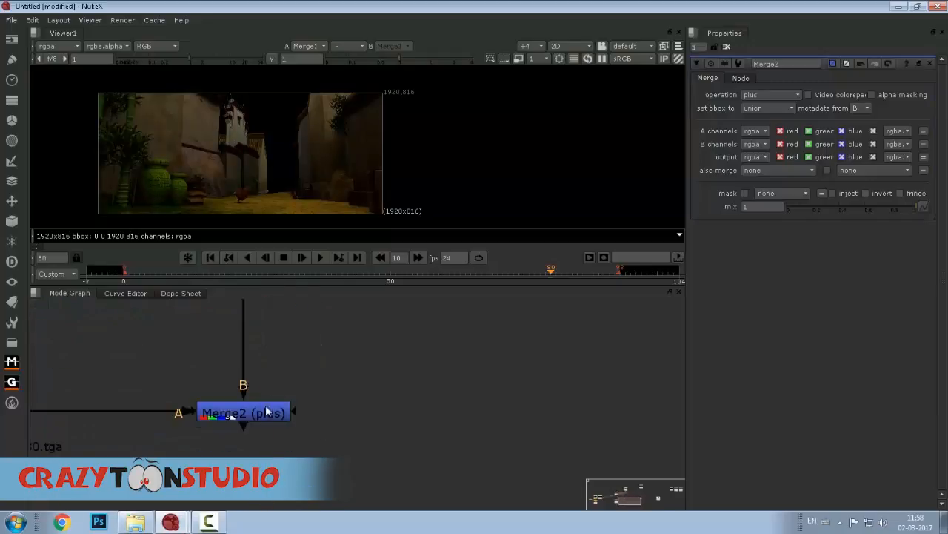
pyautogui.click(272, 404)
pyautogui.press('1')
pyautogui.scroll(3, 328, 193)
pyautogui.moveTo(274, 405); pyautogui.dragTo(273, 467)
pyautogui.click(268, 478)
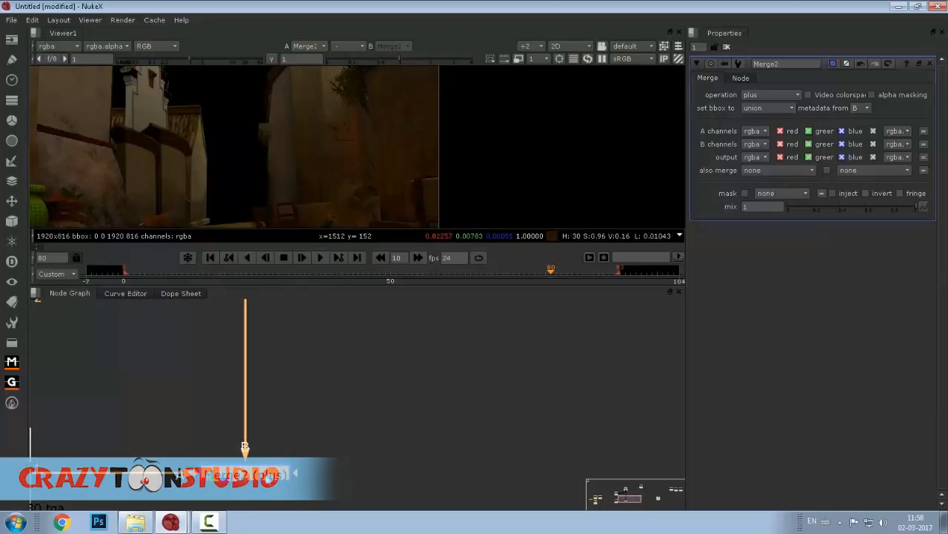
# Raise the viewer gain to 2.5, compare the Merge2 operations over and plus on the cracked wall, and reset the gain to 1.
pyautogui.click(763, 95)
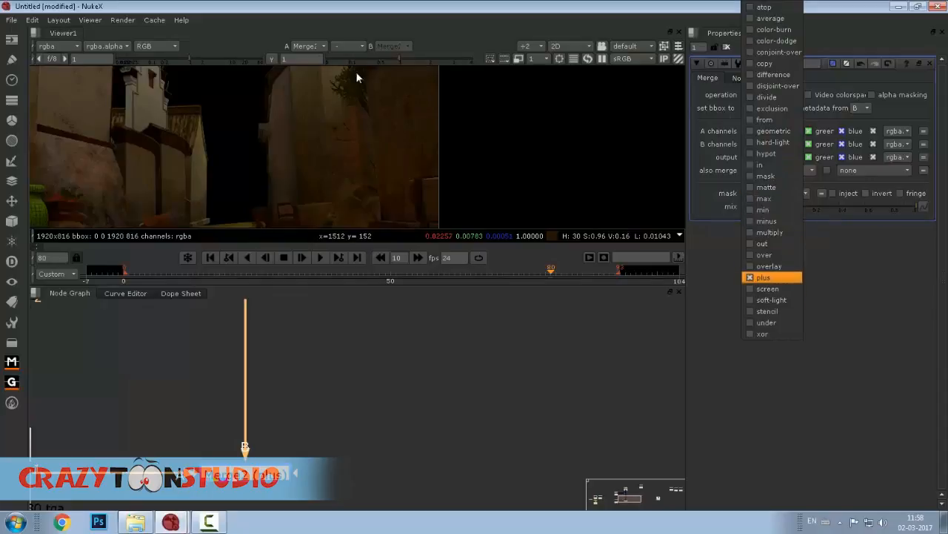
pyautogui.moveTo(191, 59); pyautogui.dragTo(205, 58)
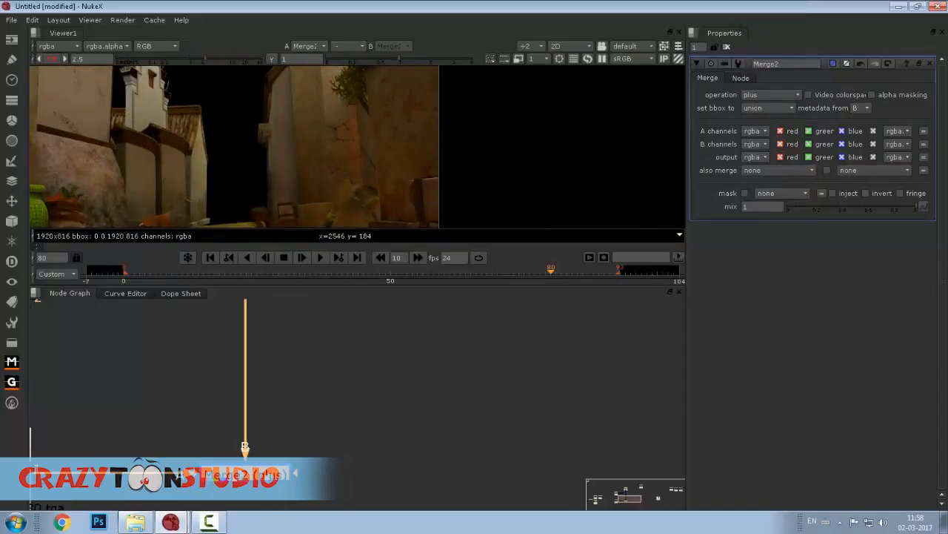
pyautogui.click(758, 94)
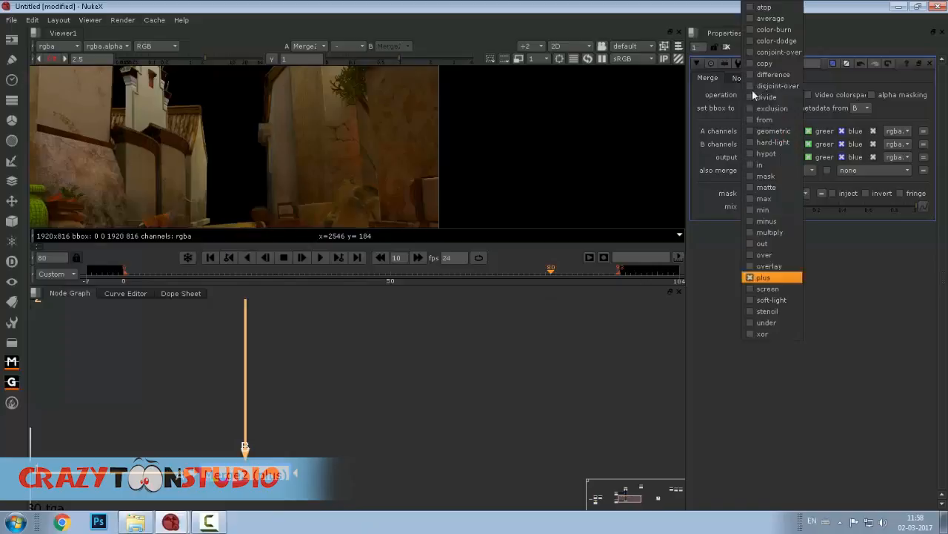
pyautogui.click(768, 256)
pyautogui.scroll(5, 370, 152)
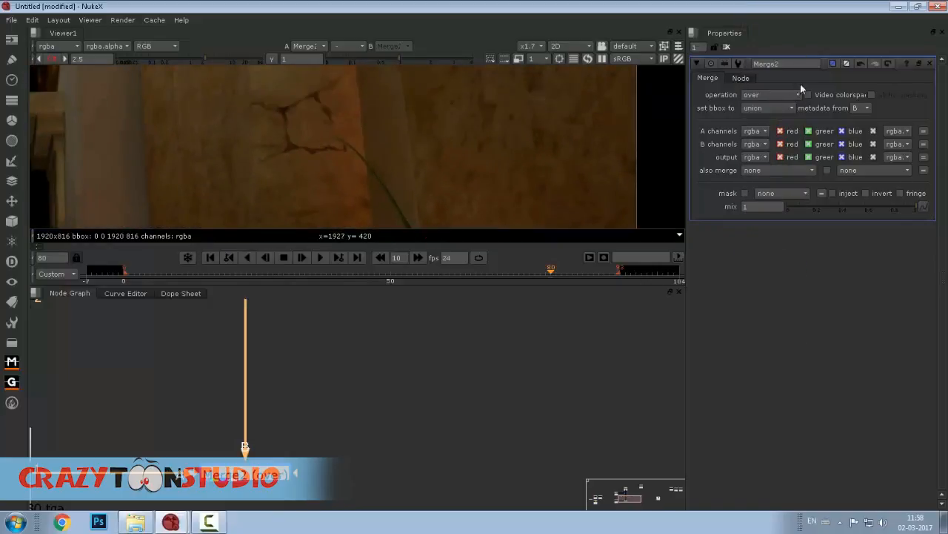
pyautogui.click(773, 95)
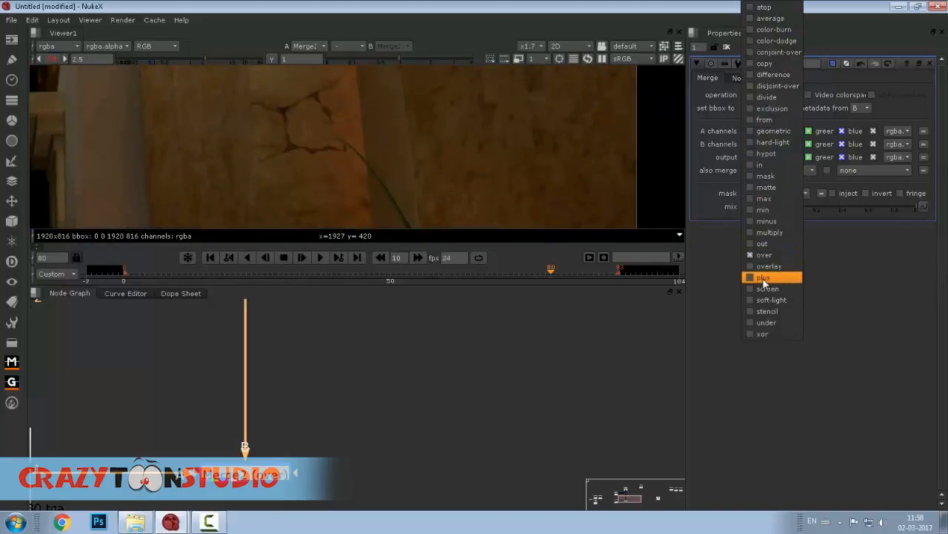
pyautogui.click(764, 278)
pyautogui.scroll(-3, 338, 148)
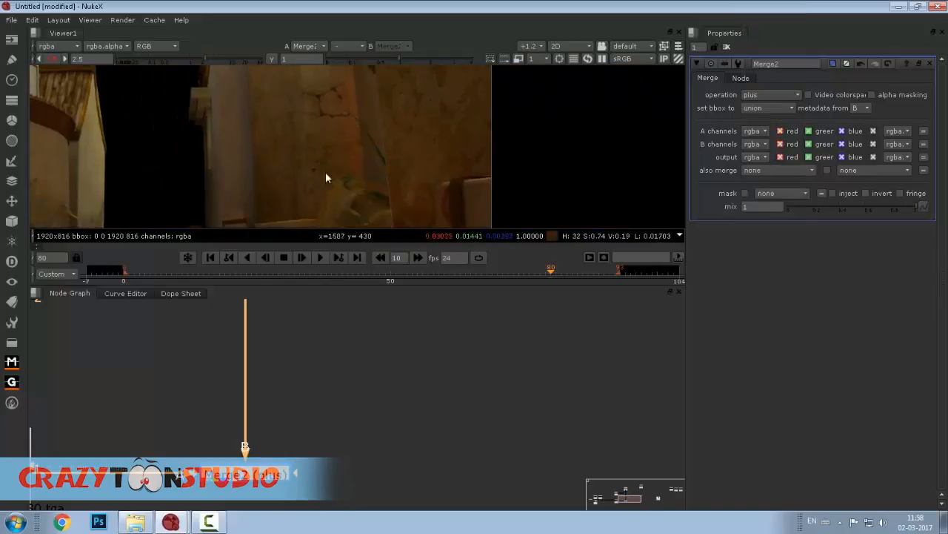
pyautogui.scroll(-4, 303, 139)
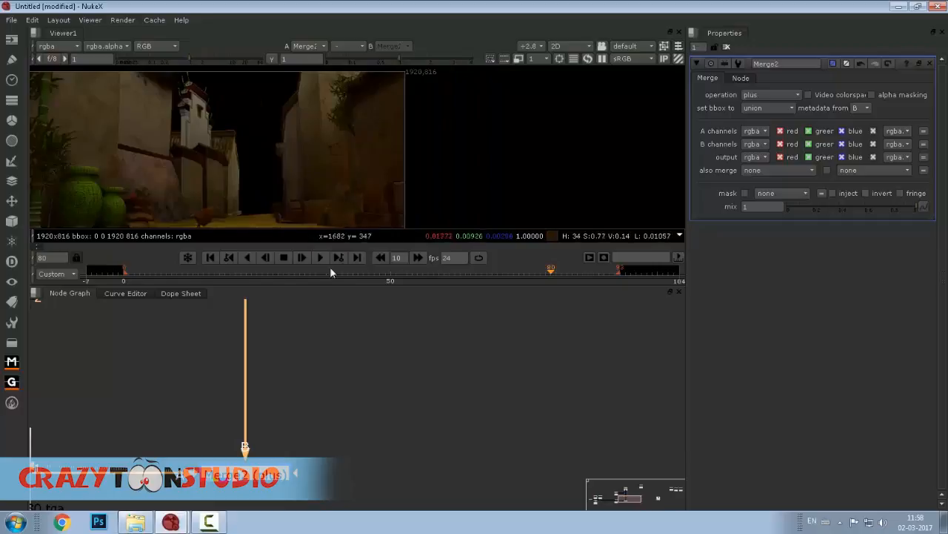
pyautogui.moveTo(264, 455); pyautogui.dragTo(283, 398)
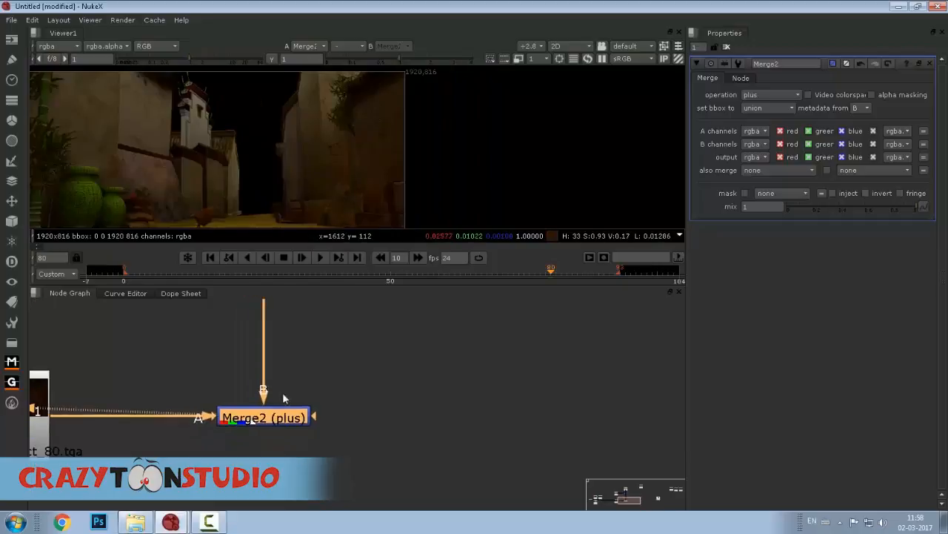
pyautogui.click(766, 92)
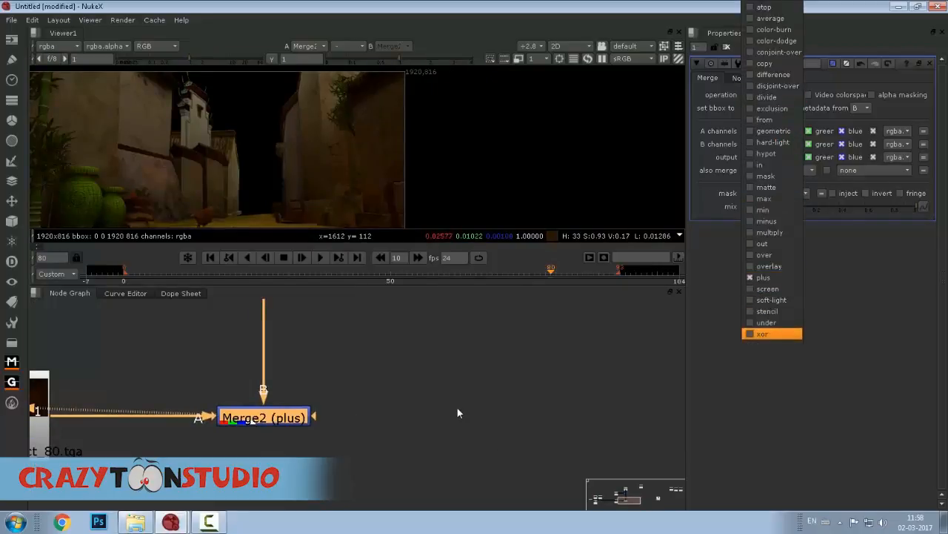
pyautogui.click(412, 391)
# Display the Read1, Merge1 and Merge2 outputs in turn to review how the passes build up.
pyautogui.scroll(-5, 318, 373)
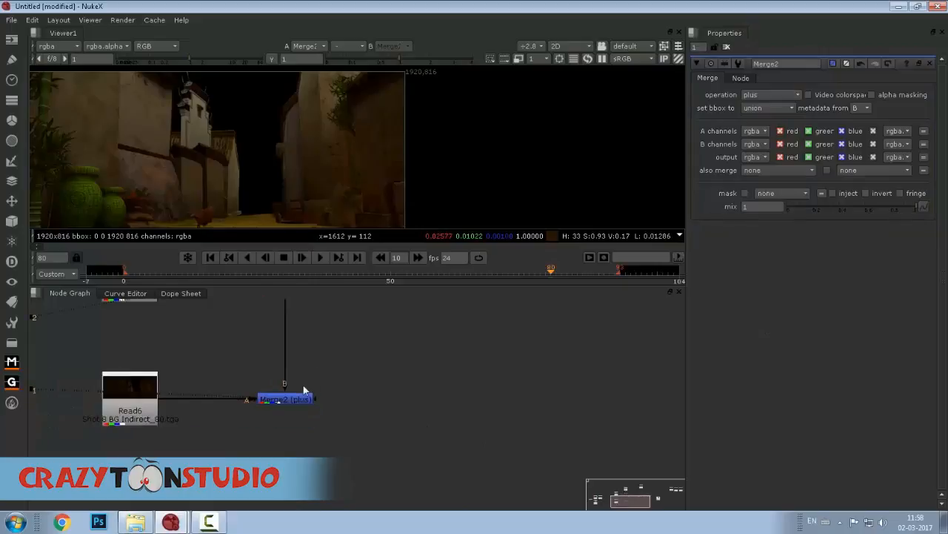
pyautogui.scroll(-3, 453, 184)
pyautogui.scroll(2, 415, 185)
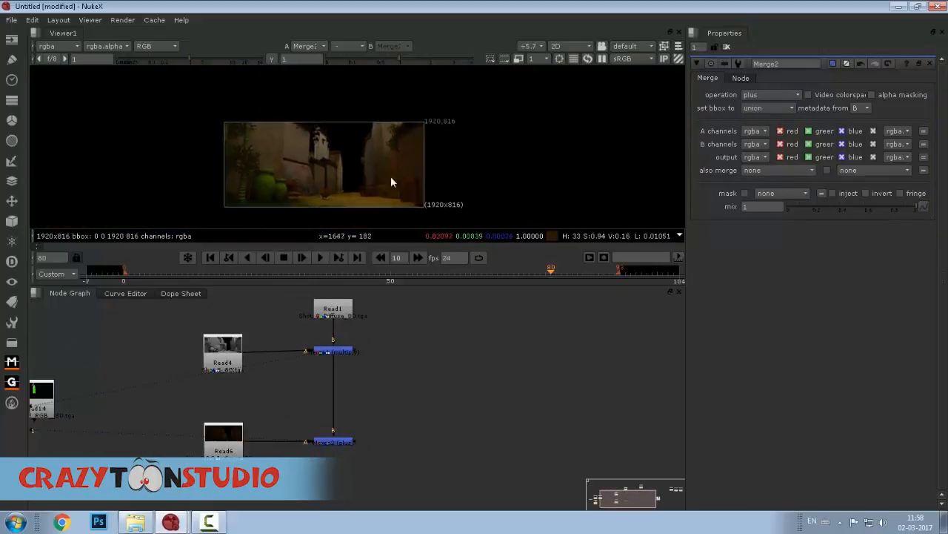
pyautogui.moveTo(326, 329); pyautogui.dragTo(312, 378)
pyautogui.click(331, 385)
pyautogui.press('1')
pyautogui.click(379, 407)
pyautogui.click(312, 376)
pyautogui.press('1')
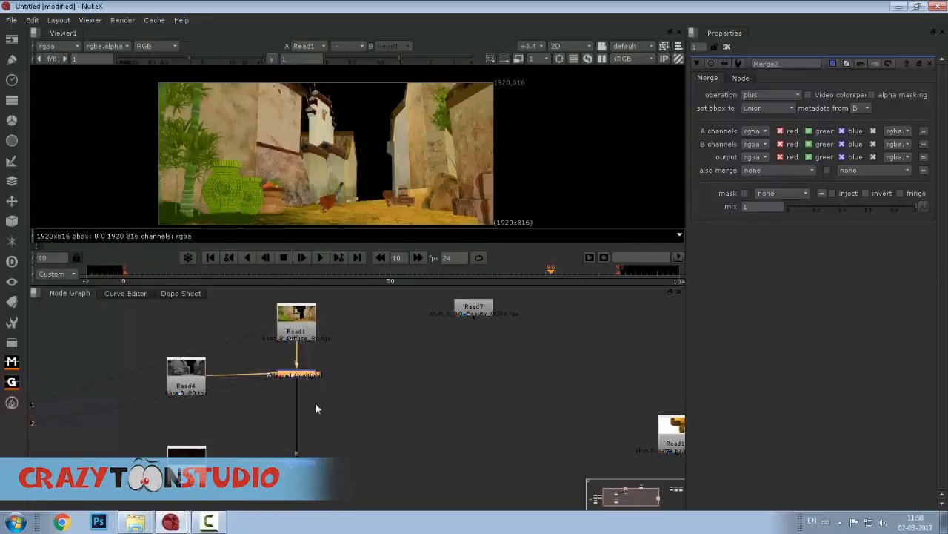
pyautogui.click(328, 421)
pyautogui.moveTo(301, 467); pyautogui.dragTo(309, 409)
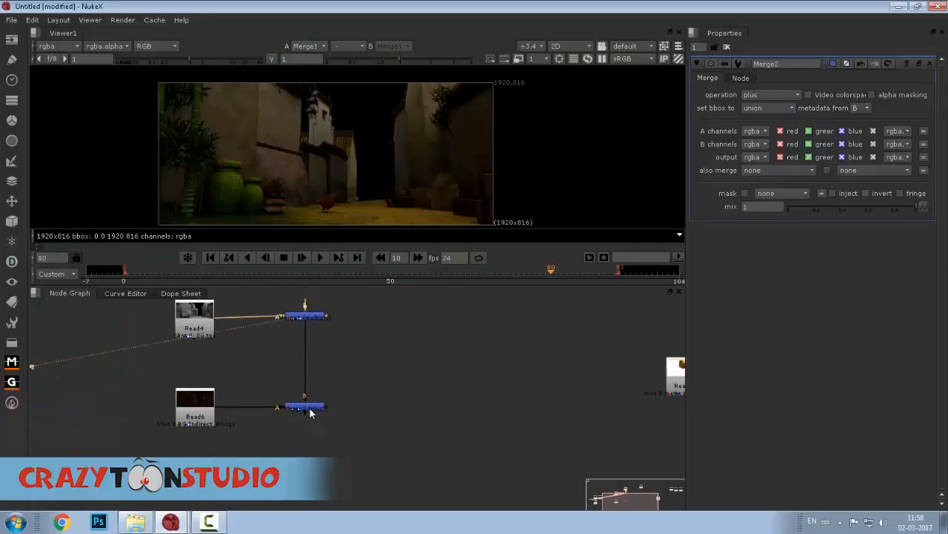
pyautogui.click(309, 407)
pyautogui.press('1')
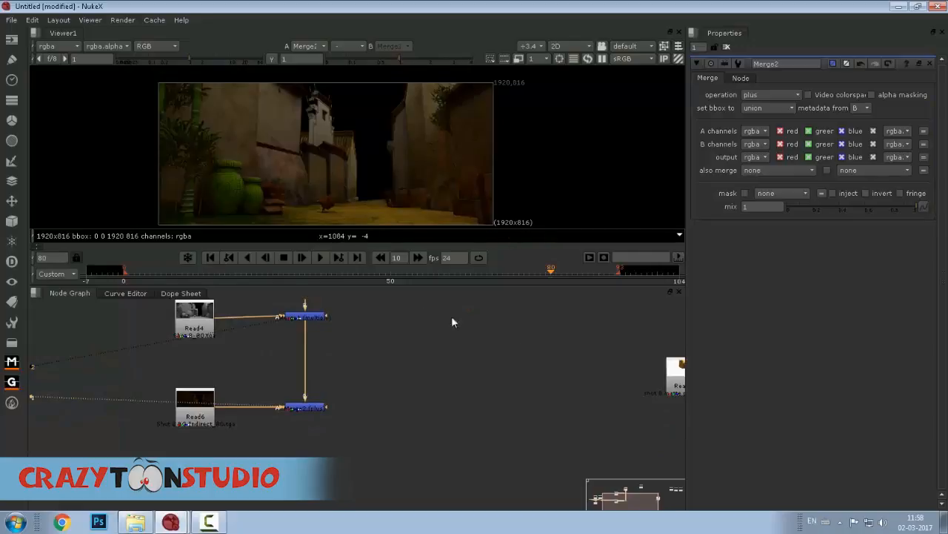
# Move the Read7 beauty pass below Read6 in the node graph and display it in the viewer.
pyautogui.scroll(-5, 511, 368)
pyautogui.scroll(5, 473, 380)
pyautogui.moveTo(505, 323); pyautogui.dragTo(462, 354)
pyautogui.scroll(-3, 459, 418)
pyautogui.moveTo(463, 354); pyautogui.dragTo(278, 471)
pyautogui.scroll(4, 291, 473)
pyautogui.press('1')
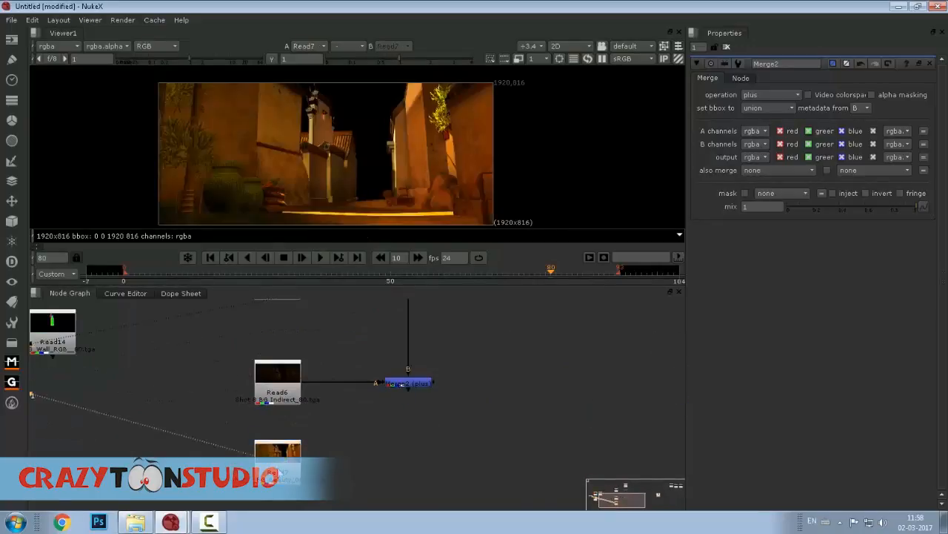
pyautogui.moveTo(323, 205); pyautogui.dragTo(287, 173)
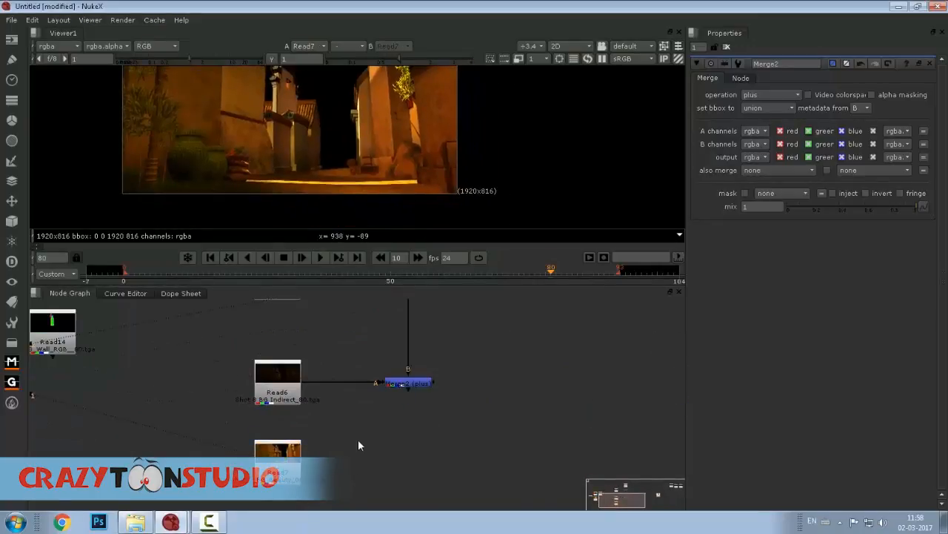
# Add a ColorCorrect node, connect it to the Read7 beauty pass and display its output.
pyautogui.press('Tab')
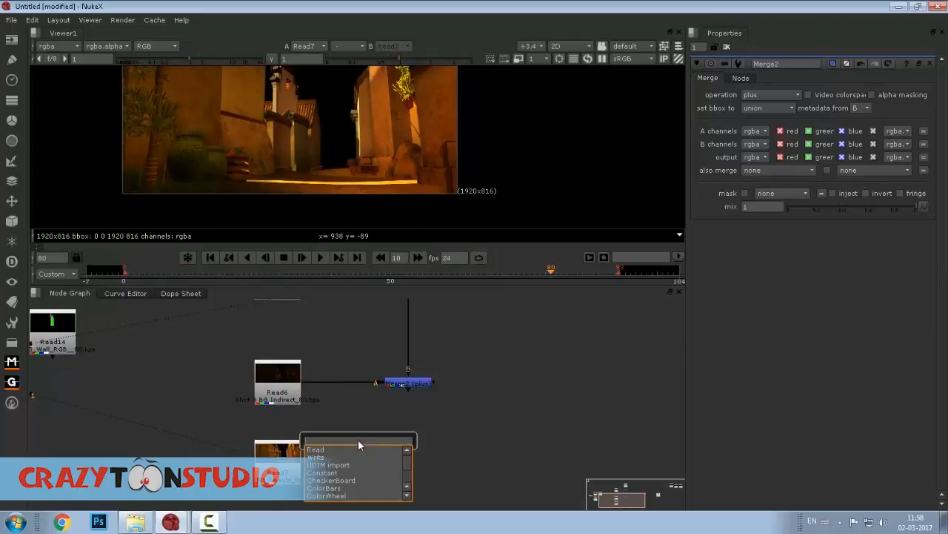
pyautogui.write('colo')
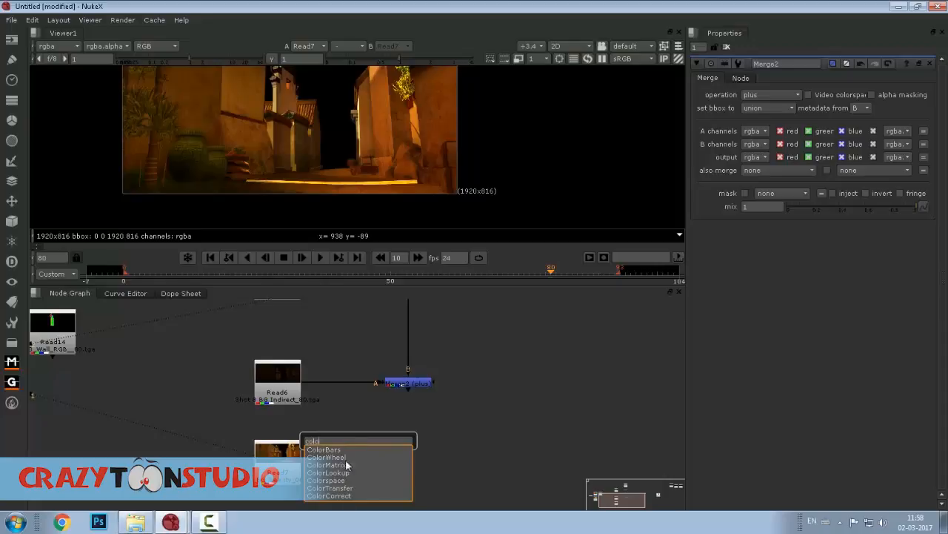
pyautogui.click(343, 497)
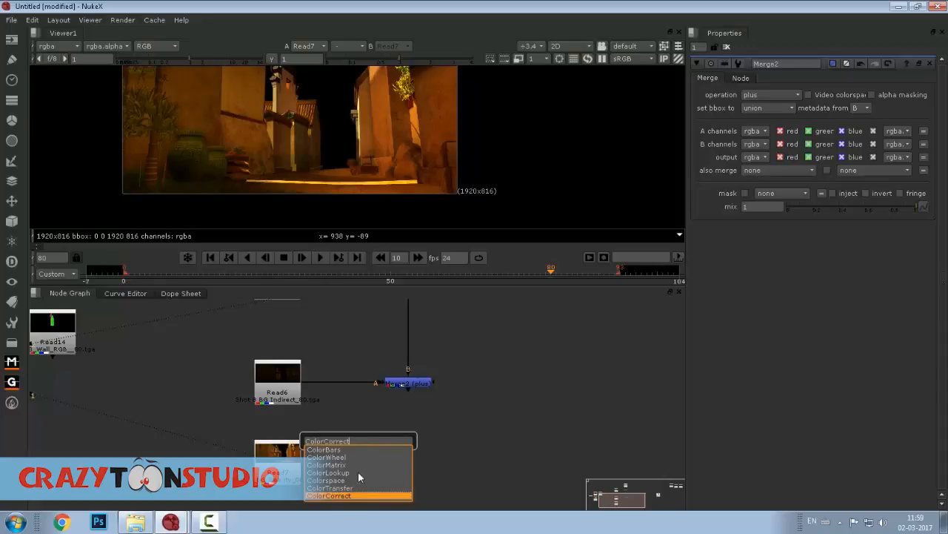
pyautogui.click(336, 496)
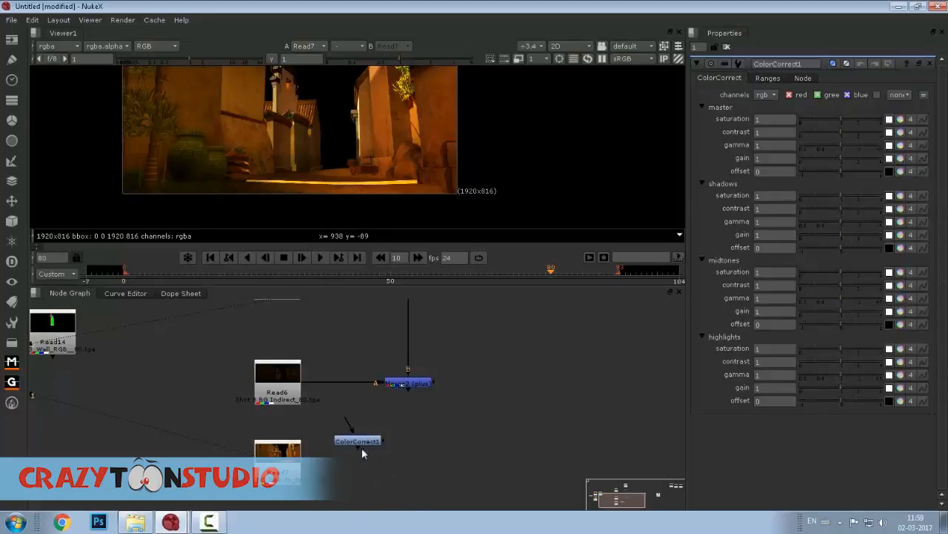
pyautogui.moveTo(358, 442); pyautogui.dragTo(276, 461)
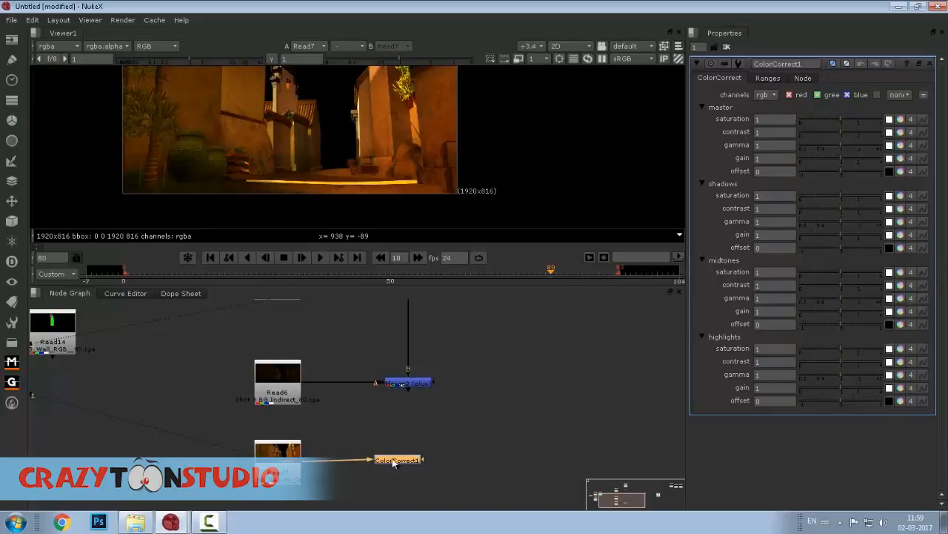
pyautogui.moveTo(405, 463); pyautogui.dragTo(425, 465)
pyautogui.press('1')
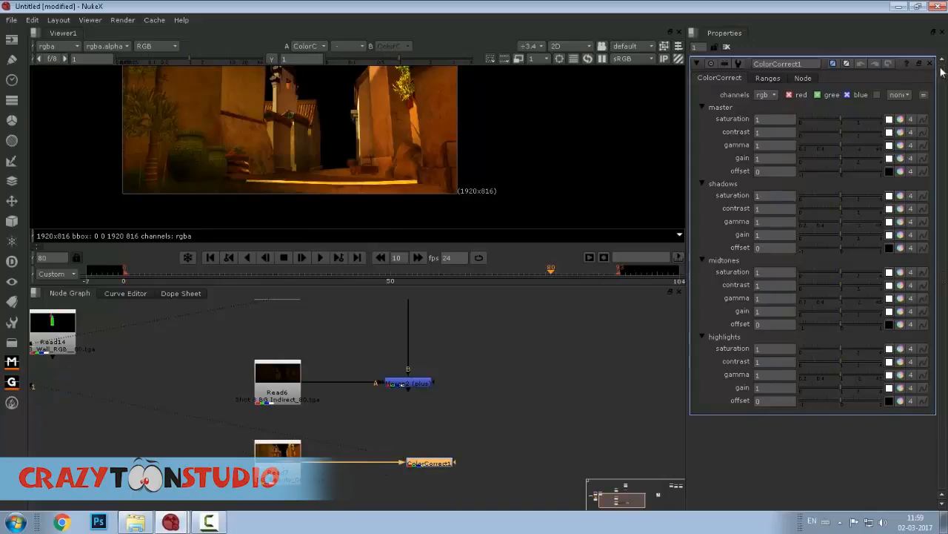
# Set the ColorCorrect1 master saturation to 0 and inspect the greyscale beauty pass.
pyautogui.moveTo(840, 118); pyautogui.dragTo(793, 121)
pyautogui.moveTo(354, 151); pyautogui.dragTo(387, 161)
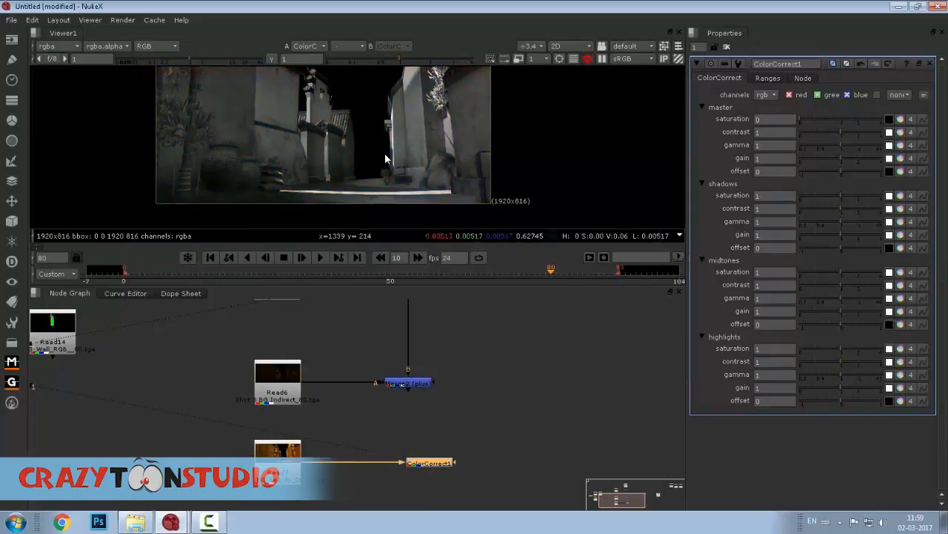
pyautogui.moveTo(425, 115); pyautogui.dragTo(436, 121)
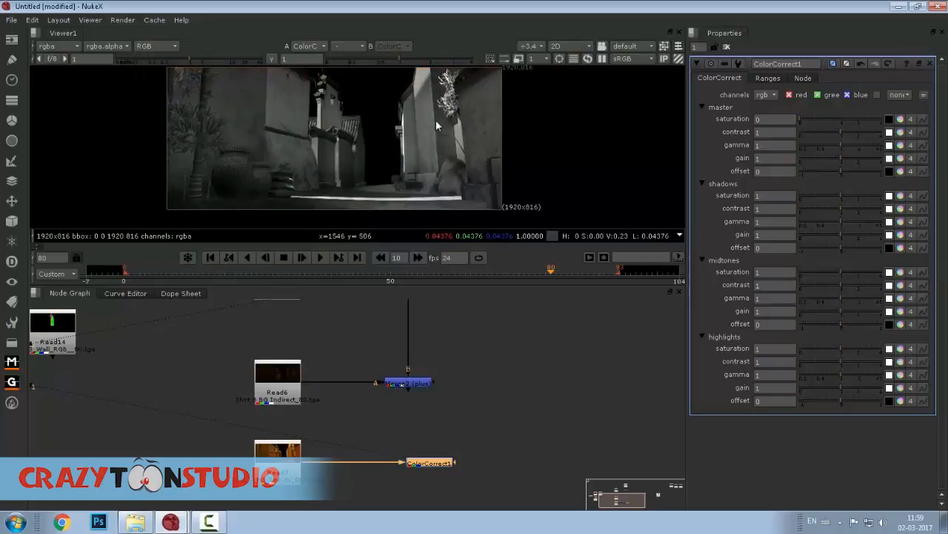
# Maximise the viewer and fit the desaturated beauty pass in it to examine the lighting.
pyautogui.press('space')
pyautogui.moveTo(430, 294); pyautogui.dragTo(455, 223)
pyautogui.press('f')
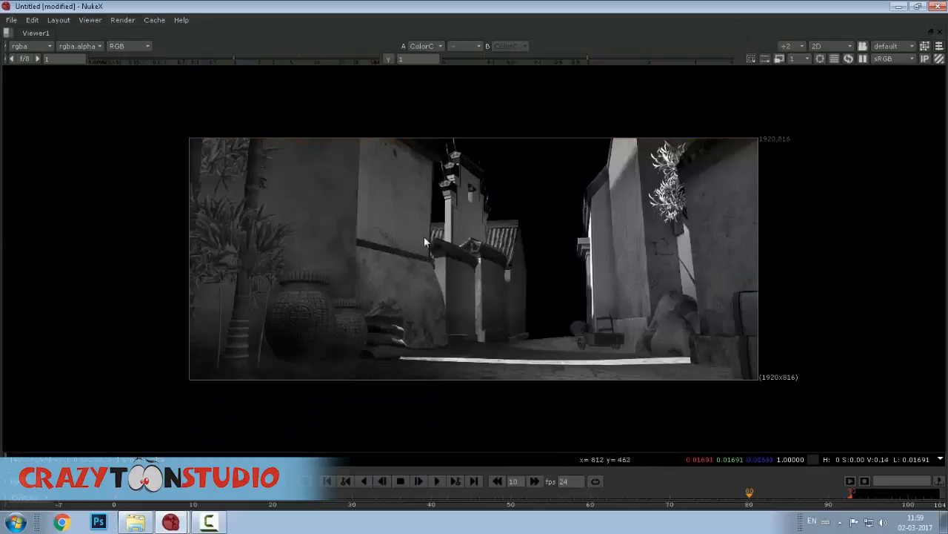
pyautogui.scroll(1, 466, 265)
pyautogui.scroll(2, 467, 265)
pyautogui.moveTo(490, 293); pyautogui.dragTo(339, 276)
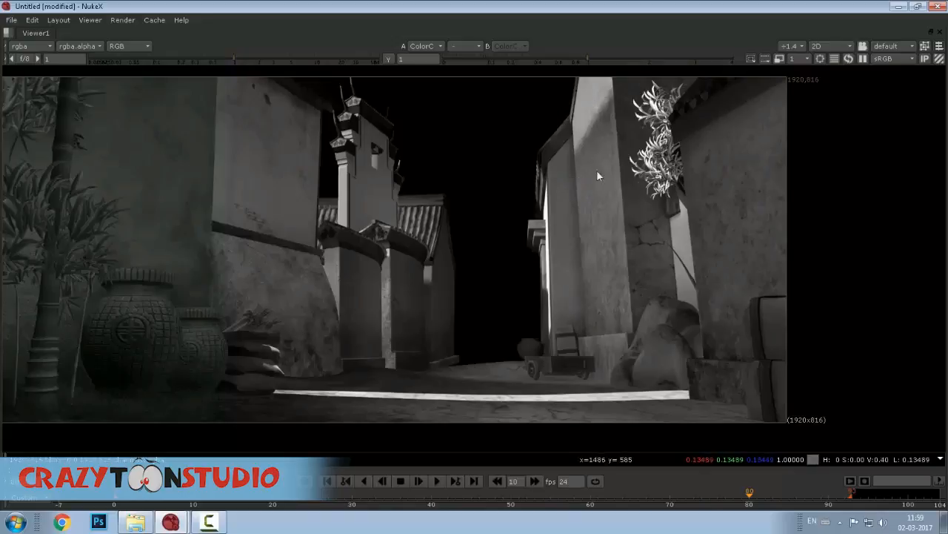
# Examine the light and shadow areas of the desaturated image up close, and restore the normal viewer layout.
pyautogui.scroll(4, 544, 248)
pyautogui.moveTo(626, 393); pyautogui.dragTo(638, 74)
pyautogui.scroll(-4, 438, 148)
pyautogui.moveTo(385, 230); pyautogui.dragTo(385, 302)
pyautogui.scroll(3, 237, 304)
pyautogui.moveTo(223, 302); pyautogui.dragTo(837, 250)
pyautogui.scroll(-3, 77, 239)
pyautogui.moveTo(94, 212); pyautogui.dragTo(204, 316)
pyautogui.moveTo(530, 308)
pyautogui.mouseDown()
pyautogui.moveTo(529, 361)
pyautogui.moveTo(584, 506)
pyautogui.mouseUp()
pyautogui.scroll(-4, 530, 223)
pyautogui.scroll(3, 466, 214)
pyautogui.moveTo(467, 214); pyautogui.dragTo(472, 208)
pyautogui.press('space')
# Reposition the Read7 and ColorCorrect1 nodes together in the space below Read6.
pyautogui.moveTo(423, 462); pyautogui.dragTo(312, 436)
pyautogui.scroll(-1, 305, 436)
pyautogui.moveTo(190, 396); pyautogui.dragTo(377, 498)
pyautogui.moveTo(323, 433); pyautogui.dragTo(271, 440)
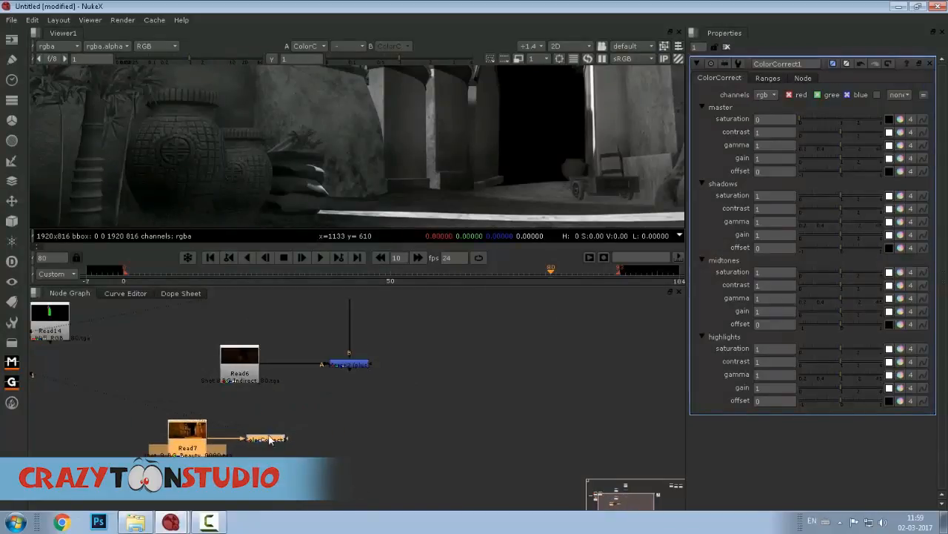
pyautogui.scroll(-4, 319, 415)
pyautogui.moveTo(332, 434); pyautogui.dragTo(332, 473)
pyautogui.click(356, 455)
pyautogui.scroll(3, 304, 454)
pyautogui.scroll(2, 311, 455)
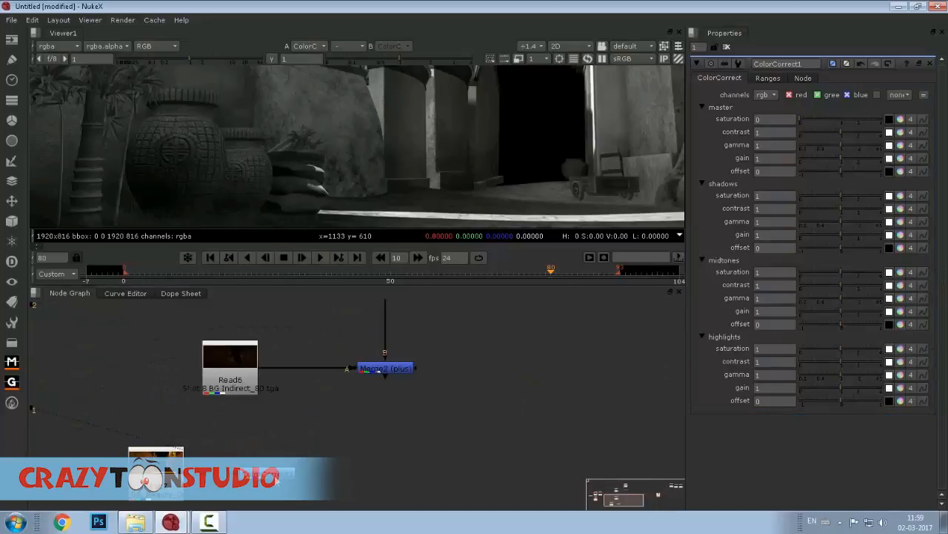
# Disconnect ColorCorrect1 from Read7 and move it aside, above and to the left of Read7.
pyautogui.scroll(-1, 277, 472)
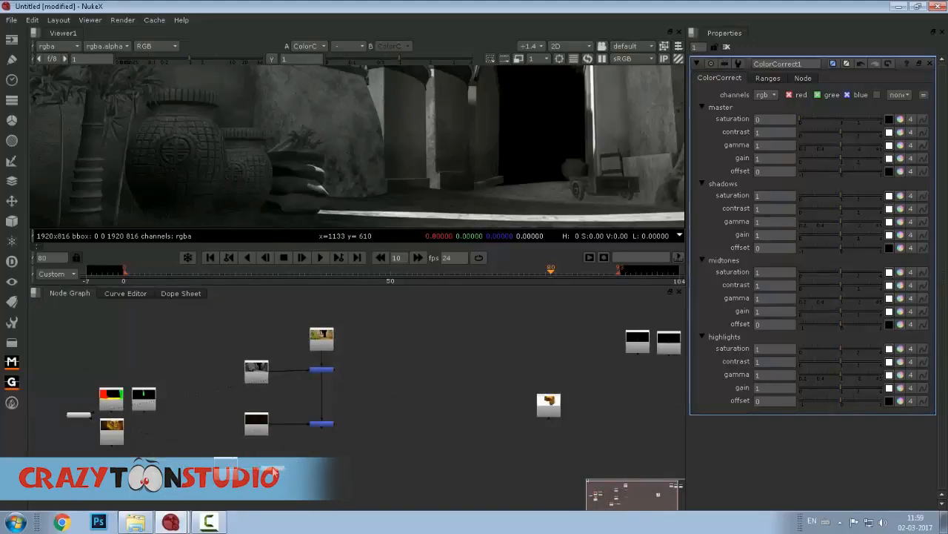
pyautogui.scroll(3, 264, 470)
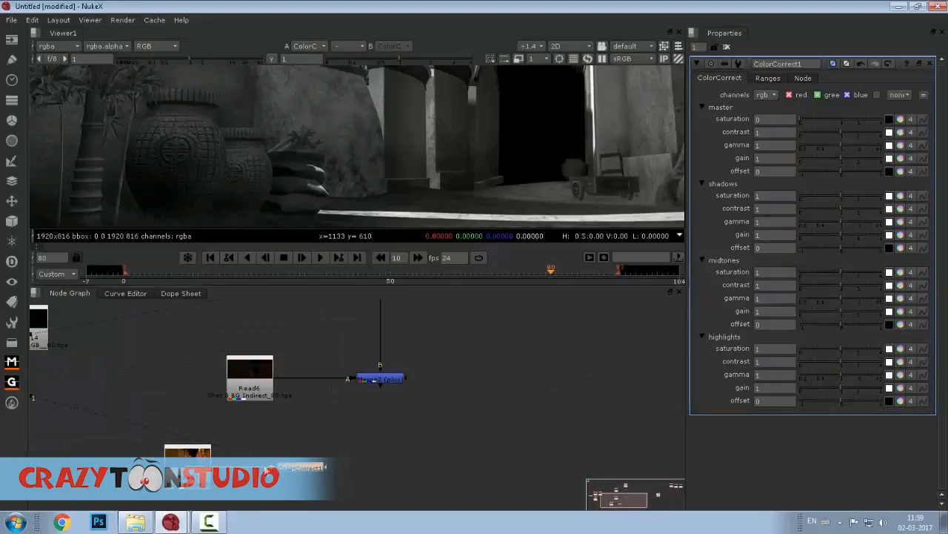
pyautogui.hotkey('ctrl', 'd')
pyautogui.moveTo(303, 472); pyautogui.dragTo(163, 435)
# Add a Merge node with Read7 as input A and Merge2 as input B, and display its output.
pyautogui.click(275, 456)
pyautogui.press('m')
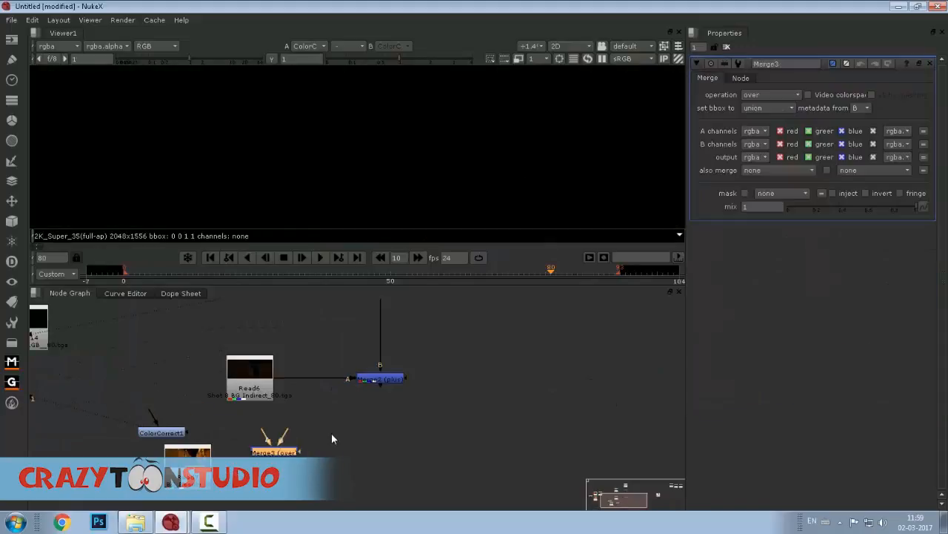
pyautogui.moveTo(290, 449); pyautogui.dragTo(349, 473)
pyautogui.moveTo(380, 379); pyautogui.dragTo(380, 378)
pyautogui.moveTo(332, 472); pyautogui.dragTo(376, 471)
pyautogui.press('1')
pyautogui.scroll(-5, 284, 161)
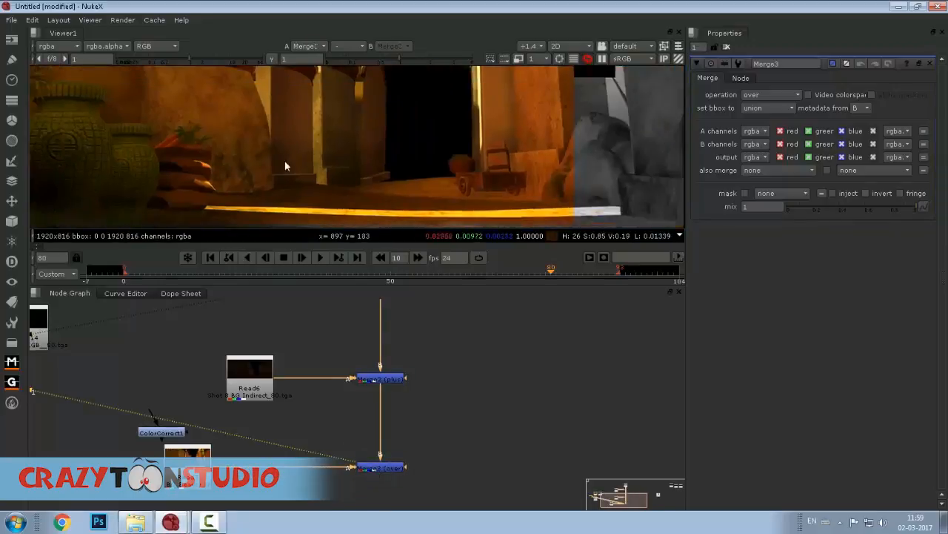
# Set Merge3's operation to plus.
pyautogui.scroll(-1, 305, 172)
pyautogui.click(393, 468)
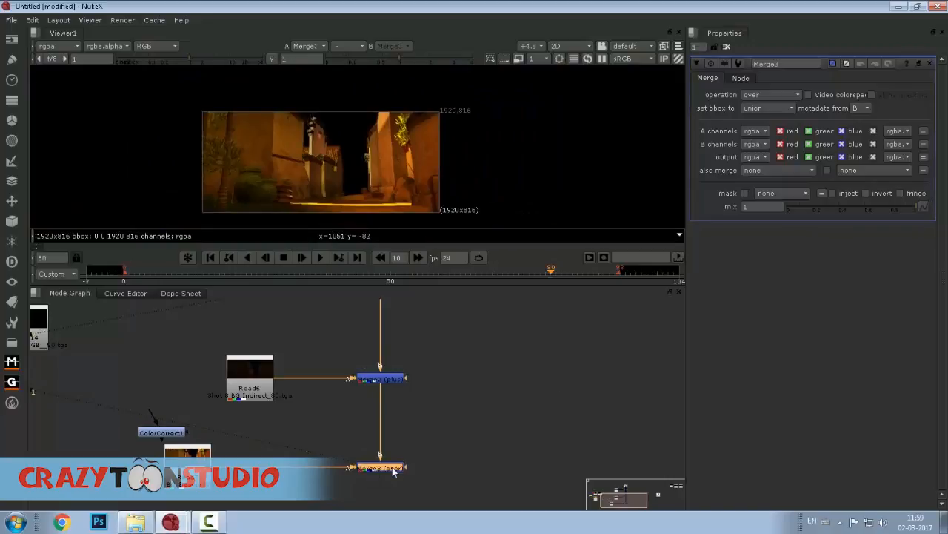
pyautogui.click(761, 97)
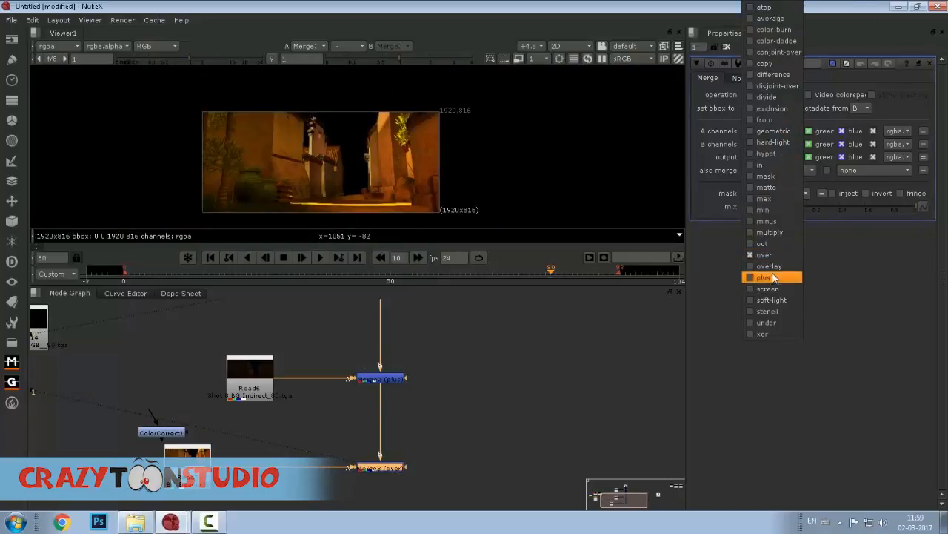
pyautogui.click(763, 277)
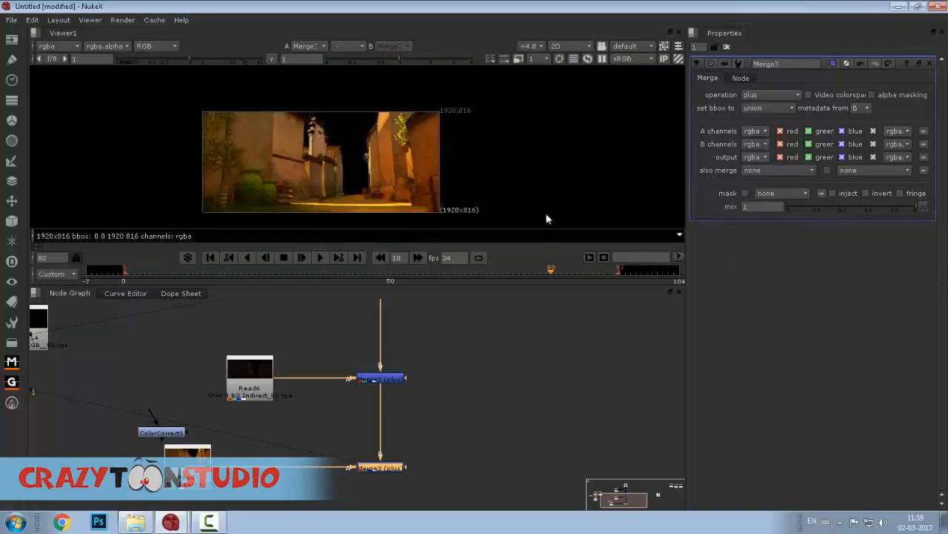
# Compare the merged image before and after the beauty pass by displaying Merge2's output and then Merge3's.
pyautogui.scroll(3, 331, 128)
pyautogui.moveTo(408, 380); pyautogui.dragTo(391, 402)
pyautogui.click(376, 404)
pyautogui.press('1')
pyautogui.click(408, 434)
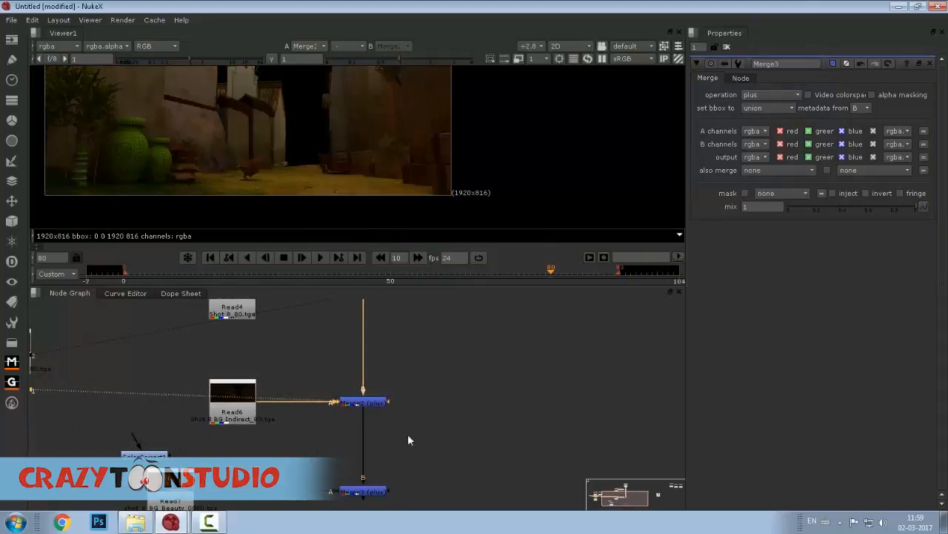
pyautogui.moveTo(408, 435); pyautogui.dragTo(387, 366)
pyautogui.click(357, 424)
pyautogui.press('1')
pyautogui.click(342, 372)
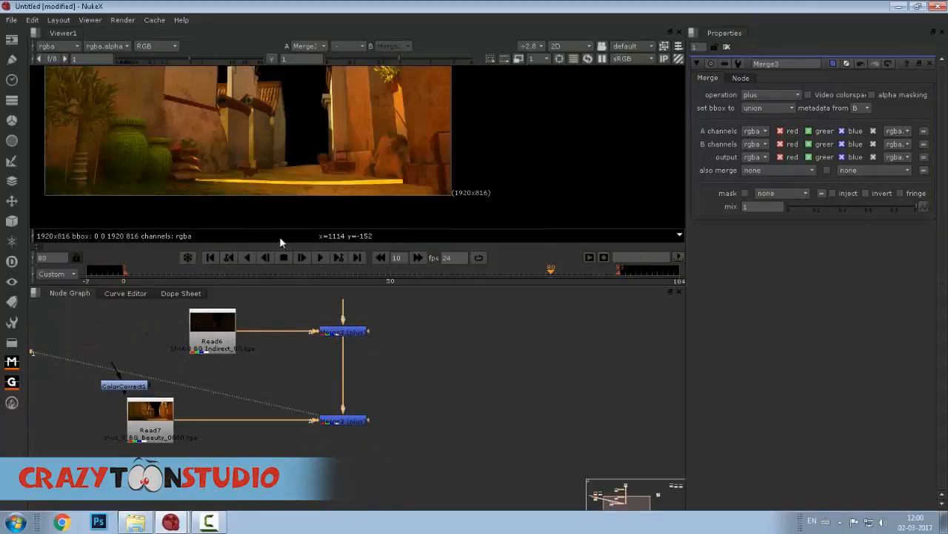
# Enlarge the viewer and examine the rooster and the wall behind it in Merge3's output.
pyautogui.moveTo(291, 285); pyautogui.dragTo(288, 394)
pyautogui.scroll(8, 278, 266)
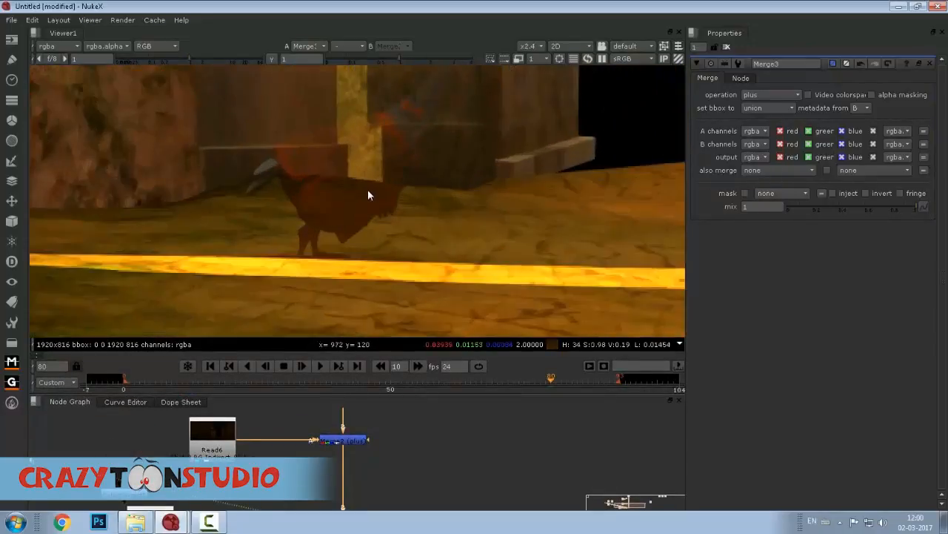
pyautogui.moveTo(459, 121); pyautogui.dragTo(449, 166)
pyautogui.moveTo(478, 99); pyautogui.dragTo(154, 325)
# Display Merge2's output and examine the same rooster close up without the beauty pass.
pyautogui.click(333, 441)
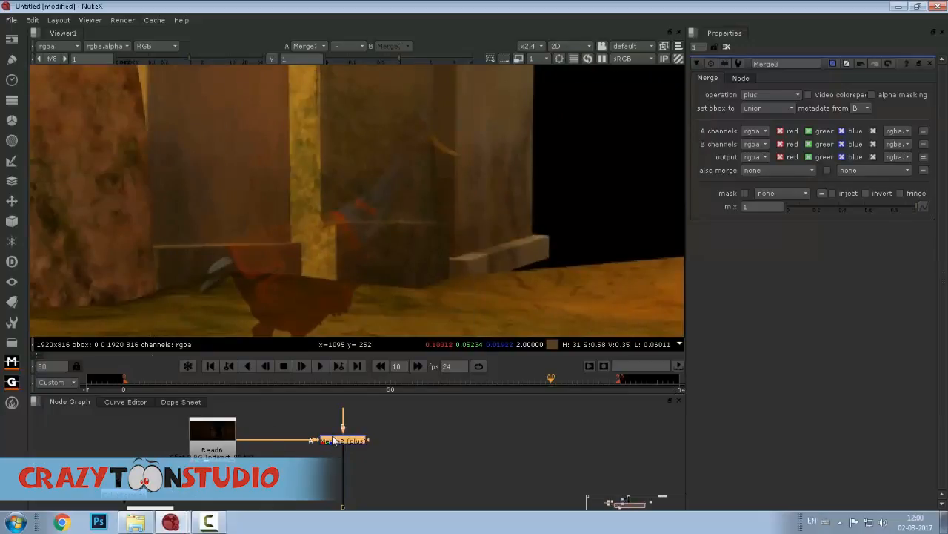
pyautogui.press('1')
pyautogui.moveTo(352, 278); pyautogui.dragTo(290, 227)
pyautogui.scroll(3, 259, 210)
pyautogui.moveTo(314, 128); pyautogui.dragTo(66, 304)
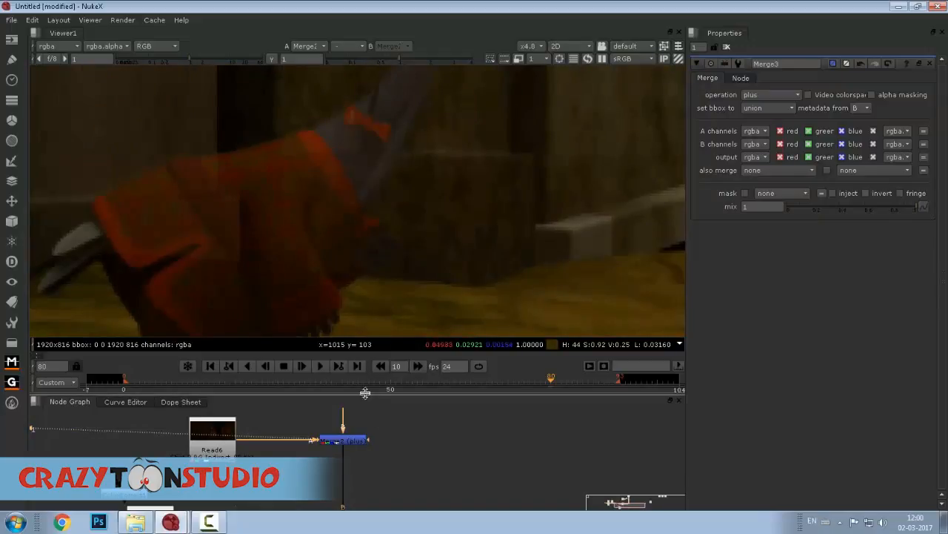
# Enlarge the node graph, display Read6's indirect pass on its own and examine its lower area.
pyautogui.moveTo(370, 396); pyautogui.dragTo(369, 237)
pyautogui.scroll(3, 346, 339)
pyautogui.press('1')
pyautogui.scroll(-5, 327, 132)
pyautogui.moveTo(227, 356); pyautogui.dragTo(260, 312)
pyautogui.click(169, 376)
pyautogui.press('1')
pyautogui.moveTo(353, 447); pyautogui.dragTo(205, 392)
pyautogui.click(200, 342)
pyautogui.press('1')
pyautogui.scroll(-5, 365, 118)
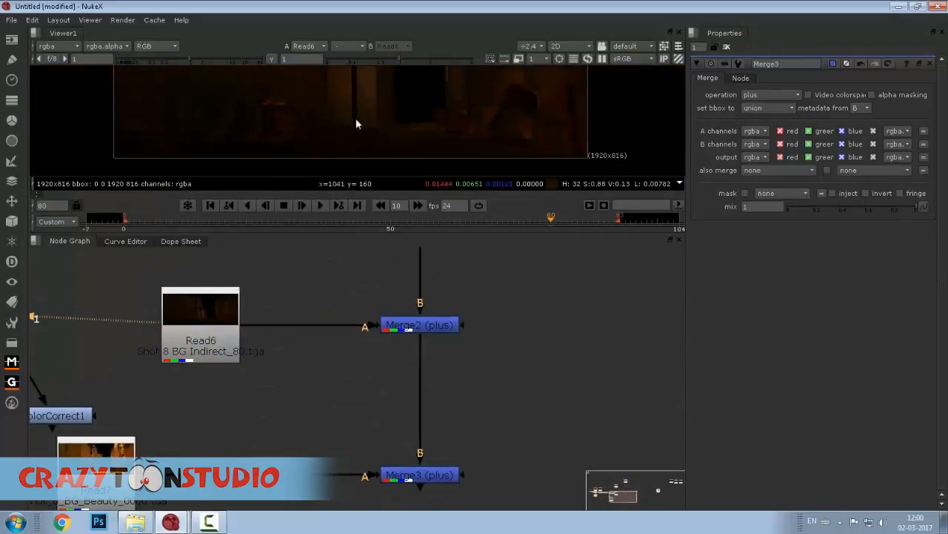
pyautogui.scroll(2, 311, 126)
pyautogui.scroll(2, 303, 133)
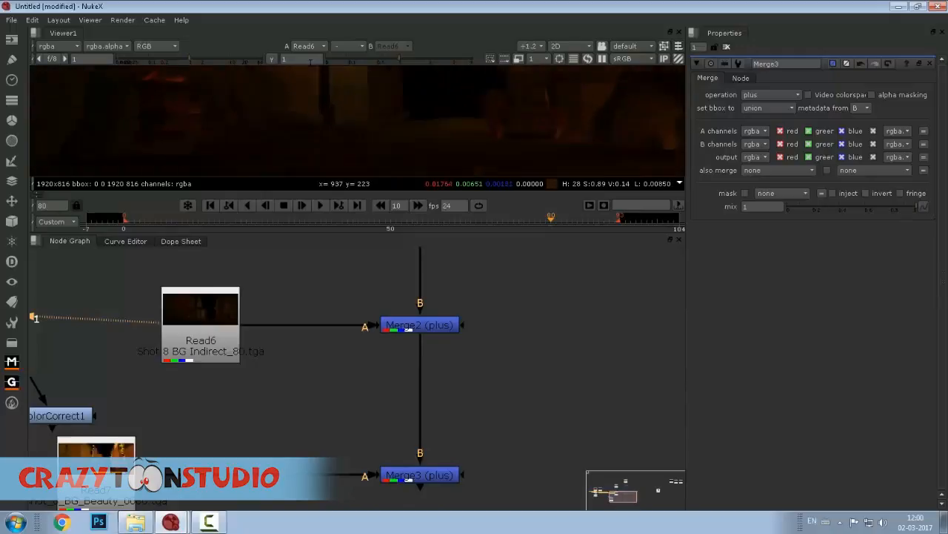
# Switch from the indirect pass back to Merge2's output and inspect the rooster's body and neck.
pyautogui.moveTo(436, 374); pyautogui.dragTo(371, 302)
pyautogui.click(356, 253)
pyautogui.press('1')
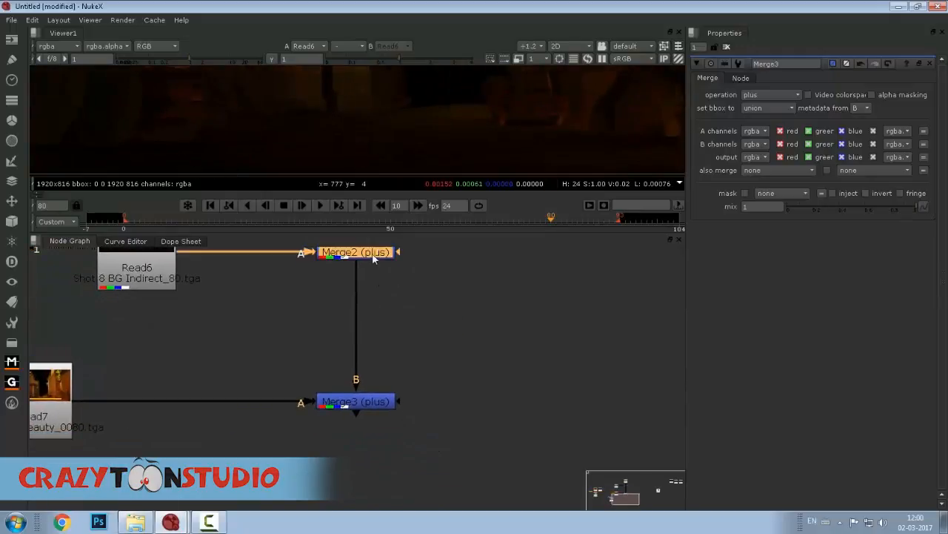
pyautogui.scroll(5, 336, 171)
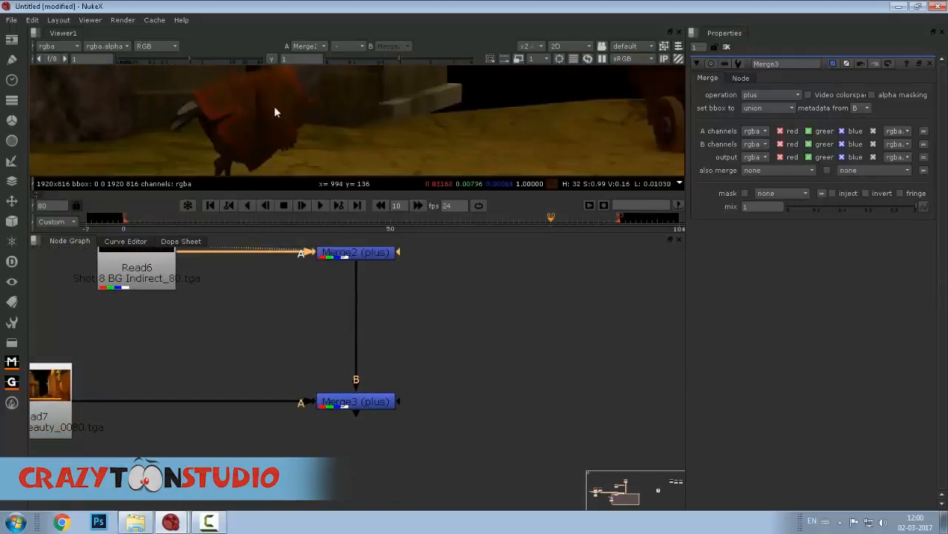
pyautogui.moveTo(167, 125); pyautogui.dragTo(388, 127)
pyautogui.moveTo(199, 128); pyautogui.dragTo(470, 139)
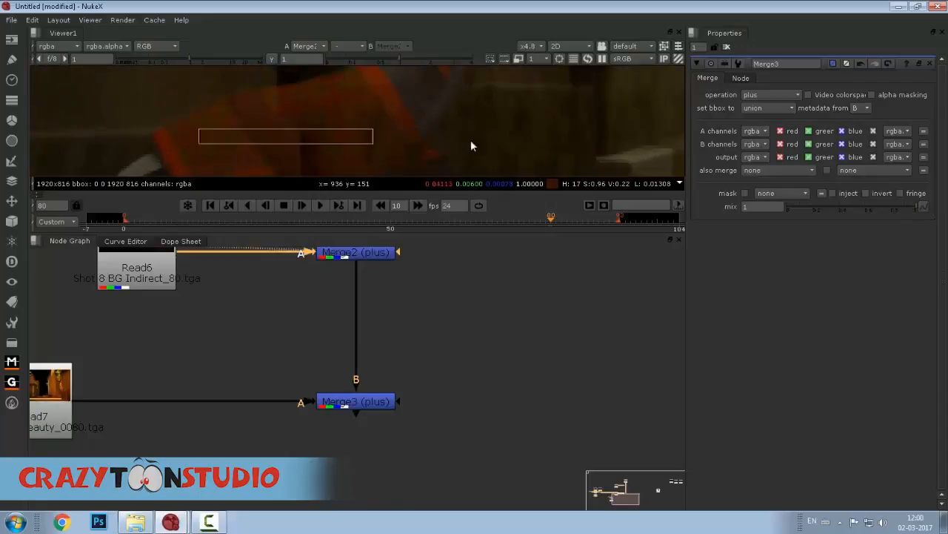
pyautogui.moveTo(413, 122); pyautogui.dragTo(399, 141)
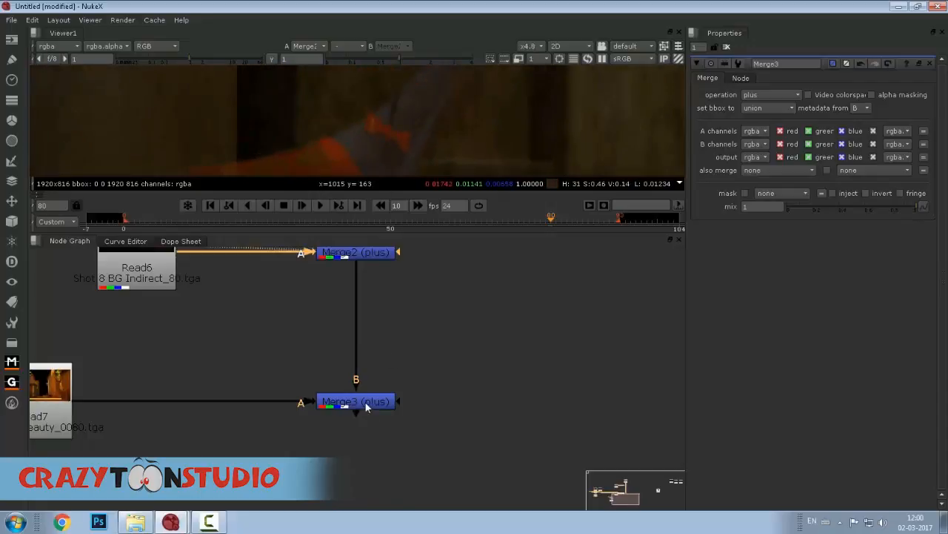
# Display Merge3's output in an enlarged viewer and examine the rooster, then the whole frame.
pyautogui.click(363, 402)
pyautogui.press('1')
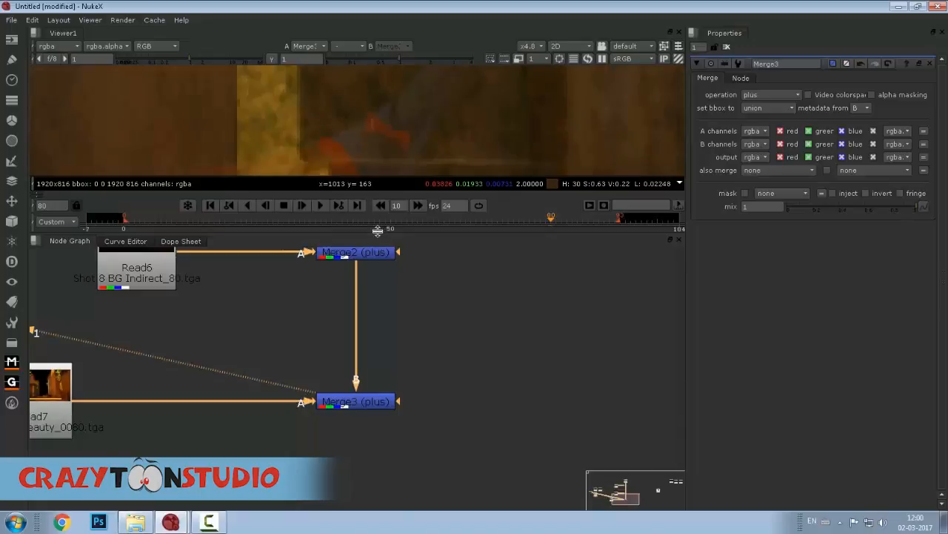
pyautogui.moveTo(379, 234); pyautogui.dragTo(392, 388)
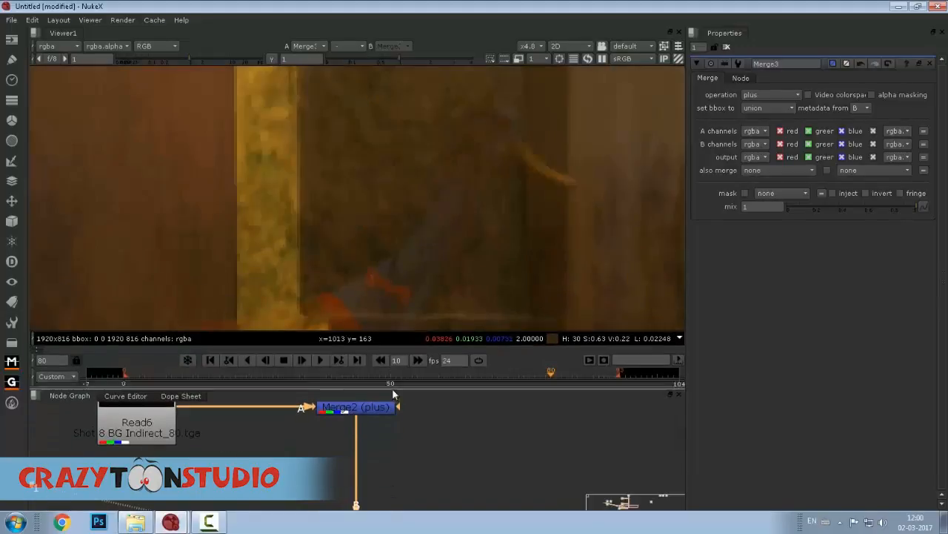
pyautogui.scroll(-5, 366, 202)
pyautogui.scroll(-4, 366, 185)
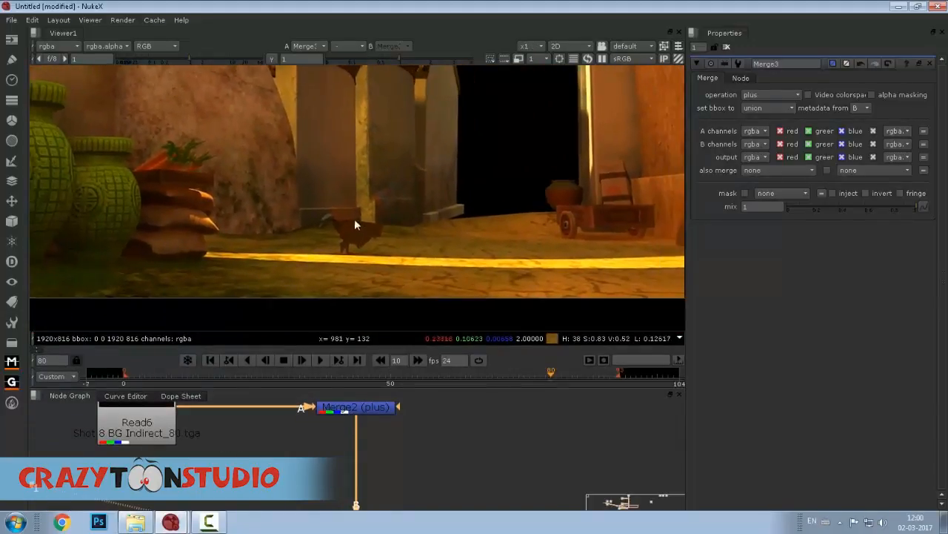
pyautogui.scroll(-1, 340, 213)
pyautogui.click(279, 516)
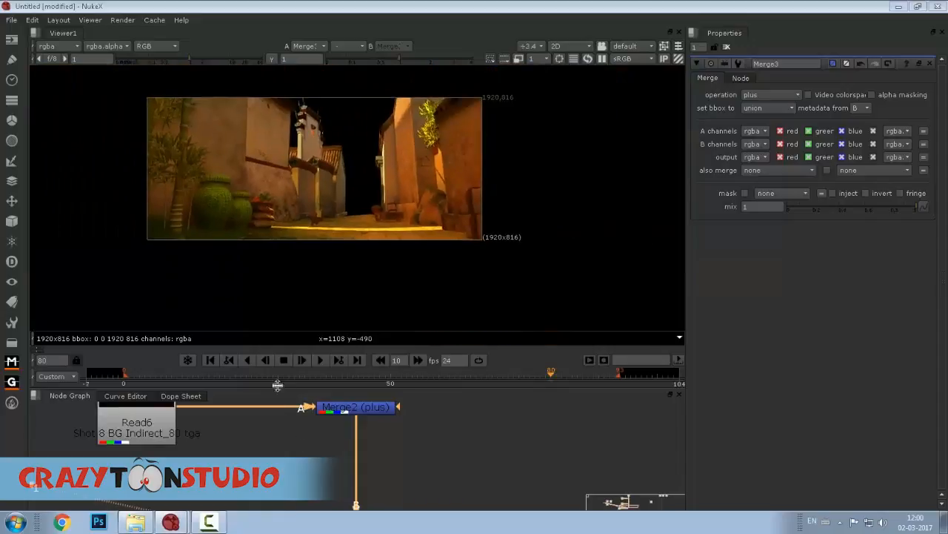
# Insert ColorCorrect1 into the connection between Read7 and Merge3 and display its output.
pyautogui.moveTo(280, 391); pyautogui.dragTo(280, 206)
pyautogui.moveTo(103, 409); pyautogui.dragTo(406, 398)
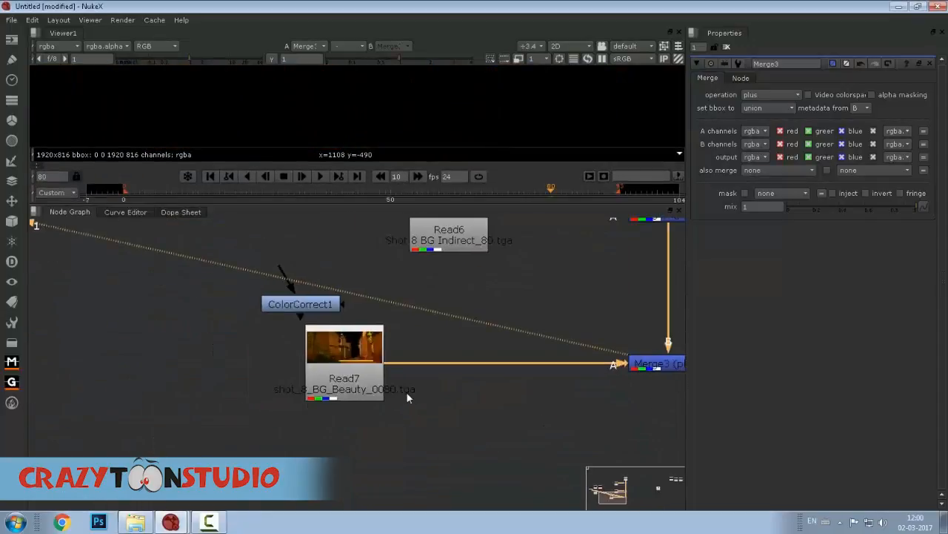
pyautogui.moveTo(301, 305); pyautogui.dragTo(449, 370)
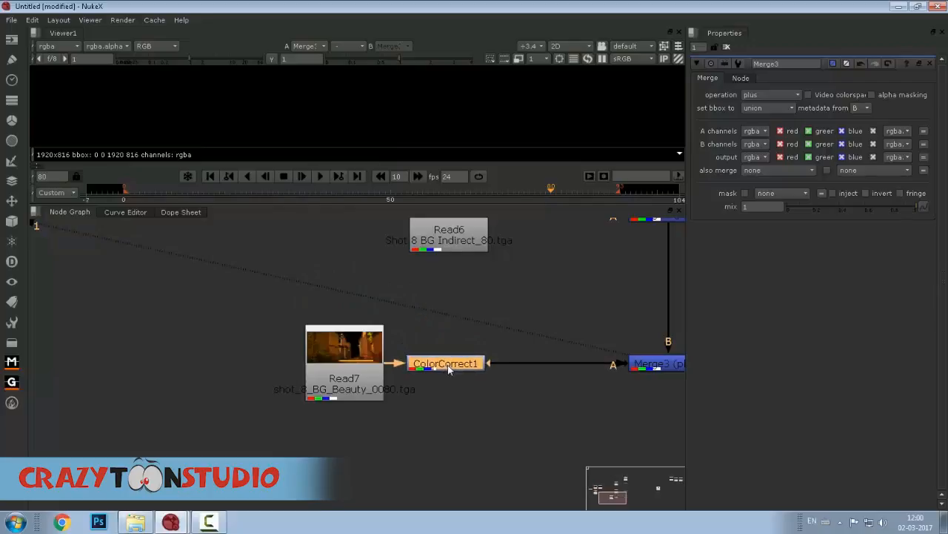
pyautogui.press('1')
# Examine the light and dark areas of the desaturated beauty pass in the enlarged viewer.
pyautogui.click(372, 236)
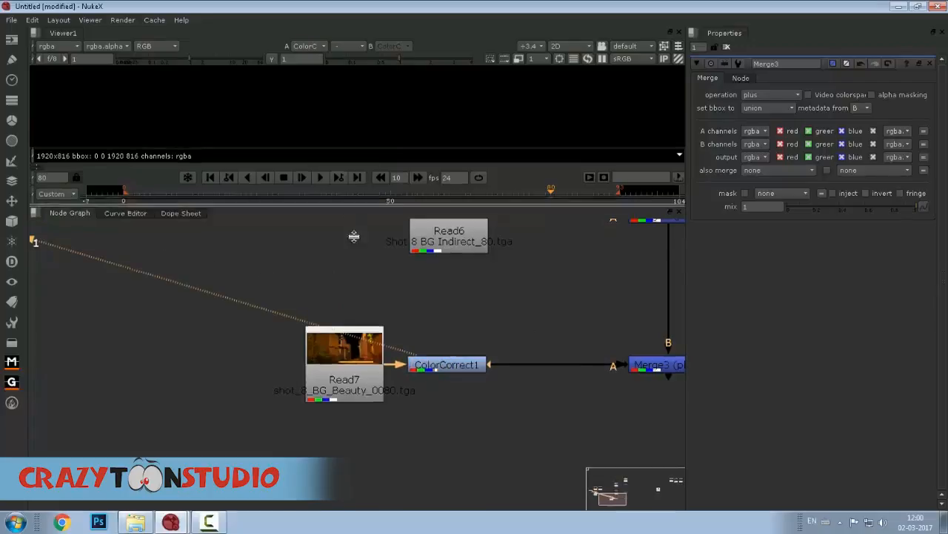
pyautogui.moveTo(354, 207); pyautogui.dragTo(354, 406)
pyautogui.scroll(-3, 349, 199)
pyautogui.scroll(5, 356, 202)
pyautogui.moveTo(381, 236); pyautogui.dragTo(357, 162)
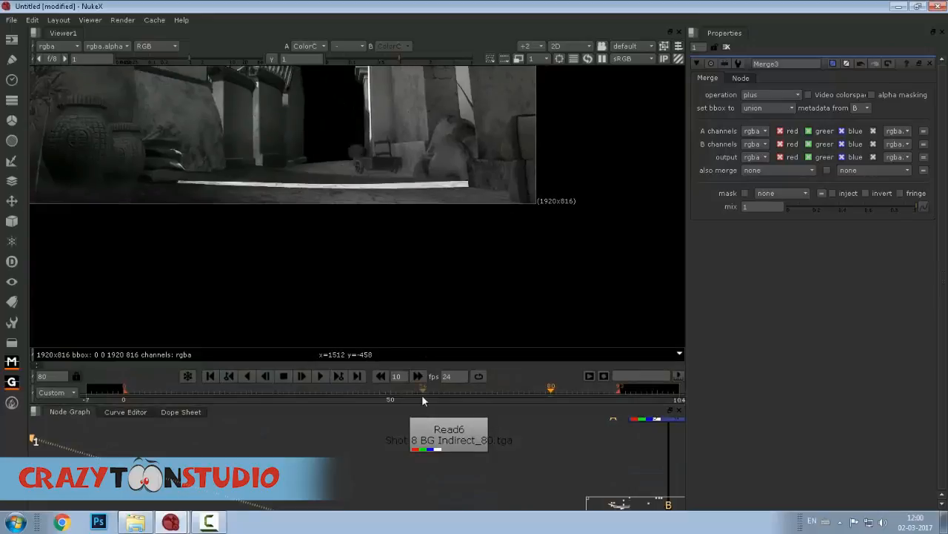
pyautogui.moveTo(422, 406); pyautogui.dragTo(422, 359)
pyautogui.moveTo(392, 159); pyautogui.dragTo(473, 246)
pyautogui.scroll(-3, 456, 192)
pyautogui.scroll(-5, 473, 443)
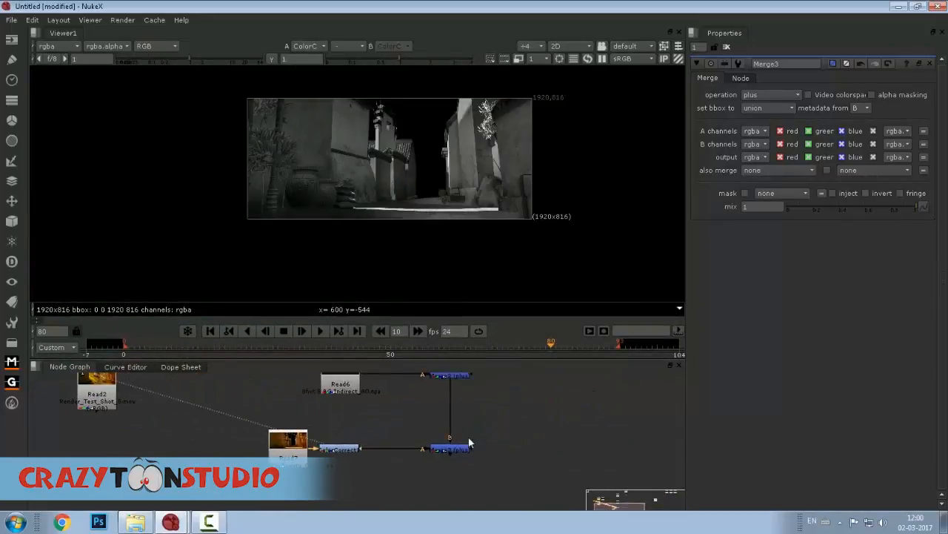
# Delete Merge3 and add a Grade node in its place, with Merge2 as its input.
pyautogui.moveTo(409, 423); pyautogui.dragTo(503, 480)
pyautogui.press('Delete')
pyautogui.click(457, 442)
pyautogui.press('g')
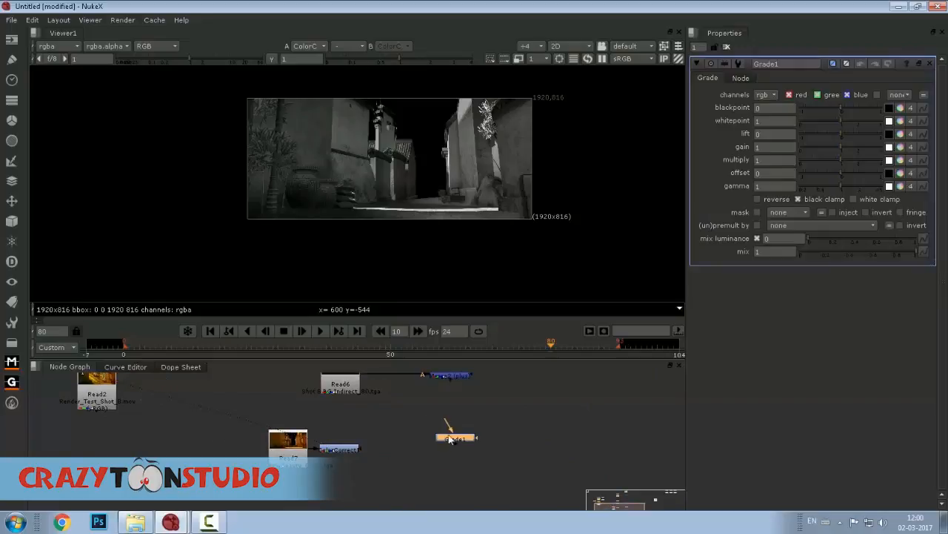
pyautogui.scroll(3, 452, 401)
pyautogui.moveTo(447, 339); pyautogui.dragTo(452, 424)
pyautogui.moveTo(475, 470); pyautogui.dragTo(455, 360)
pyautogui.moveTo(452, 401); pyautogui.dragTo(449, 420)
# Move ColorCorrect1 slightly away from Read7 and check the alpha channel of its output.
pyautogui.moveTo(290, 417); pyautogui.dragTo(317, 421)
pyautogui.moveTo(306, 154); pyautogui.dragTo(245, 173)
pyautogui.press('a')
pyautogui.press('a')
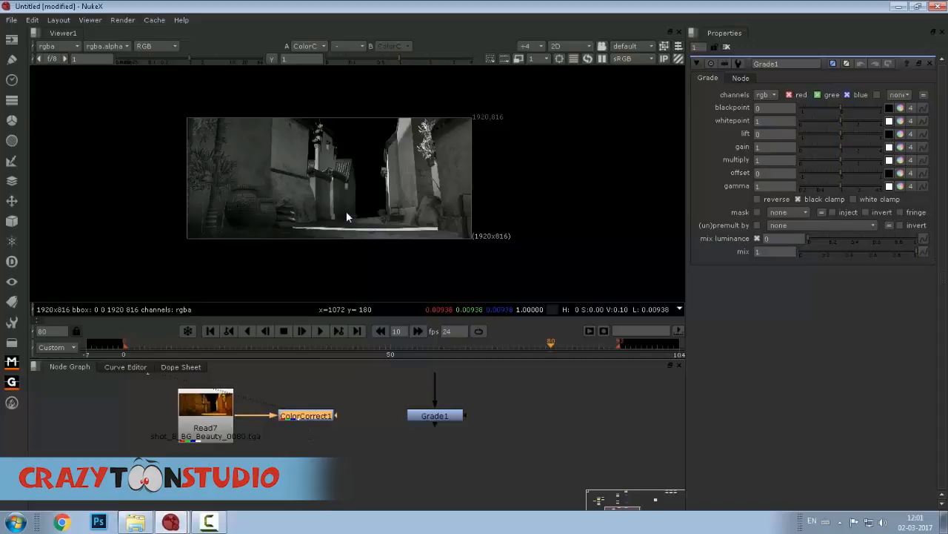
# Connect Grade1's mask input to ColorCorrect1 and display Grade1's output.
pyautogui.click(442, 420)
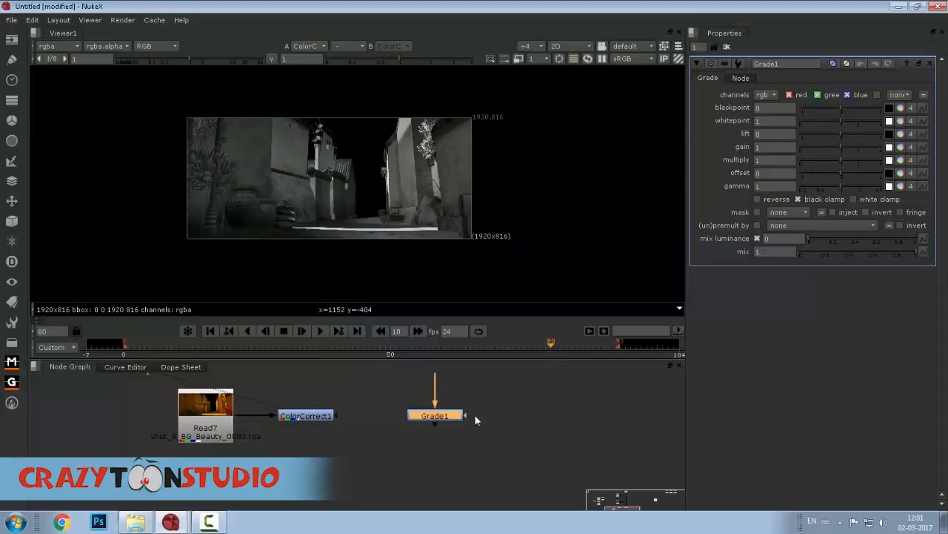
pyautogui.moveTo(432, 426); pyautogui.dragTo(290, 420)
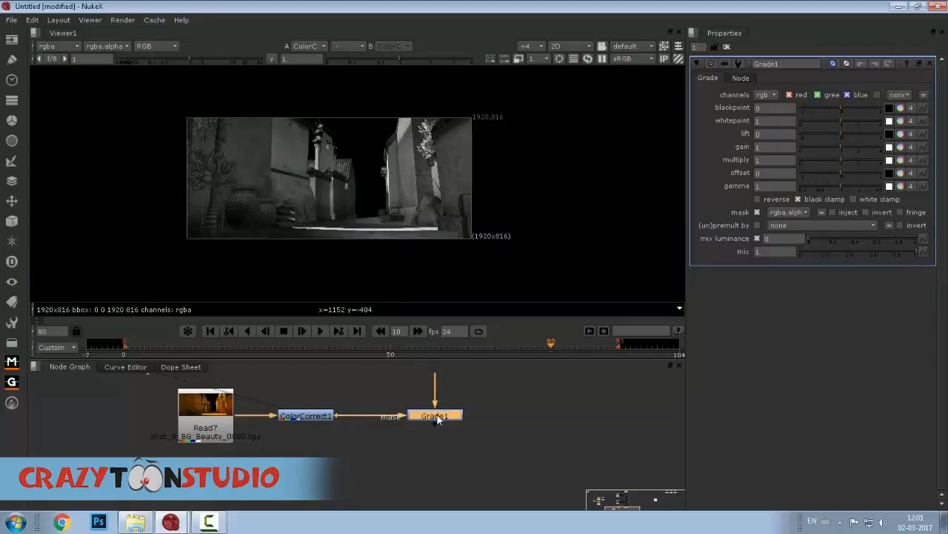
pyautogui.press('1')
pyautogui.moveTo(373, 219); pyautogui.dragTo(333, 198)
# Test the mask by raising Grade1's gain to 4, and return the gain to 1.
pyautogui.click(438, 415)
pyautogui.moveTo(841, 147); pyautogui.dragTo(712, 160)
pyautogui.click(842, 148)
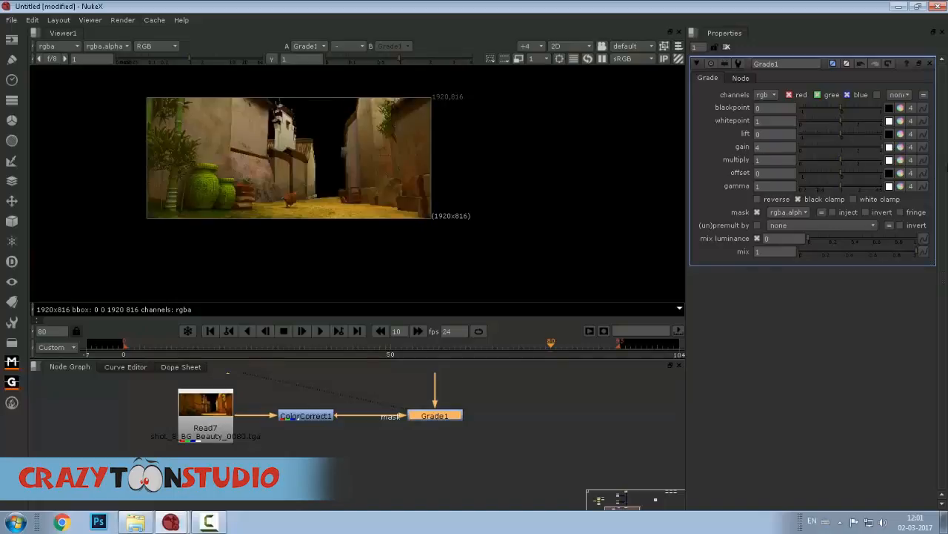
# Move ColorCorrect1 closer to Read7 and add a Copy node below it.
pyautogui.moveTo(302, 414); pyautogui.dragTo(278, 413)
pyautogui.click(292, 455)
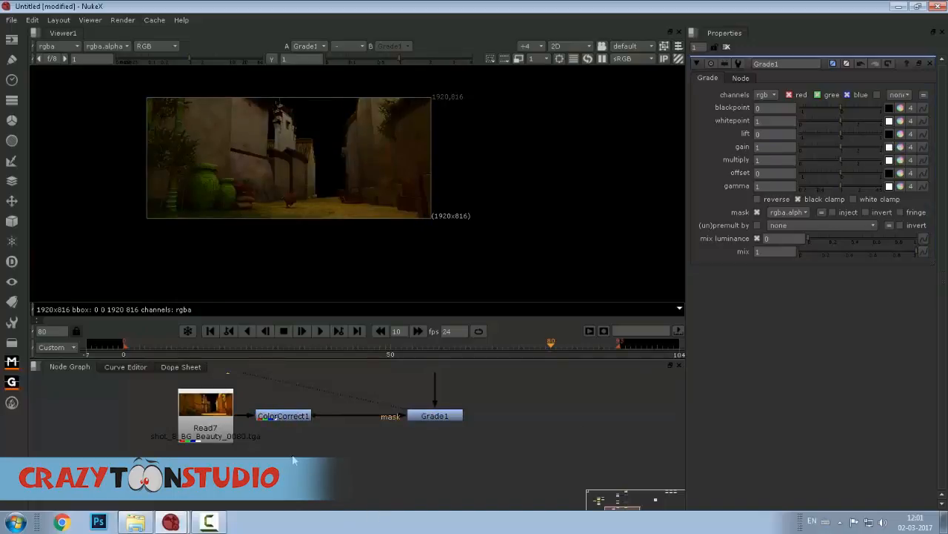
pyautogui.press('Tab')
pyautogui.write('cop')
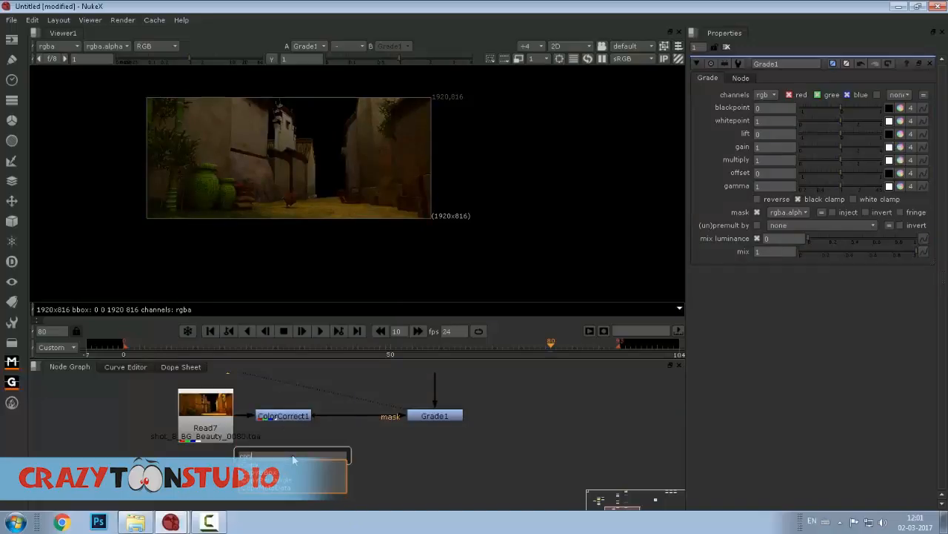
pyautogui.press('Return')
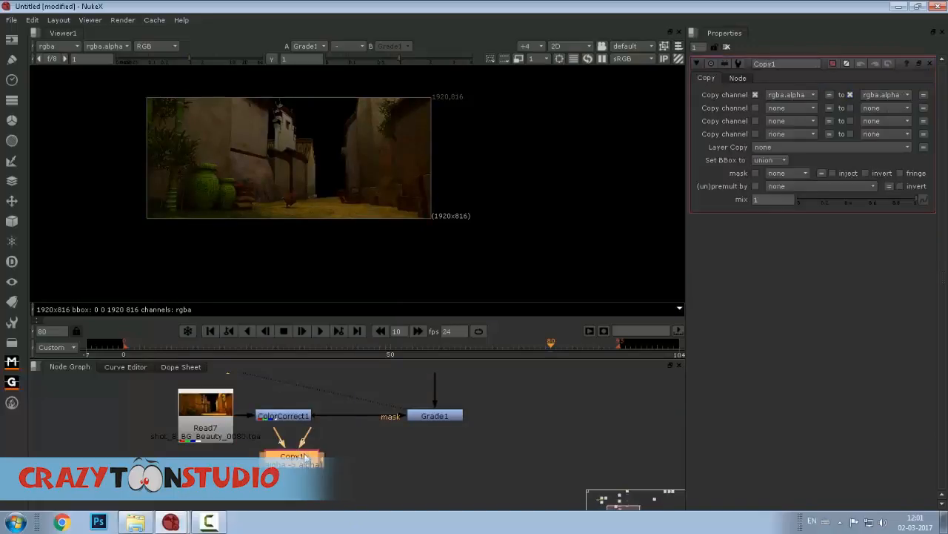
# Connect Copy1's B input to Read7, position the node beneath ColorCorrect1 and display its output.
pyautogui.moveTo(272, 446); pyautogui.dragTo(205, 416)
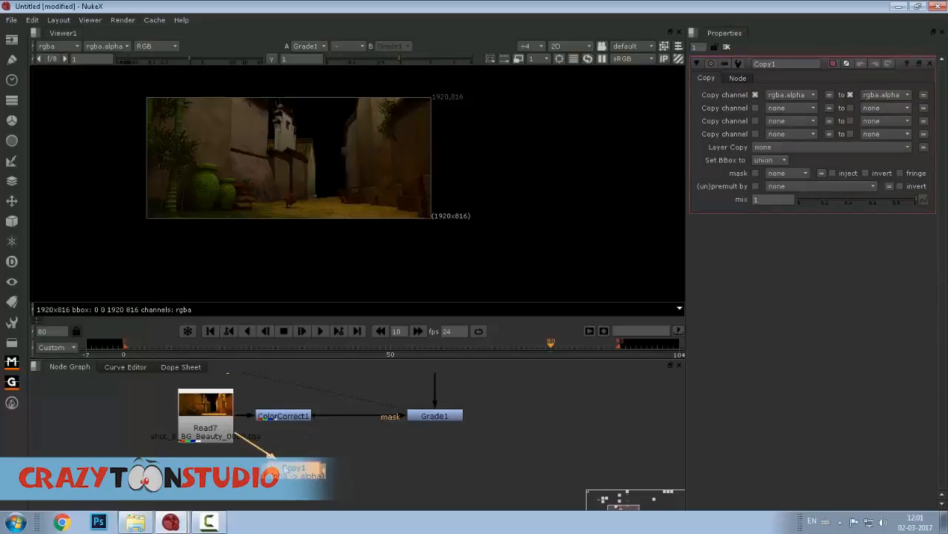
pyautogui.moveTo(287, 471); pyautogui.dragTo(289, 463)
pyautogui.press('1')
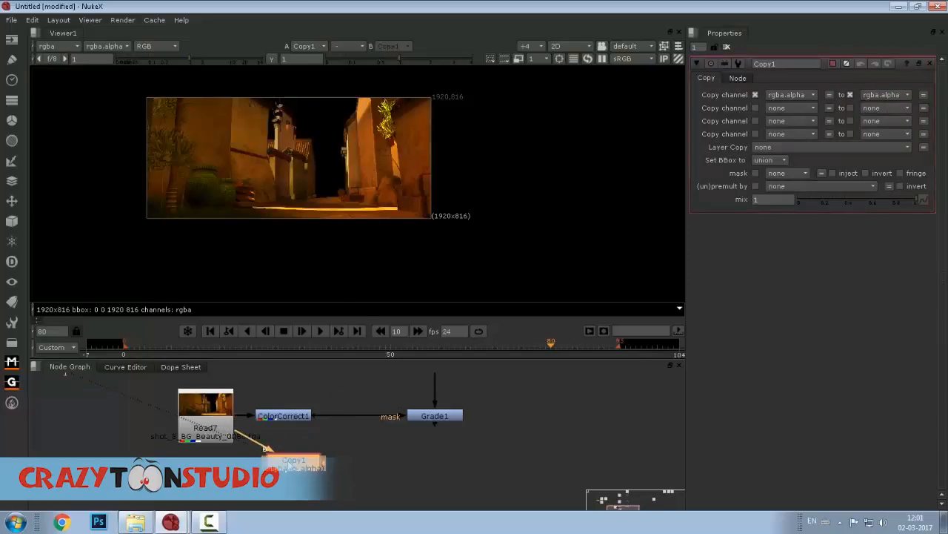
pyautogui.moveTo(356, 183); pyautogui.dragTo(334, 185)
# Set Copy1 to copy rgba.red into rgba.alpha and view the resulting alpha channel.
pyautogui.click(805, 92)
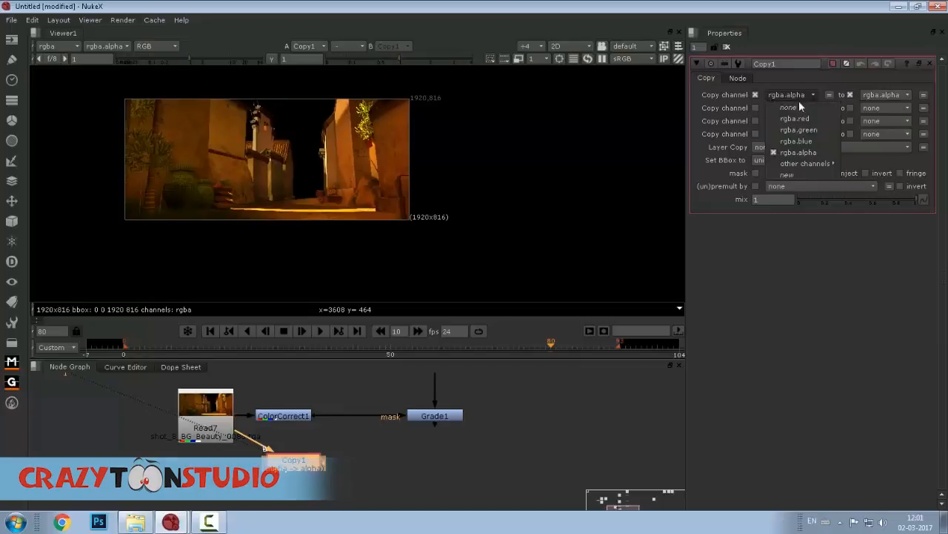
pyautogui.click(791, 116)
pyautogui.moveTo(283, 195); pyautogui.dragTo(273, 188)
pyautogui.press('a')
pyautogui.press('a')
pyautogui.press('a')
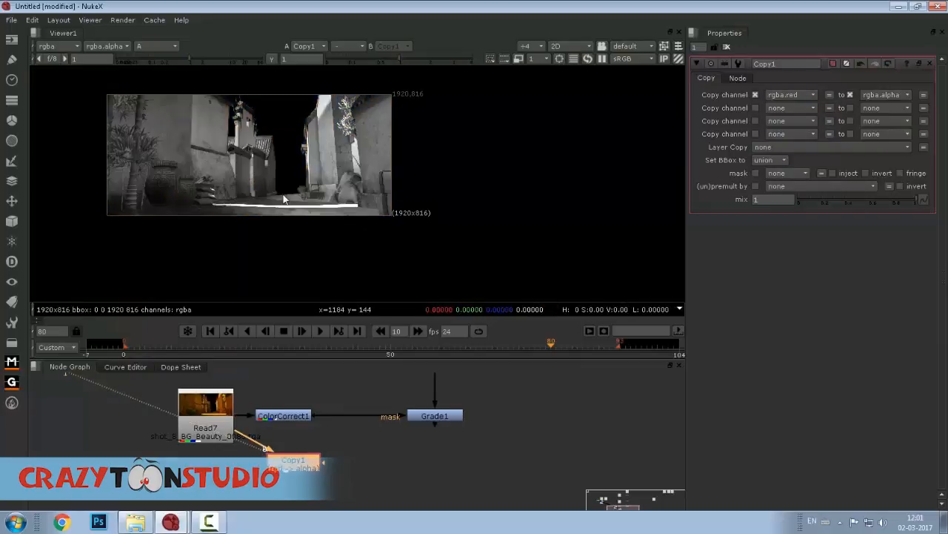
# Align ColorCorrect1 above Copy1, connect Copy1's B input to ColorCorrect1 and switch the viewer from alpha to RGB.
pyautogui.scroll(2, 252, 207)
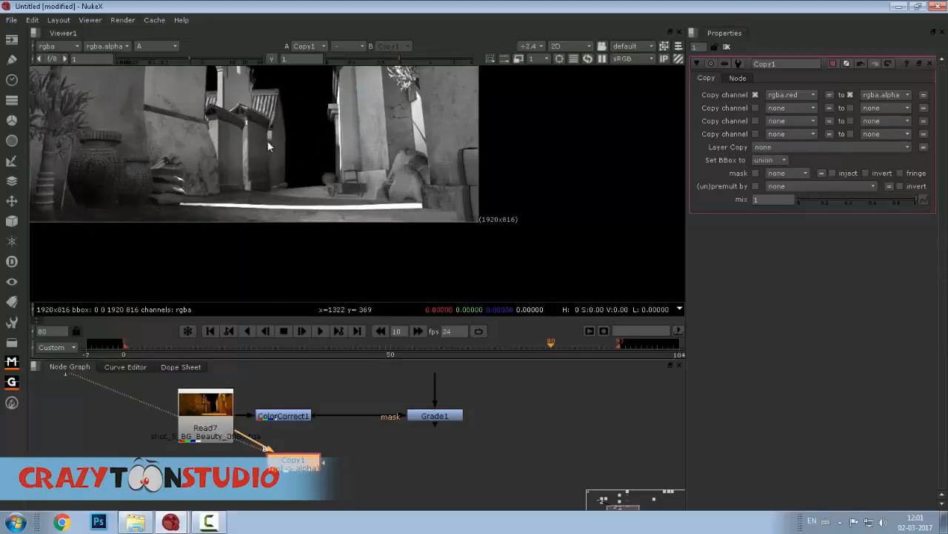
pyautogui.scroll(-2, 327, 131)
pyautogui.moveTo(286, 418); pyautogui.dragTo(297, 418)
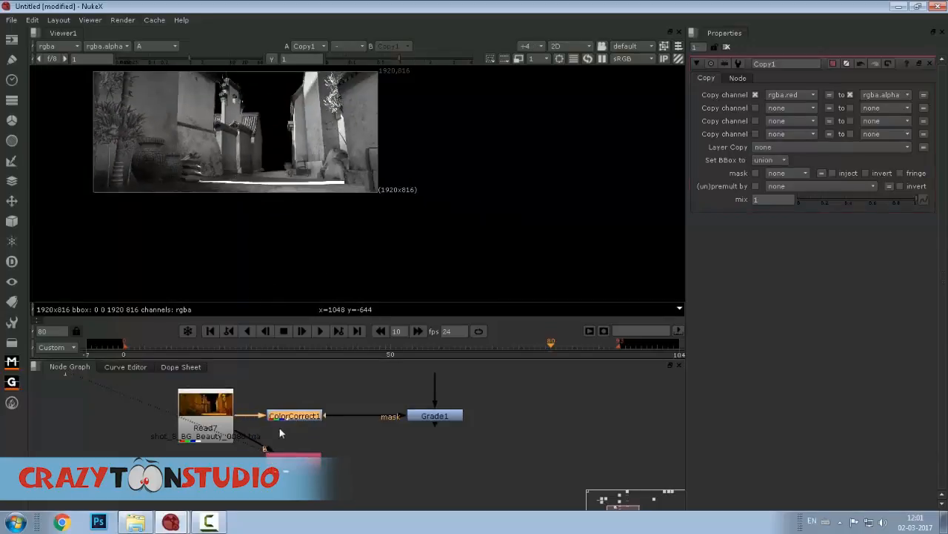
pyautogui.moveTo(241, 433); pyautogui.dragTo(279, 413)
pyautogui.click(293, 459)
pyautogui.moveTo(284, 181); pyautogui.dragTo(333, 236)
pyautogui.scroll(1, 333, 236)
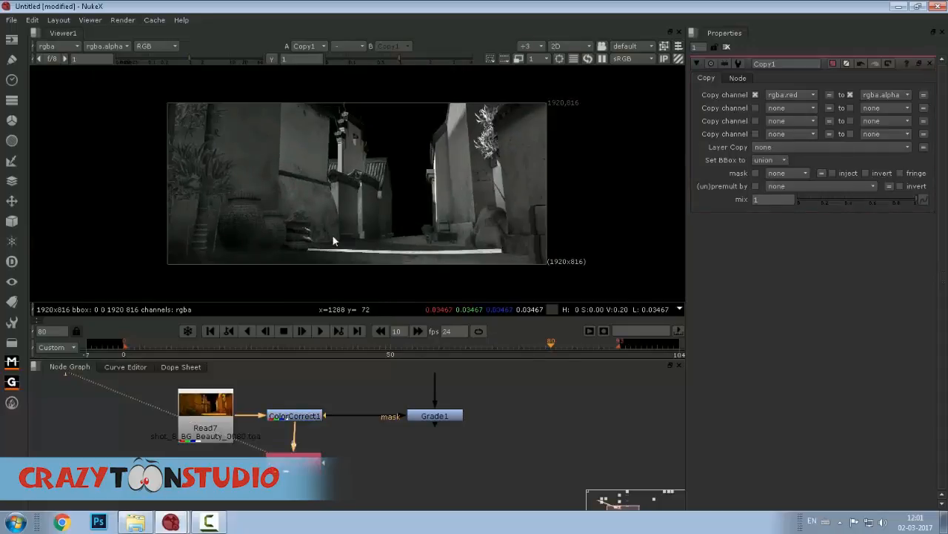
pyautogui.press('a')
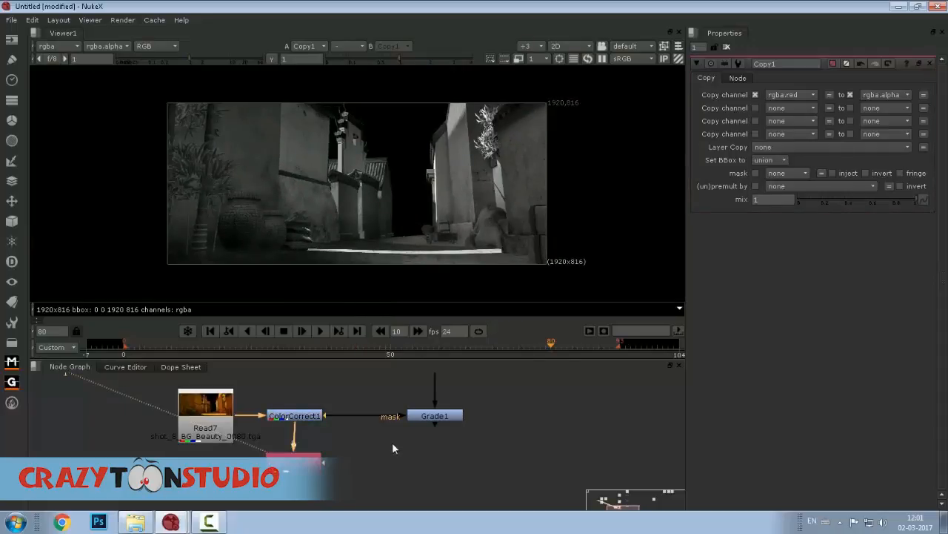
# Connect Grade1's mask input to Copy1 and line up Read7, ColorCorrect1, Copy1 and Grade1 in one row.
pyautogui.moveTo(326, 415)
pyautogui.mouseDown()
pyautogui.moveTo(349, 455)
pyautogui.moveTo(314, 415)
pyautogui.mouseUp()
pyautogui.moveTo(361, 464); pyautogui.dragTo(314, 467)
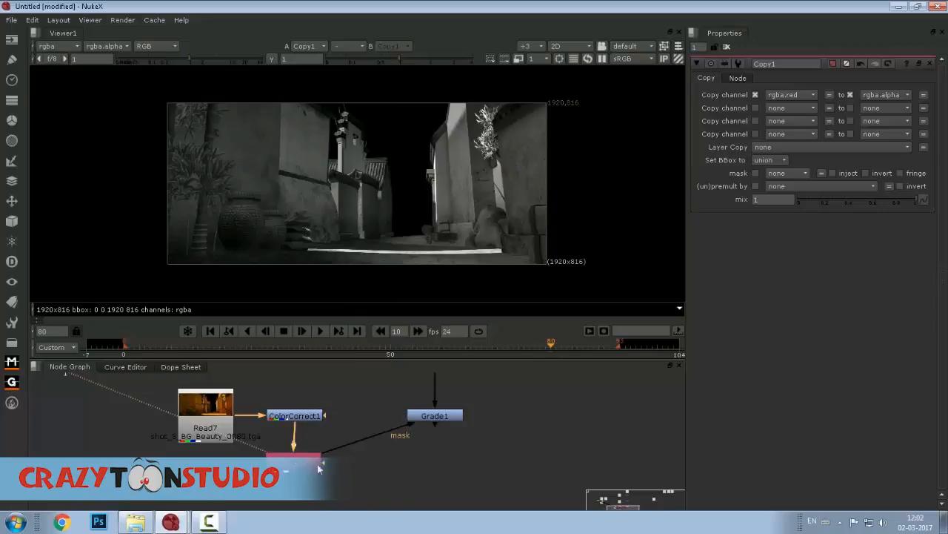
pyautogui.scroll(-1, 299, 427)
pyautogui.moveTo(254, 423); pyautogui.dragTo(162, 429)
pyautogui.moveTo(308, 439); pyautogui.dragTo(213, 458)
pyautogui.moveTo(320, 479); pyautogui.dragTo(319, 442)
pyautogui.moveTo(232, 457); pyautogui.dragTo(238, 431)
pyautogui.moveTo(164, 443); pyautogui.dragTo(164, 430)
pyautogui.moveTo(228, 433); pyautogui.dragTo(229, 438)
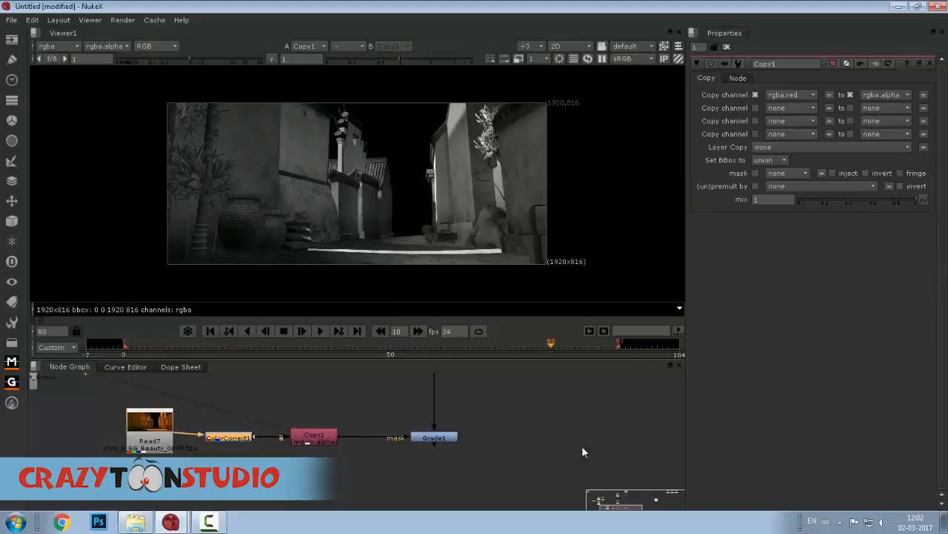
# Display Grade1's output, raise its gain to 4 and inspect the graded street and pots.
pyautogui.moveTo(482, 443); pyautogui.dragTo(362, 472)
pyautogui.click(320, 468)
pyautogui.press('1')
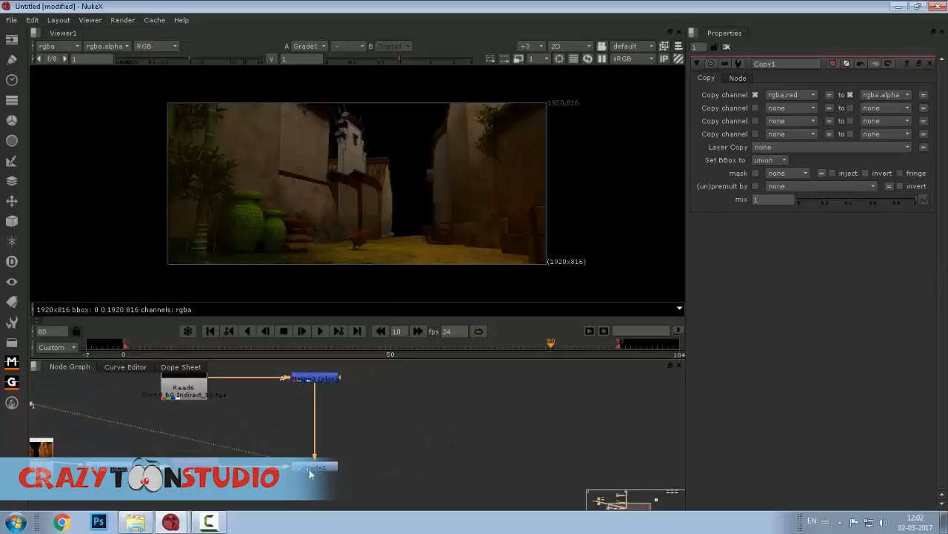
pyautogui.doubleClick(310, 471)
pyautogui.moveTo(843, 146); pyautogui.dragTo(938, 172)
pyautogui.scroll(1, 547, 263)
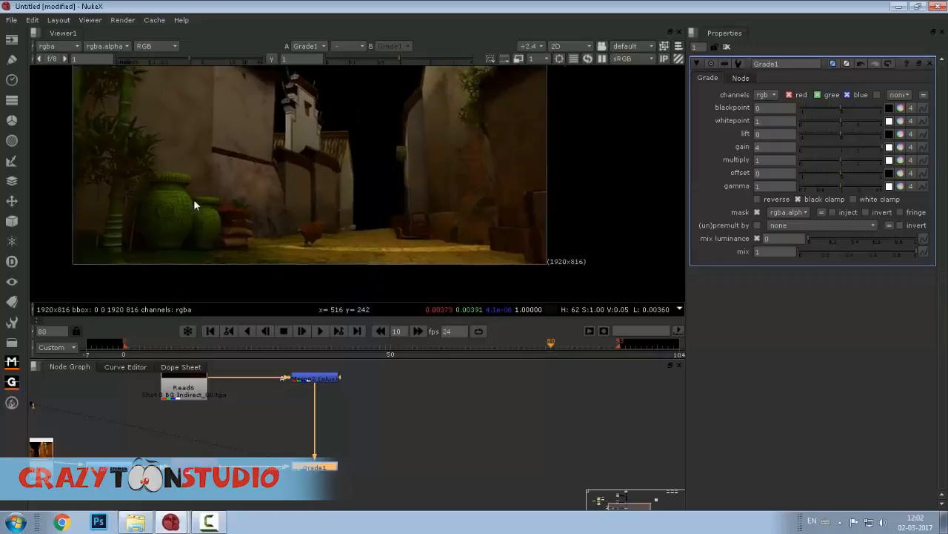
pyautogui.scroll(6, 437, 214)
pyautogui.scroll(-2, 415, 199)
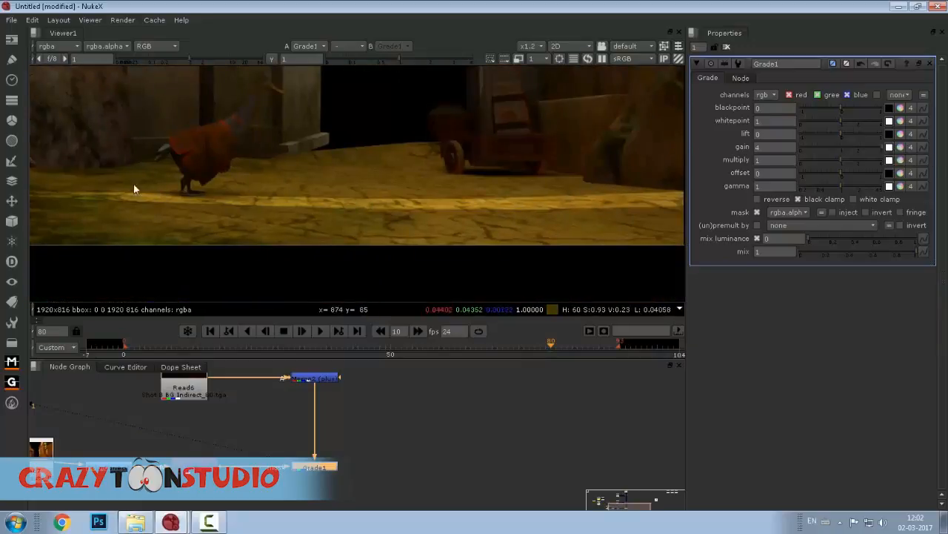
# Set Grade1's gain to 12 and check the brightened light areas across the whole shot.
pyautogui.click(757, 146)
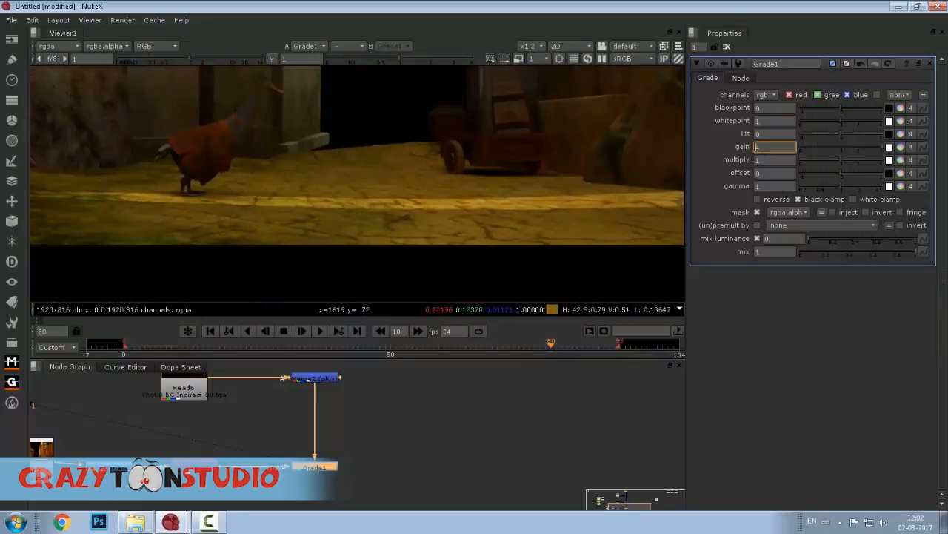
pyautogui.scroll(12, 757, 147)
pyautogui.write('12')
pyautogui.press('Return')
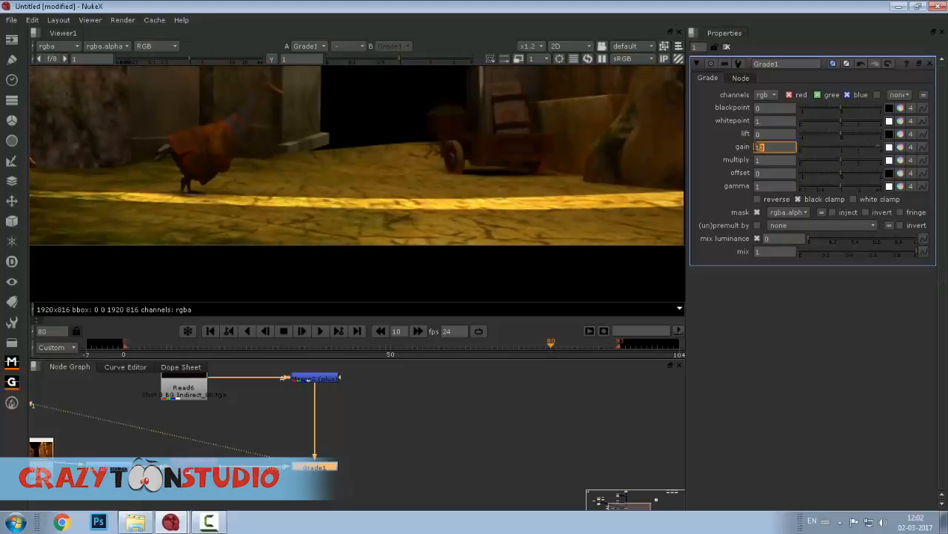
pyautogui.scroll(-4, 300, 282)
pyautogui.scroll(3, 427, 185)
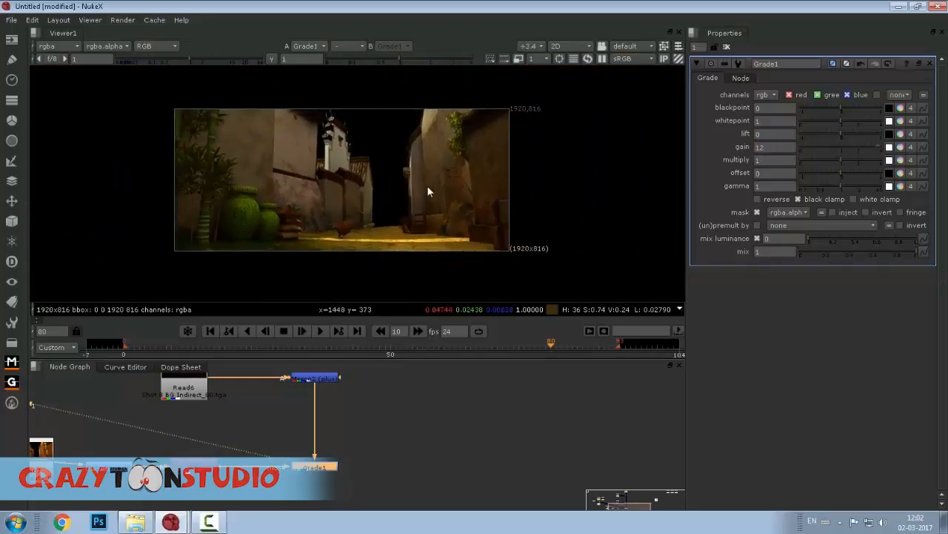
# Test several lower whitepoint values on Grade1, settle on 0.6 and inspect the image.
pyautogui.click(768, 120)
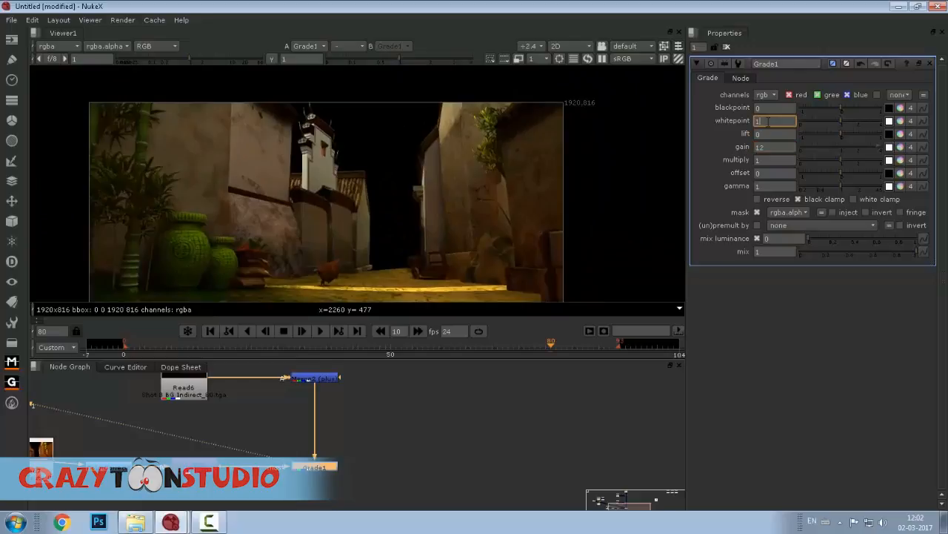
pyautogui.write('.8')
pyautogui.press('Return')
pyautogui.write('.2')
pyautogui.press('Return')
pyautogui.write('.4')
pyautogui.press('Return')
pyautogui.write('.5')
pyautogui.press('Return')
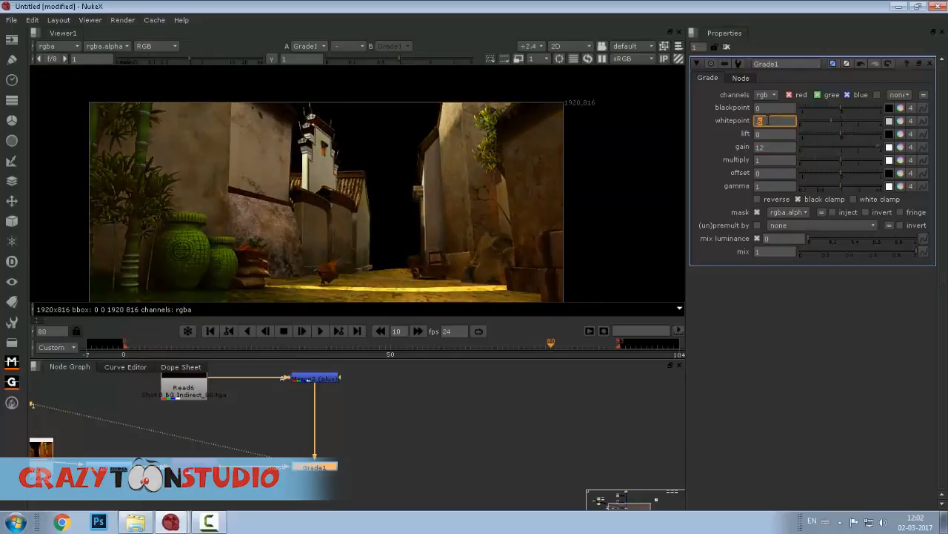
pyautogui.scroll(-3, 398, 222)
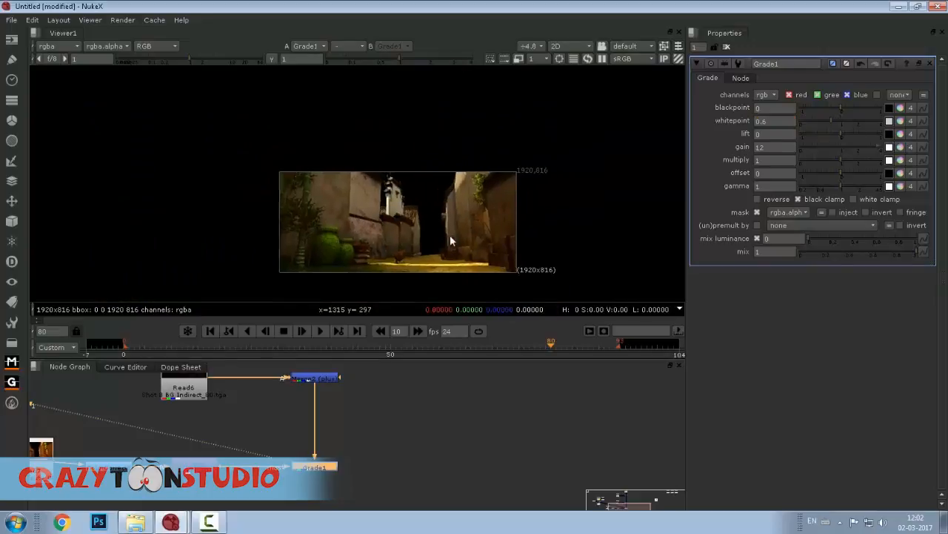
pyautogui.scroll(4, 367, 222)
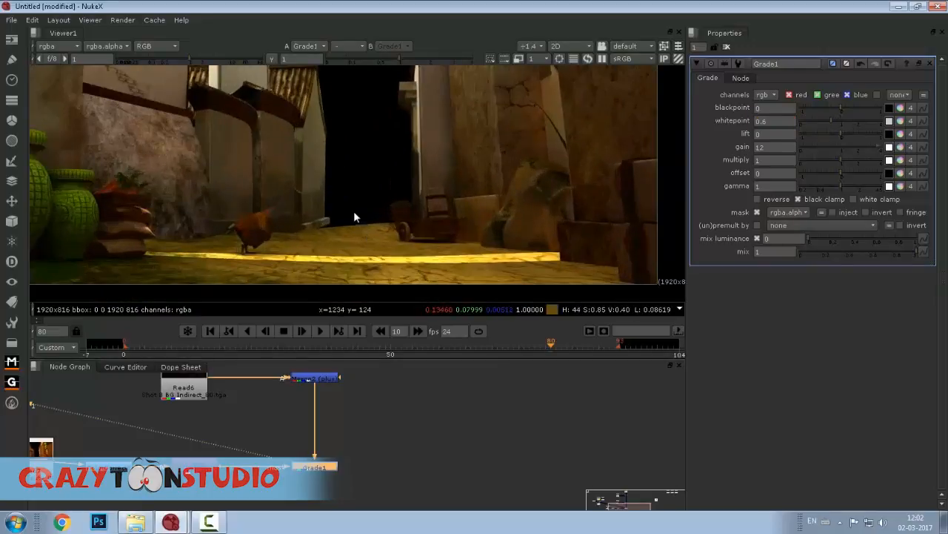
# Tidy the mask branch by straightening ColorCorrect1, Copy1 and Grade1 into a level row below Read6 and Merge2.
pyautogui.moveTo(198, 432); pyautogui.dragTo(256, 448)
pyautogui.click(321, 444)
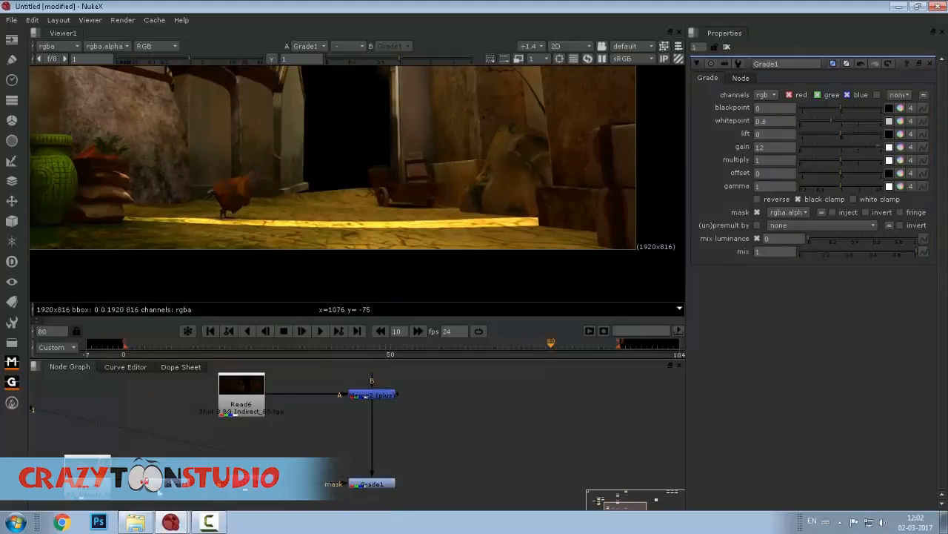
pyautogui.moveTo(168, 485); pyautogui.dragTo(167, 479)
pyautogui.moveTo(251, 486); pyautogui.dragTo(254, 476)
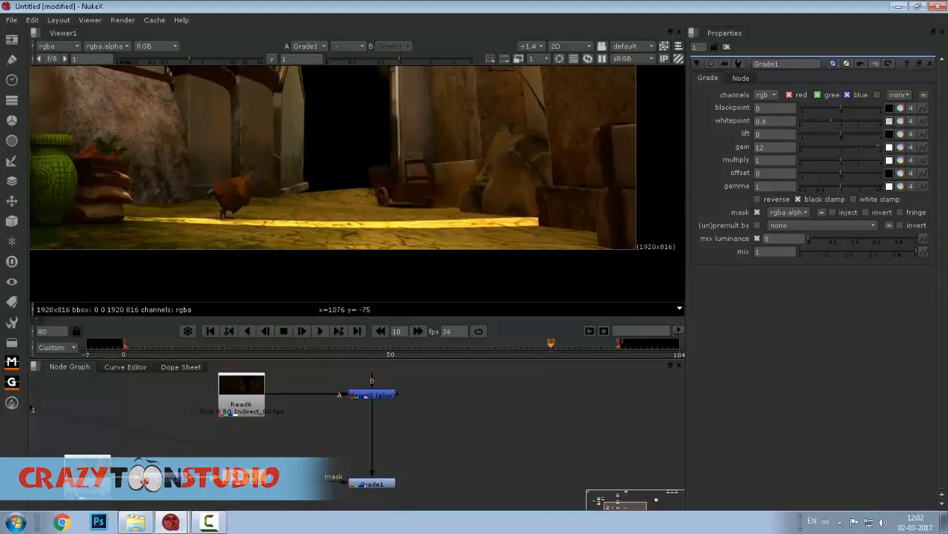
pyautogui.moveTo(363, 486); pyautogui.dragTo(371, 479)
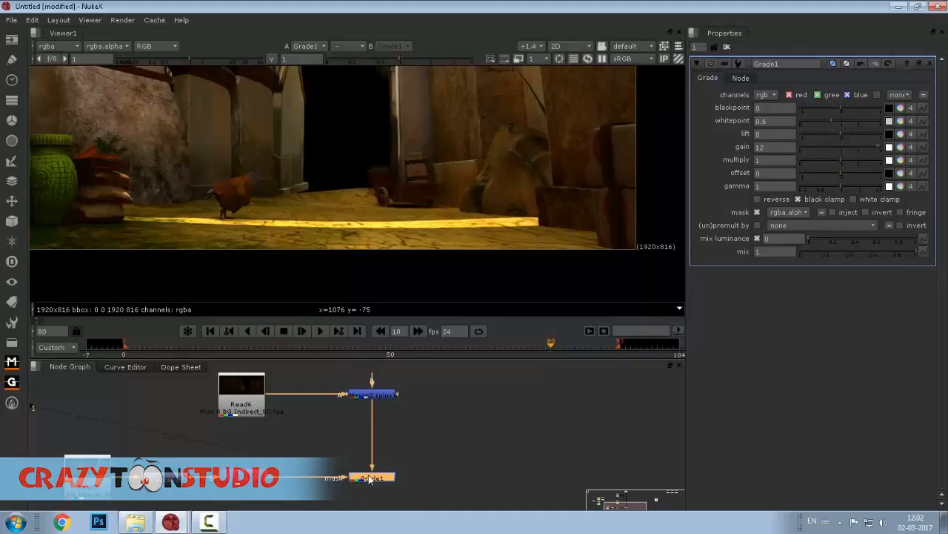
# Raise only the red component of Grade1's gain to 19 with the colour picker, check the walls and close the picker.
pyautogui.click(901, 147)
pyautogui.moveTo(878, 170); pyautogui.dragTo(533, 120)
pyautogui.moveTo(606, 421); pyautogui.dragTo(751, 433)
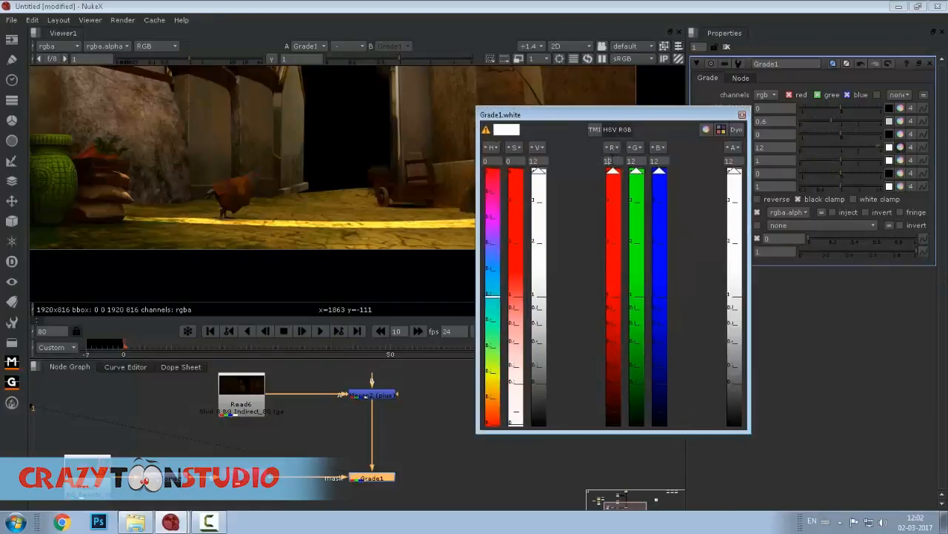
pyautogui.click(610, 161)
pyautogui.press('Up')
pyautogui.press('Up')
pyautogui.press('Up')
pyautogui.press('Up')
pyautogui.press('Up')
pyautogui.press('Up')
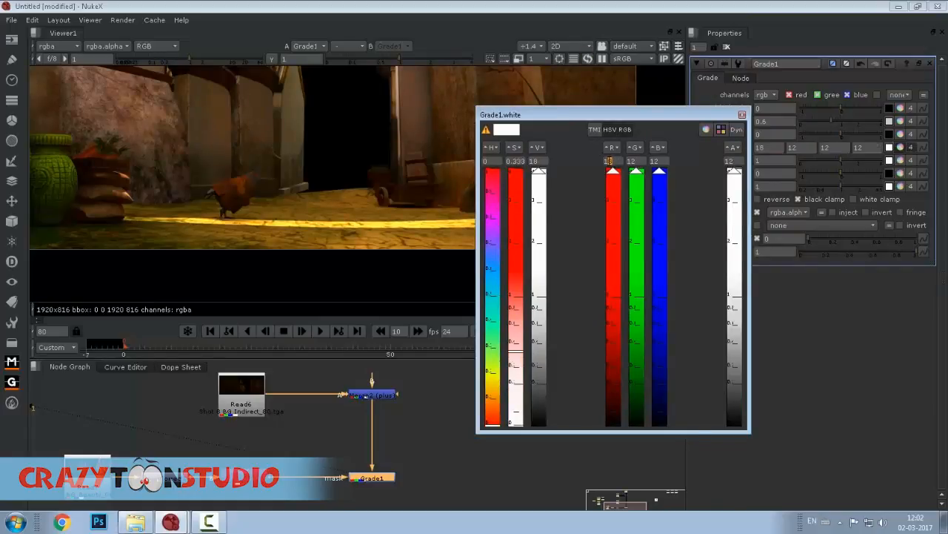
pyautogui.scroll(-4, 195, 235)
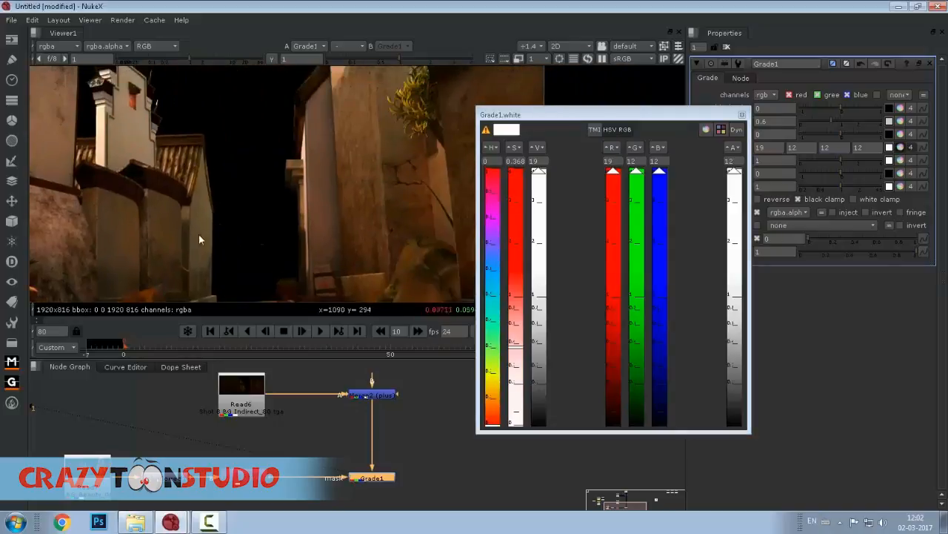
pyautogui.scroll(2, 253, 210)
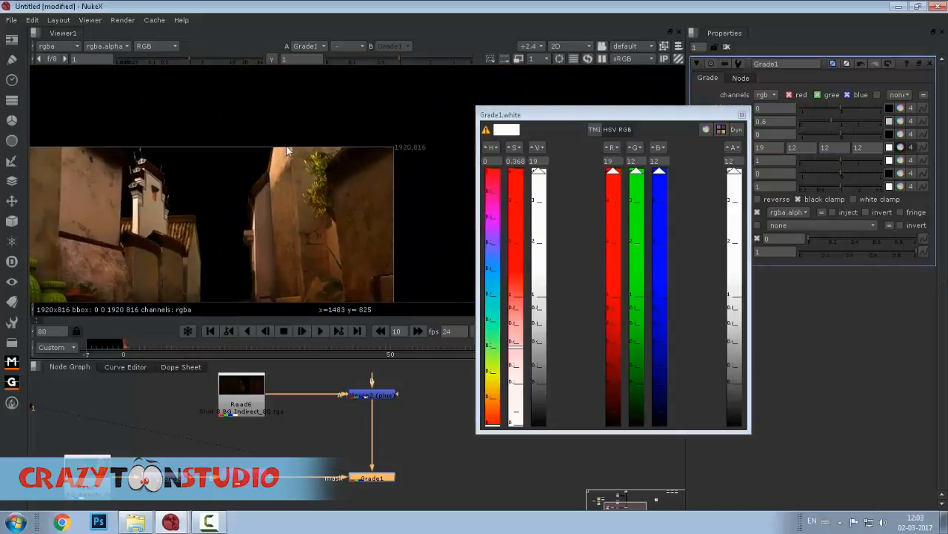
pyautogui.moveTo(208, 259); pyautogui.dragTo(204, 263)
pyautogui.click(743, 116)
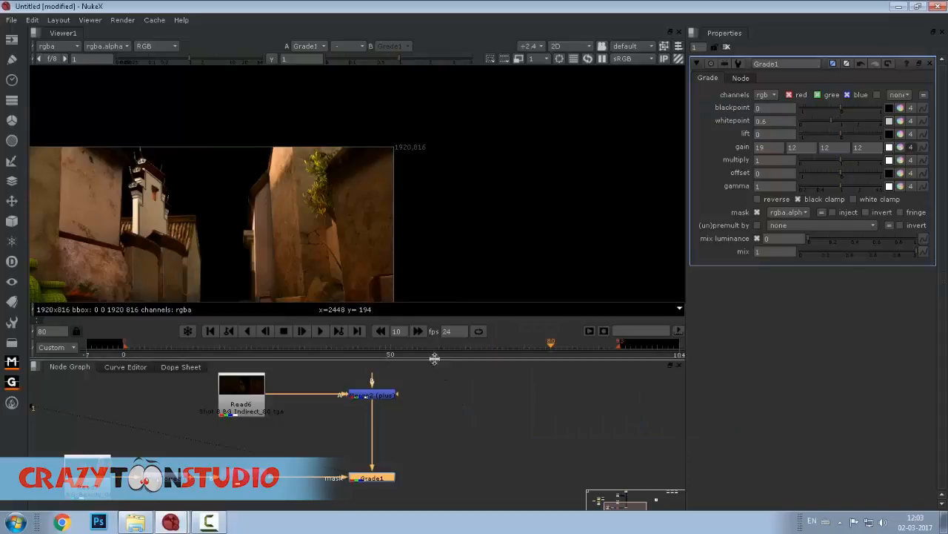
# Enlarge the node graph and delete the ColorCorrect1, Copy1 and Grade1 nodes.
pyautogui.moveTo(435, 358); pyautogui.dragTo(435, 254)
pyautogui.moveTo(210, 374); pyautogui.dragTo(506, 453)
pyautogui.press('Delete')
# Add a Merge node below Merge2 with Read7 as input A and Merge2 as input B, and move Read7 closer.
pyautogui.click(343, 416)
pyautogui.press('m')
pyautogui.moveTo(332, 402); pyautogui.dragTo(160, 421)
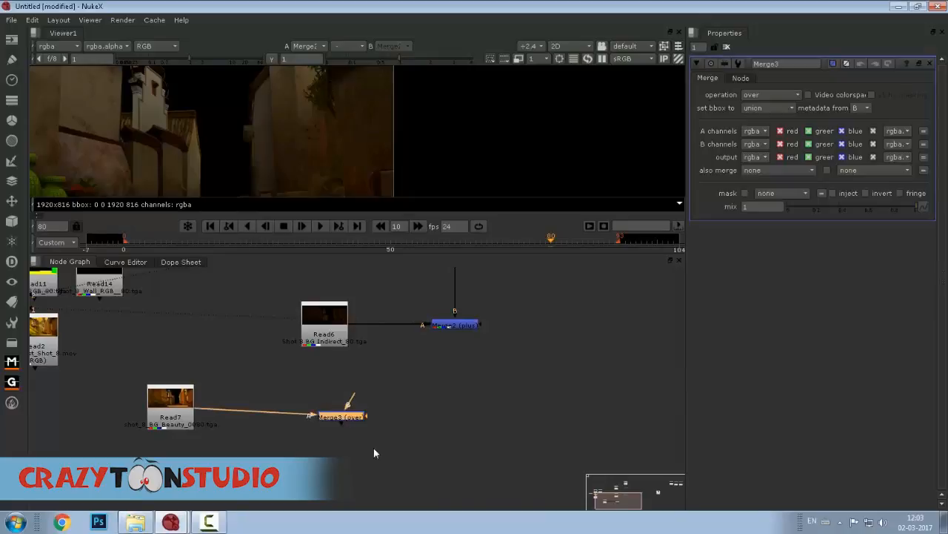
pyautogui.moveTo(352, 420); pyautogui.dragTo(454, 326)
pyautogui.moveTo(192, 419); pyautogui.dragTo(320, 419)
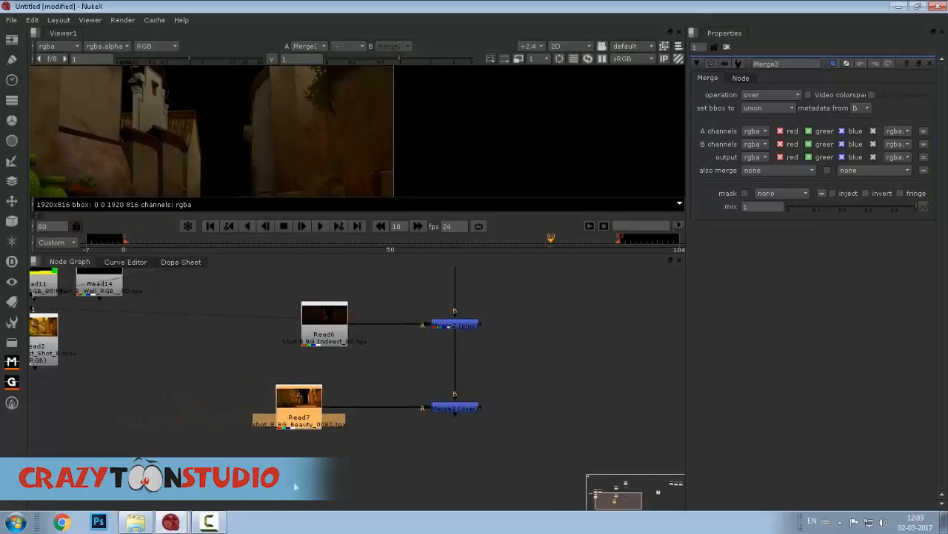
pyautogui.click(217, 527)
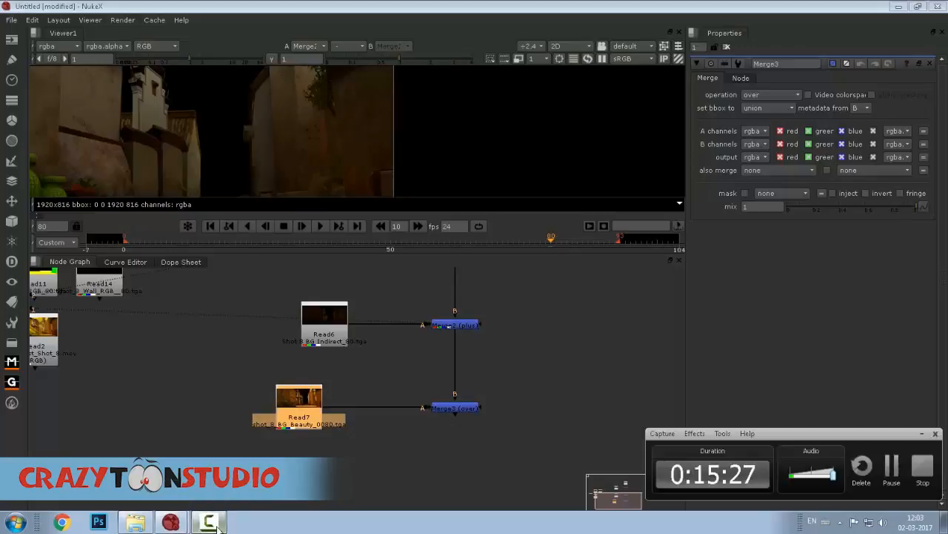
pyautogui.click(216, 527)
# Display Merge3's output and set its operation to plus.
pyautogui.moveTo(480, 402); pyautogui.dragTo(415, 417)
pyautogui.click(404, 425)
pyautogui.press('1')
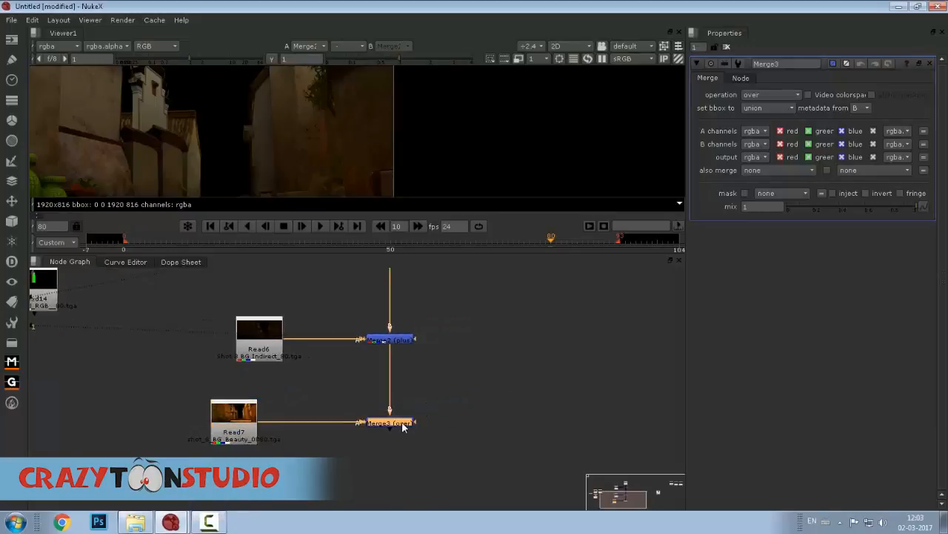
pyautogui.scroll(-5, 303, 157)
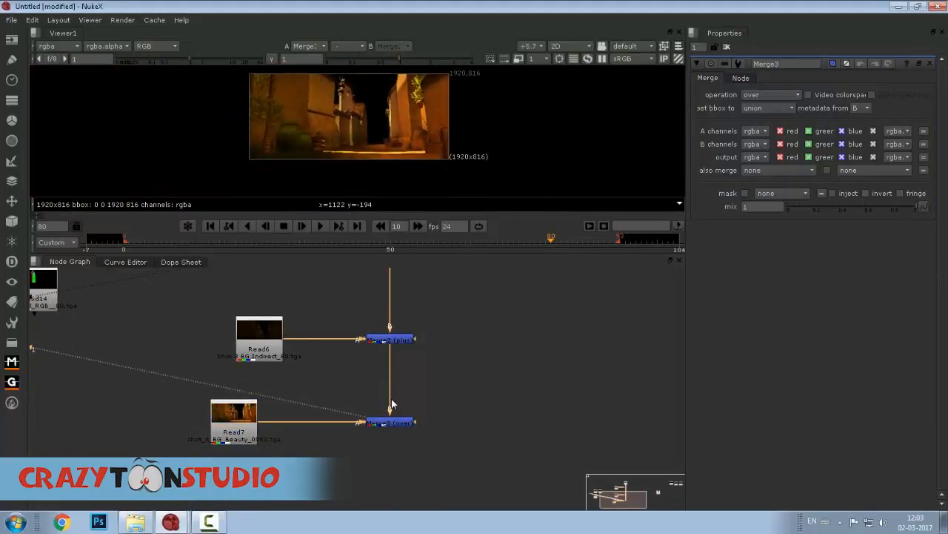
pyautogui.click(774, 95)
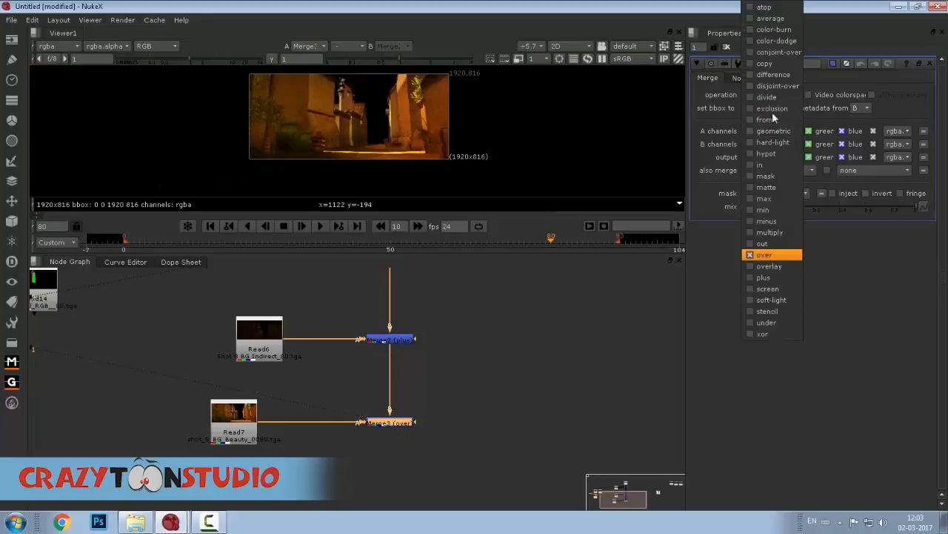
pyautogui.click(764, 277)
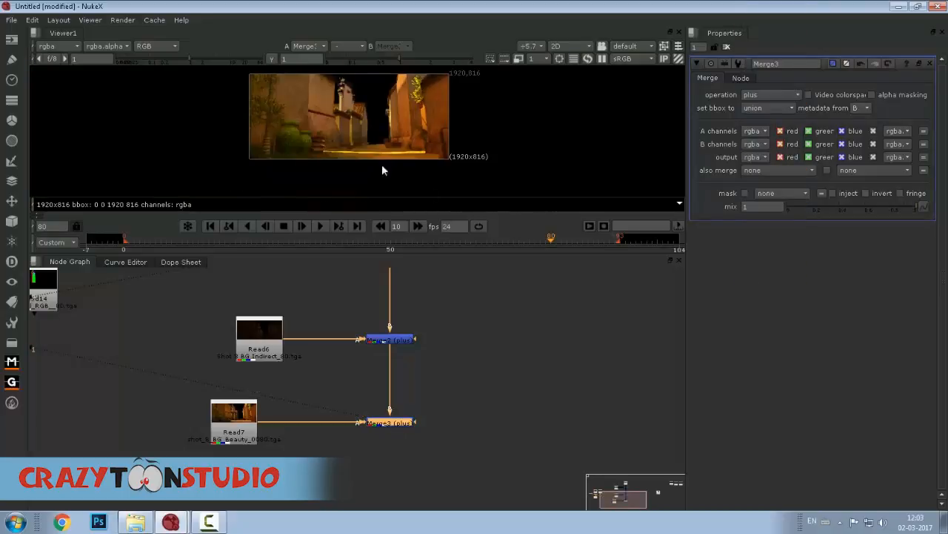
# Examine how the added beauty pass affects the walls, pots and street in the merged image.
pyautogui.scroll(3, 309, 153)
pyautogui.moveTo(310, 154); pyautogui.dragTo(308, 167)
pyautogui.moveTo(293, 152); pyautogui.dragTo(255, 117)
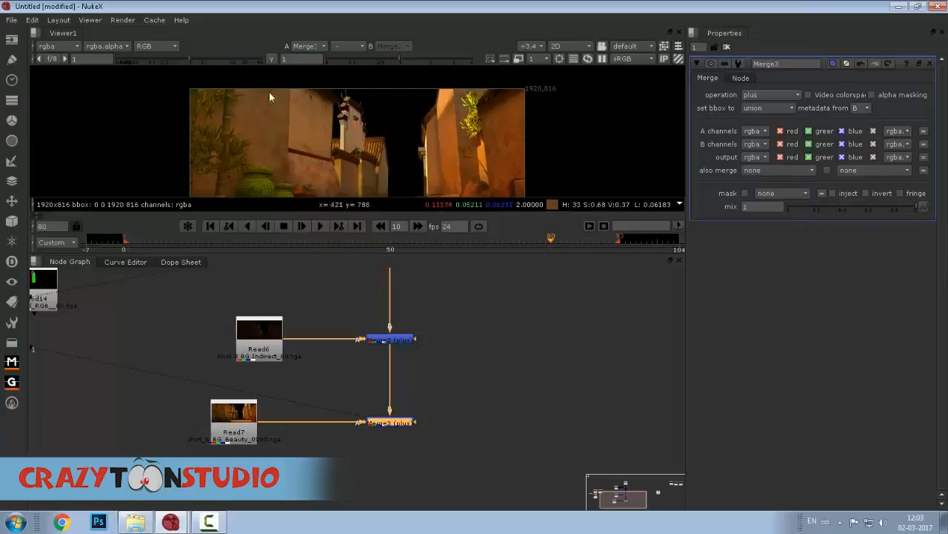
pyautogui.moveTo(314, 185); pyautogui.dragTo(278, 147)
pyautogui.scroll(2, 278, 152)
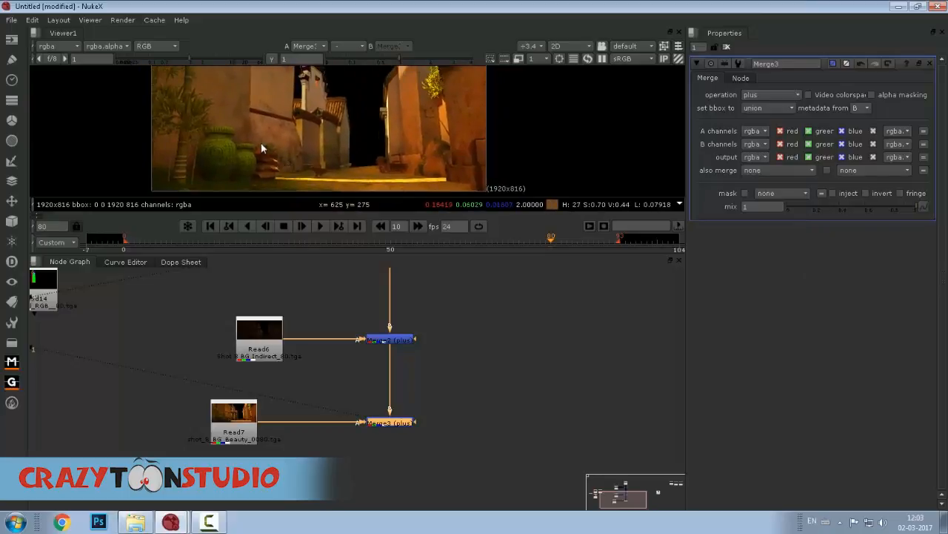
pyautogui.scroll(-2, 274, 146)
pyautogui.click(391, 427)
pyautogui.click(392, 422)
pyautogui.moveTo(401, 155); pyautogui.dragTo(351, 120)
pyautogui.scroll(-3, 369, 123)
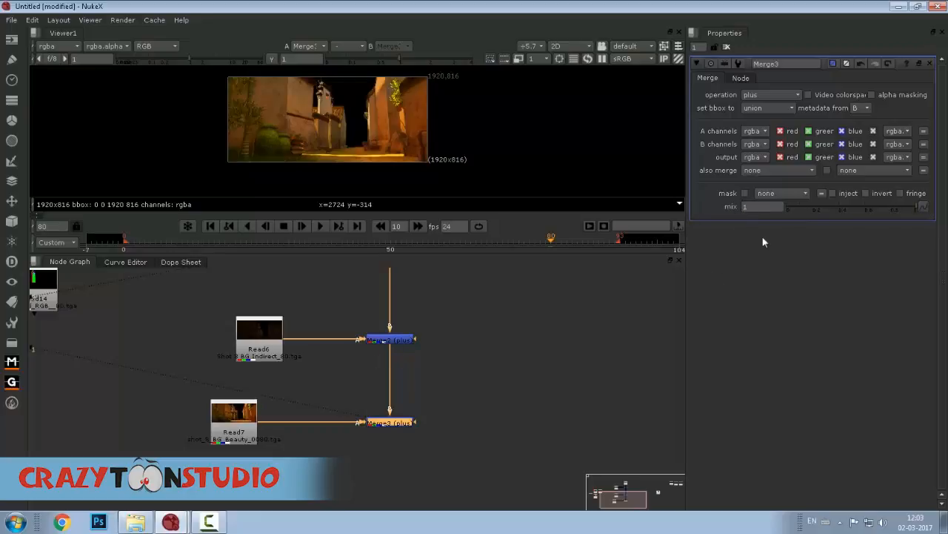
# Nudge Read7 toward Merge3, test low mix values on Merge3 and bring its mix to 0.82.
pyautogui.moveTo(251, 437); pyautogui.dragTo(256, 437)
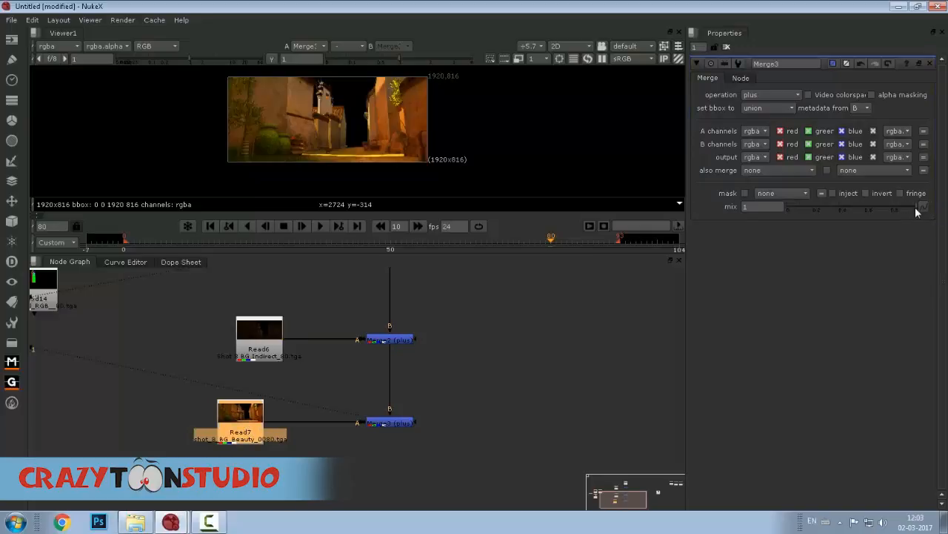
pyautogui.moveTo(914, 203); pyautogui.dragTo(706, 209)
pyautogui.moveTo(787, 209); pyautogui.dragTo(828, 210)
pyautogui.moveTo(889, 209)
pyautogui.mouseDown()
pyautogui.moveTo(762, 207)
pyautogui.moveTo(882, 210)
pyautogui.moveTo(801, 200)
pyautogui.moveTo(884, 200)
pyautogui.moveTo(891, 204)
pyautogui.moveTo(870, 205)
pyautogui.moveTo(892, 209)
pyautogui.mouseUp()
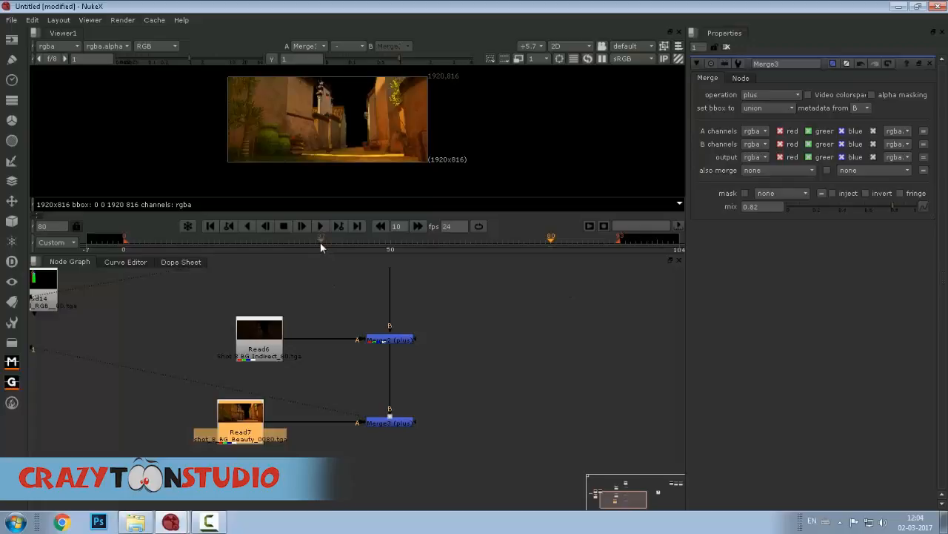
# Enlarge the viewer pane and fit the merged image into it.
pyautogui.moveTo(317, 254); pyautogui.dragTo(326, 386)
pyautogui.scroll(3, 340, 237)
pyautogui.moveTo(333, 287); pyautogui.dragTo(366, 170)
pyautogui.press('f')
# Compare Merge3 at a mix of 1 with lower values and set its mix to 0.8.
pyautogui.moveTo(889, 203); pyautogui.dragTo(932, 235)
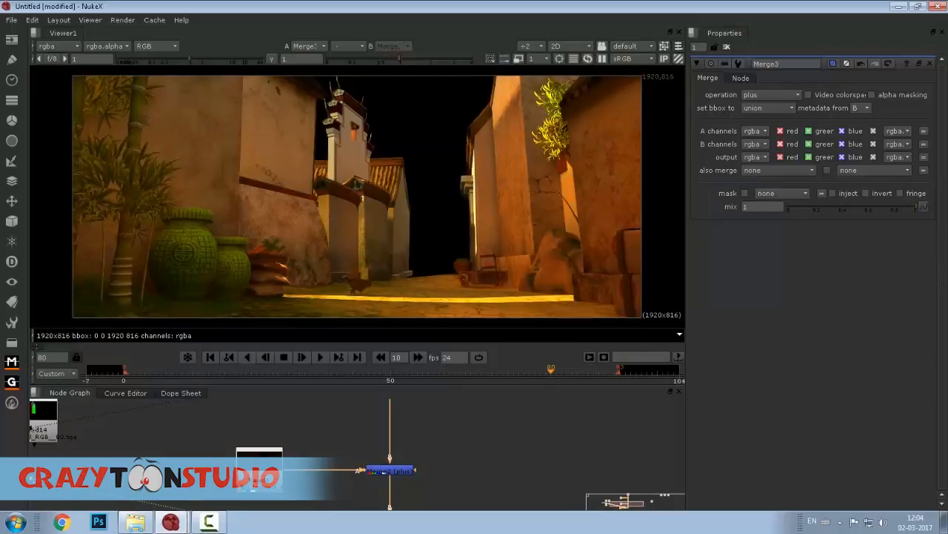
pyautogui.moveTo(924, 224); pyautogui.dragTo(897, 219)
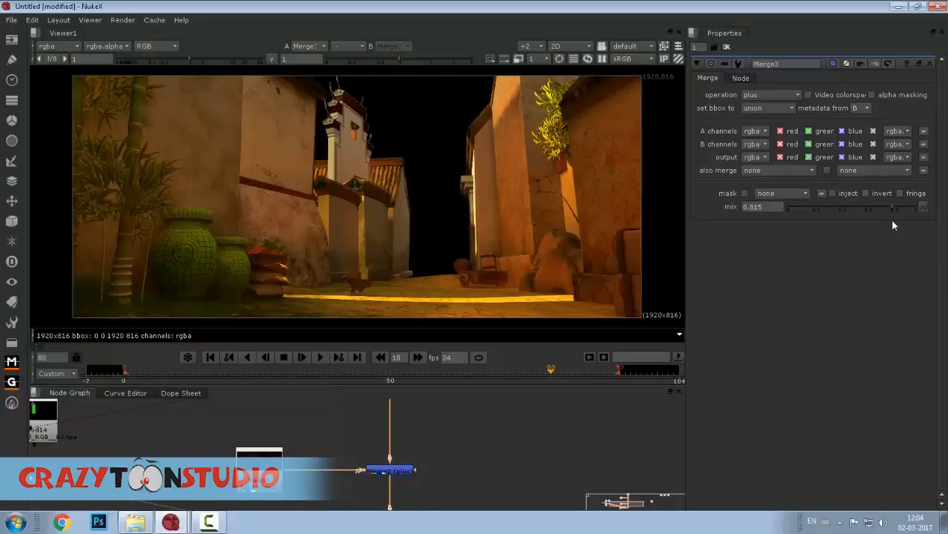
pyautogui.moveTo(893, 220); pyautogui.dragTo(890, 218)
pyautogui.moveTo(286, 200); pyautogui.dragTo(281, 175)
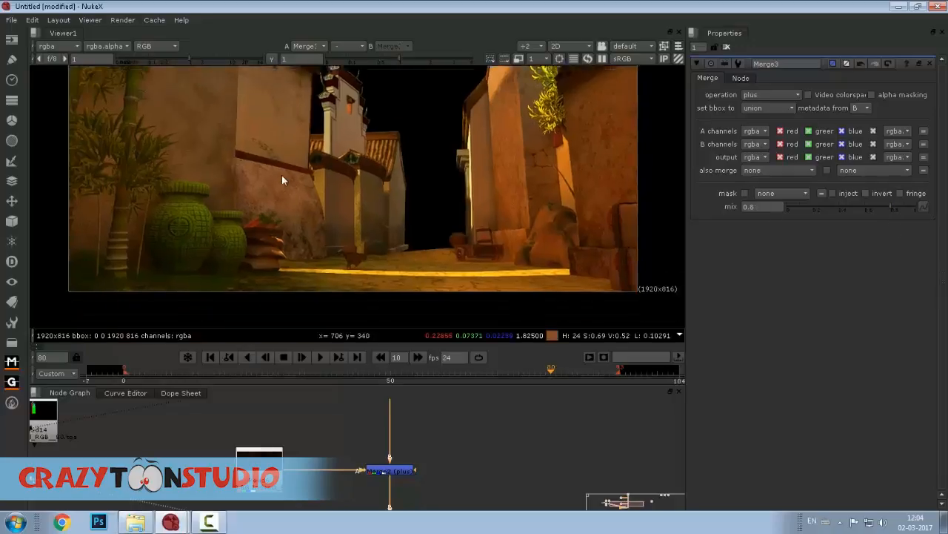
# Examine the combined background composite, checking the alley, ground and empty sky area up close and at full-frame size.
pyautogui.scroll(-2, 282, 174)
pyautogui.moveTo(352, 222); pyautogui.dragTo(362, 181)
pyautogui.scroll(3, 362, 181)
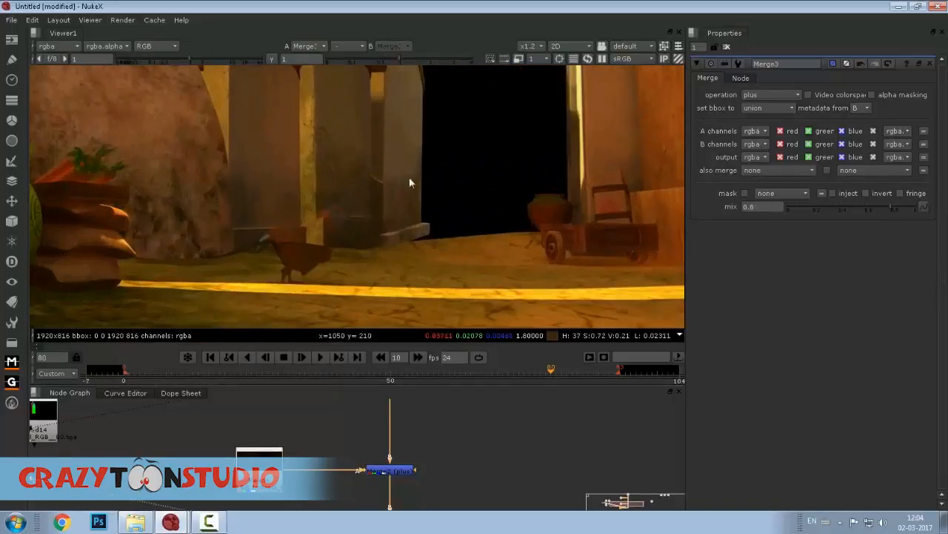
pyautogui.scroll(-3, 407, 183)
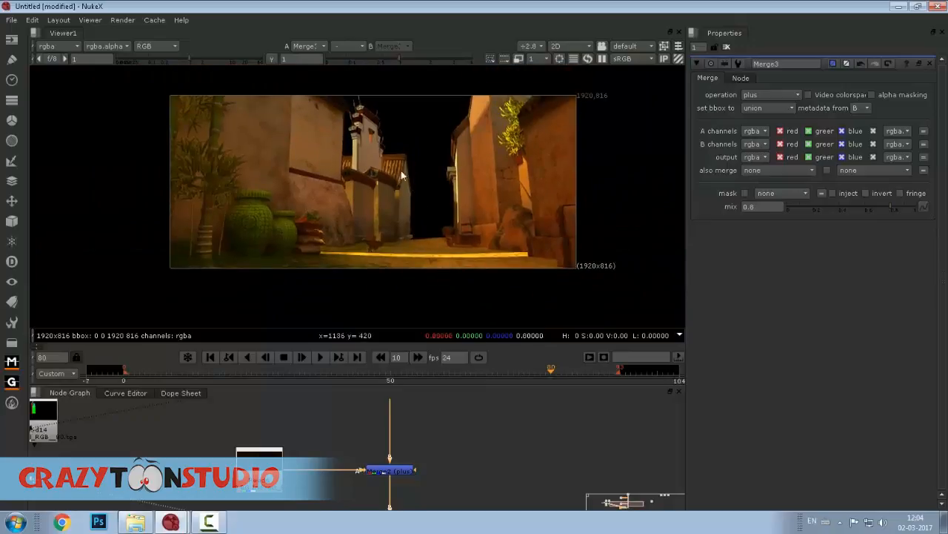
pyautogui.moveTo(415, 227); pyautogui.dragTo(383, 207)
pyautogui.scroll(-3, 379, 178)
pyautogui.scroll(2, 397, 208)
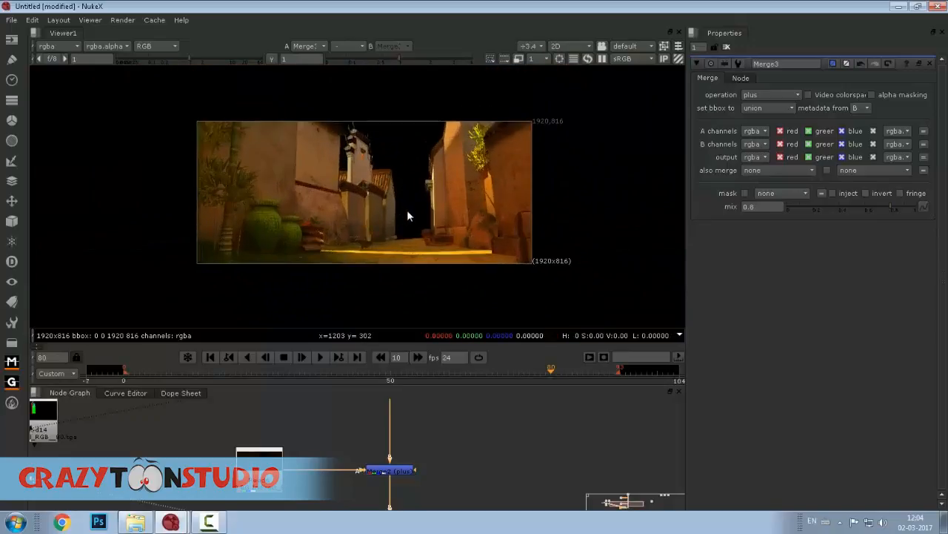
# Enlarge the node graph area and set the viewer's timeline range to Input.
pyautogui.moveTo(411, 384); pyautogui.dragTo(400, 210)
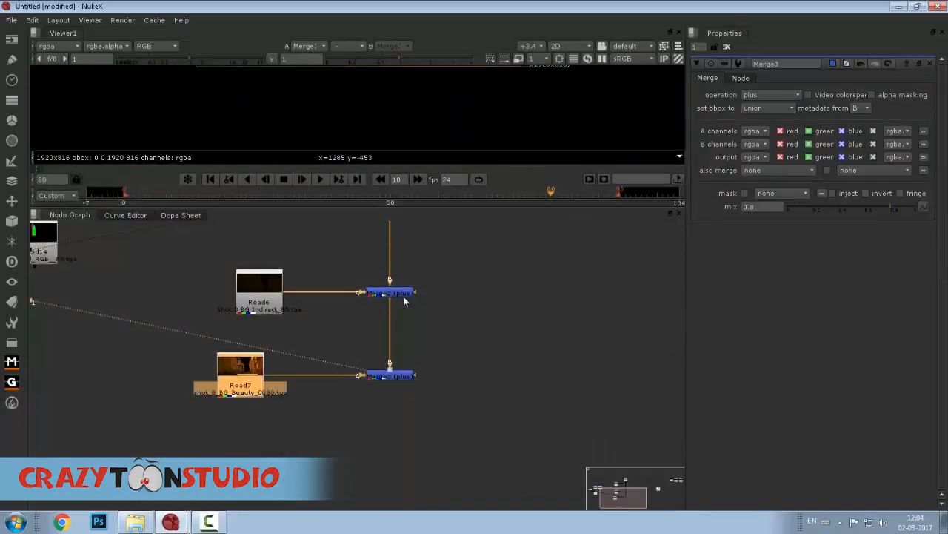
pyautogui.scroll(-3, 403, 318)
pyautogui.moveTo(401, 375); pyautogui.dragTo(399, 413)
pyautogui.scroll(-1, 288, 353)
pyautogui.scroll(2, 249, 343)
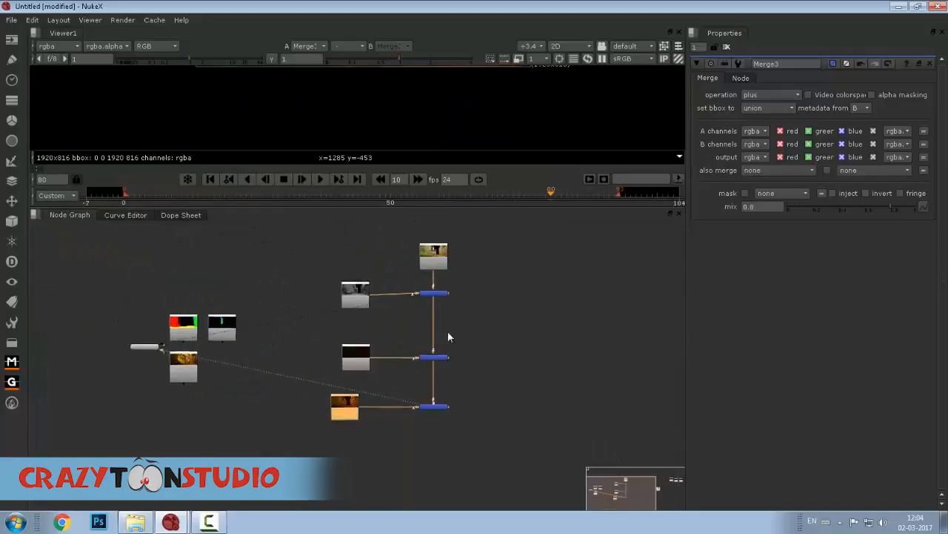
pyautogui.moveTo(448, 332); pyautogui.dragTo(344, 387)
pyautogui.click(57, 195)
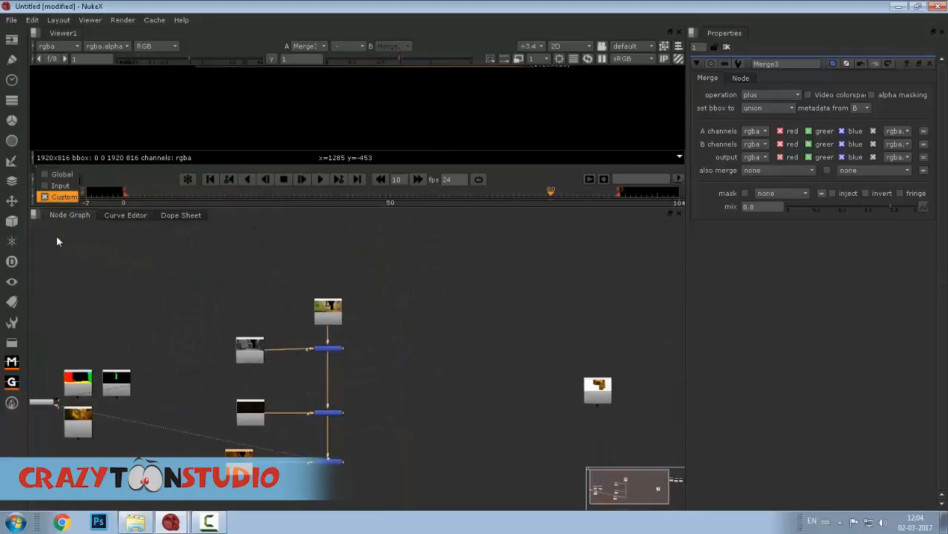
pyautogui.click(54, 175)
pyautogui.click(58, 209)
# Place the painted background read node below the background passes and straighten the read nodes beside the merge chain.
pyautogui.moveTo(370, 366); pyautogui.dragTo(357, 356)
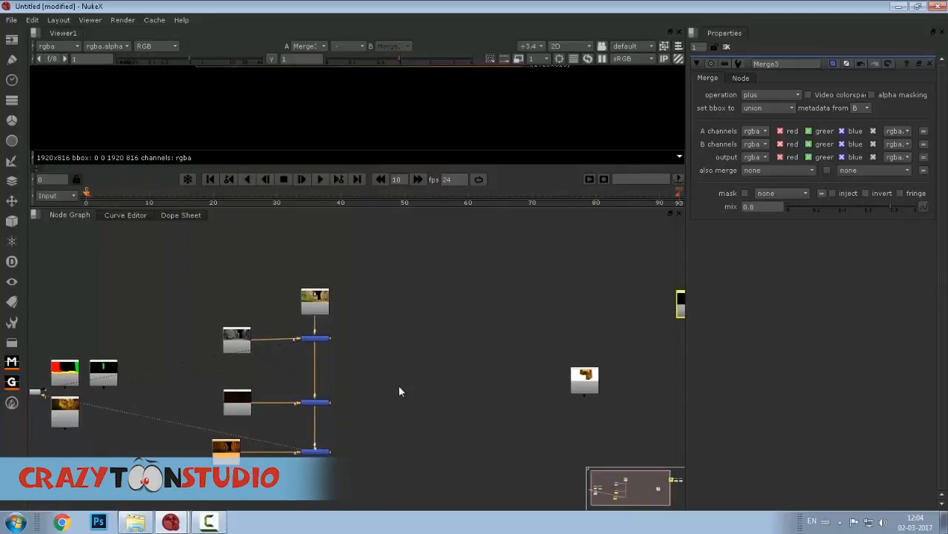
pyautogui.scroll(-4, 475, 386)
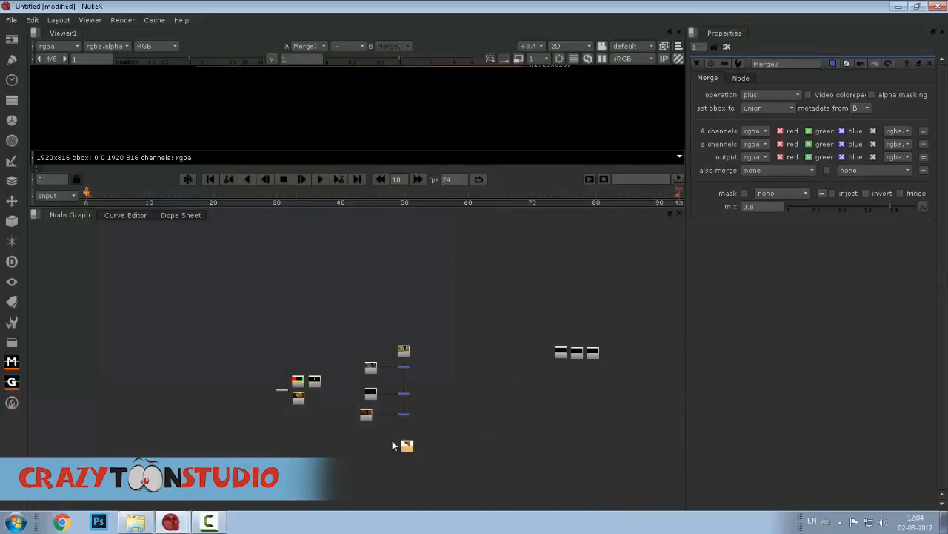
pyautogui.scroll(3, 361, 396)
pyautogui.moveTo(372, 395); pyautogui.dragTo(364, 399)
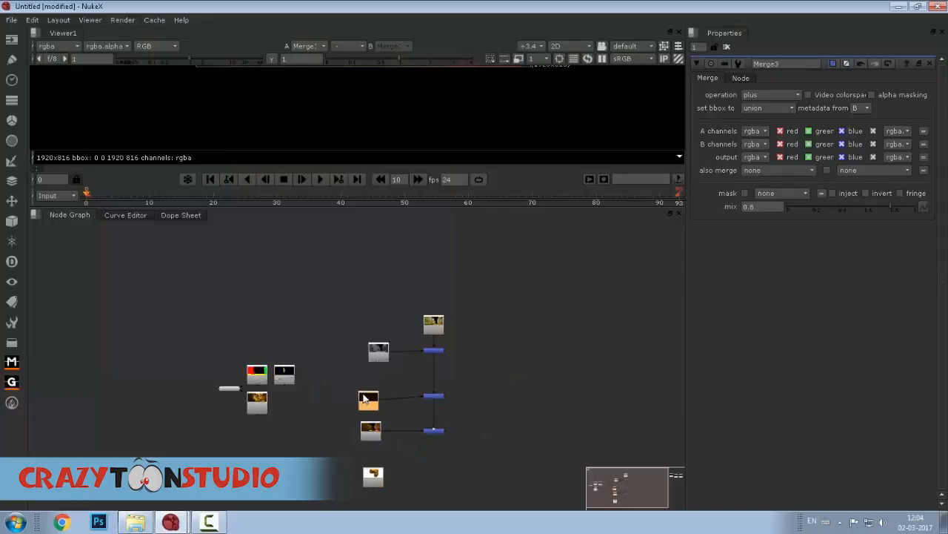
pyautogui.moveTo(380, 351); pyautogui.dragTo(368, 352)
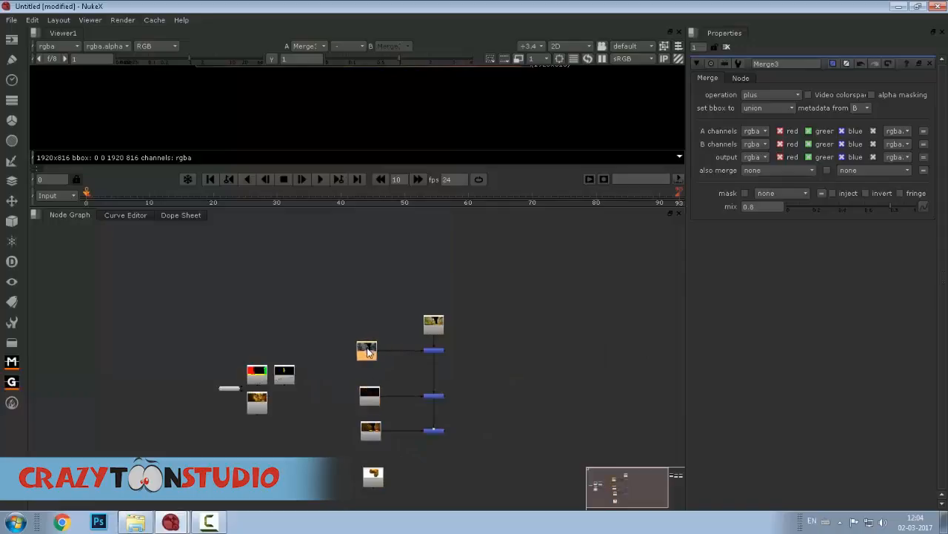
pyautogui.moveTo(431, 333); pyautogui.dragTo(430, 330)
pyautogui.moveTo(422, 452); pyautogui.dragTo(422, 398)
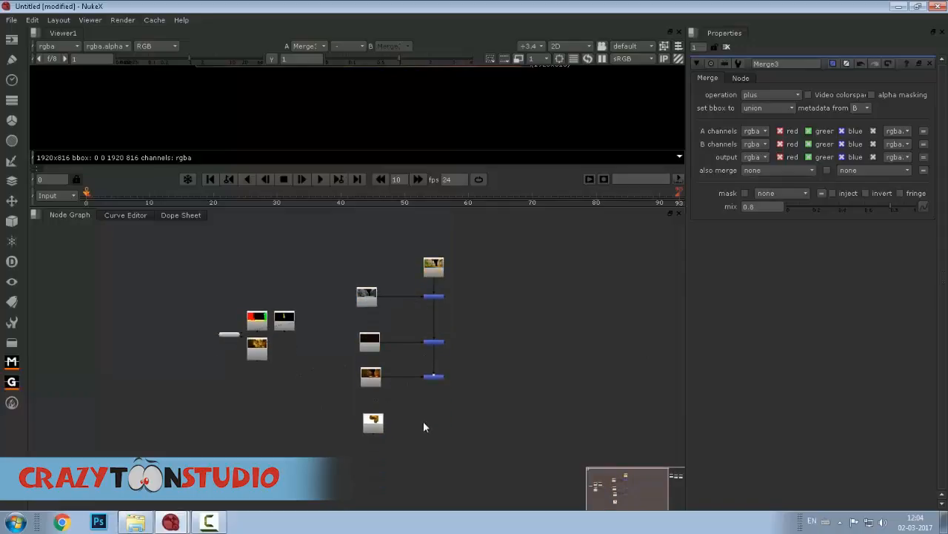
# Add an over Merge node with the painted background read node as B and Merge3 as A.
pyautogui.press('m')
pyautogui.scroll(5, 437, 419)
pyautogui.moveTo(426, 409); pyautogui.dragTo(212, 426)
pyautogui.press('1')
pyautogui.scroll(-5, 423, 112)
pyautogui.scroll(4, 352, 111)
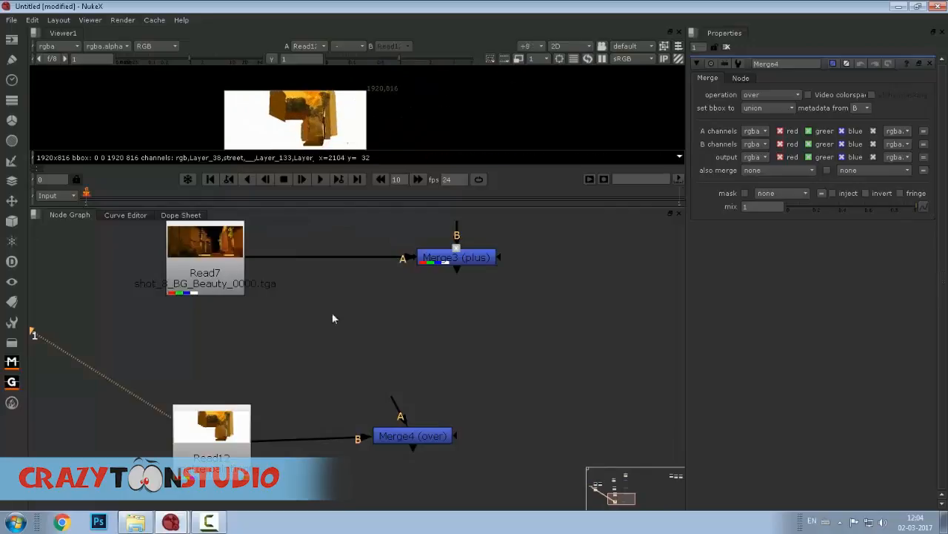
pyautogui.scroll(2, 391, 372)
pyautogui.scroll(-3, 382, 406)
pyautogui.moveTo(384, 400); pyautogui.dragTo(426, 290)
pyautogui.moveTo(393, 419); pyautogui.dragTo(418, 428)
# View Merge4's output full-screen and check how the painted background sits behind the alley.
pyautogui.press('1')
pyautogui.scroll(3, 331, 118)
pyautogui.moveTo(332, 120); pyautogui.dragTo(389, 94)
pyautogui.press('space')
pyautogui.moveTo(423, 224); pyautogui.dragTo(627, 15)
pyautogui.press('f')
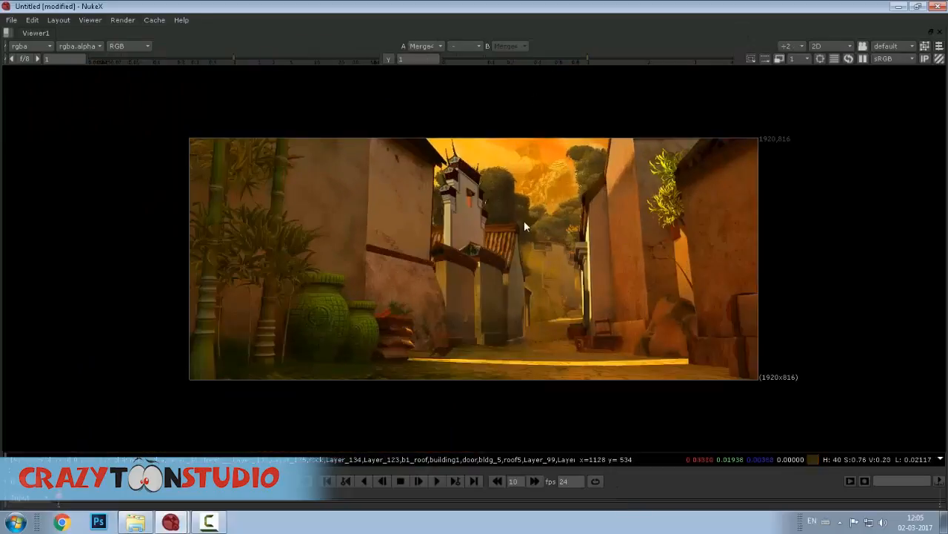
pyautogui.moveTo(568, 224); pyautogui.dragTo(535, 240)
pyautogui.moveTo(502, 213); pyautogui.dragTo(424, 223)
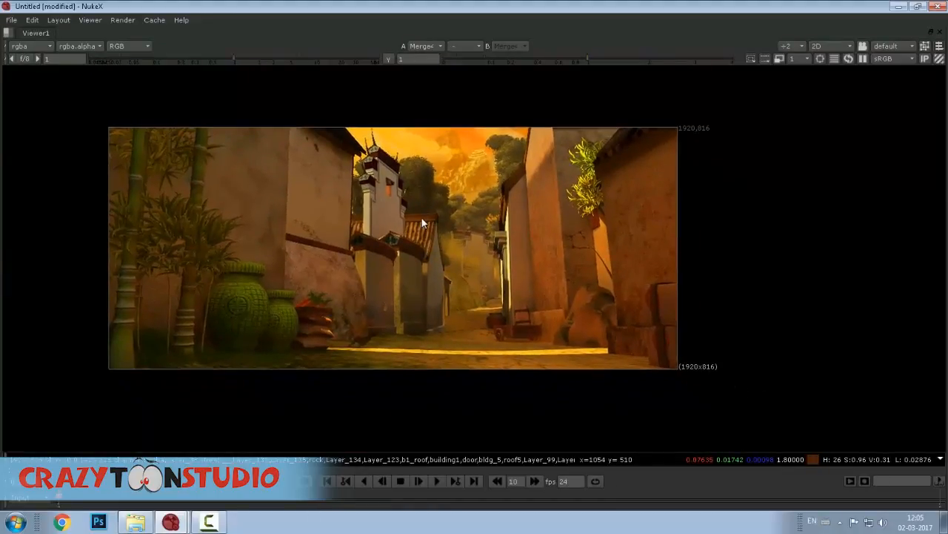
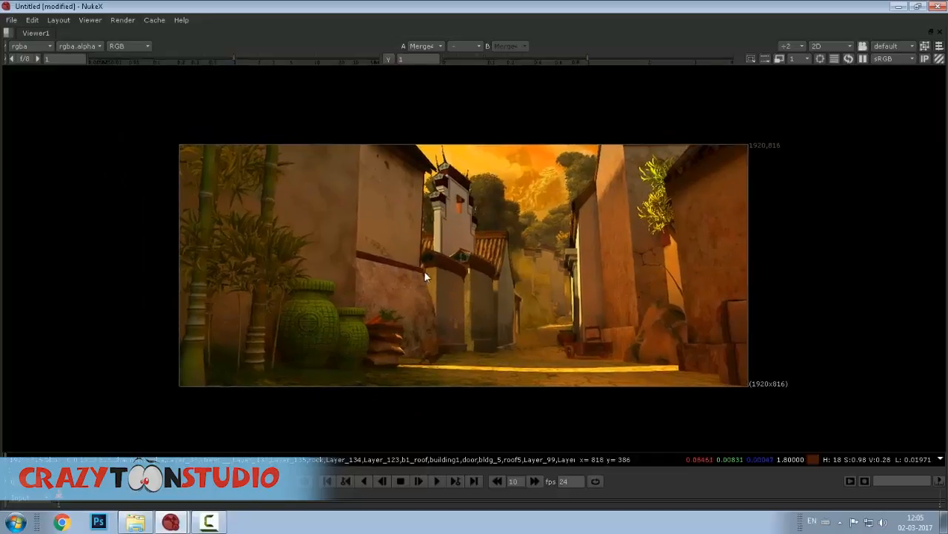
pyautogui.press('space')
# Locate the three character pass nodes Read8, Read5 and Read9 in the node graph and examine them.
pyautogui.scroll(-3, 453, 373)
pyautogui.moveTo(361, 410); pyautogui.dragTo(364, 409)
pyautogui.click(288, 411)
pyautogui.scroll(-5, 388, 321)
pyautogui.moveTo(418, 323); pyautogui.dragTo(362, 385)
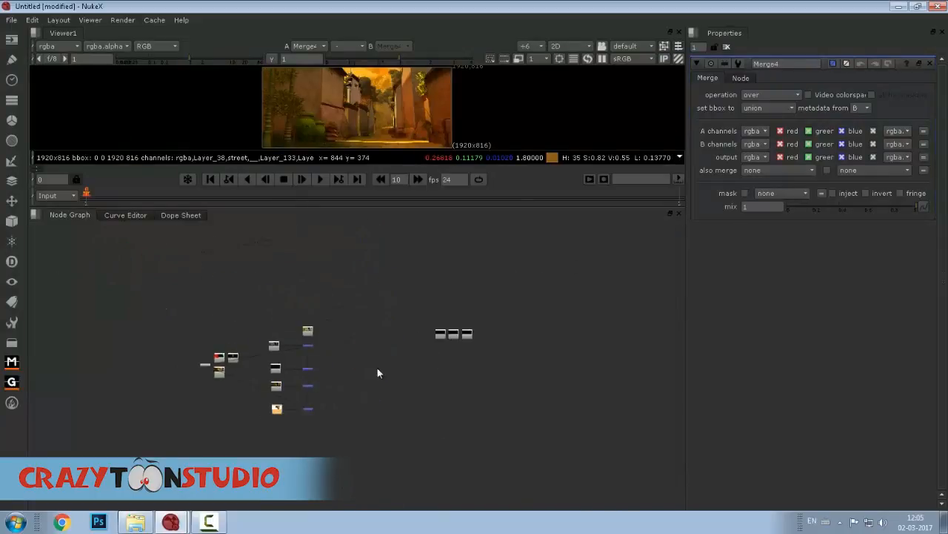
pyautogui.scroll(3, 449, 334)
pyautogui.moveTo(414, 300); pyautogui.dragTo(657, 402)
pyautogui.scroll(4, 479, 341)
pyautogui.moveTo(374, 316); pyautogui.dragTo(398, 369)
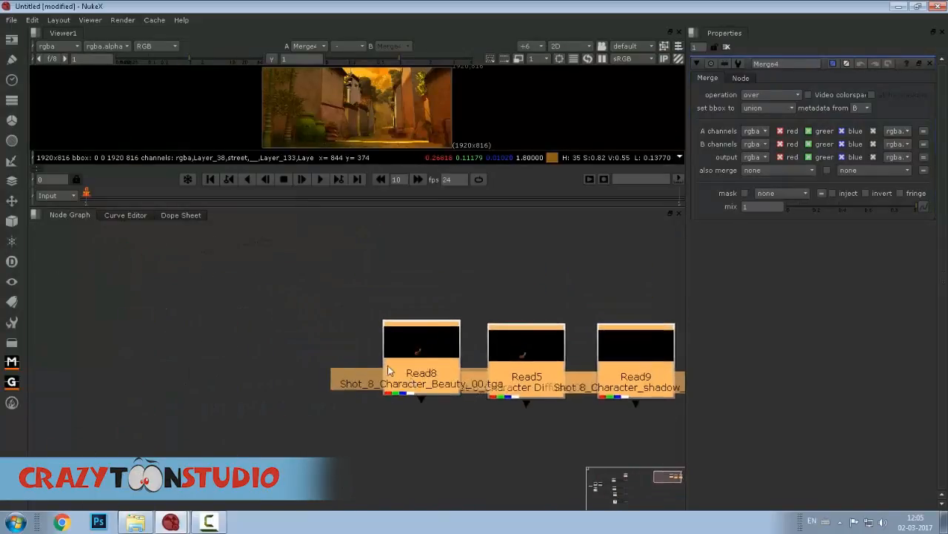
pyautogui.scroll(-3, 406, 369)
pyautogui.moveTo(504, 364); pyautogui.dragTo(642, 346)
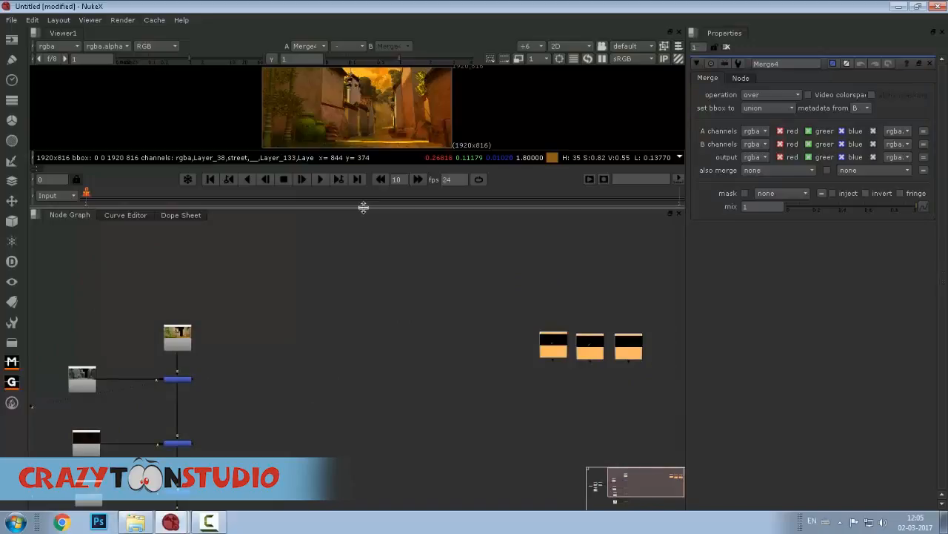
# Enlarge the viewer area and move the separate group of read nodes slightly farther from the background merge chain.
pyautogui.moveTo(364, 206); pyautogui.dragTo(383, 328)
pyautogui.scroll(3, 386, 157)
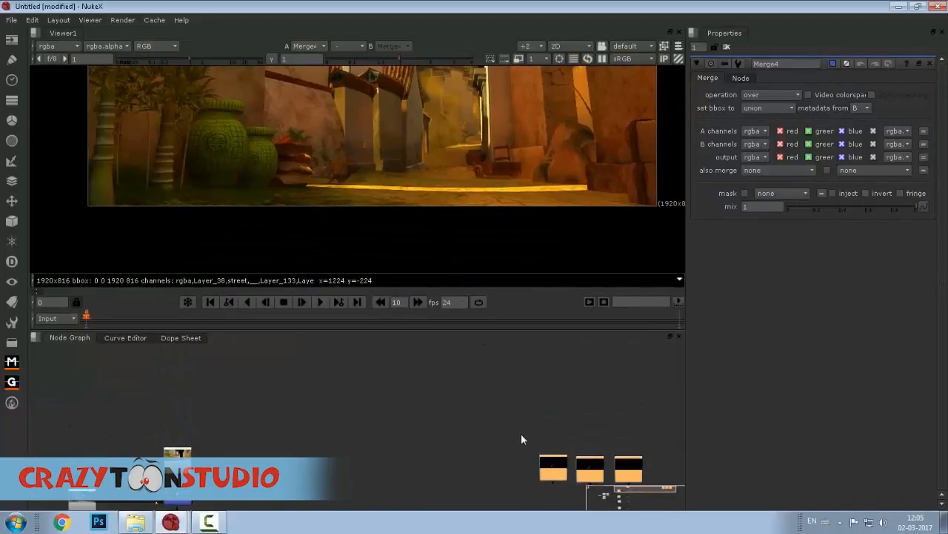
pyautogui.press('f')
pyautogui.moveTo(532, 398); pyautogui.dragTo(504, 421)
pyautogui.click(548, 408)
pyautogui.scroll(-5, 492, 415)
pyautogui.moveTo(428, 421); pyautogui.dragTo(487, 398)
pyautogui.scroll(-3, 487, 397)
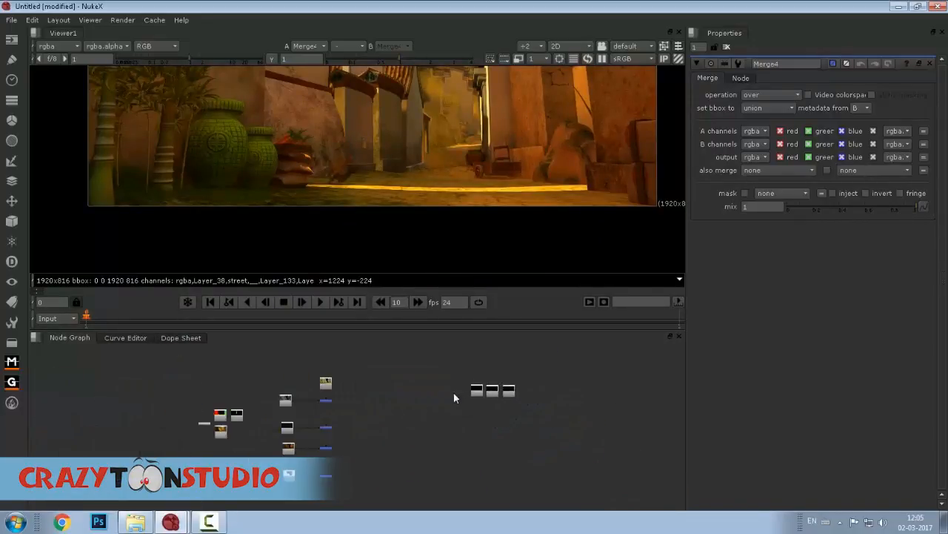
pyautogui.moveTo(433, 364); pyautogui.dragTo(593, 432)
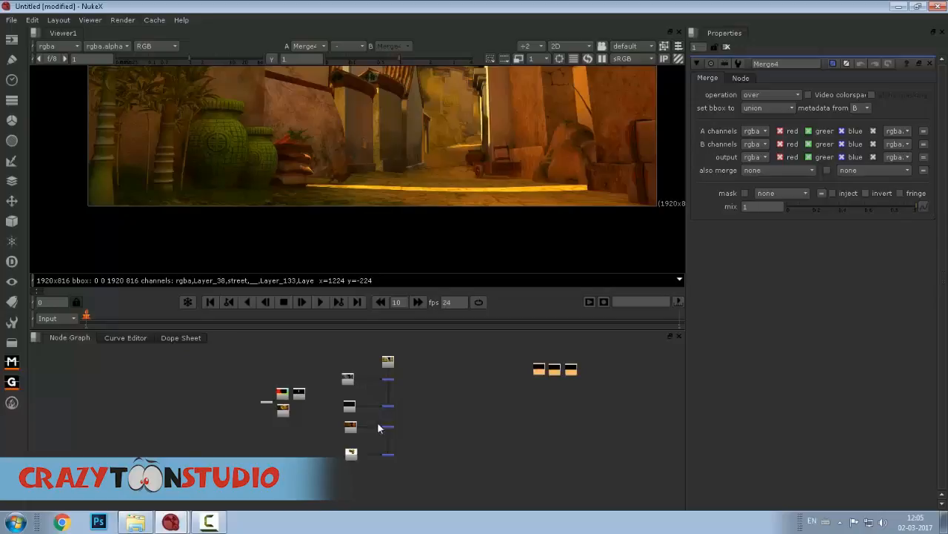
pyautogui.moveTo(432, 443); pyautogui.dragTo(429, 471)
pyautogui.moveTo(208, 378); pyautogui.dragTo(324, 468)
pyautogui.moveTo(278, 420); pyautogui.dragTo(263, 420)
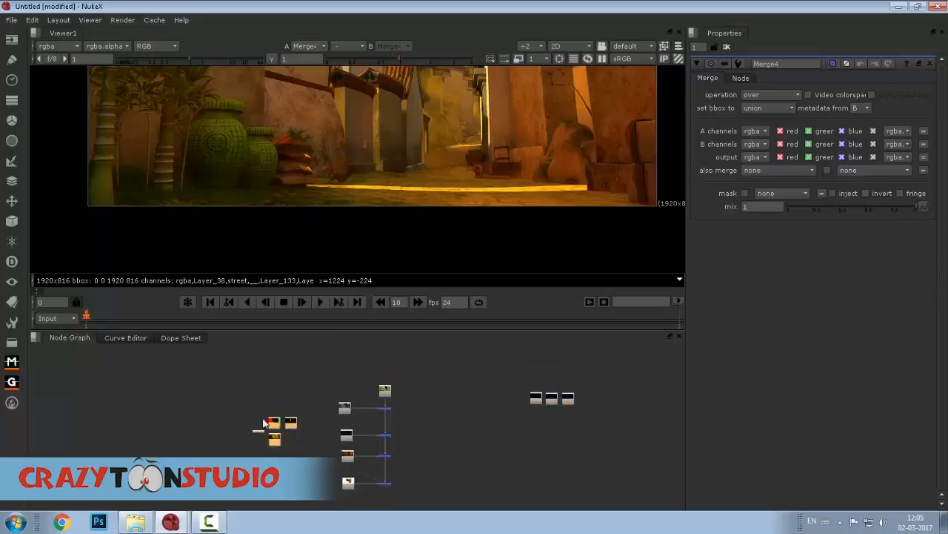
# View the output of Merge1 and the Read6 indirect pass in turn.
pyautogui.scroll(3, 472, 390)
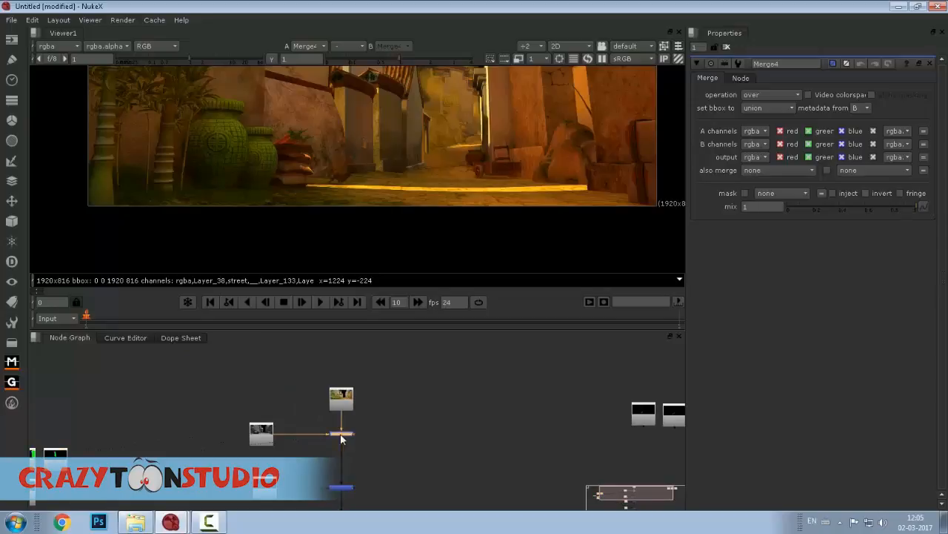
pyautogui.doubleClick(341, 435)
pyautogui.press('1')
pyautogui.moveTo(382, 239); pyautogui.dragTo(376, 193)
pyautogui.click(333, 526)
pyautogui.click(262, 491)
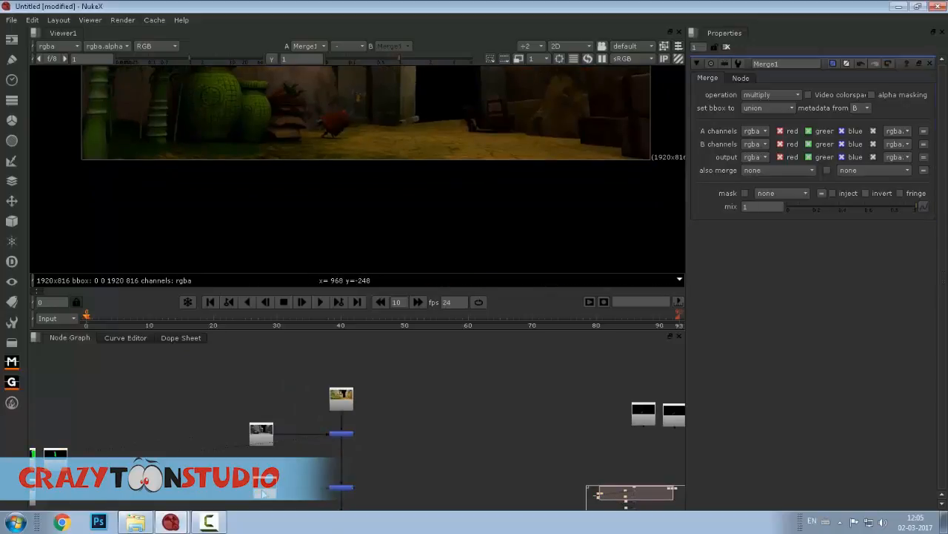
pyautogui.press('1')
pyautogui.scroll(-1, 432, 177)
pyautogui.moveTo(432, 177); pyautogui.dragTo(433, 235)
# Spread the character read nodes Read8, Read5 and Read9 apart in the node graph.
pyautogui.moveTo(561, 407); pyautogui.dragTo(417, 372)
pyautogui.scroll(6, 497, 392)
pyautogui.moveTo(482, 385); pyautogui.dragTo(616, 386)
pyautogui.scroll(-5, 376, 406)
pyautogui.scroll(1, 436, 422)
pyautogui.moveTo(331, 452); pyautogui.dragTo(413, 388)
pyautogui.scroll(-4, 415, 404)
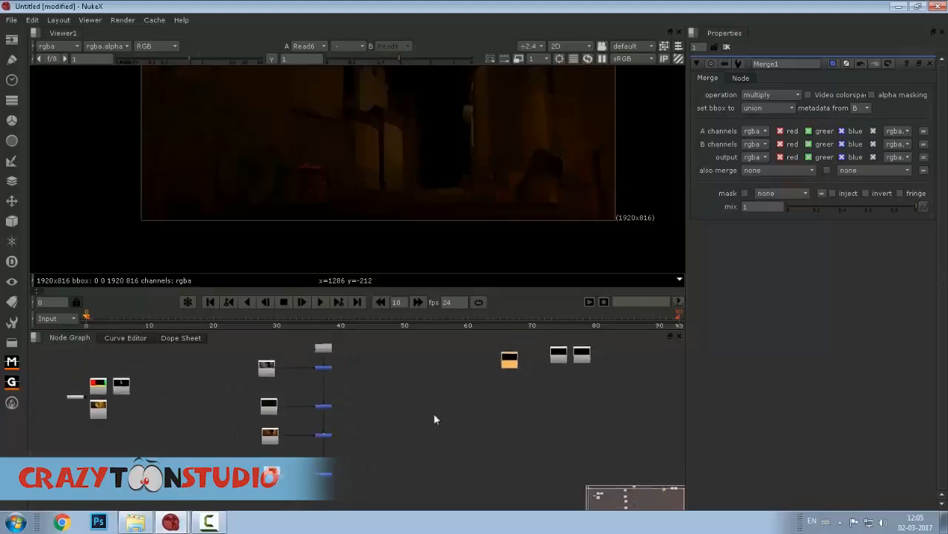
pyautogui.scroll(6, 459, 407)
pyautogui.moveTo(454, 410); pyautogui.dragTo(410, 415)
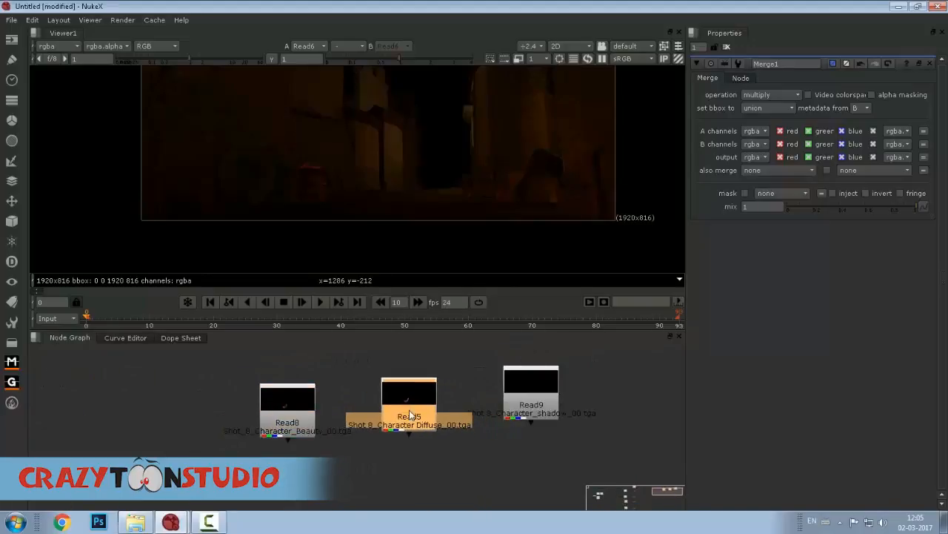
# Add a Merge node combining the Read8 character beauty pass with the Read5 diffuse pass, and arrange the nodes around it.
pyautogui.press('1')
pyautogui.moveTo(357, 394); pyautogui.dragTo(347, 386)
pyautogui.press('m')
pyautogui.scroll(3, 341, 418)
pyautogui.scroll(-2, 346, 420)
pyautogui.moveTo(359, 417); pyautogui.dragTo(381, 366)
pyautogui.moveTo(321, 410); pyautogui.dragTo(229, 398)
pyautogui.moveTo(392, 380); pyautogui.dragTo(203, 450)
pyautogui.scroll(-2, 259, 411)
pyautogui.moveTo(255, 394); pyautogui.dragTo(302, 390)
pyautogui.moveTo(245, 422); pyautogui.dragTo(401, 423)
pyautogui.click(306, 422)
pyautogui.click(310, 391)
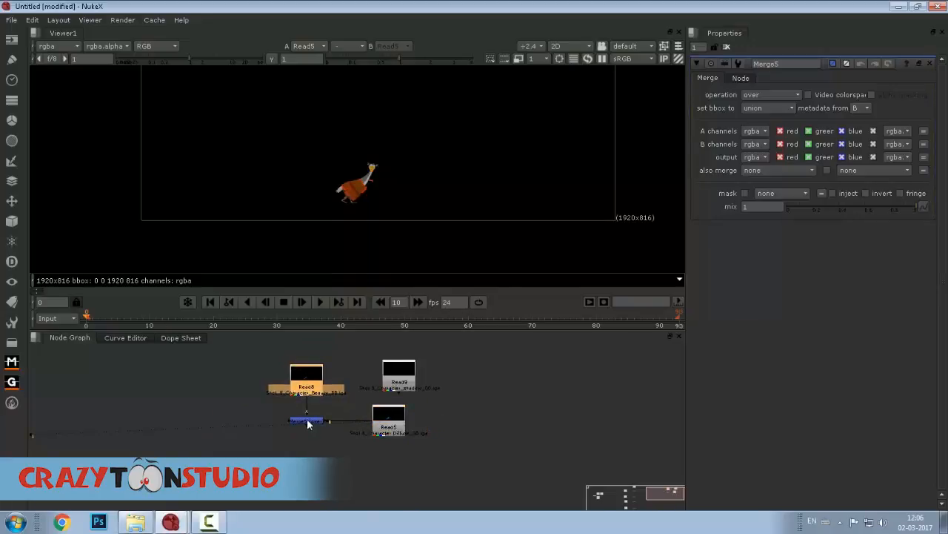
# View the character merge's output, then set its operation to plus and its mix to 0.82.
pyautogui.click(309, 424)
pyautogui.press('1')
pyautogui.scroll(5, 343, 198)
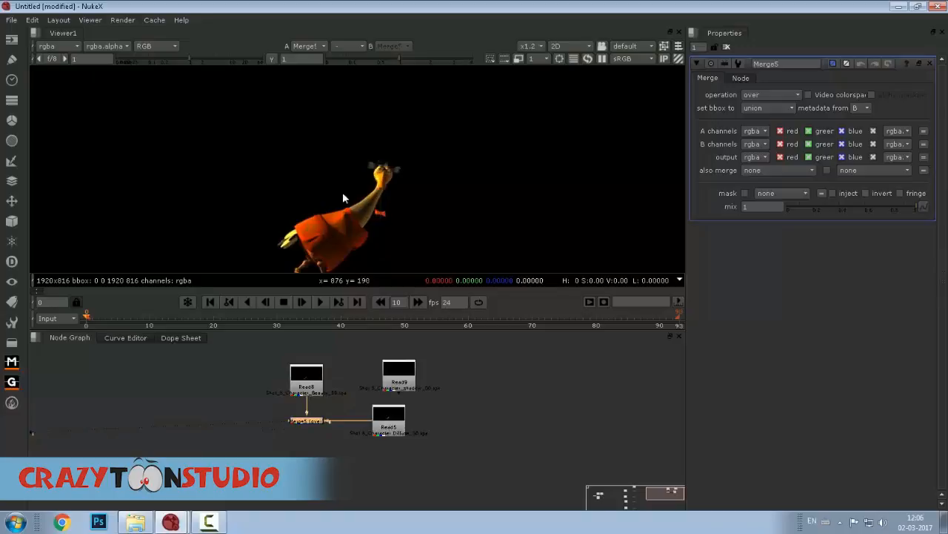
pyautogui.moveTo(343, 194); pyautogui.dragTo(330, 163)
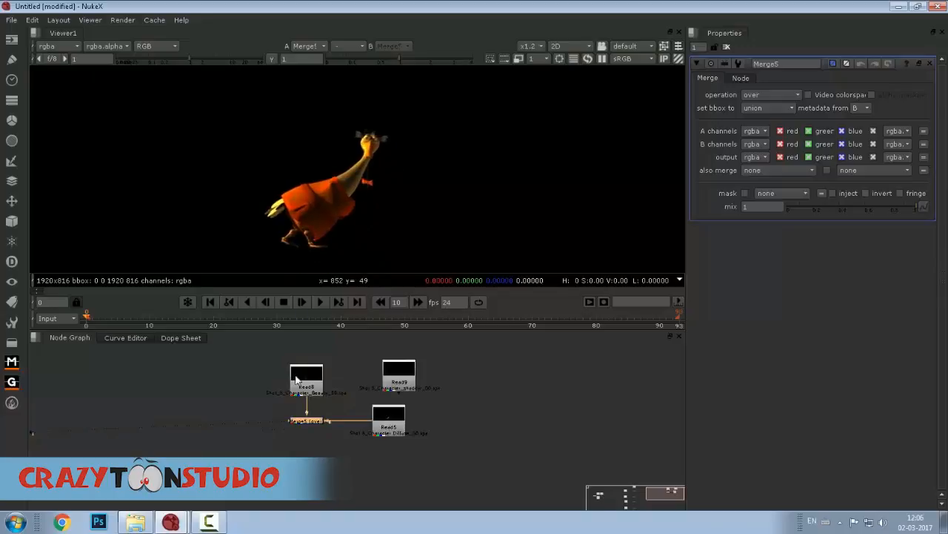
pyautogui.click(763, 95)
pyautogui.click(771, 281)
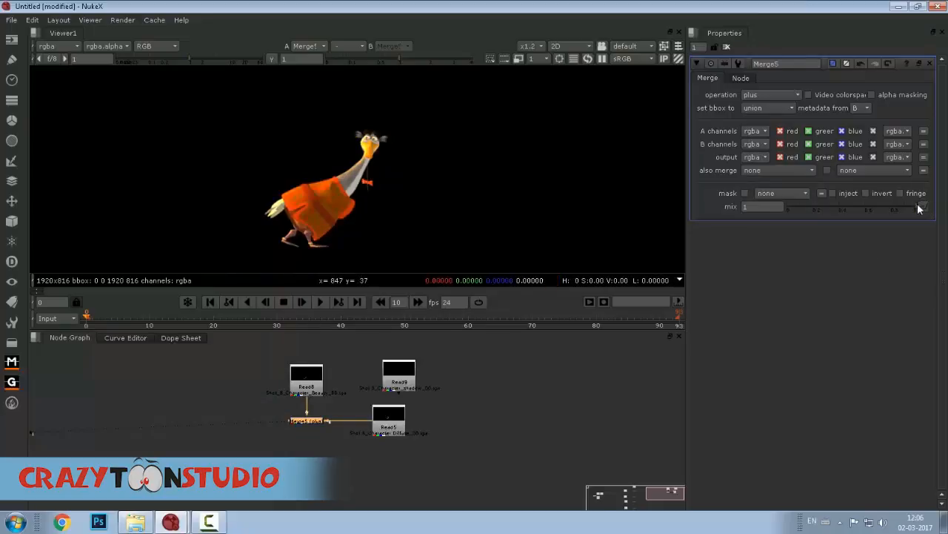
pyautogui.moveTo(915, 211); pyautogui.dragTo(892, 213)
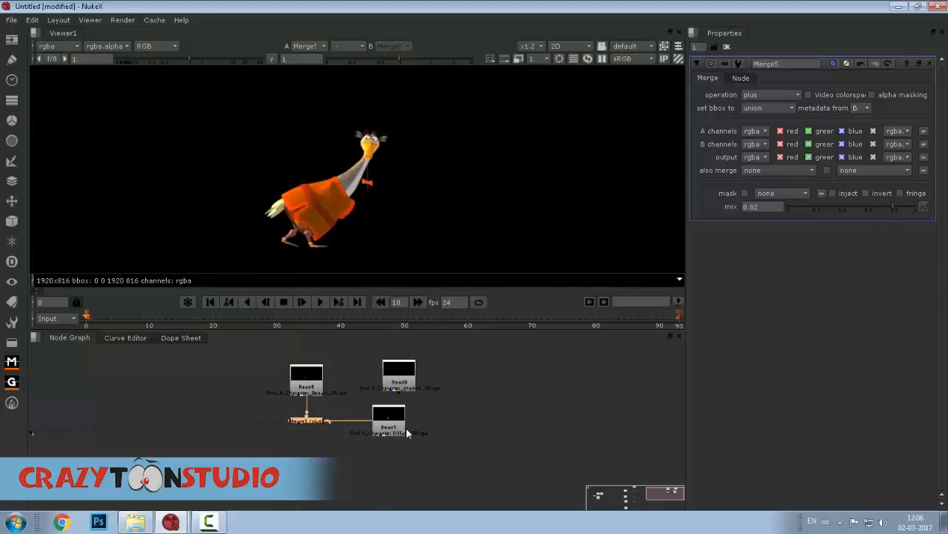
# Add an over Merge node joining the character merge with the background result from Merge4.
pyautogui.scroll(-6, 406, 429)
pyautogui.moveTo(351, 409); pyautogui.dragTo(345, 387)
pyautogui.scroll(3, 286, 451)
pyautogui.moveTo(312, 478); pyautogui.dragTo(459, 409)
pyautogui.click(329, 450)
pyautogui.press('m')
pyautogui.scroll(1, 327, 448)
pyautogui.moveTo(454, 375); pyautogui.dragTo(484, 245)
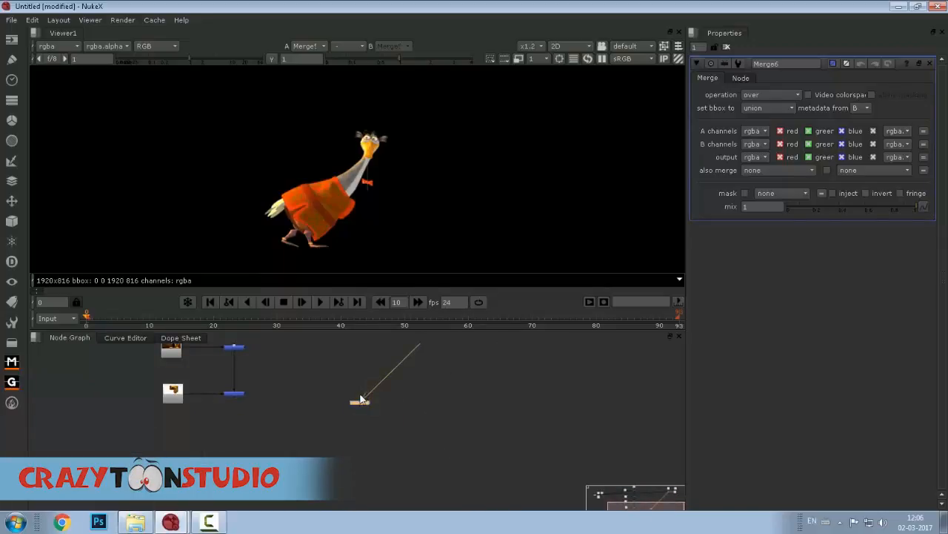
pyautogui.scroll(-2, 324, 403)
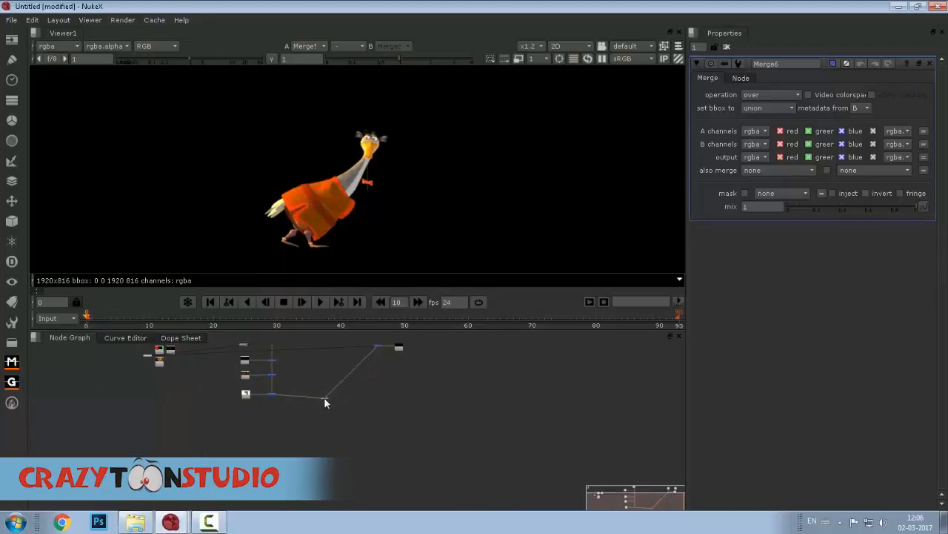
# Align the final over Merge node below the character merge, level with Merge4, and view its output.
pyautogui.moveTo(324, 398); pyautogui.dragTo(375, 394)
pyautogui.scroll(4, 376, 396)
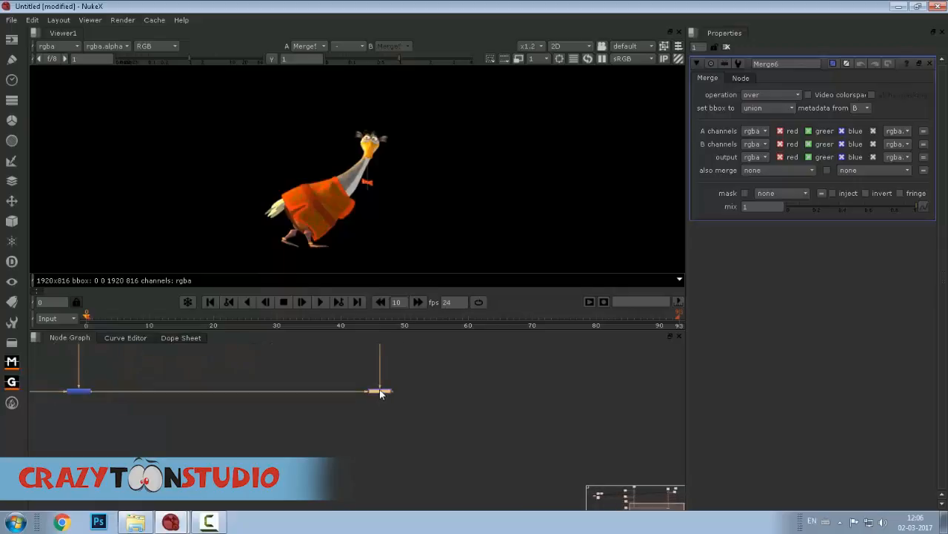
pyautogui.press('1')
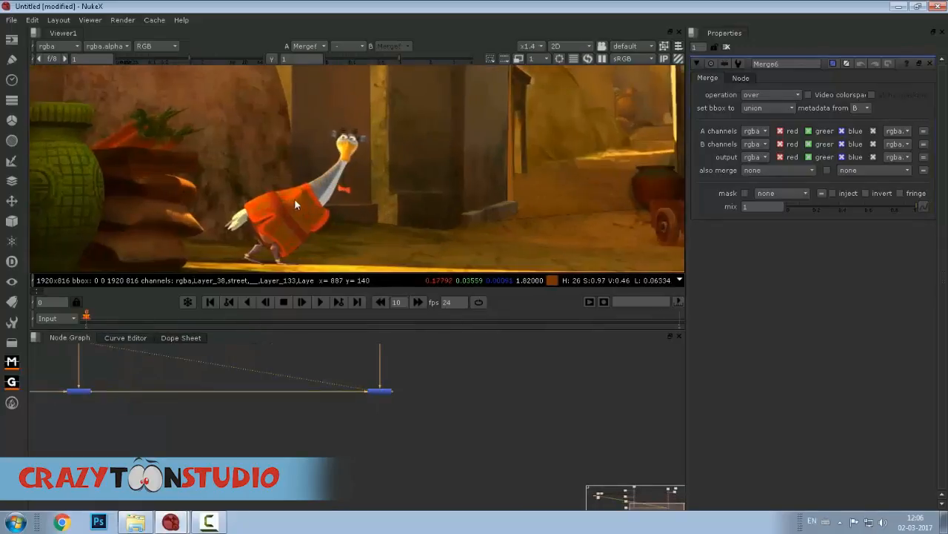
# Enlarge the node graph area and move the unconnected Read9 character shadow node away from the character merge.
pyautogui.scroll(3, 279, 188)
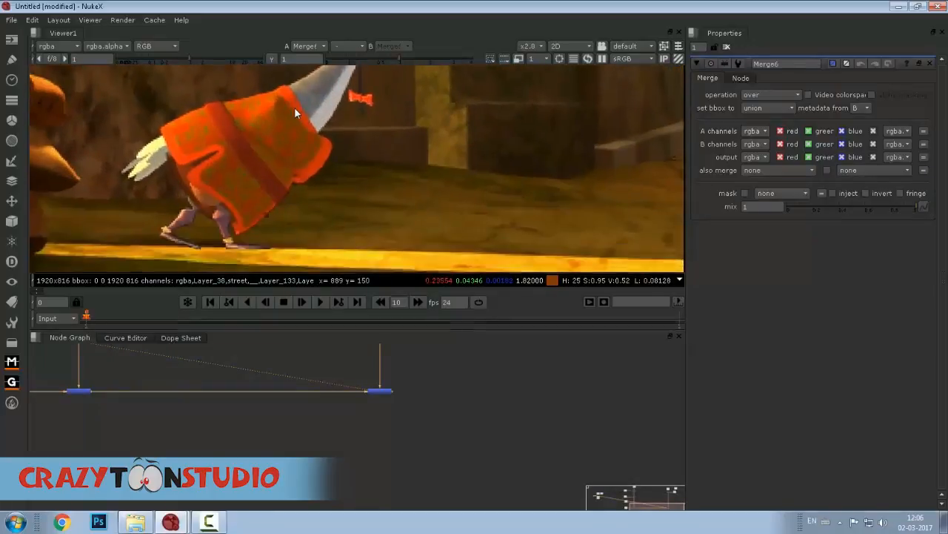
pyautogui.scroll(-4, 289, 124)
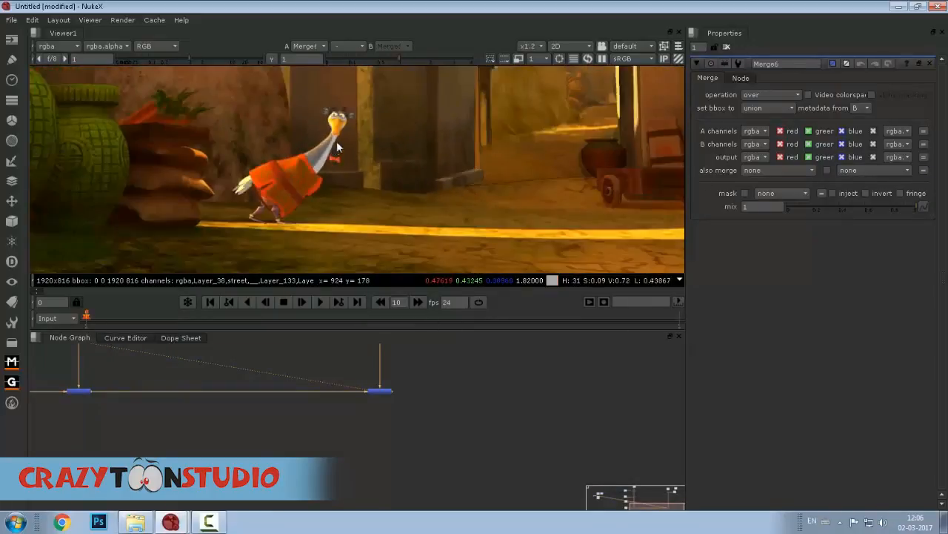
pyautogui.scroll(5, 300, 151)
pyautogui.scroll(-2, 281, 193)
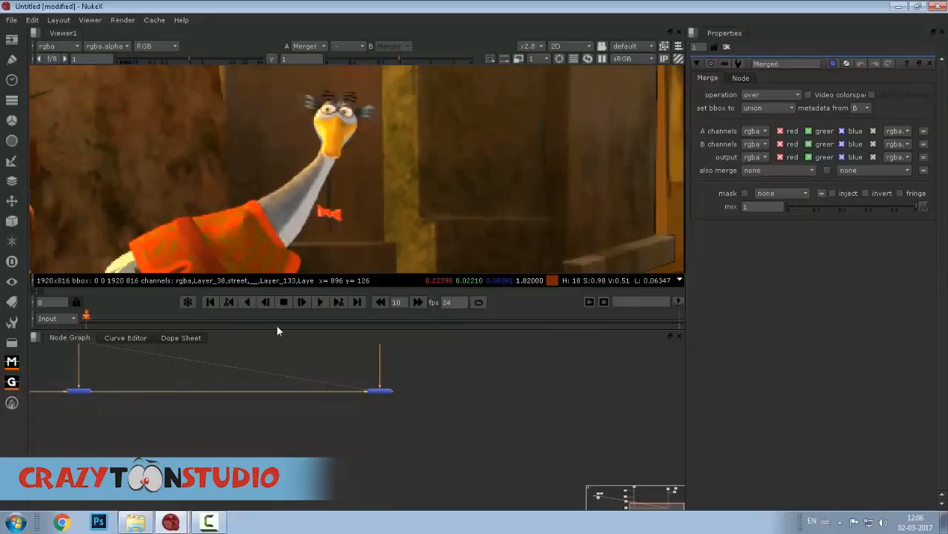
pyautogui.moveTo(279, 330); pyautogui.dragTo(279, 272)
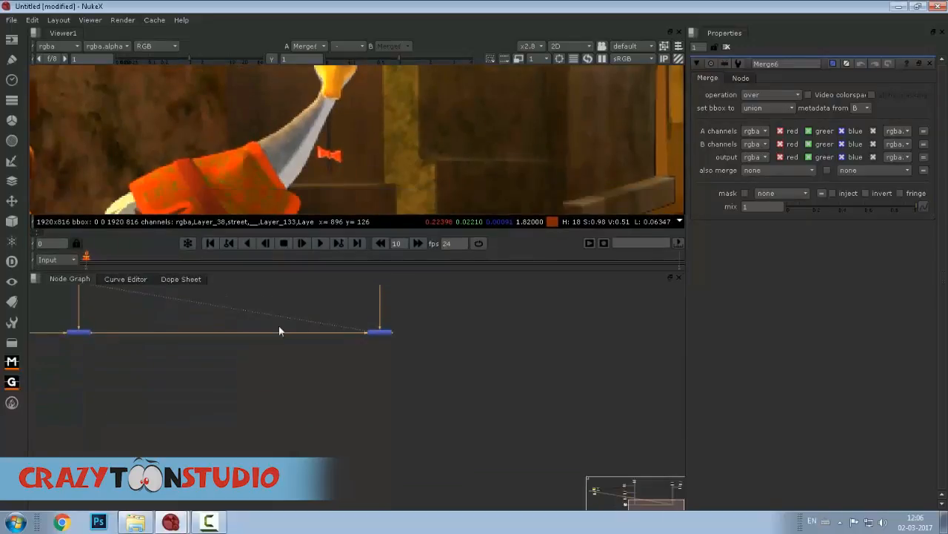
pyautogui.scroll(-3, 379, 404)
pyautogui.moveTo(394, 409); pyautogui.dragTo(394, 414)
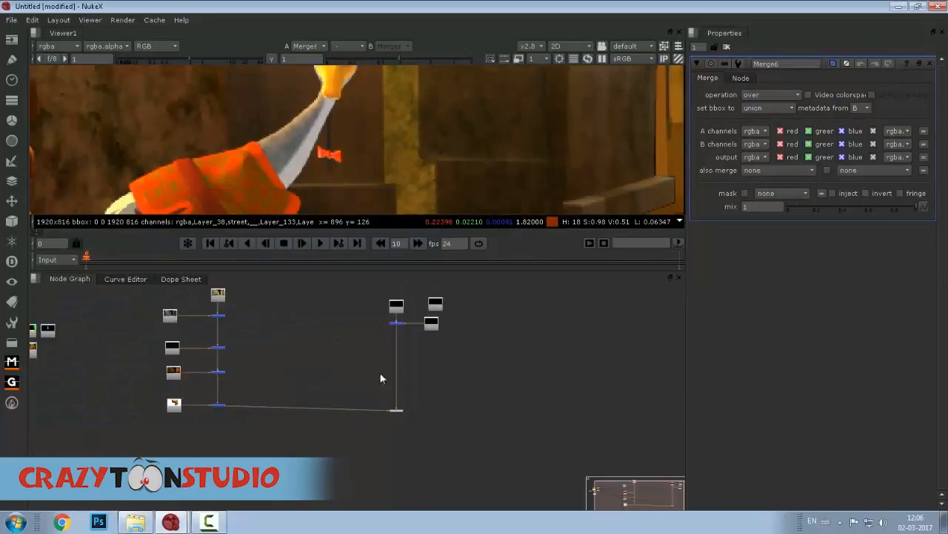
pyautogui.moveTo(383, 379); pyautogui.dragTo(422, 431)
pyautogui.moveTo(472, 361); pyautogui.dragTo(391, 333)
# Examine the ground around the character's feet in the composite, then view the output of Merge1.
pyautogui.moveTo(300, 208); pyautogui.dragTo(372, 143)
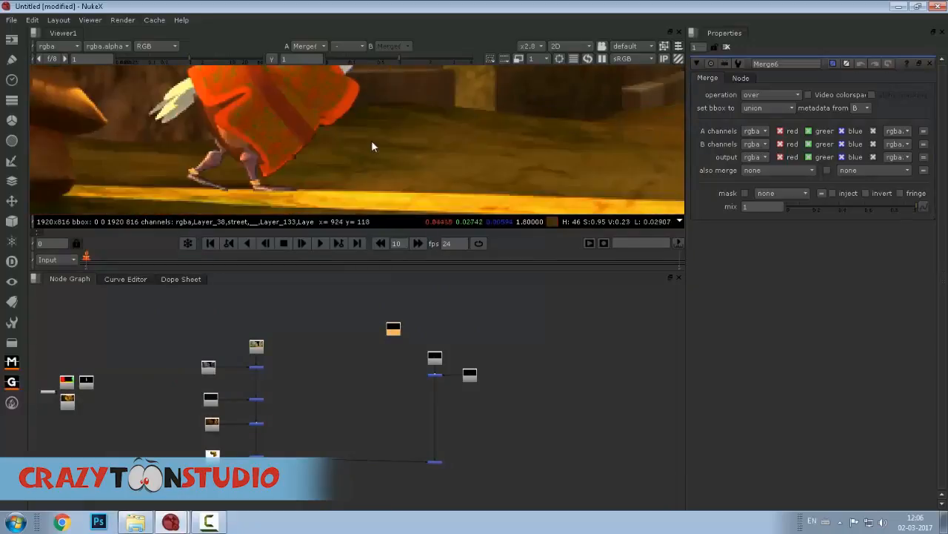
pyautogui.scroll(-1, 371, 143)
pyautogui.scroll(2, 338, 171)
pyautogui.scroll(-4, 330, 163)
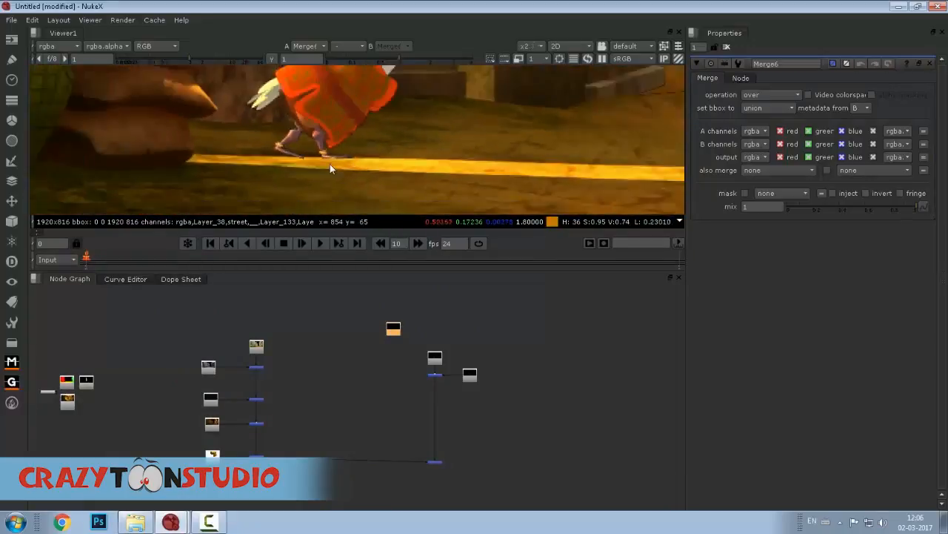
pyautogui.scroll(3, 263, 353)
pyautogui.click(257, 381)
pyautogui.press('1')
pyautogui.click(271, 415)
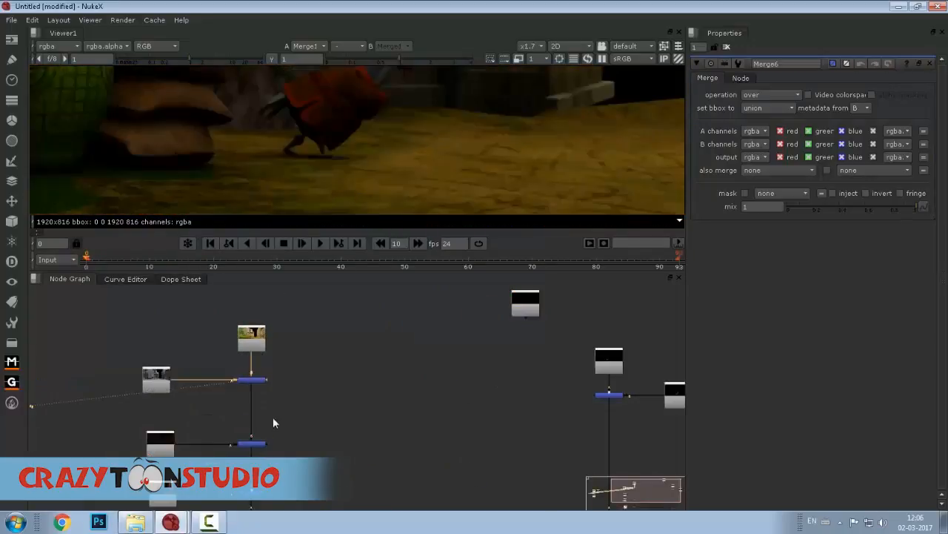
# View the Read7 background beauty pass and examine the strip of light across the ground.
pyautogui.moveTo(269, 452); pyautogui.dragTo(287, 376)
pyautogui.scroll(3, 310, 166)
pyautogui.scroll(3, 284, 358)
pyautogui.moveTo(260, 380); pyautogui.dragTo(277, 346)
pyautogui.click(187, 437)
pyautogui.press('1')
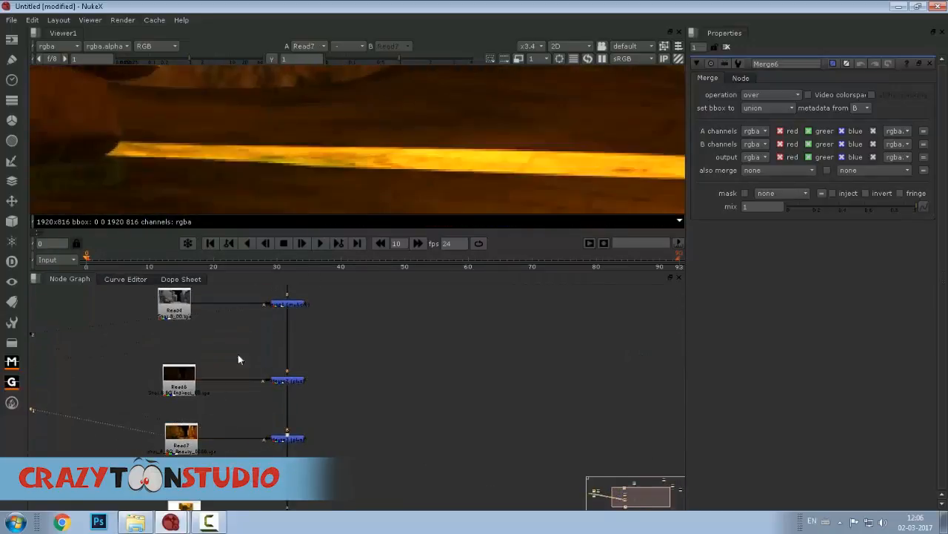
pyautogui.scroll(-4, 314, 167)
pyautogui.moveTo(314, 167); pyautogui.dragTo(275, 147)
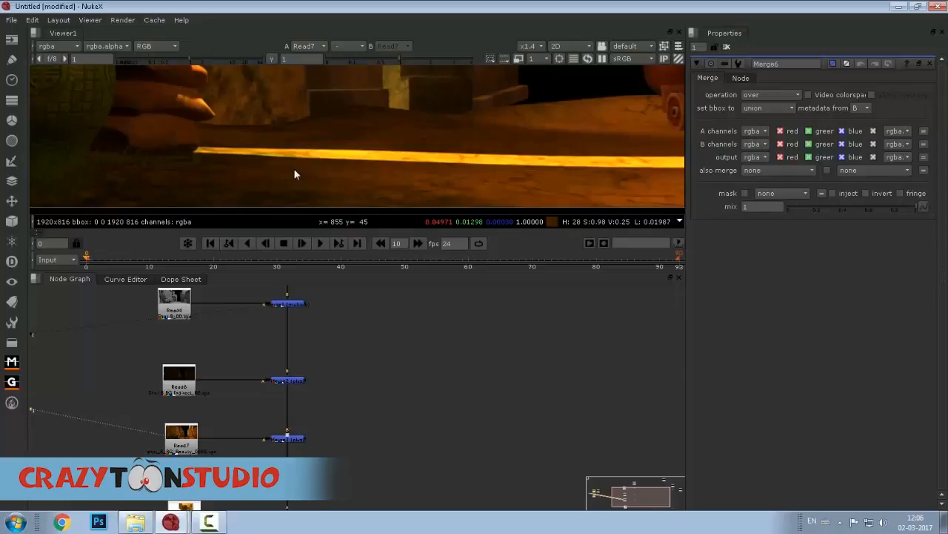
pyautogui.scroll(-1, 307, 200)
pyautogui.scroll(-3, 288, 371)
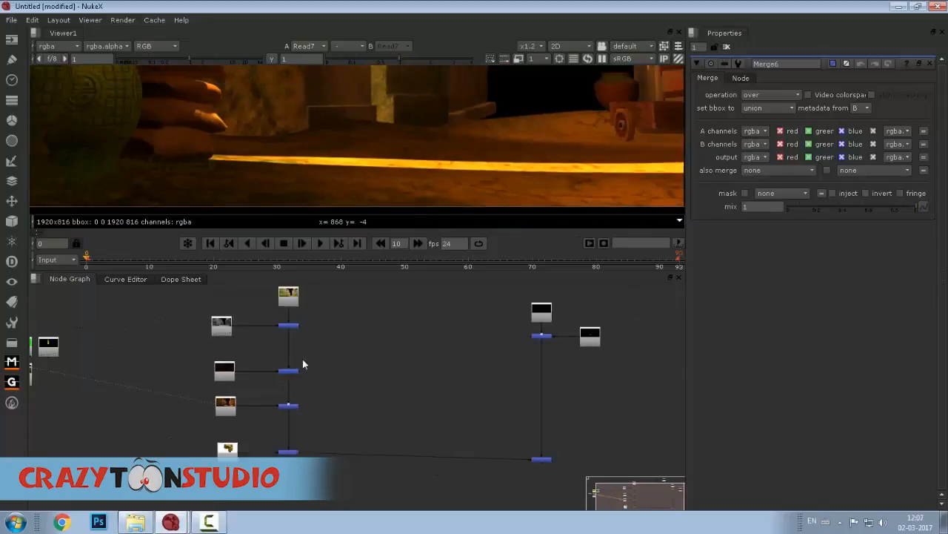
pyautogui.moveTo(292, 343); pyautogui.dragTo(292, 400)
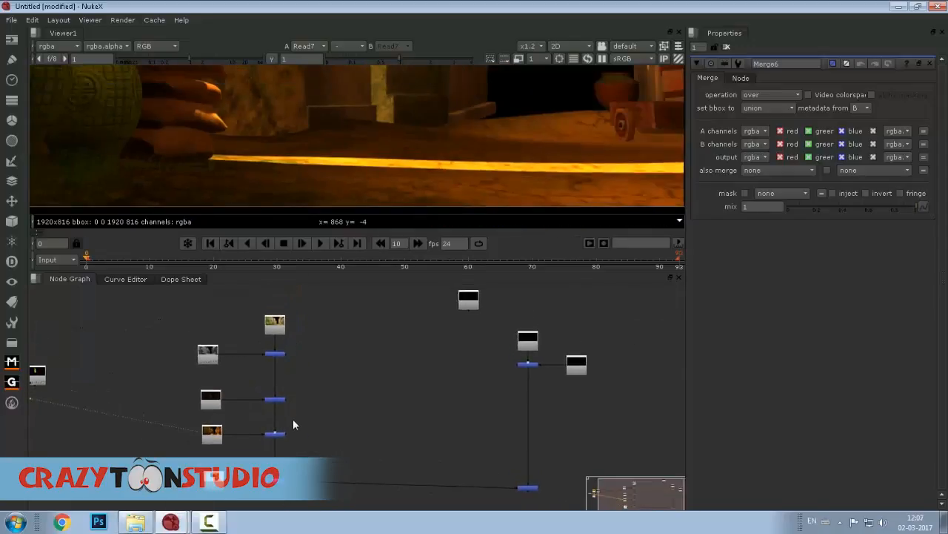
pyautogui.scroll(5, 277, 381)
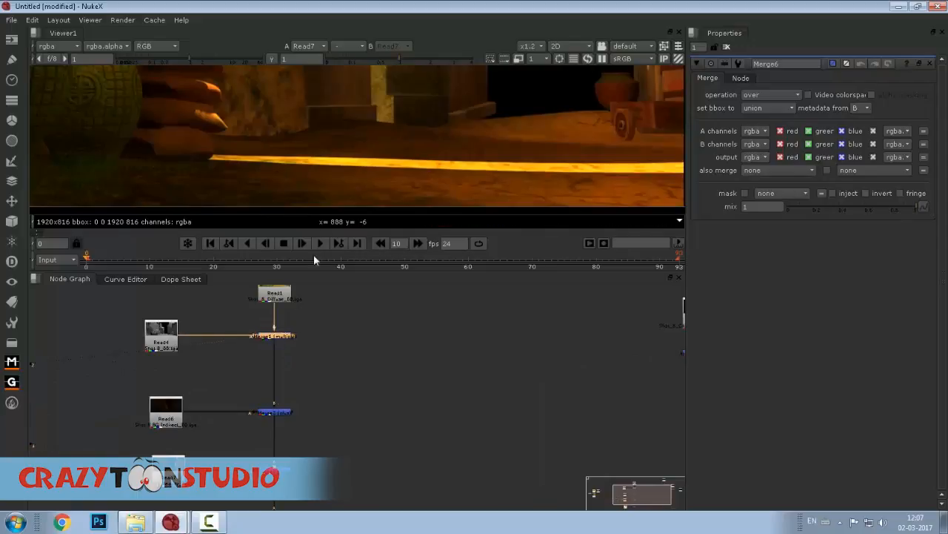
# Compare the outputs of Merge1 and Merge3 around the character's shadow on the ground.
pyautogui.press('1')
pyautogui.scroll(3, 223, 144)
pyautogui.moveTo(153, 124)
pyautogui.mouseDown()
pyautogui.moveTo(333, 187)
pyautogui.moveTo(415, 198)
pyautogui.mouseUp()
pyautogui.moveTo(278, 414); pyautogui.dragTo(286, 350)
pyautogui.scroll(1, 284, 350)
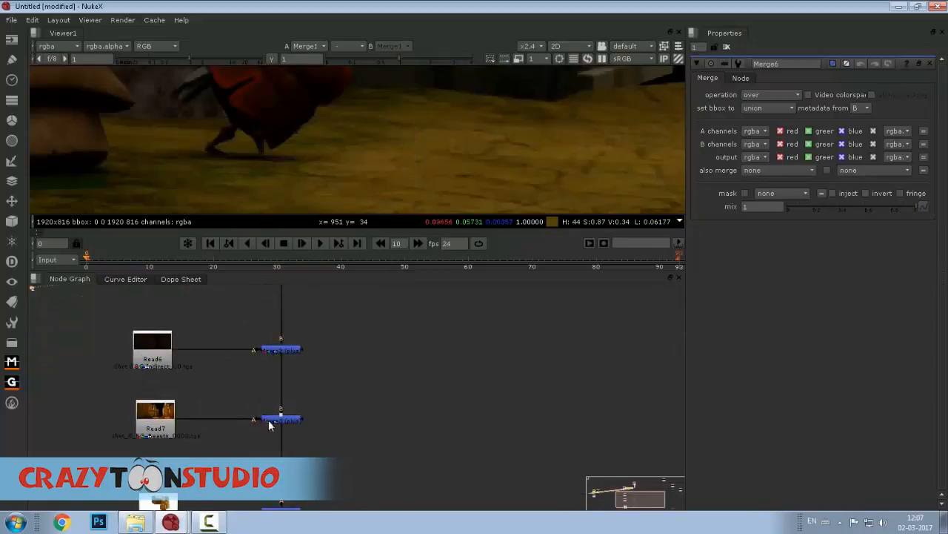
pyautogui.click(269, 425)
pyautogui.press('2')
pyautogui.scroll(-2, 228, 142)
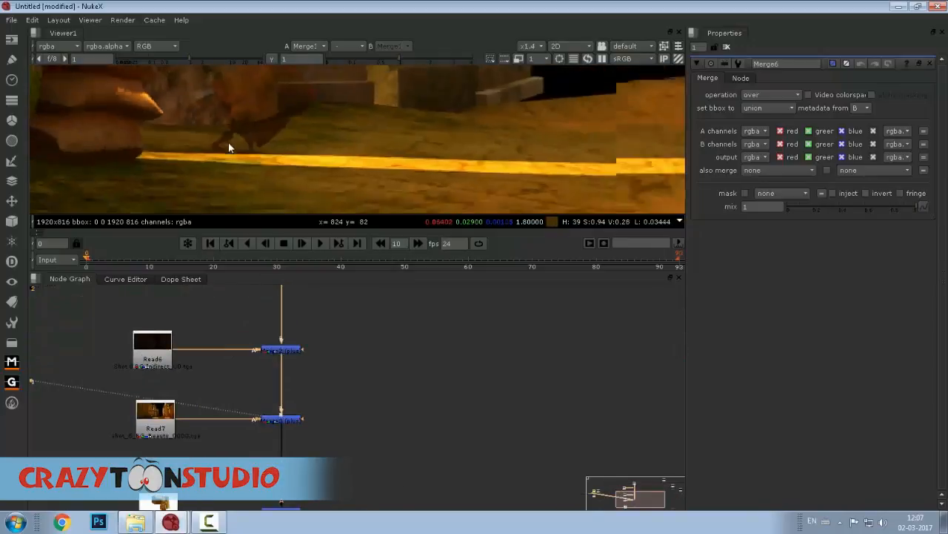
pyautogui.scroll(-2, 228, 142)
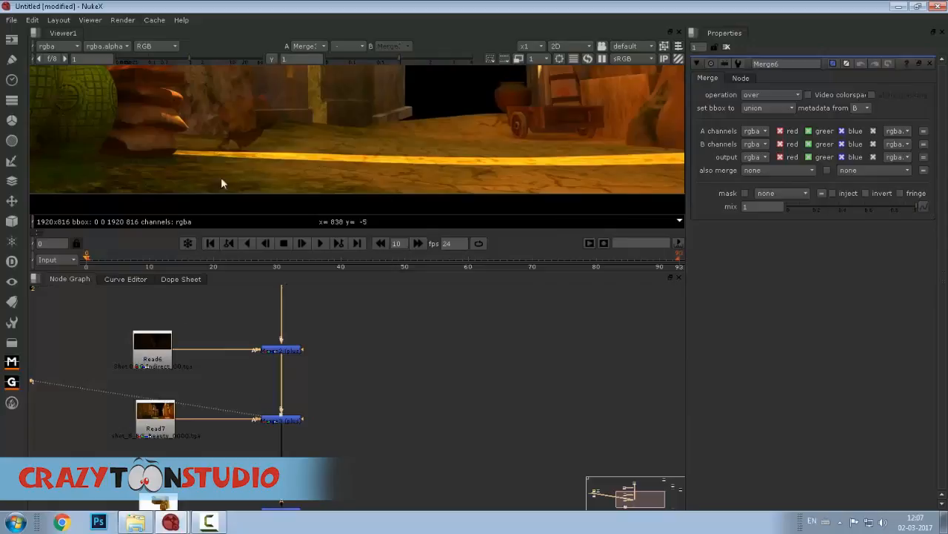
# View the Read7 beauty pass again, then switch back to the Merge3 output.
pyautogui.moveTo(161, 420); pyautogui.dragTo(158, 415)
pyautogui.press('1')
pyautogui.click(200, 315)
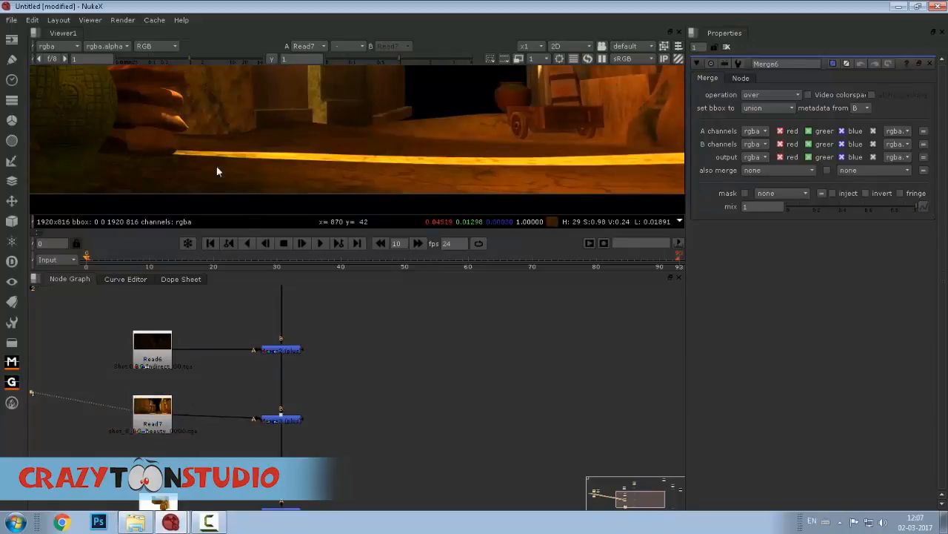
pyautogui.click(282, 421)
pyautogui.press('1')
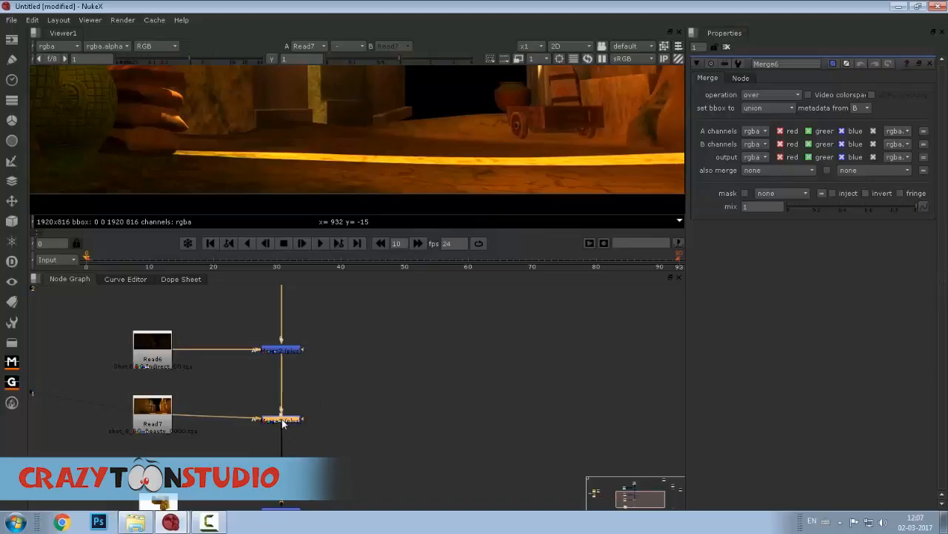
# Locate the Read9 character shadow node in the graph and view its output.
pyautogui.click(393, 378)
pyautogui.scroll(-9, 393, 377)
pyautogui.scroll(10, 442, 356)
pyautogui.click(438, 337)
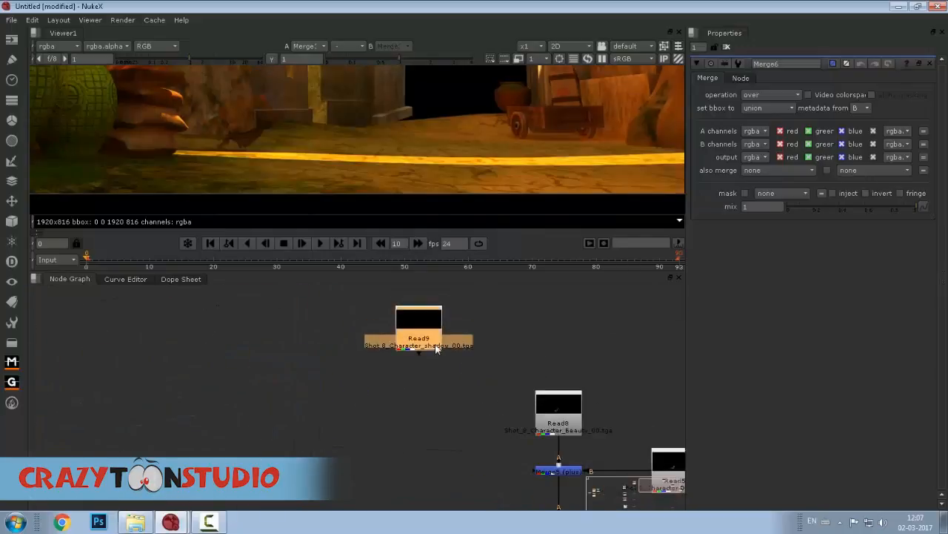
pyautogui.press('1')
# Move Read7 farther away from Merge3 and place the Read9 shadow node above their connection.
pyautogui.scroll(-4, 426, 346)
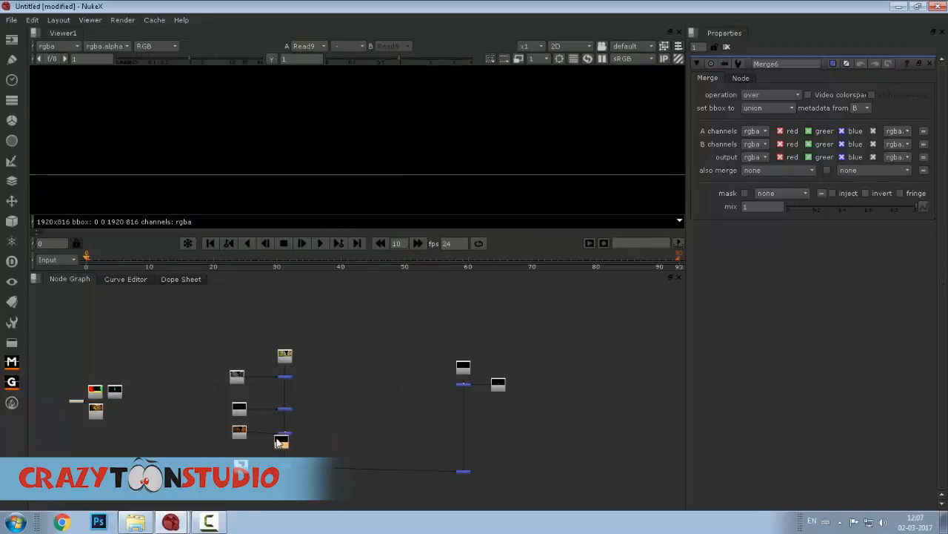
pyautogui.scroll(4, 260, 423)
pyautogui.moveTo(353, 404); pyautogui.dragTo(143, 408)
pyautogui.scroll(-3, 372, 382)
pyautogui.moveTo(394, 350); pyautogui.dragTo(287, 358)
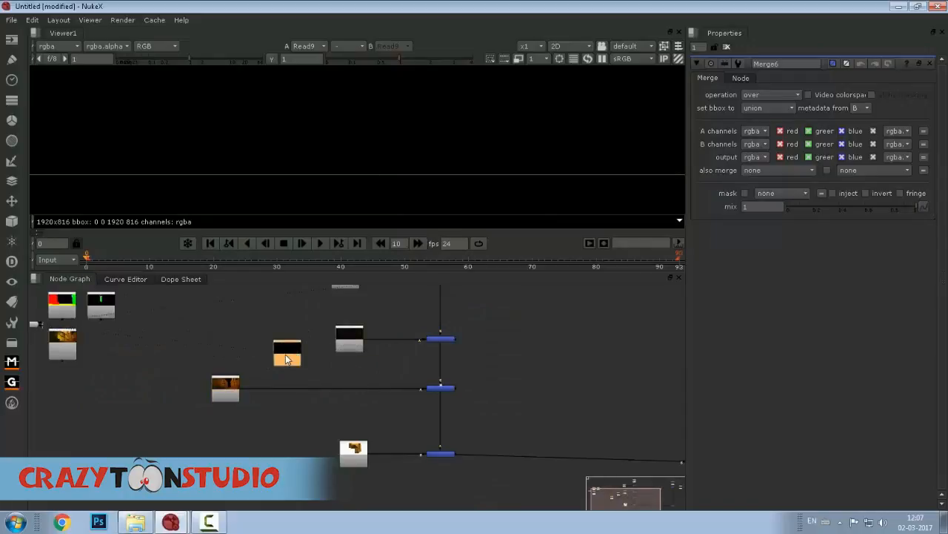
# Try an over Merge node placing the Read9 shadow on Read7 ahead of Merge3, and view its output.
pyautogui.click(211, 392)
pyautogui.scroll(5, 265, 371)
pyautogui.press('m')
pyautogui.moveTo(285, 392); pyautogui.dragTo(334, 416)
pyautogui.moveTo(311, 386); pyautogui.dragTo(322, 346)
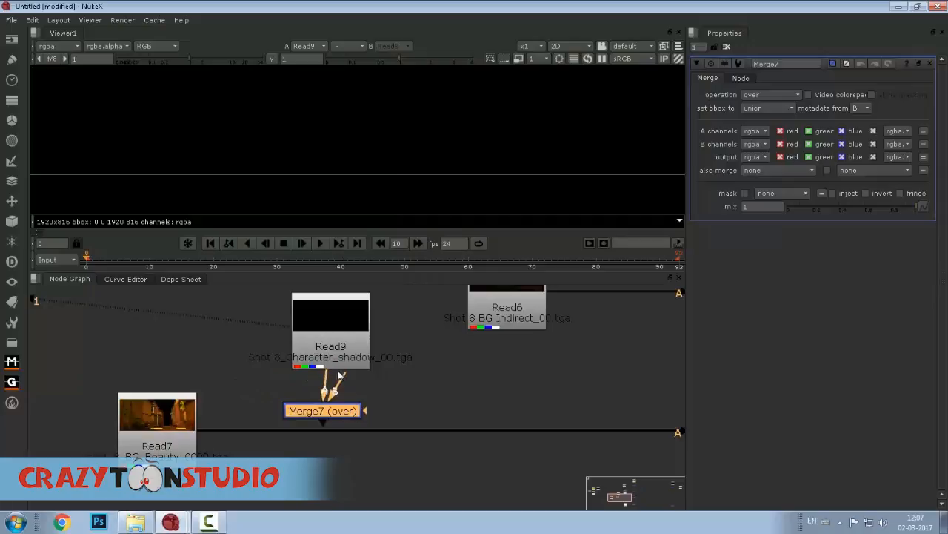
pyautogui.moveTo(251, 428); pyautogui.dragTo(330, 438)
pyautogui.press('1')
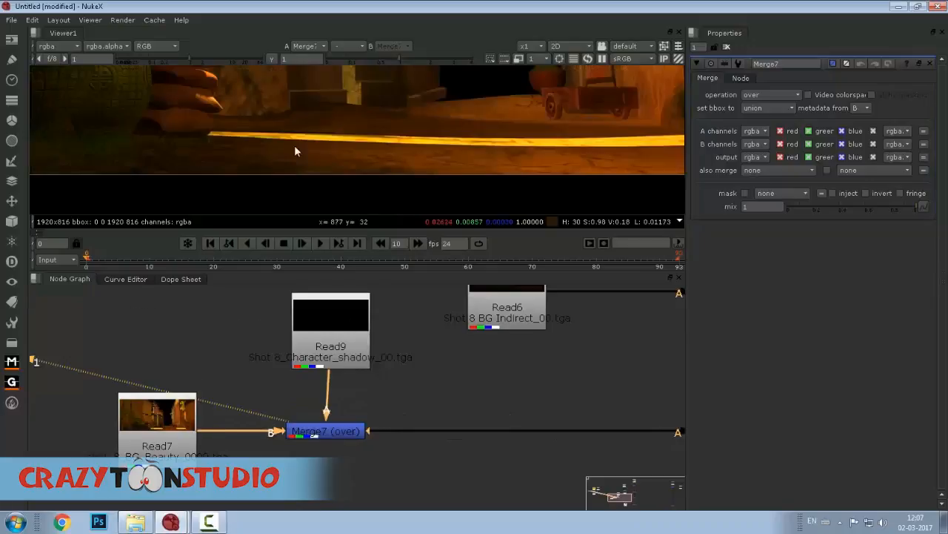
pyautogui.scroll(-2, 299, 137)
pyautogui.scroll(6, 291, 134)
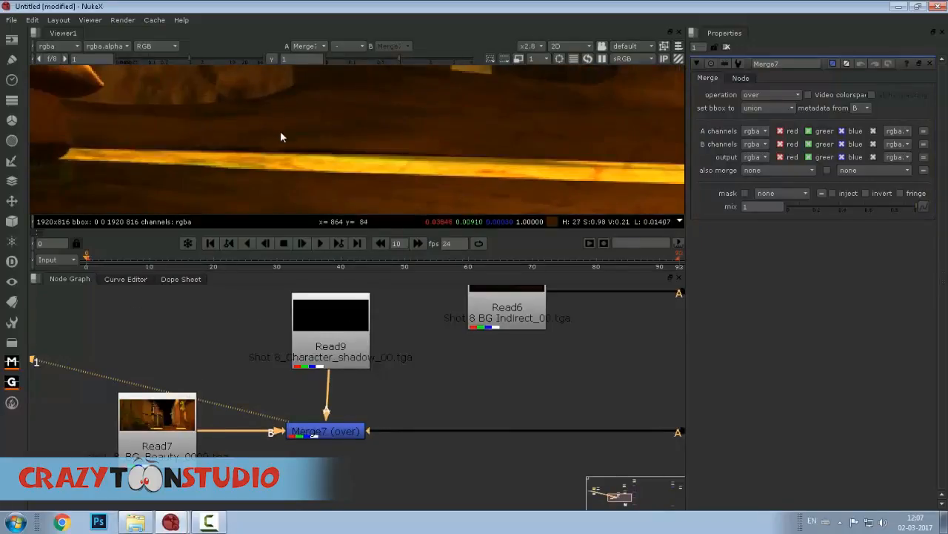
# Align Read9 above Merge7 and compare the Read7 and Merge7 outputs close up on the light strip.
pyautogui.moveTo(342, 357); pyautogui.dragTo(337, 357)
pyautogui.click(189, 409)
pyautogui.press('1')
pyautogui.click(318, 436)
pyautogui.press('1')
pyautogui.scroll(4, 415, 167)
pyautogui.moveTo(438, 163); pyautogui.dragTo(239, 155)
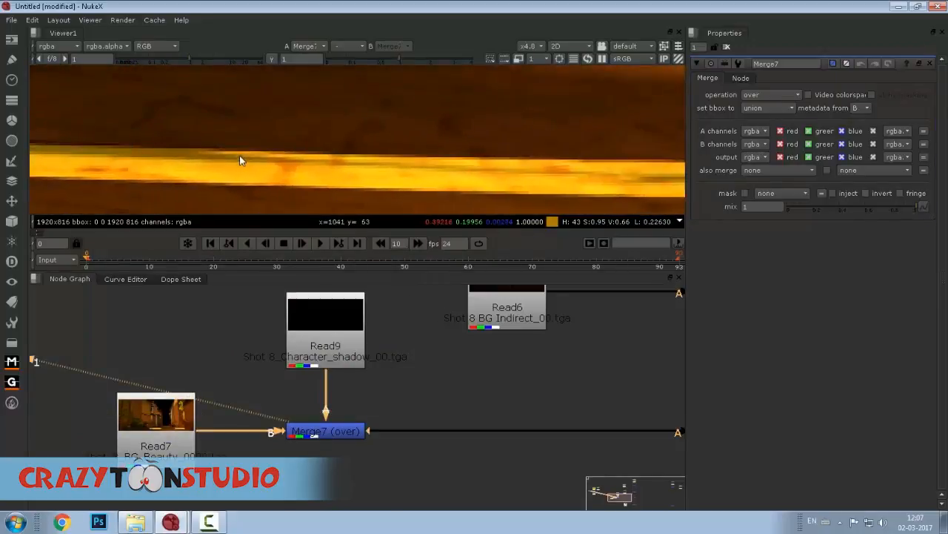
# Compare Read7 with Merge7 again over a wider area of the ground and light strip.
pyautogui.scroll(-5, 356, 176)
pyautogui.click(174, 426)
pyautogui.press('1')
pyautogui.click(320, 431)
pyautogui.press('1')
pyautogui.moveTo(307, 180); pyautogui.dragTo(257, 171)
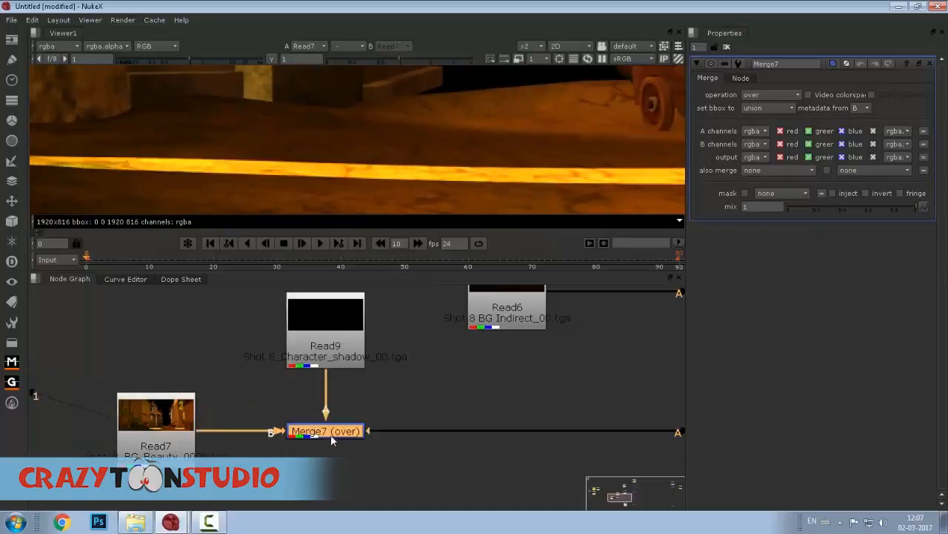
pyautogui.scroll(-4, 340, 180)
pyautogui.moveTo(339, 180); pyautogui.dragTo(293, 150)
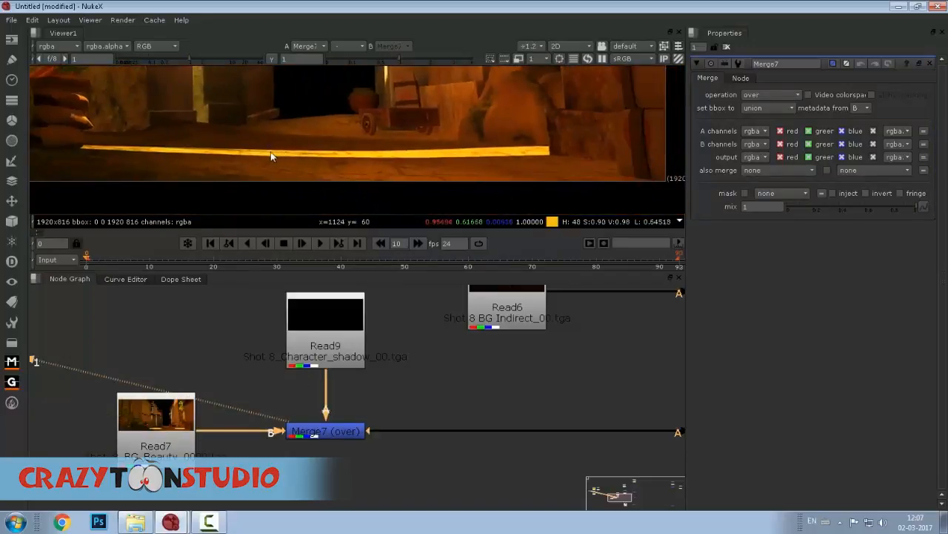
pyautogui.scroll(-2, 285, 173)
pyautogui.scroll(5, 275, 169)
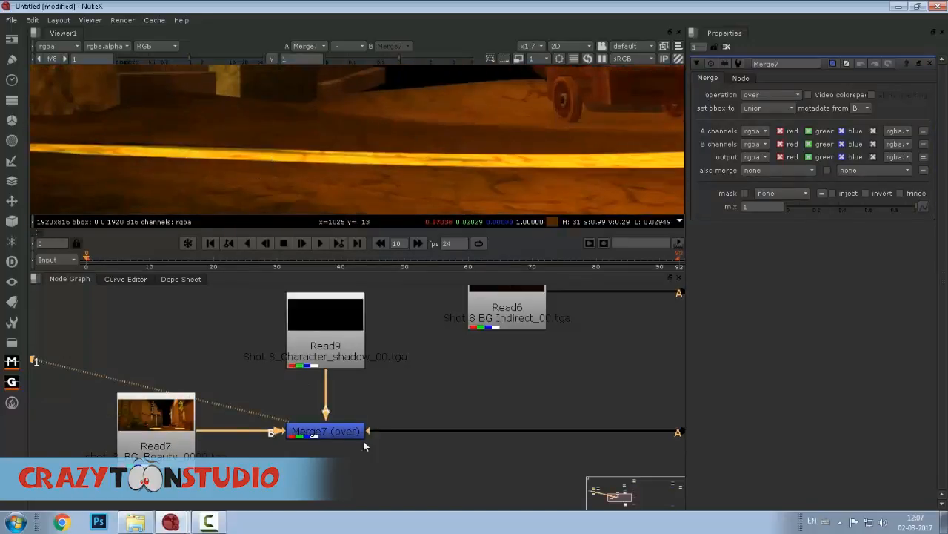
# Go to frame 50 and examine the shadow in the Merge7 output along the light strip.
pyautogui.click(404, 261)
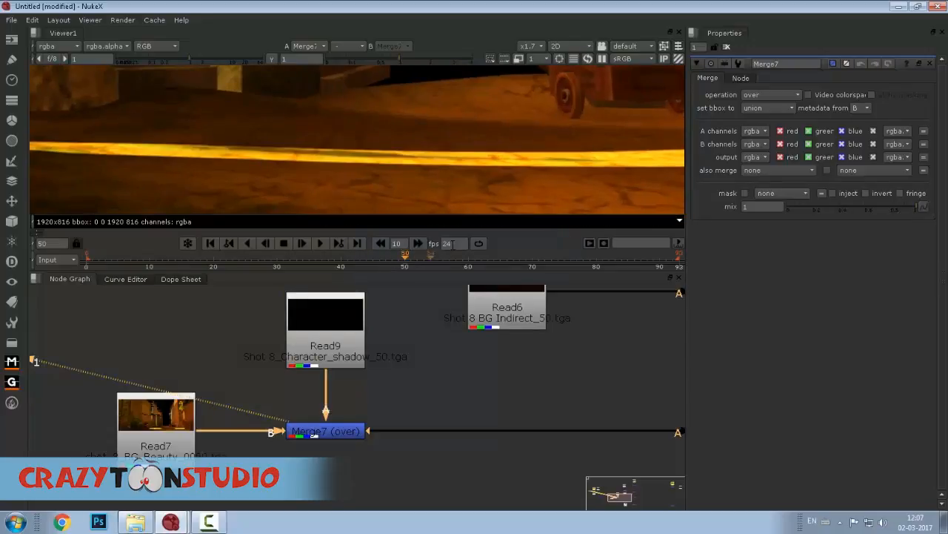
pyautogui.scroll(-5, 324, 173)
pyautogui.scroll(5, 284, 176)
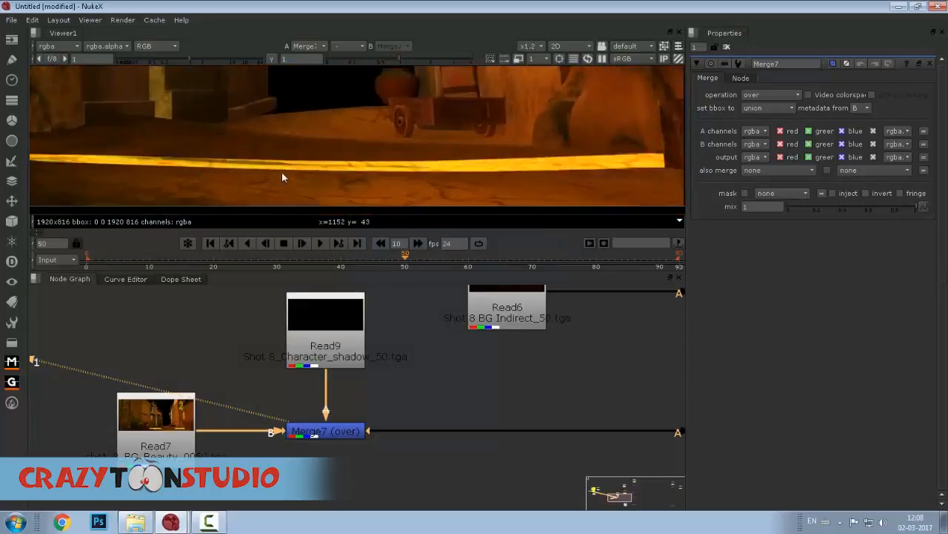
pyautogui.scroll(-3, 214, 166)
# Delete the Merge7 node between Read7 and Merge3, disconnecting the Read9 shadow pass.
pyautogui.moveTo(324, 353); pyautogui.dragTo(299, 348)
pyautogui.scroll(-3, 332, 381)
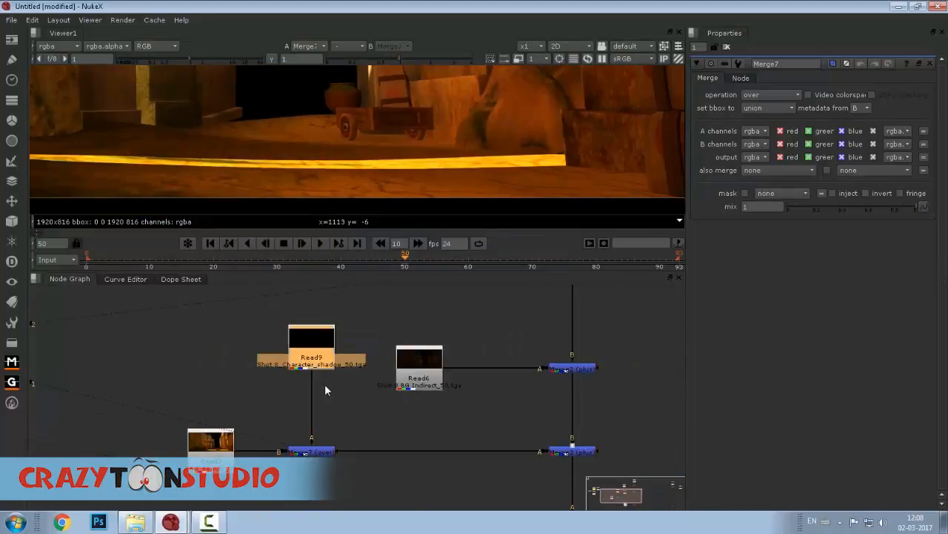
pyautogui.click(356, 404)
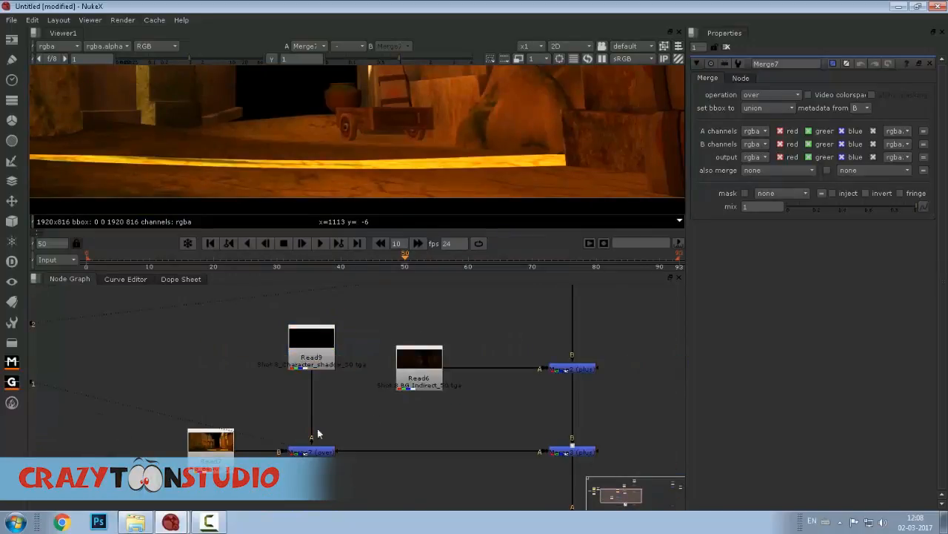
pyautogui.moveTo(266, 409); pyautogui.dragTo(357, 478)
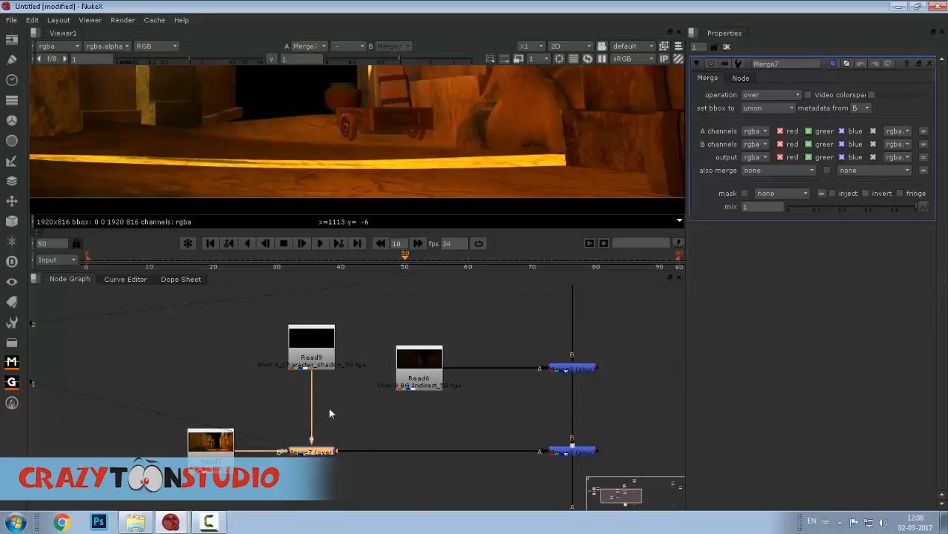
pyautogui.press('Delete')
# Insert a Grade node between Read7 and Merge3 and connect its mask input to the Read9 shadow pass.
pyautogui.moveTo(307, 413); pyautogui.dragTo(313, 431)
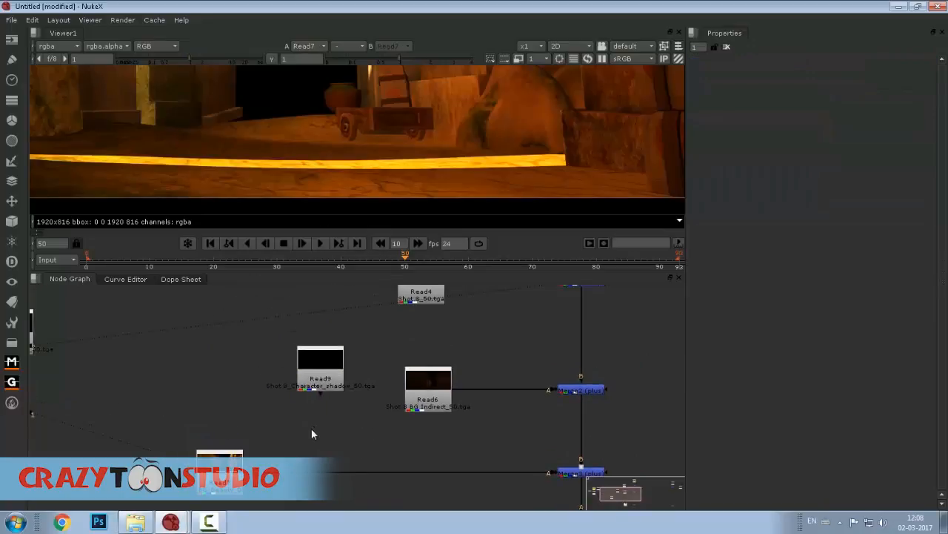
pyautogui.press('g')
pyautogui.moveTo(313, 432); pyautogui.dragTo(320, 365)
pyautogui.click(355, 425)
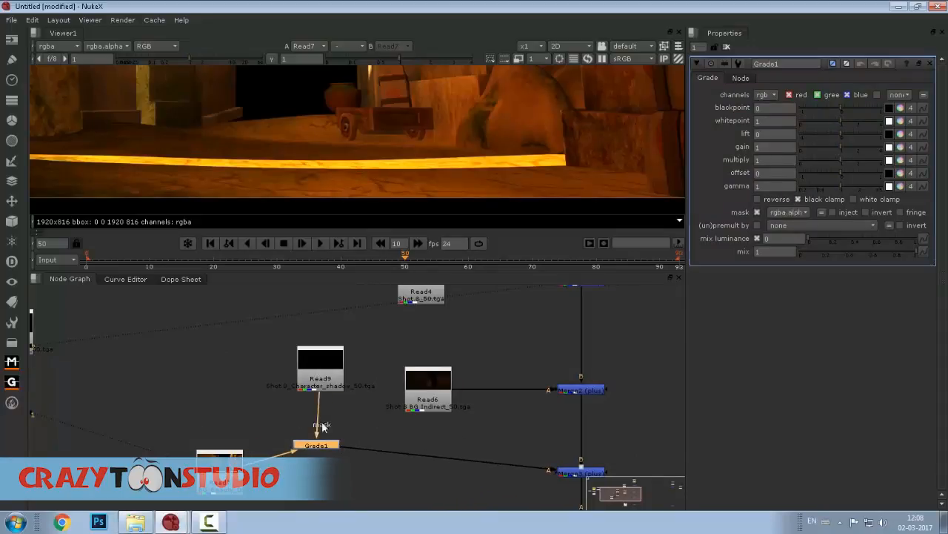
# Align Grade1 with Read7 and Merge3, show its output in the viewer and lower its gain to 0.025.
pyautogui.moveTo(320, 446); pyautogui.dragTo(323, 478)
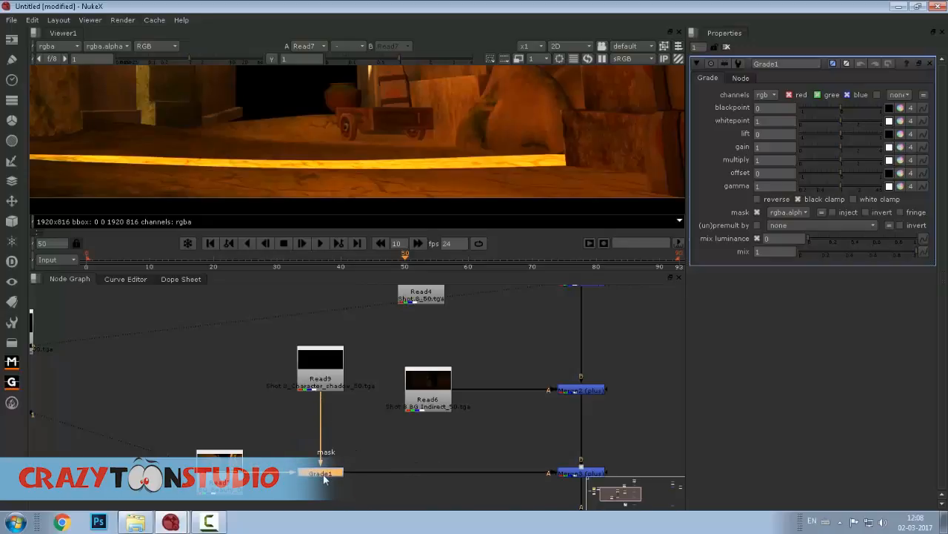
pyautogui.press('1')
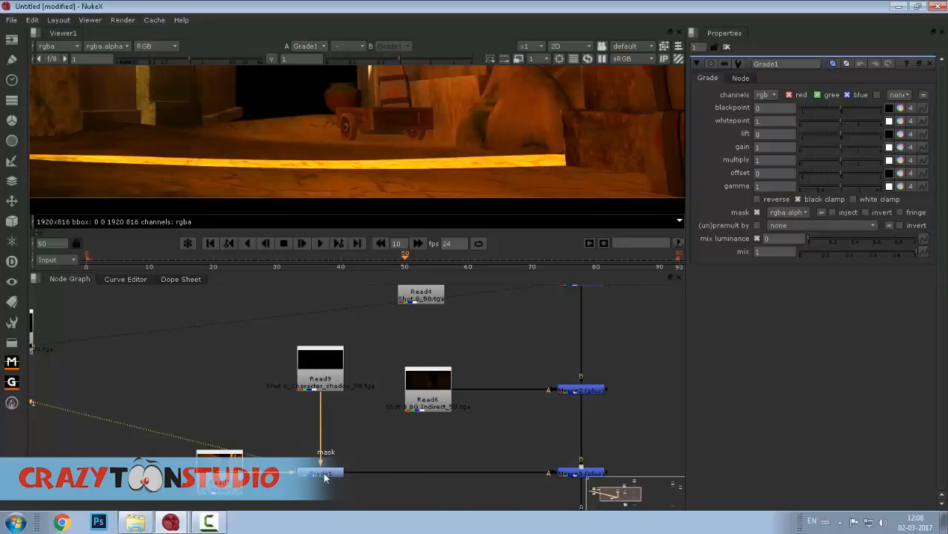
pyautogui.moveTo(838, 144); pyautogui.dragTo(803, 147)
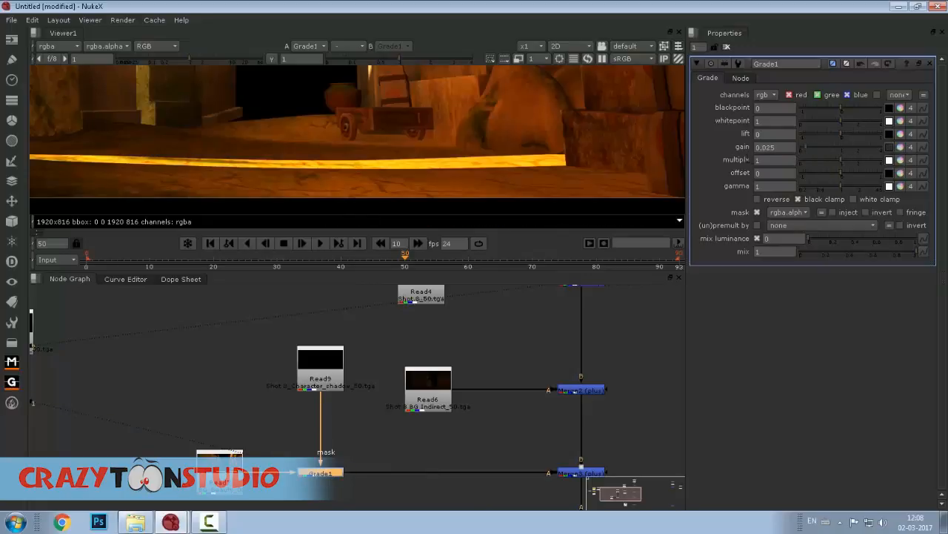
pyautogui.scroll(2, 222, 166)
pyautogui.moveTo(305, 209); pyautogui.dragTo(201, 156)
pyautogui.moveTo(324, 474); pyautogui.dragTo(268, 428)
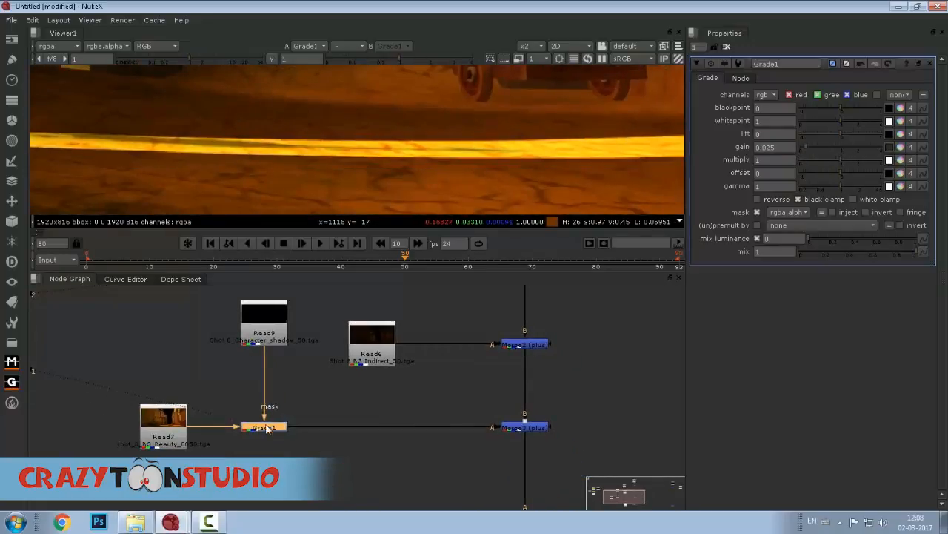
# Set Grade1's gain to -5 to deepen the shadow on the light strip, and keep its whitepoint at 1.
pyautogui.moveTo(243, 143); pyautogui.dragTo(306, 159)
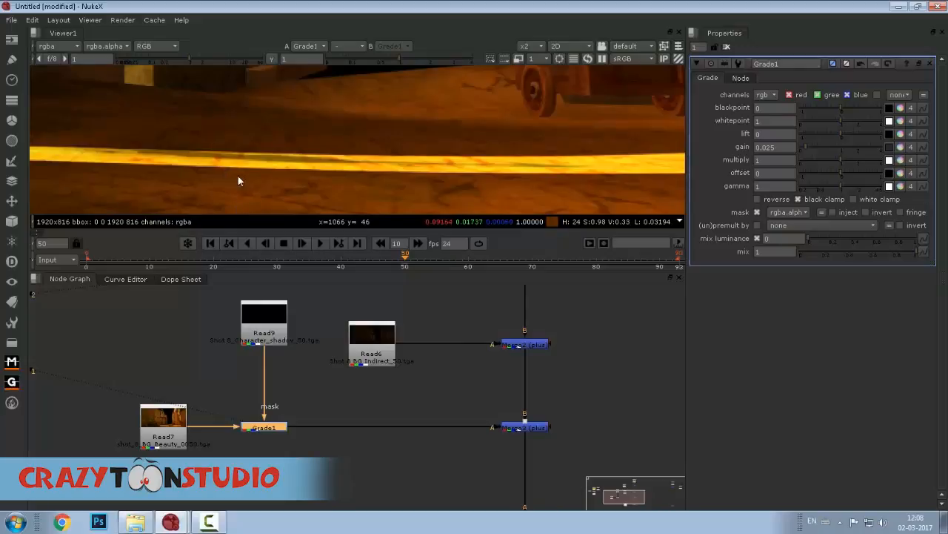
pyautogui.moveTo(232, 144); pyautogui.dragTo(314, 179)
pyautogui.moveTo(206, 133); pyautogui.dragTo(365, 193)
pyautogui.moveTo(805, 146); pyautogui.dragTo(796, 146)
pyautogui.click(756, 146)
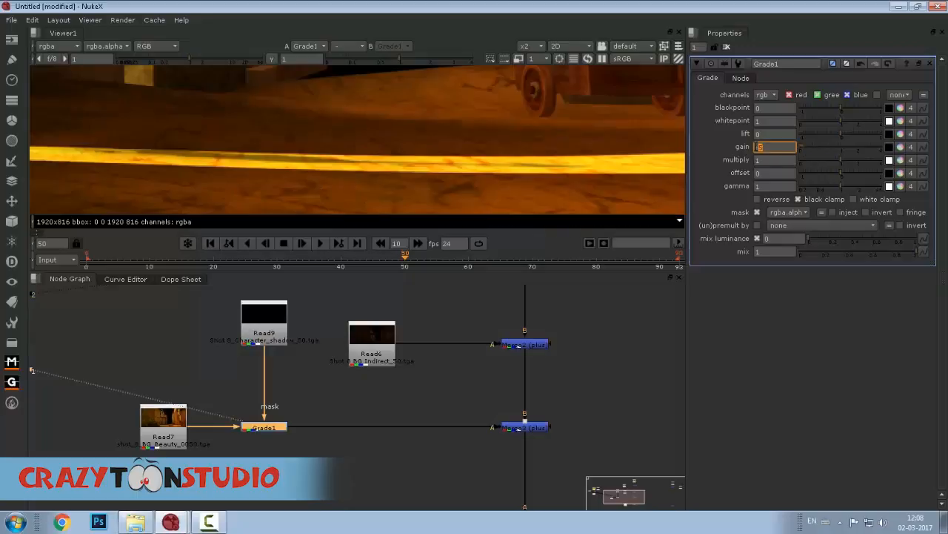
pyautogui.write('-5')
pyautogui.press('Return')
pyautogui.moveTo(842, 119); pyautogui.dragTo(819, 118)
pyautogui.keyDown('ctrl'); pyautogui.click(846, 119); pyautogui.keyUp('ctrl')
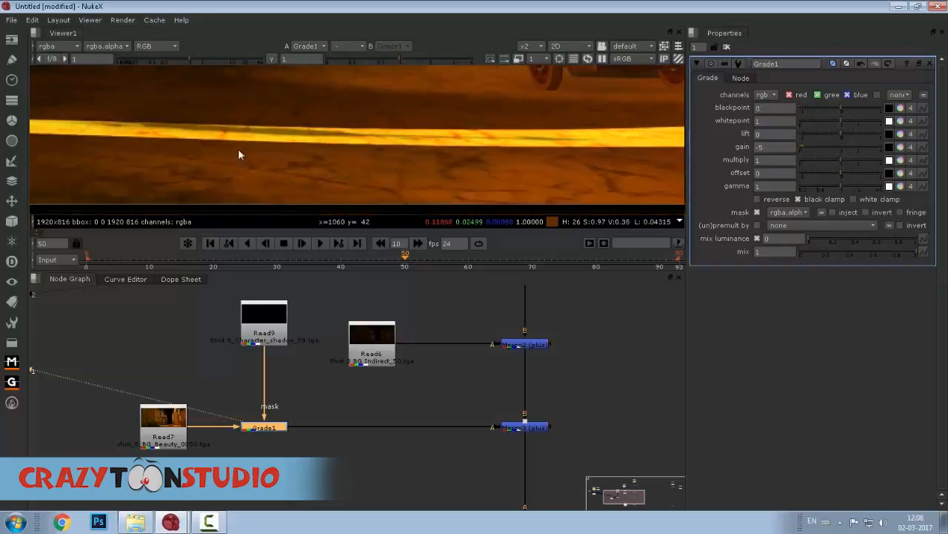
# Examine the graded shadow along the light strip at frame 50 and at frame 0.
pyautogui.scroll(-3, 300, 121)
pyautogui.scroll(-1, 277, 163)
pyautogui.scroll(10, 277, 166)
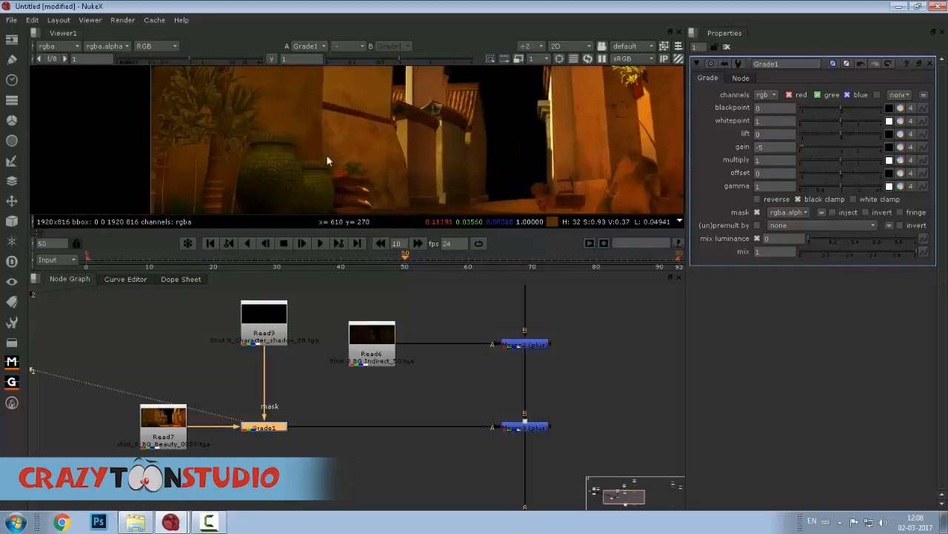
pyautogui.scroll(-4, 365, 148)
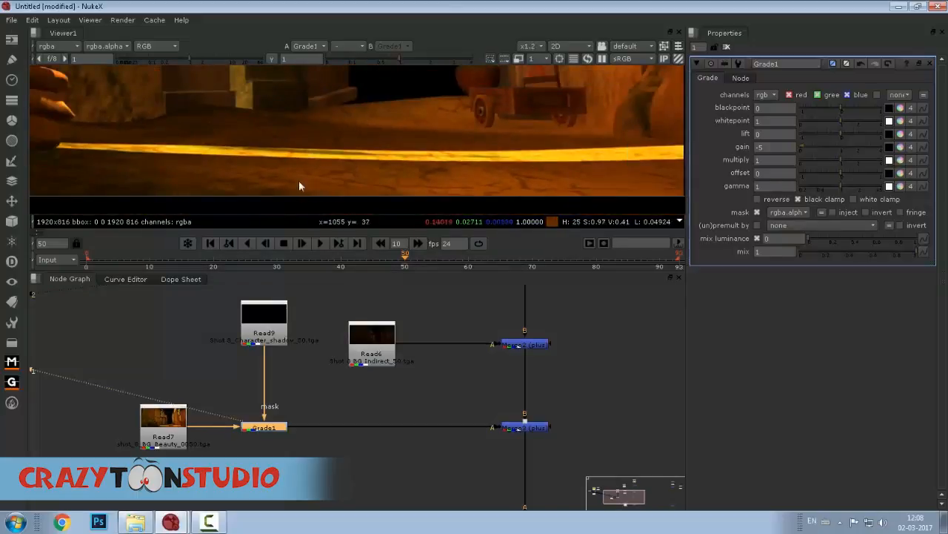
pyautogui.click(212, 243)
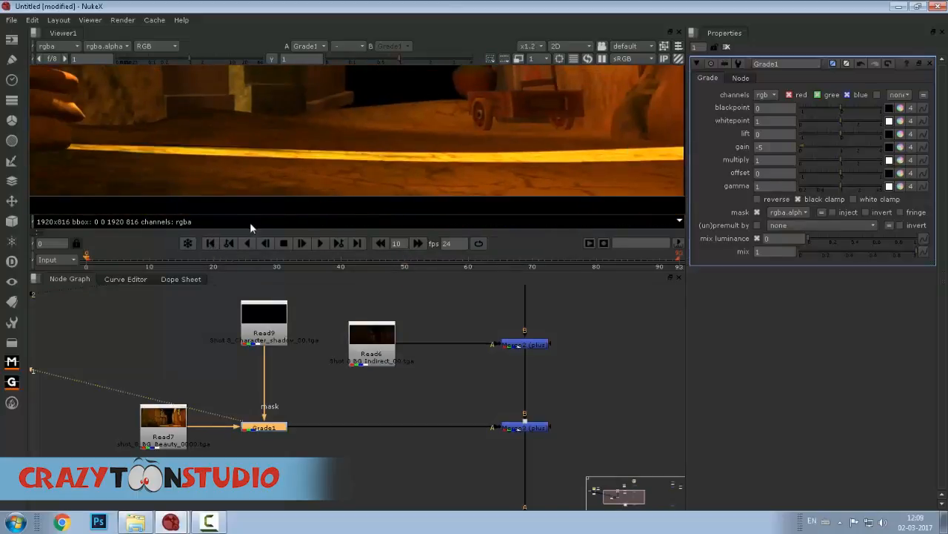
pyautogui.scroll(5, 266, 144)
pyautogui.scroll(1, 265, 148)
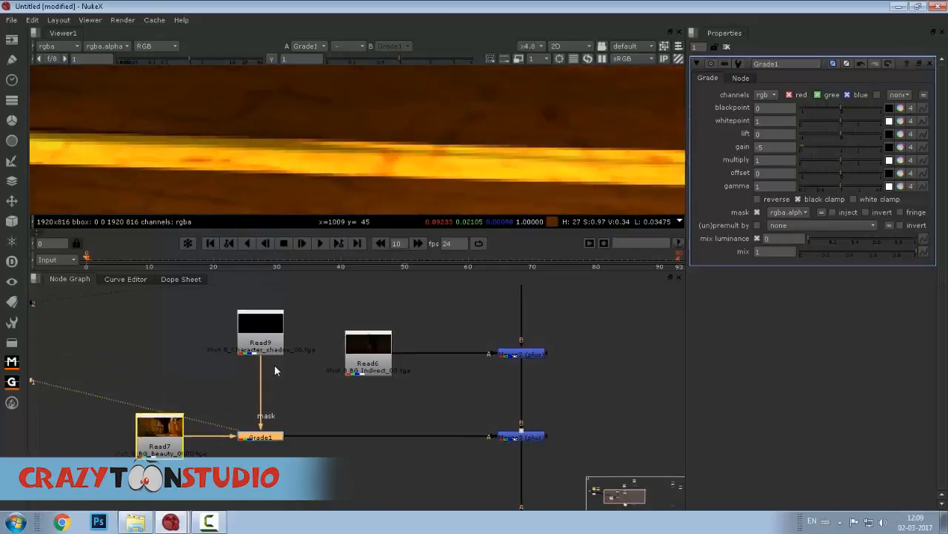
# Display the alpha channel of the Read9 shadow pass and move Read9 further up above Grade1 in the node graph.
pyautogui.click(271, 332)
pyautogui.scroll(-5, 296, 181)
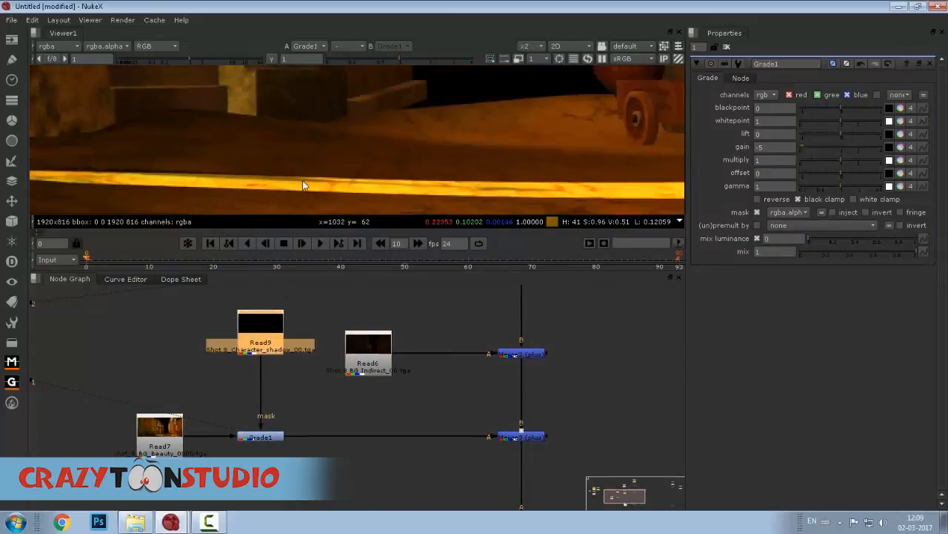
pyautogui.press('a')
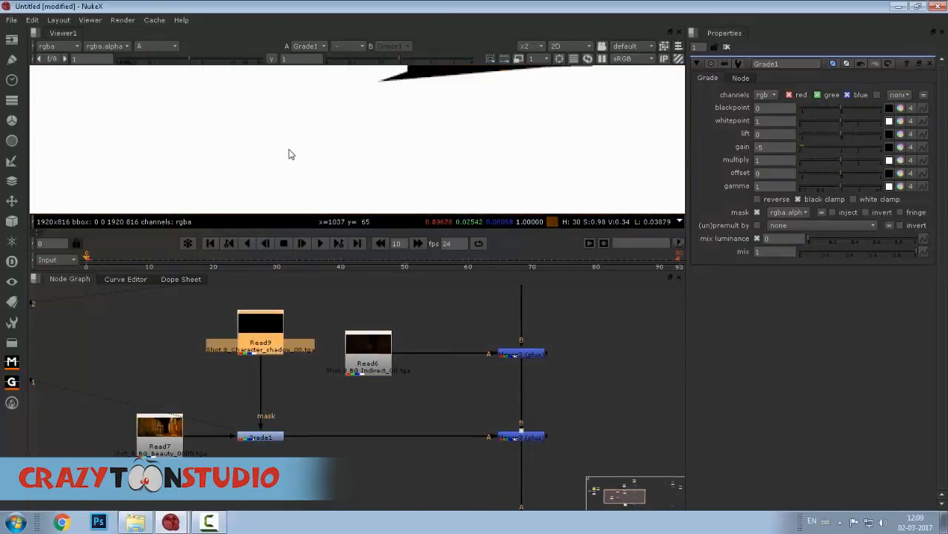
pyautogui.scroll(-3, 297, 178)
pyautogui.press('1')
pyautogui.scroll(3, 296, 157)
pyautogui.moveTo(269, 332); pyautogui.dragTo(257, 383)
pyautogui.moveTo(252, 386); pyautogui.dragTo(253, 360)
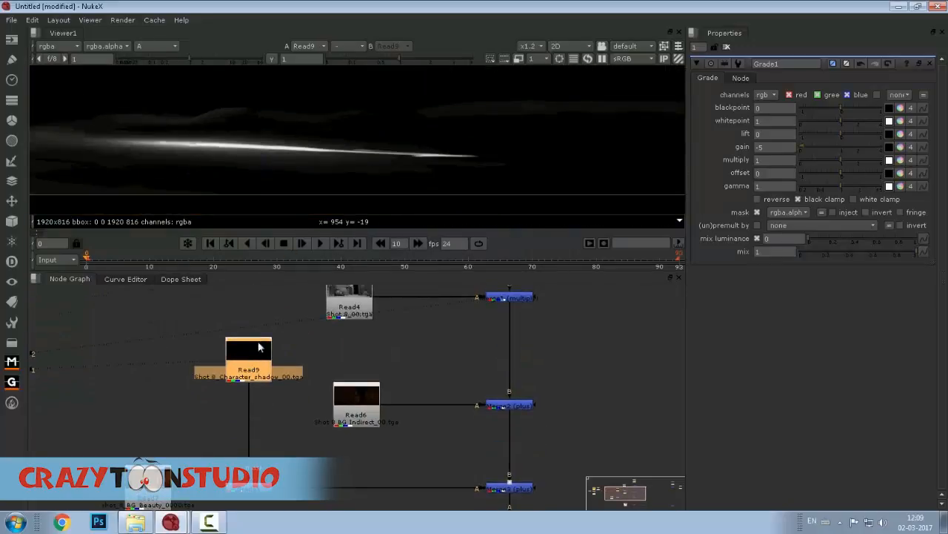
# Insert a Grade node after Read9, restrict it to the alpha channel and raise its gain to 2.15.
pyautogui.moveTo(256, 151); pyautogui.dragTo(350, 153)
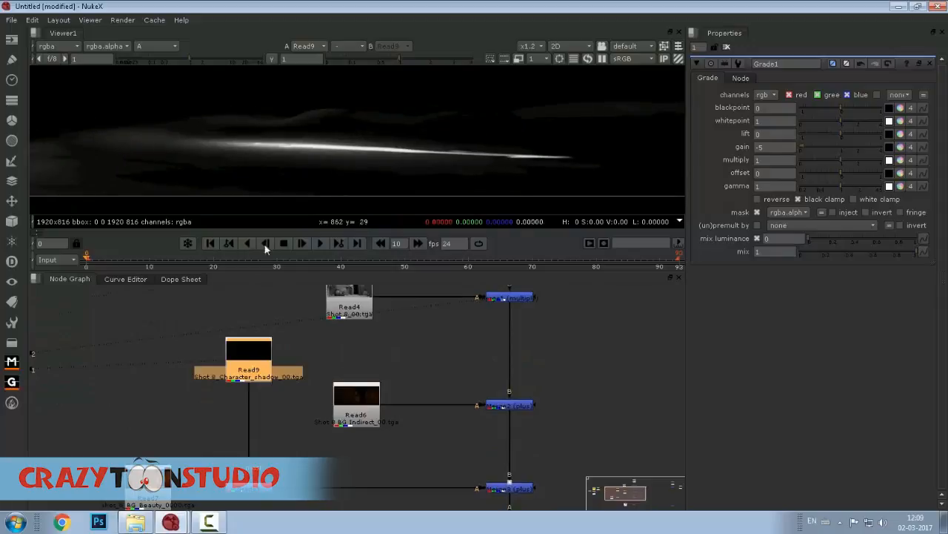
pyautogui.press('g')
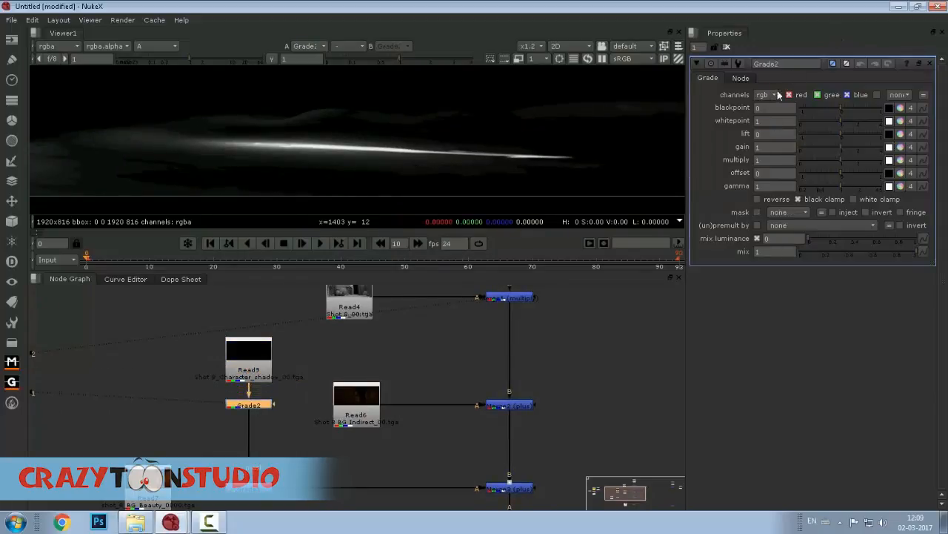
pyautogui.moveTo(688, 115); pyautogui.dragTo(613, 111)
pyautogui.click(693, 96)
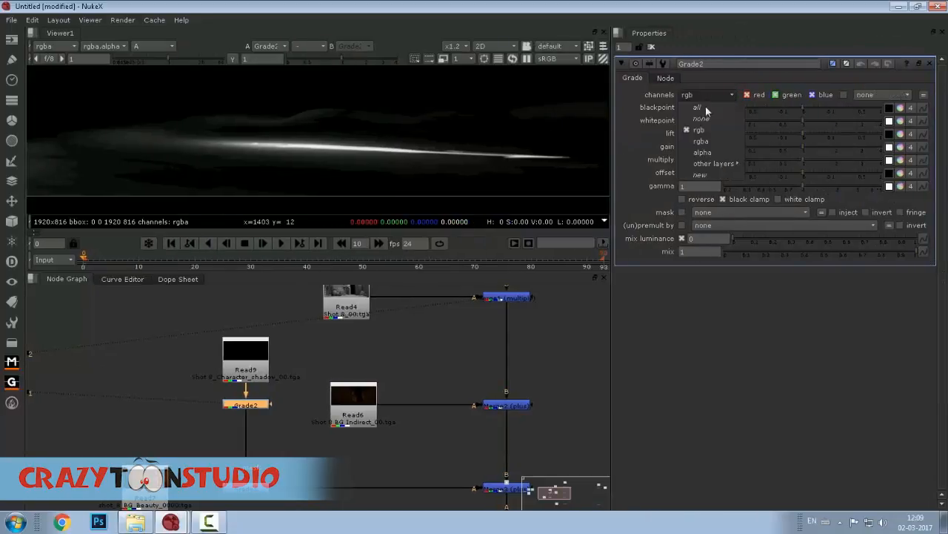
pyautogui.click(708, 152)
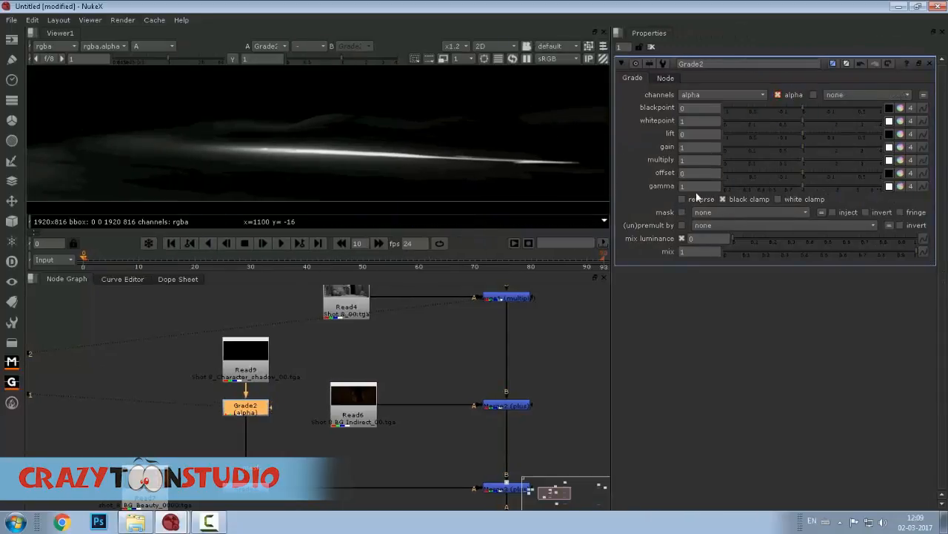
pyautogui.moveTo(800, 144); pyautogui.dragTo(839, 147)
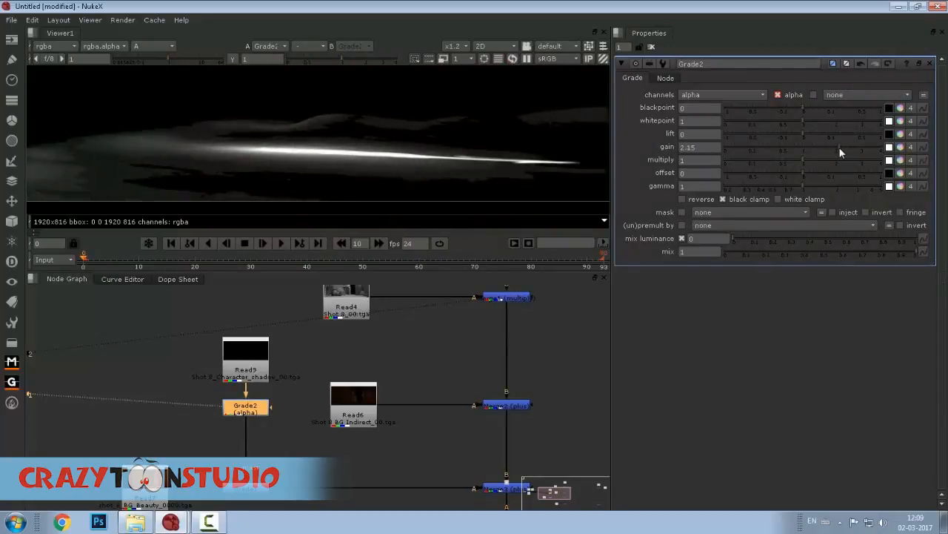
# Display Grade1's output in RGB to check the shadow on the light strip, and reduce Grade2's gain to 1.1.
pyautogui.click(135, 522)
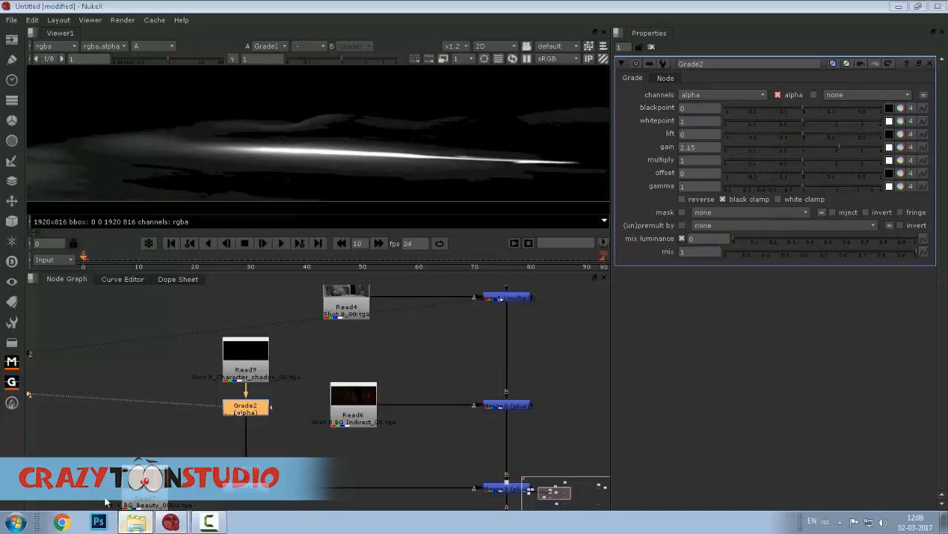
pyautogui.moveTo(260, 491); pyautogui.dragTo(245, 469)
pyautogui.click(245, 470)
pyautogui.press('1')
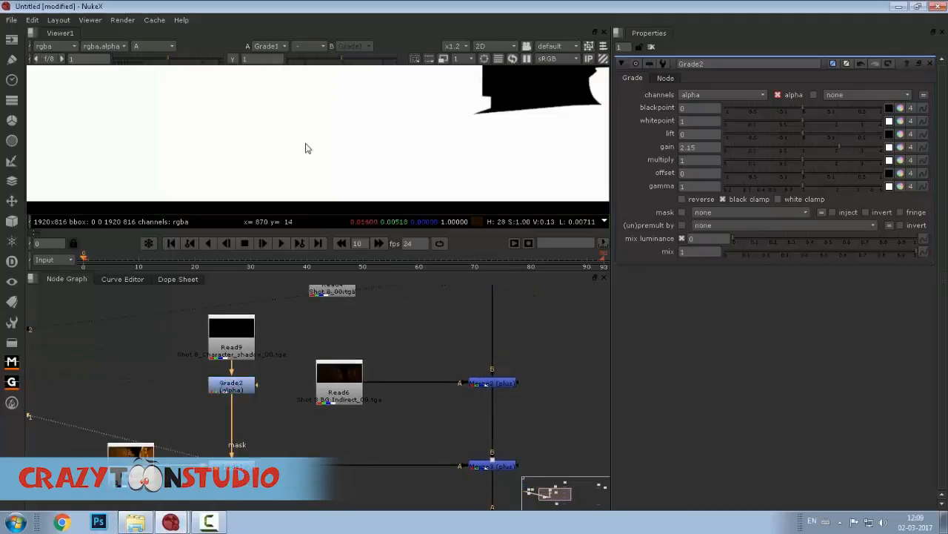
pyautogui.press('a')
pyautogui.scroll(3, 342, 155)
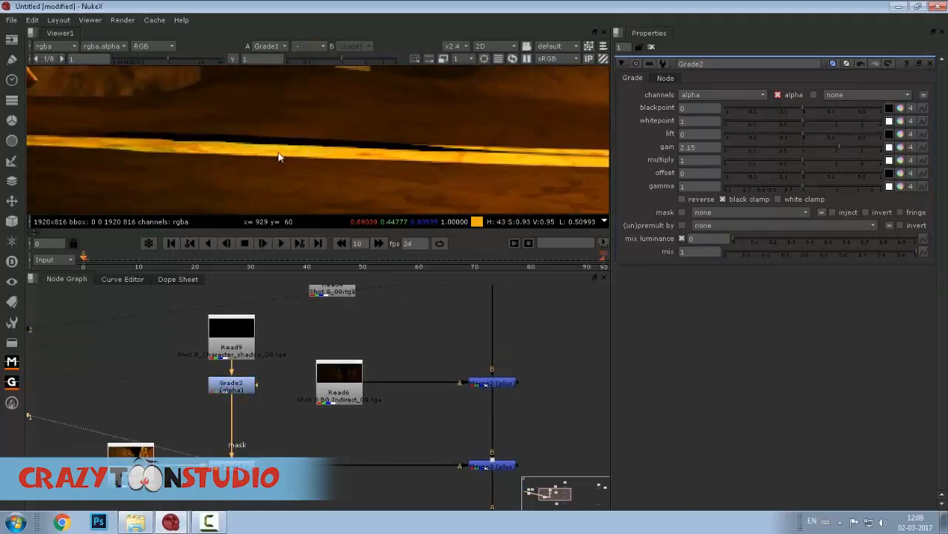
pyautogui.click(228, 382)
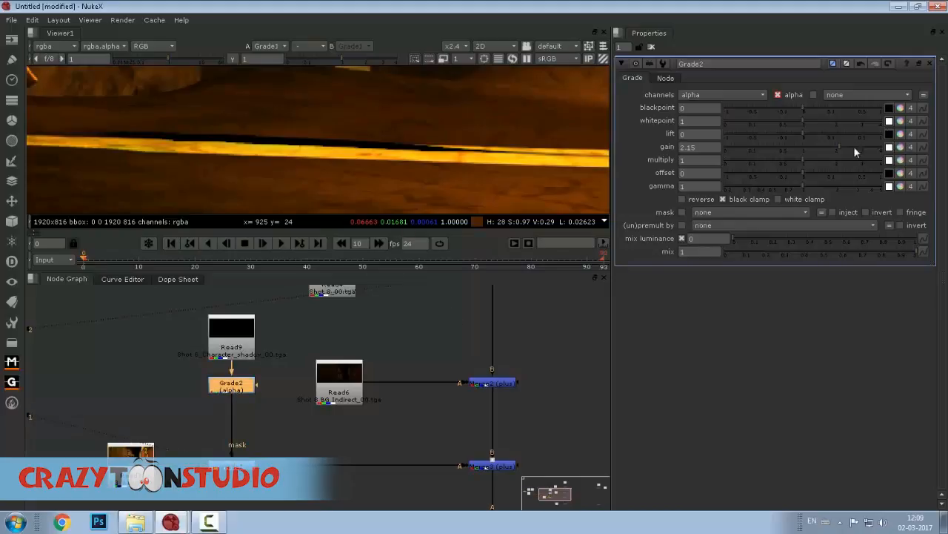
pyautogui.moveTo(835, 146); pyautogui.dragTo(806, 153)
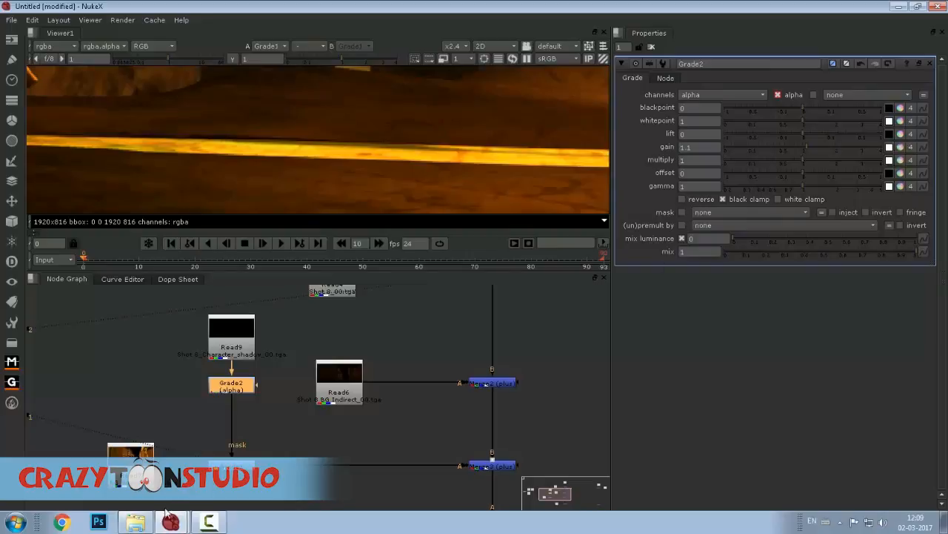
# Insert a Blur node between Grade2 and Grade1's mask input and set its size to 2.3.
pyautogui.scroll(3, 260, 394)
pyautogui.click(263, 393)
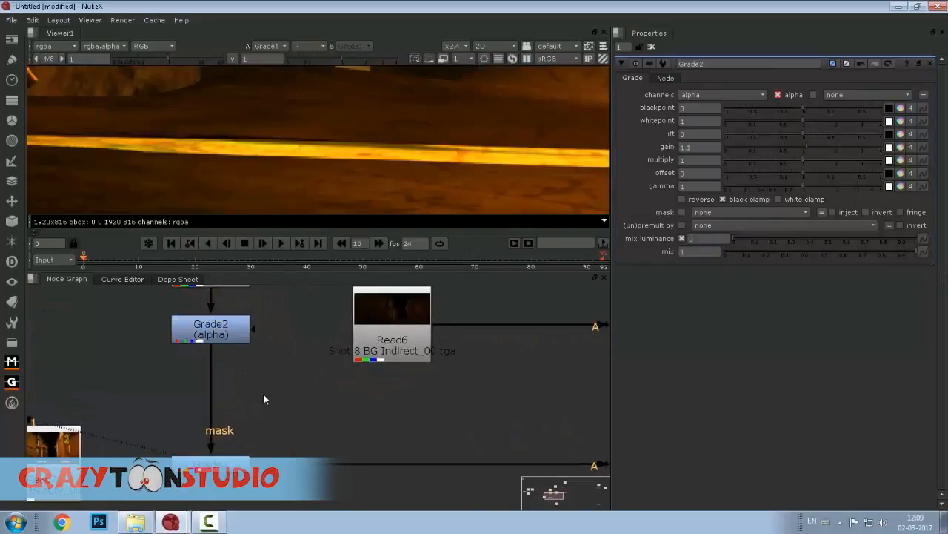
pyautogui.press('b')
pyautogui.moveTo(263, 403); pyautogui.dragTo(214, 411)
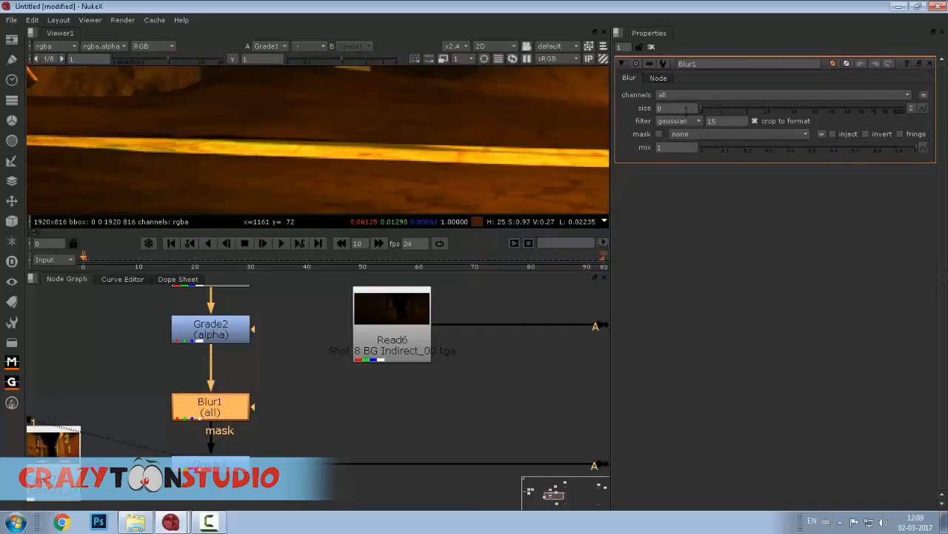
pyautogui.moveTo(702, 108); pyautogui.dragTo(731, 114)
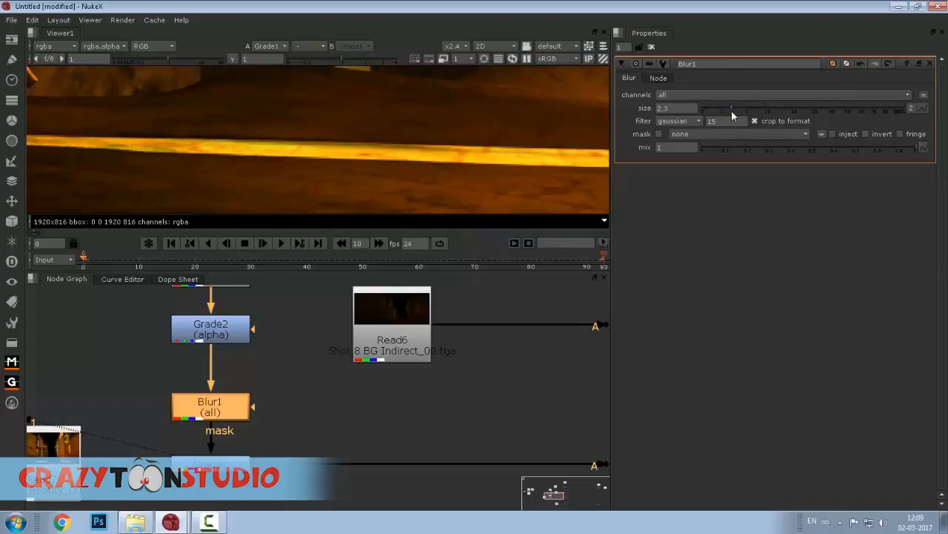
# View in turn the outputs of the Read12 merge, the character merge and the final merge.
pyautogui.scroll(-4, 356, 407)
pyautogui.moveTo(460, 461); pyautogui.dragTo(237, 389)
pyautogui.click(232, 443)
pyautogui.press('1')
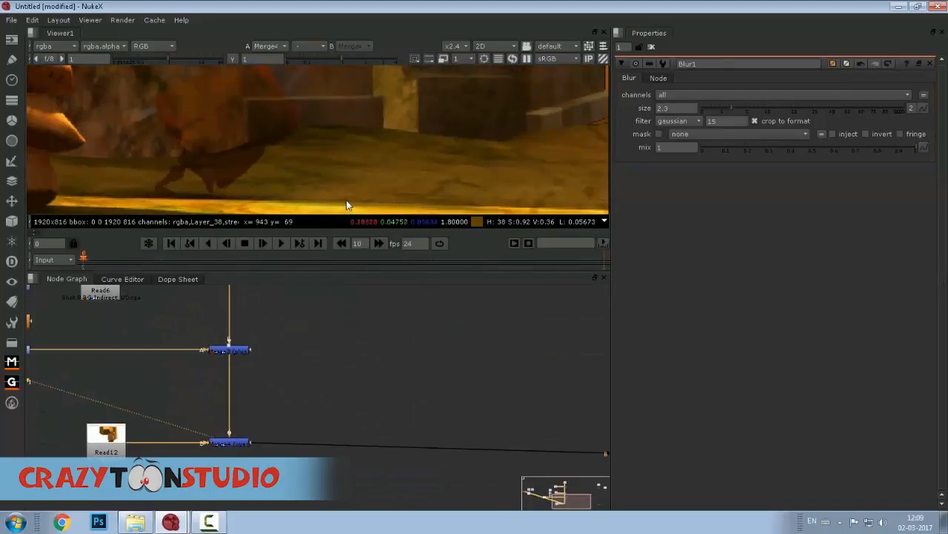
pyautogui.scroll(-3, 278, 367)
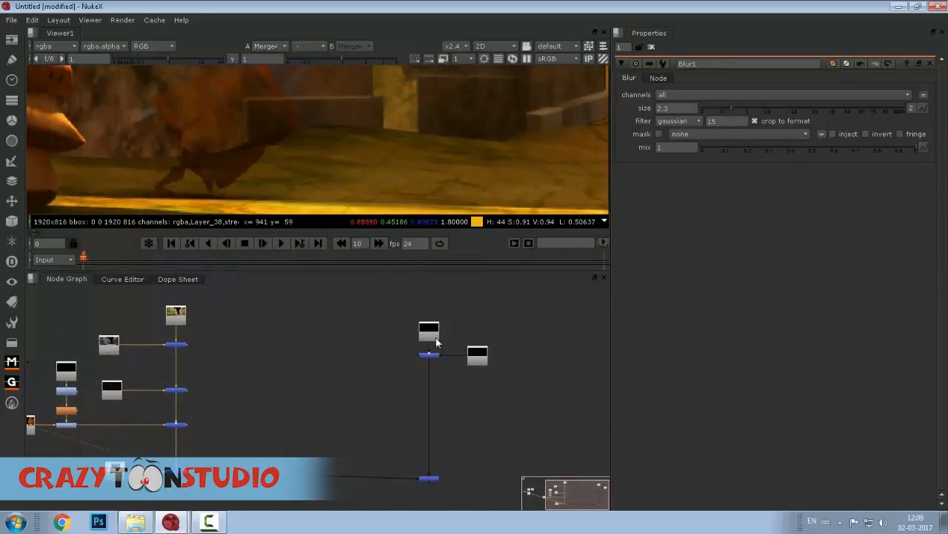
pyautogui.click(430, 356)
pyautogui.press('1')
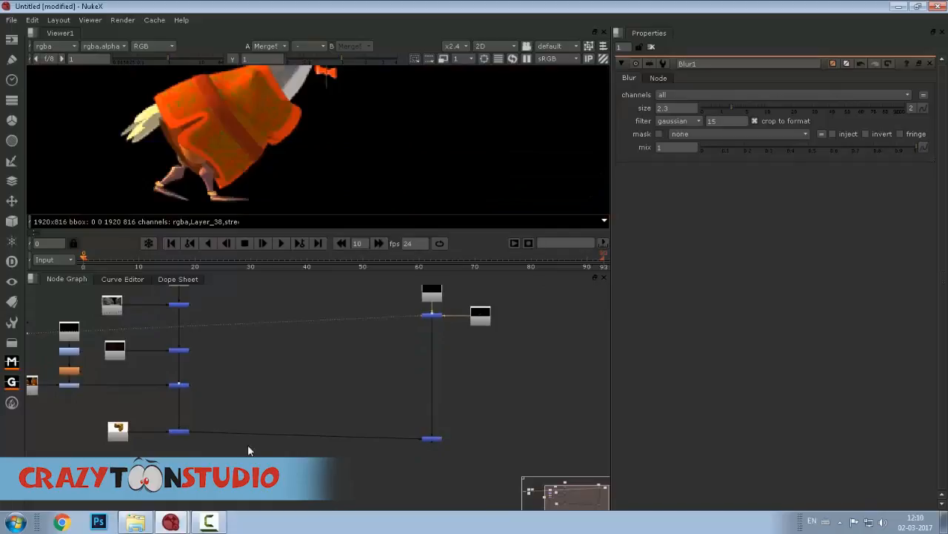
pyautogui.click(433, 440)
pyautogui.press('1')
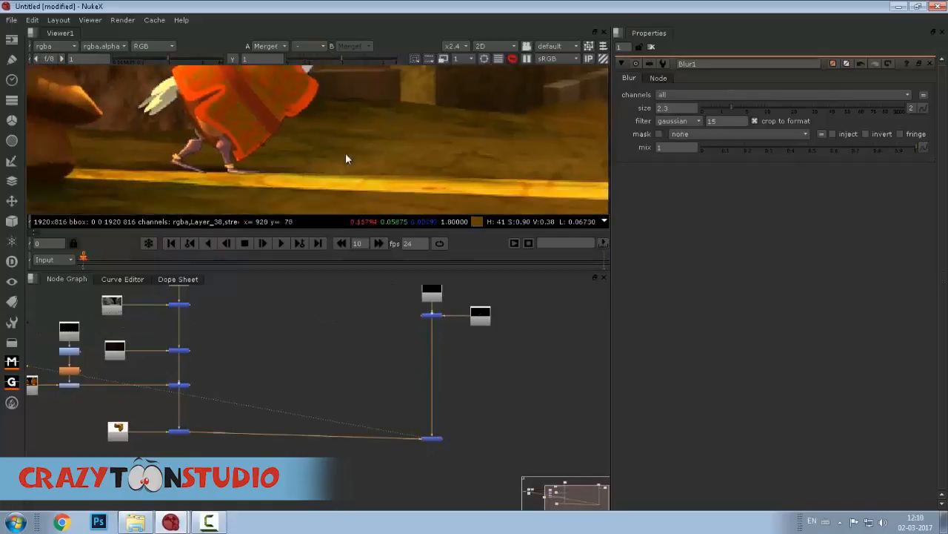
# Examine the shadow around the character's feet in the final composite and select the multiply merge fed by Read4.
pyautogui.moveTo(240, 363); pyautogui.dragTo(280, 414)
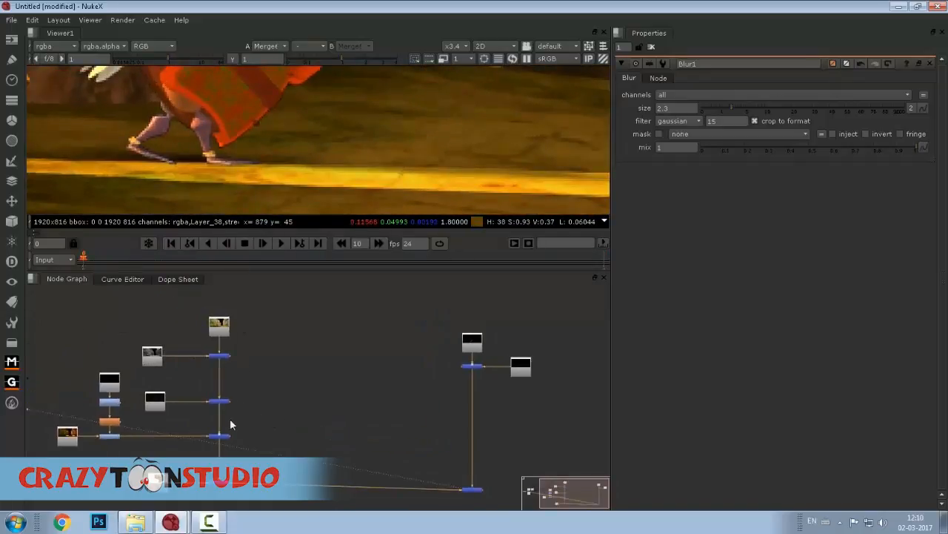
pyautogui.scroll(1, 185, 409)
pyautogui.scroll(4, 86, 464)
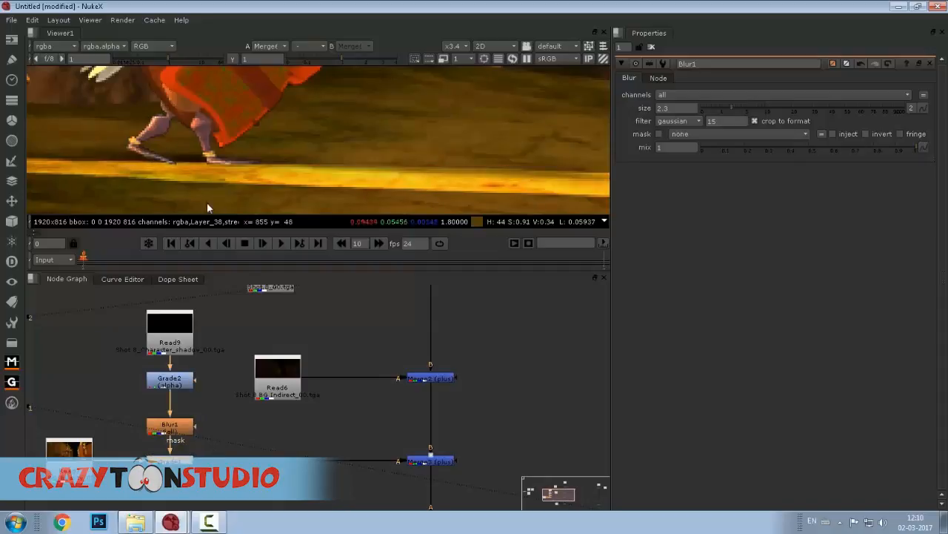
pyautogui.scroll(-3, 182, 154)
pyautogui.scroll(3, 168, 172)
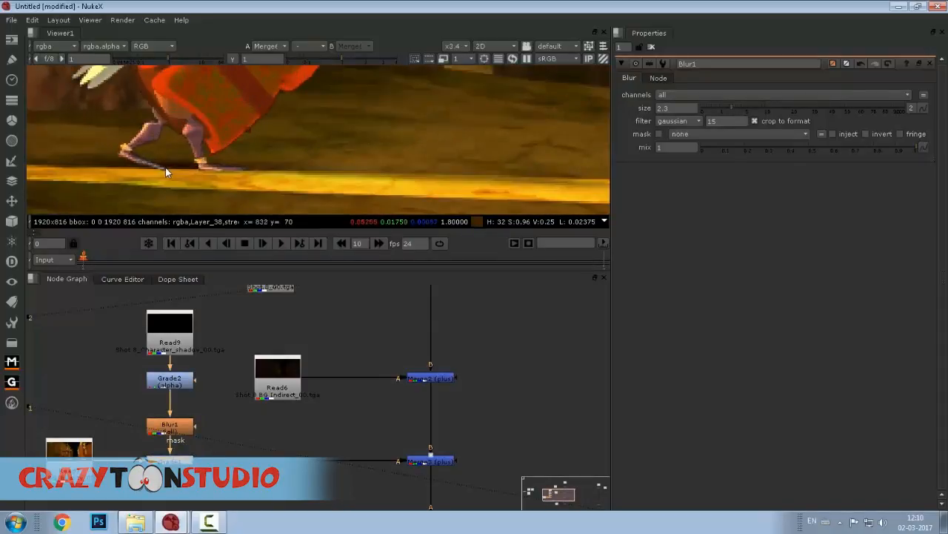
pyautogui.moveTo(94, 140); pyautogui.dragTo(270, 198)
pyautogui.scroll(-3, 318, 393)
pyautogui.click(374, 363)
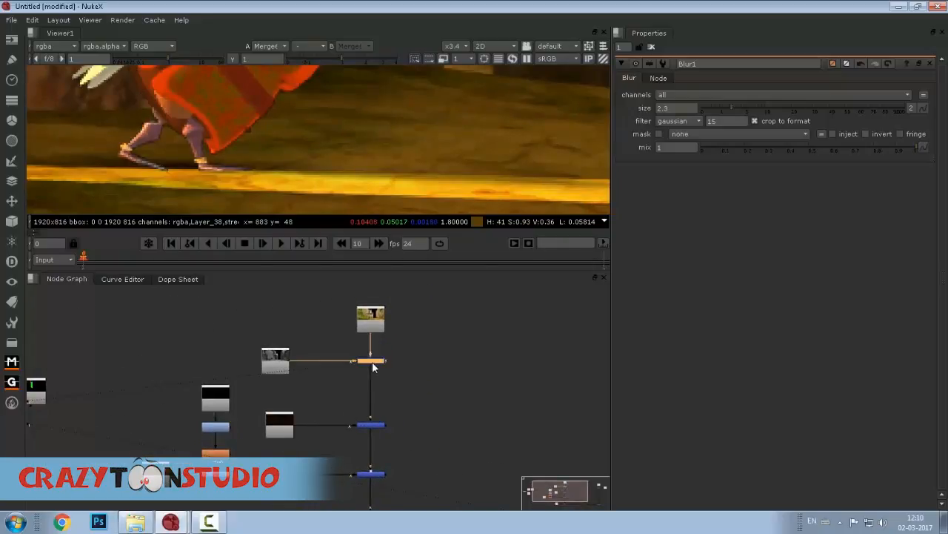
# View in turn the outputs of the multiply merge, the plus merge fed by Read6 and the merge fed by Grade1.
pyautogui.moveTo(351, 429); pyautogui.dragTo(361, 408)
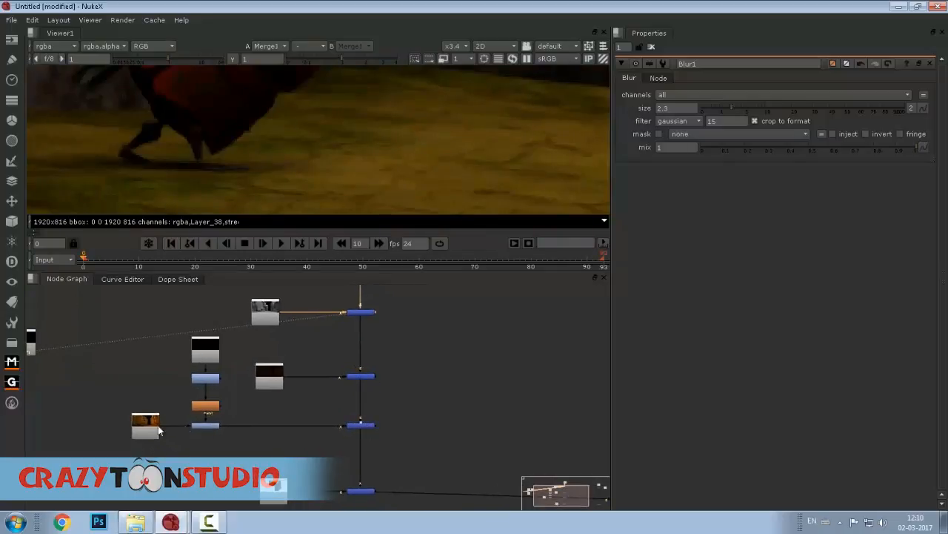
pyautogui.scroll(1, 153, 428)
pyautogui.click(398, 368)
pyautogui.press('1')
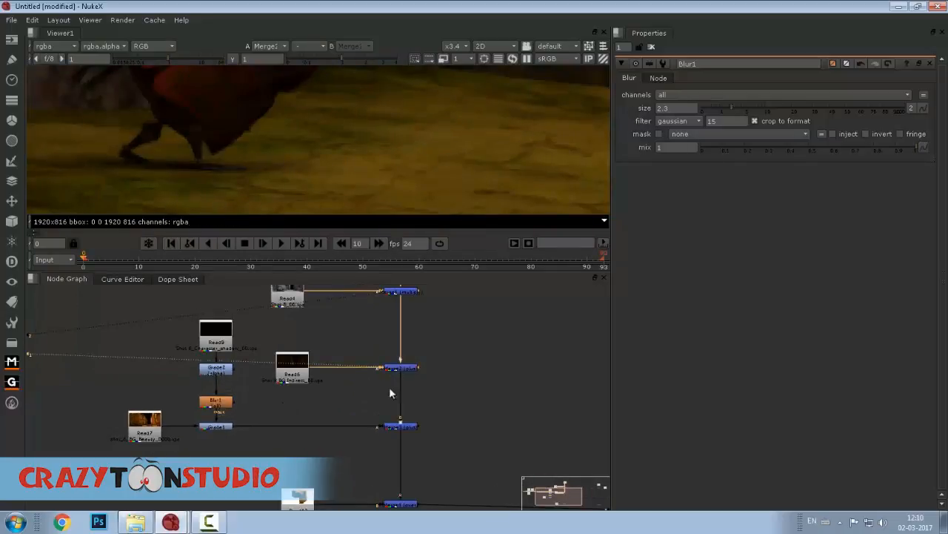
pyautogui.click(401, 427)
pyautogui.press('1')
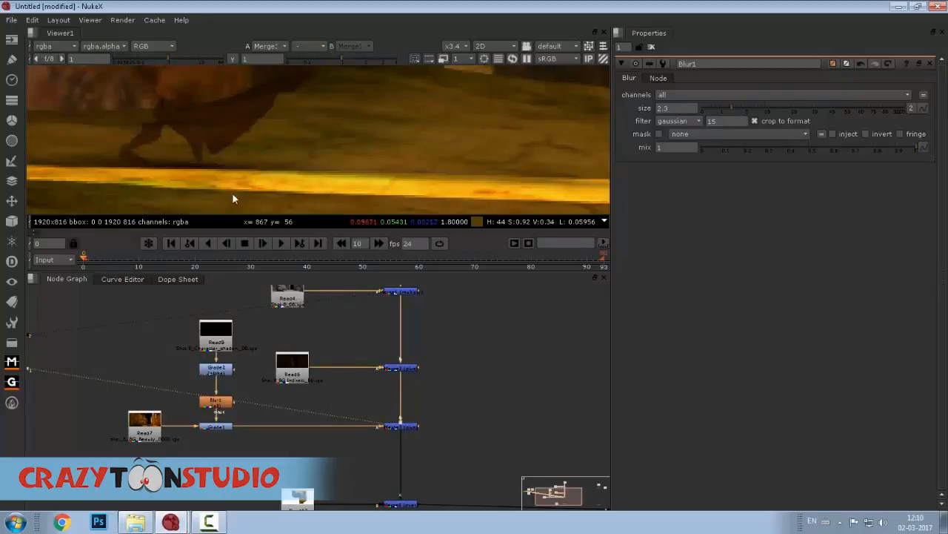
# Examine the shadow beside the light strip in the output of the merge fed by Grade1.
pyautogui.moveTo(193, 149); pyautogui.dragTo(317, 191)
pyautogui.moveTo(411, 358); pyautogui.dragTo(369, 352)
pyautogui.click(415, 369)
pyautogui.moveTo(277, 370); pyautogui.dragTo(312, 420)
pyautogui.click(279, 339)
pyautogui.moveTo(223, 428); pyautogui.dragTo(421, 314)
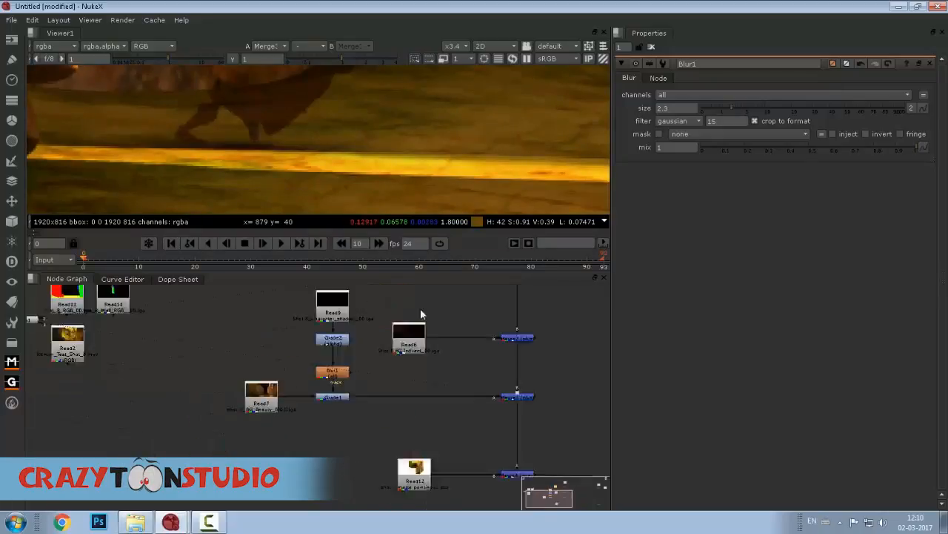
# Try adding a new Merge node near Read7 and connect its A input to Read4.
pyautogui.moveTo(335, 359); pyautogui.dragTo(242, 359)
pyautogui.moveTo(306, 292); pyautogui.dragTo(308, 392)
pyautogui.click(315, 393)
pyautogui.press('m')
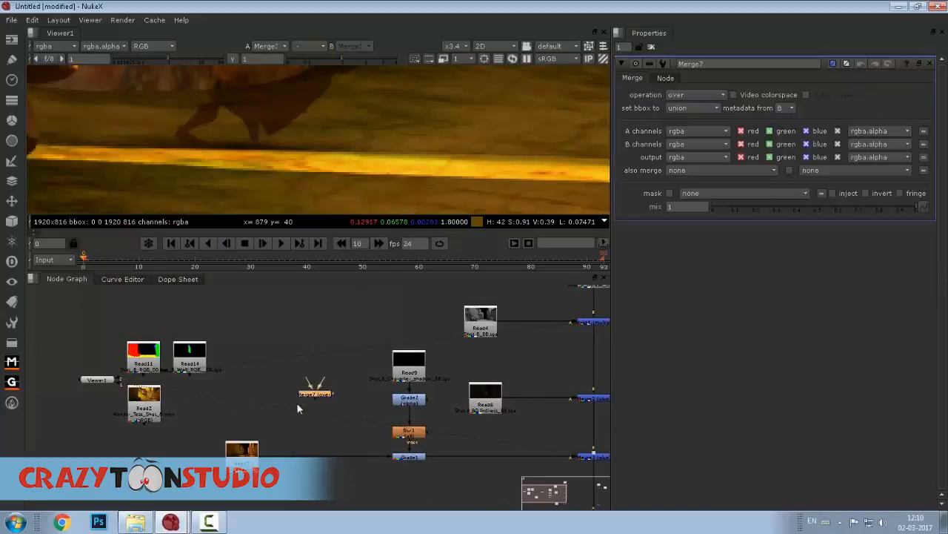
pyautogui.scroll(2, 318, 400)
pyautogui.moveTo(317, 380); pyautogui.dragTo(557, 298)
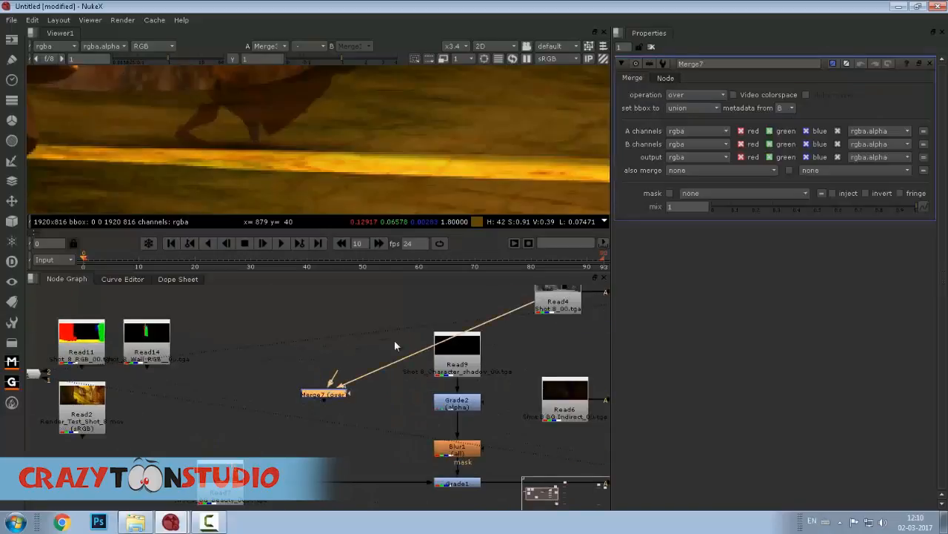
# Try inserting the new Merge between Read7 and Grade1, routing its Read4 wire through a Dot.
pyautogui.moveTo(394, 340); pyautogui.dragTo(358, 289)
pyautogui.moveTo(290, 338); pyautogui.dragTo(274, 431)
pyautogui.scroll(-3, 338, 411)
pyautogui.moveTo(368, 410); pyautogui.dragTo(361, 458)
pyautogui.moveTo(365, 421); pyautogui.dragTo(301, 360)
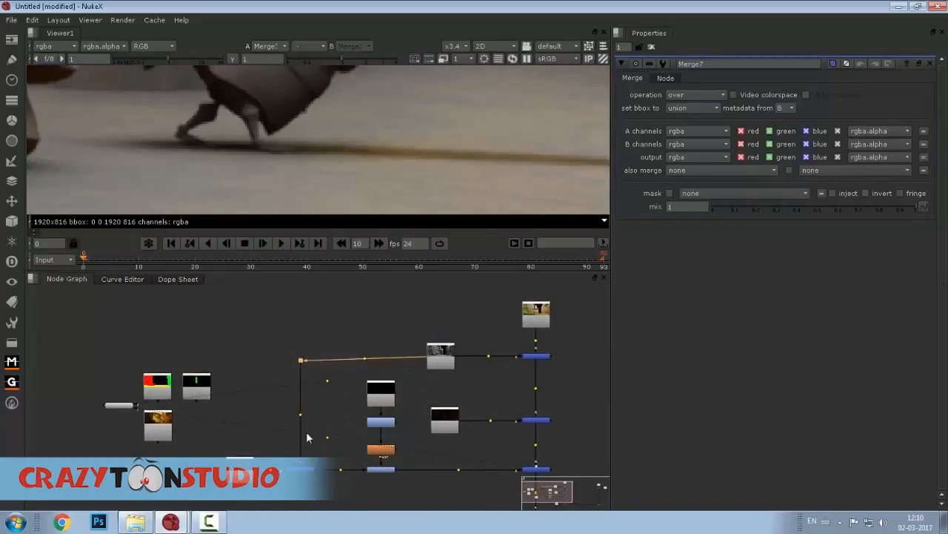
pyautogui.scroll(3, 298, 397)
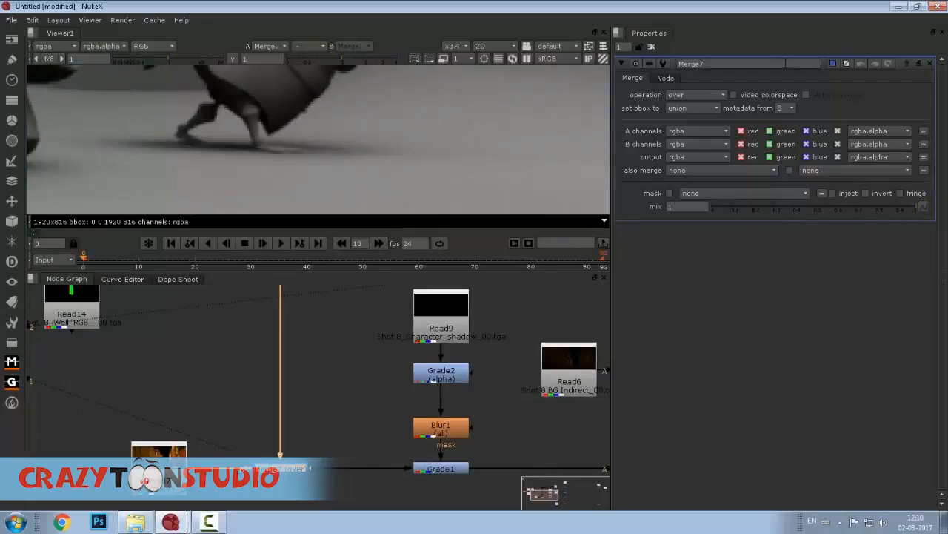
# Try the multiply operation on Merge7 and examine the result on the light strip.
pyautogui.click(703, 96)
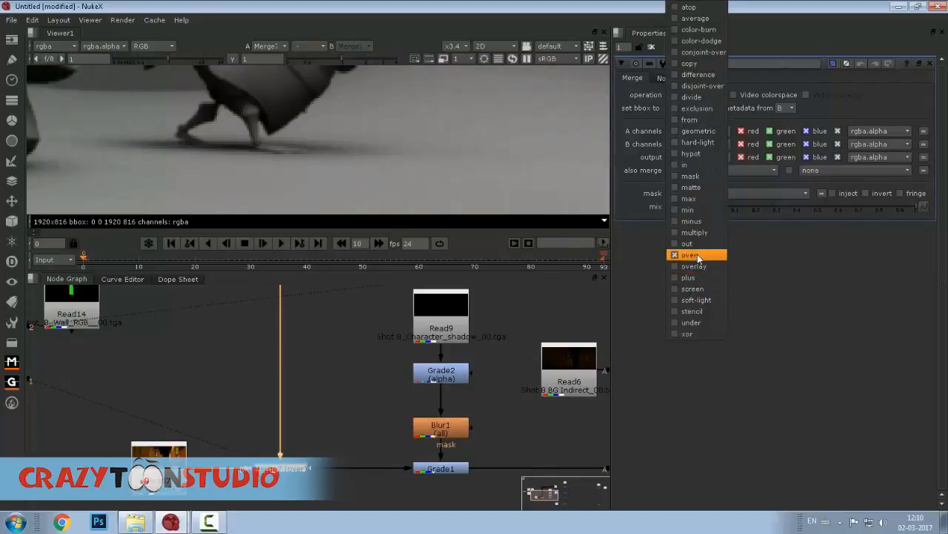
pyautogui.click(696, 234)
pyautogui.scroll(-3, 335, 172)
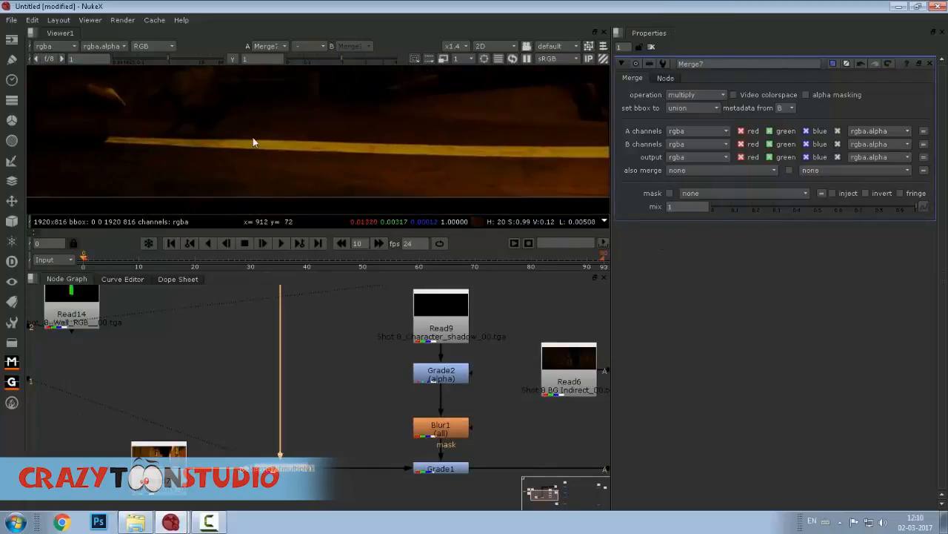
pyautogui.scroll(-4, 268, 157)
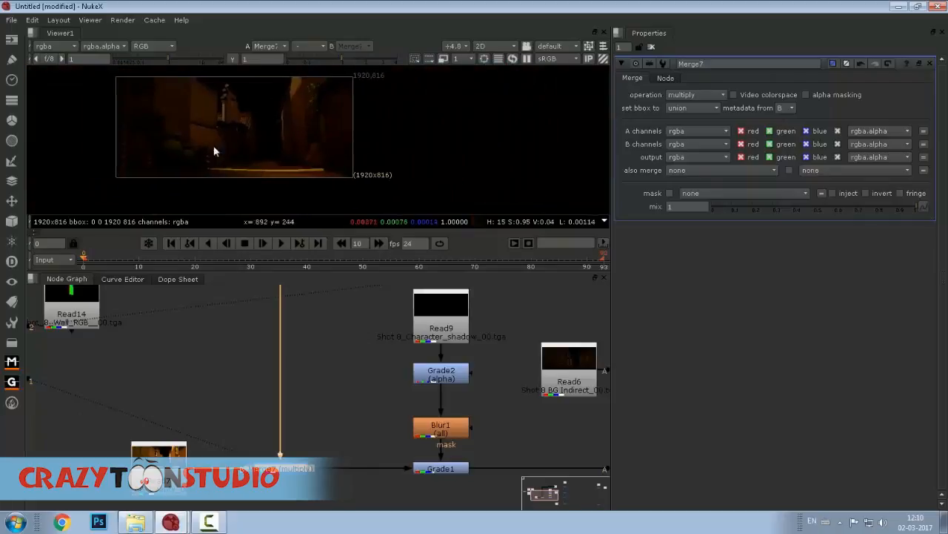
pyautogui.scroll(4, 229, 157)
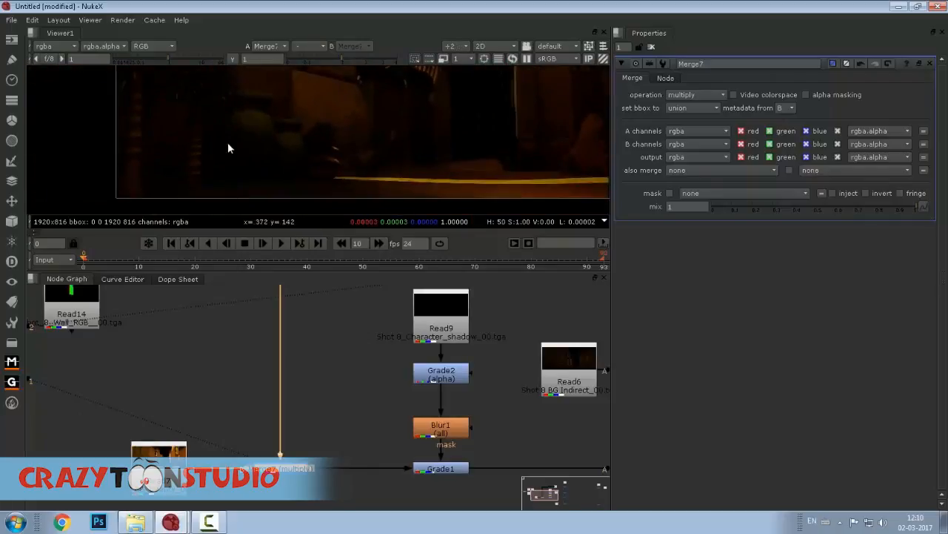
pyautogui.scroll(5, 303, 478)
pyautogui.scroll(4, 292, 121)
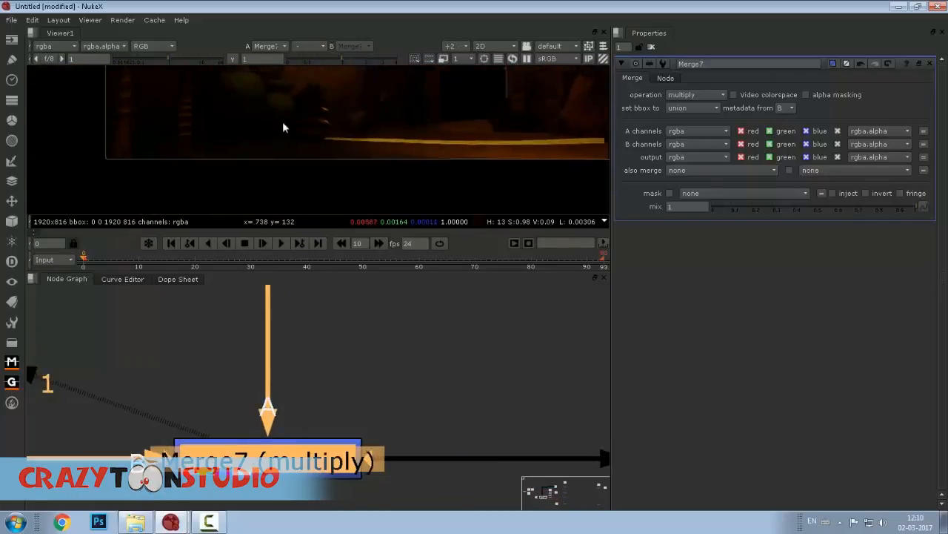
pyautogui.scroll(4, 323, 149)
# Display the output of the plus merge fed by Read6 and examine the shadow around the character's feet.
pyautogui.moveTo(334, 117); pyautogui.dragTo(268, 180)
pyautogui.moveTo(212, 438); pyautogui.dragTo(324, 461)
pyautogui.click(192, 406)
pyautogui.press('1')
pyautogui.click(495, 357)
pyautogui.scroll(-6, 367, 383)
pyautogui.moveTo(563, 333); pyautogui.dragTo(291, 438)
pyautogui.scroll(3, 413, 461)
pyautogui.click(360, 437)
pyautogui.press('1')
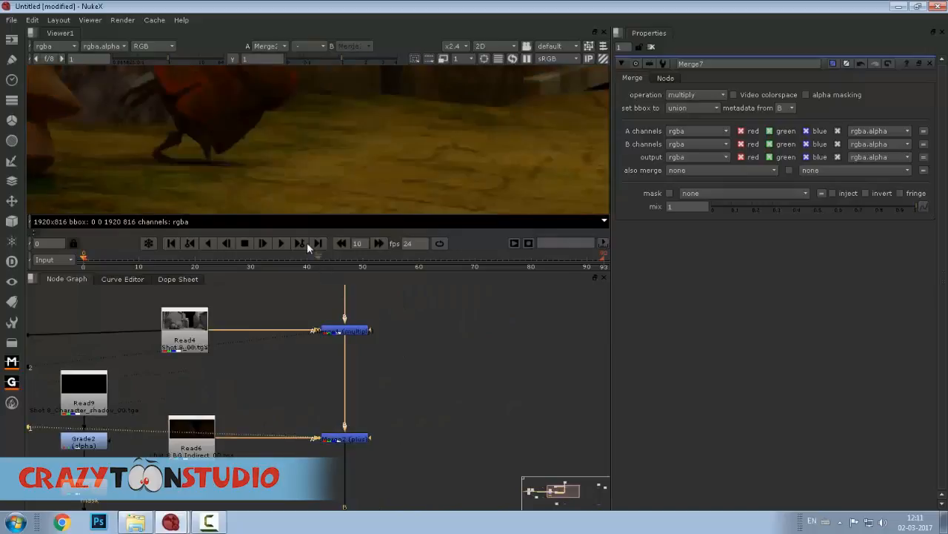
pyautogui.moveTo(136, 135); pyautogui.dragTo(273, 196)
pyautogui.moveTo(110, 137); pyautogui.dragTo(281, 173)
pyautogui.scroll(-6, 260, 188)
pyautogui.scroll(-5, 209, 395)
# Delete the multiply Merge between Read7 and Grade1 together with the Dot on its Read4 wire.
pyautogui.moveTo(173, 383); pyautogui.dragTo(223, 437)
pyautogui.press('Delete')
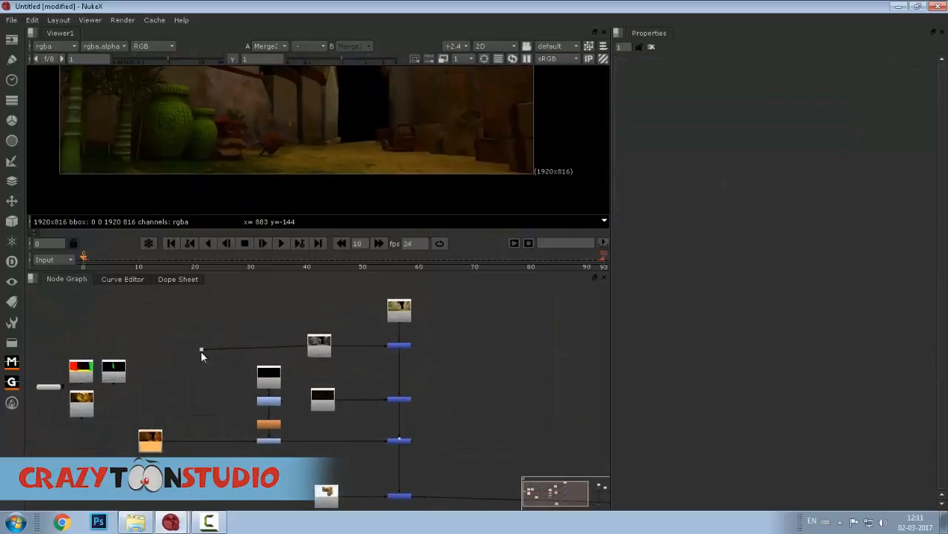
pyautogui.scroll(-3, 400, 396)
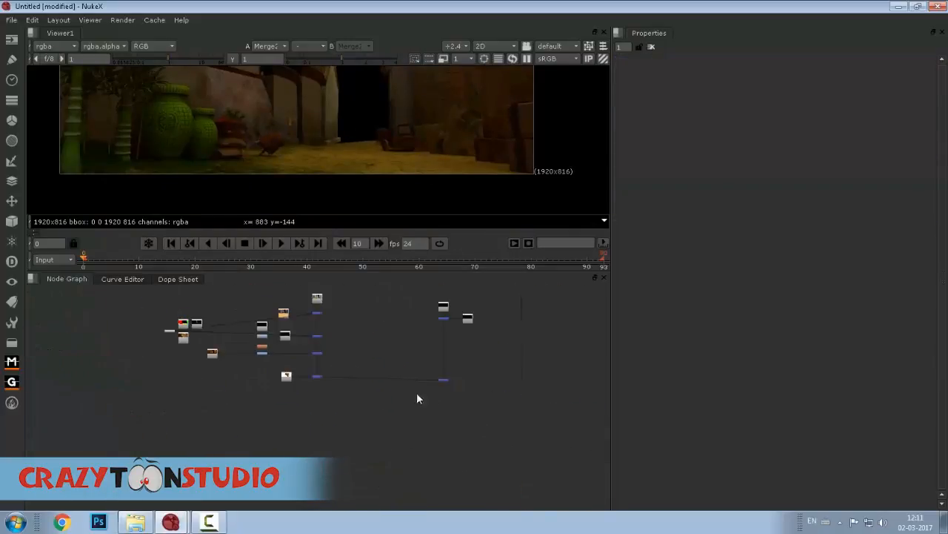
# Display the final merge in an enlarged viewer and examine the whole composite, from the character to the buildings and sky.
pyautogui.scroll(6, 357, 402)
pyautogui.keyDown('ctrl'); pyautogui.keyDown('shift'); pyautogui.click(352, 395); pyautogui.keyUp('shift'); pyautogui.keyUp('ctrl')
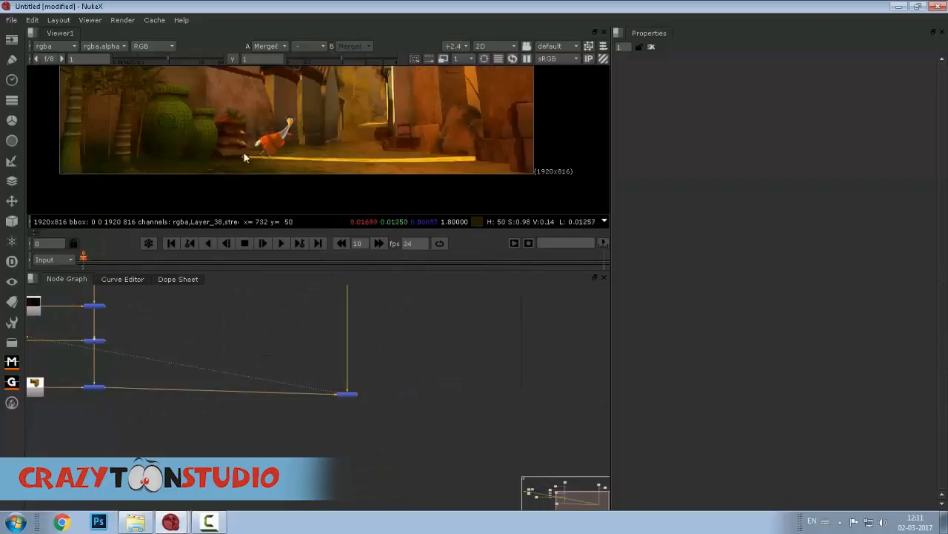
pyautogui.moveTo(254, 141); pyautogui.dragTo(290, 167)
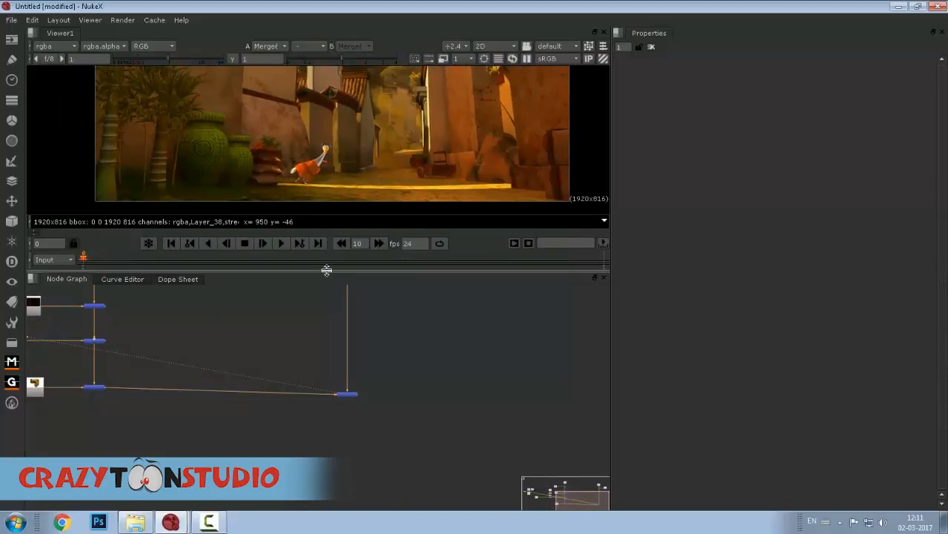
pyautogui.moveTo(326, 269); pyautogui.dragTo(345, 368)
pyautogui.scroll(2, 307, 163)
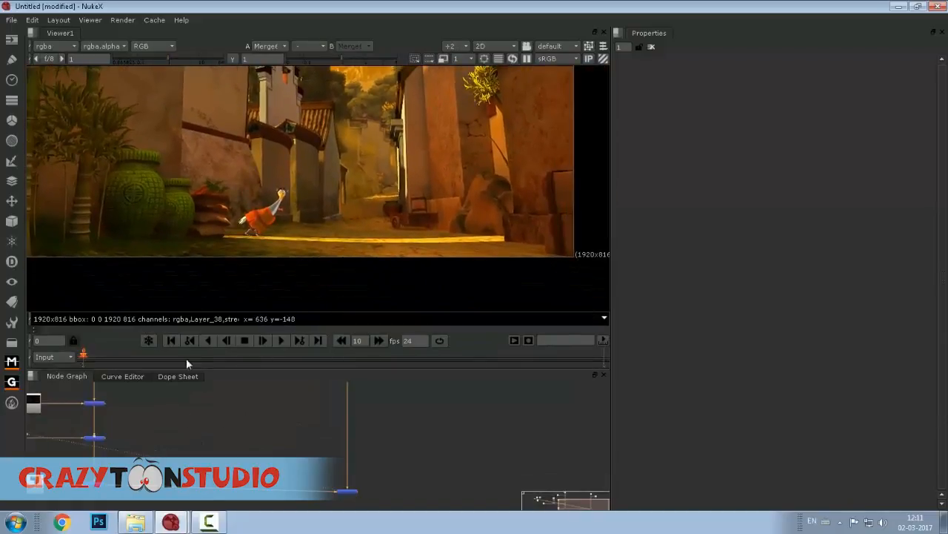
pyautogui.moveTo(326, 115); pyautogui.dragTo(303, 146)
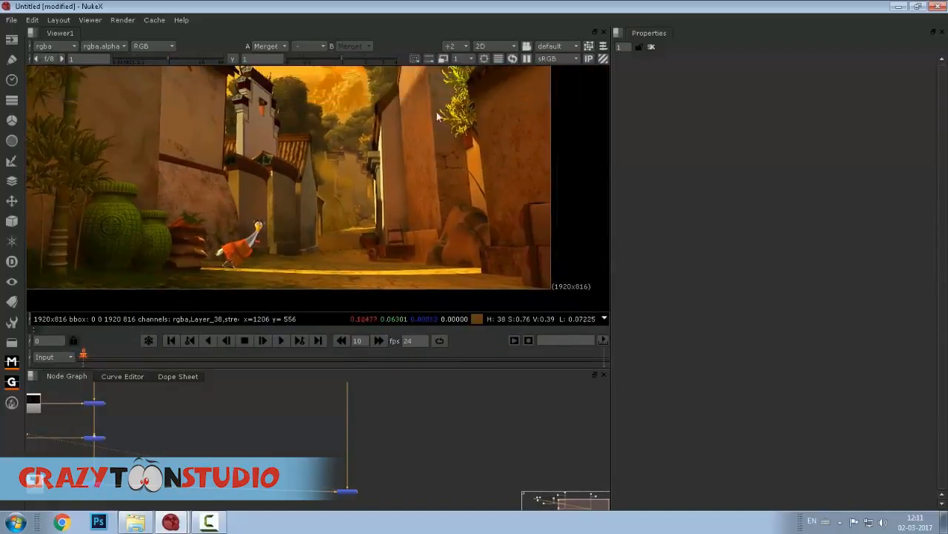
pyautogui.moveTo(457, 171); pyautogui.dragTo(468, 226)
pyautogui.scroll(-2, 362, 123)
pyautogui.moveTo(331, 169); pyautogui.dragTo(275, 193)
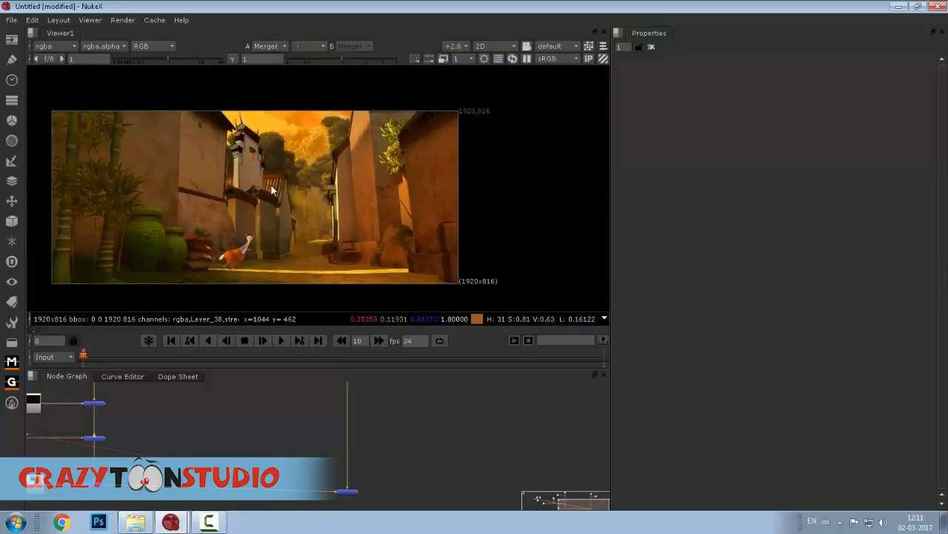
pyautogui.moveTo(228, 166); pyautogui.dragTo(237, 139)
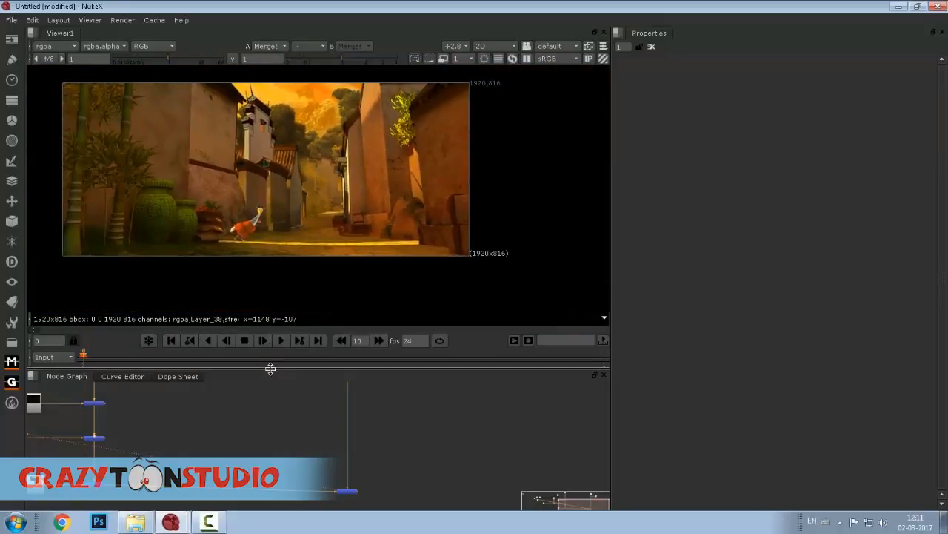
# Display the Read2 reference clip in an enlarged viewer and examine its light rays and darker foreground.
pyautogui.moveTo(270, 368); pyautogui.dragTo(271, 240)
pyautogui.scroll(-4, 278, 417)
pyautogui.scroll(4, 214, 384)
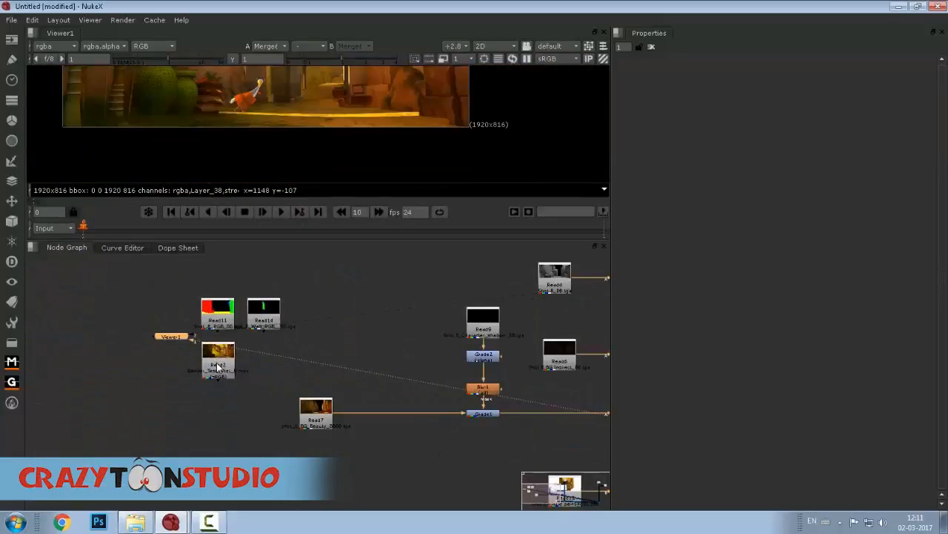
pyautogui.moveTo(220, 378); pyautogui.dragTo(222, 409)
pyautogui.press('1')
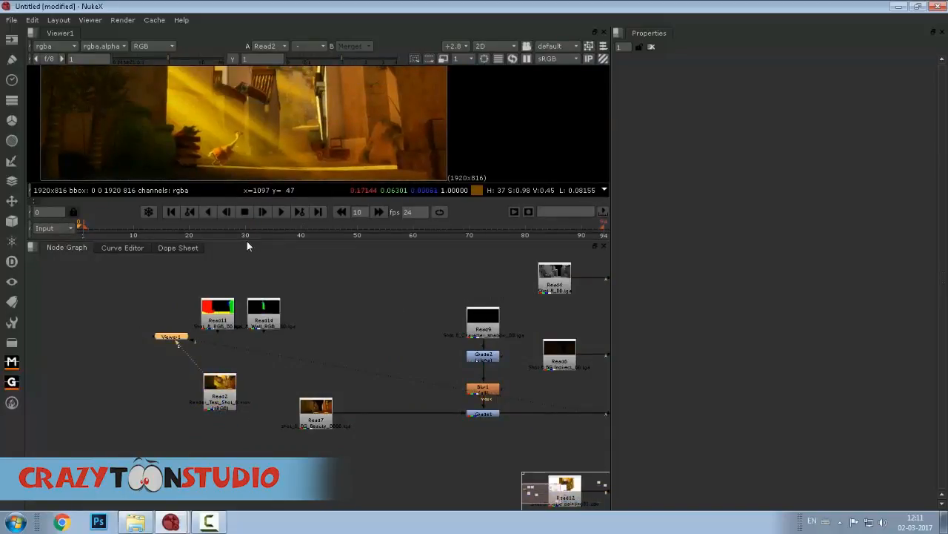
pyautogui.moveTo(246, 238); pyautogui.dragTo(248, 405)
pyautogui.scroll(3, 279, 161)
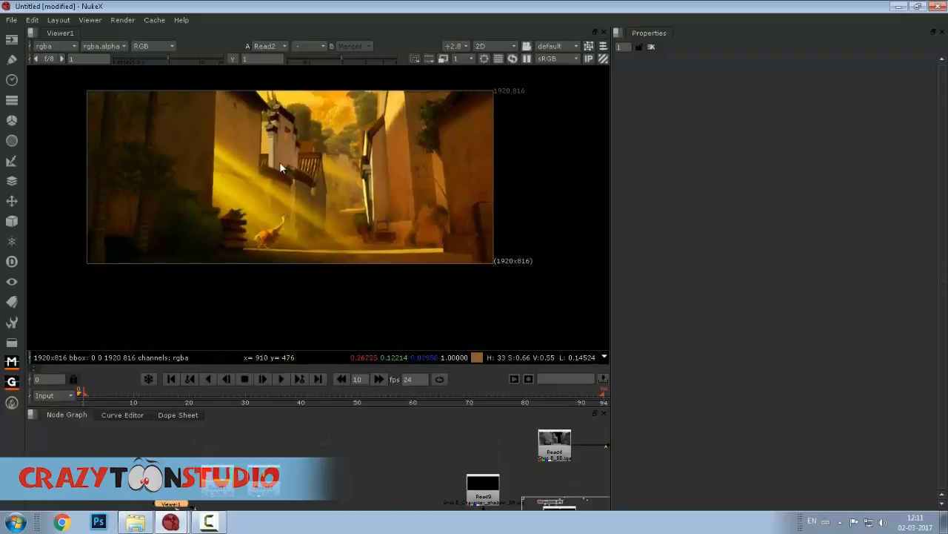
pyautogui.scroll(-3, 272, 175)
pyautogui.moveTo(196, 141); pyautogui.dragTo(347, 252)
pyautogui.scroll(2, 217, 177)
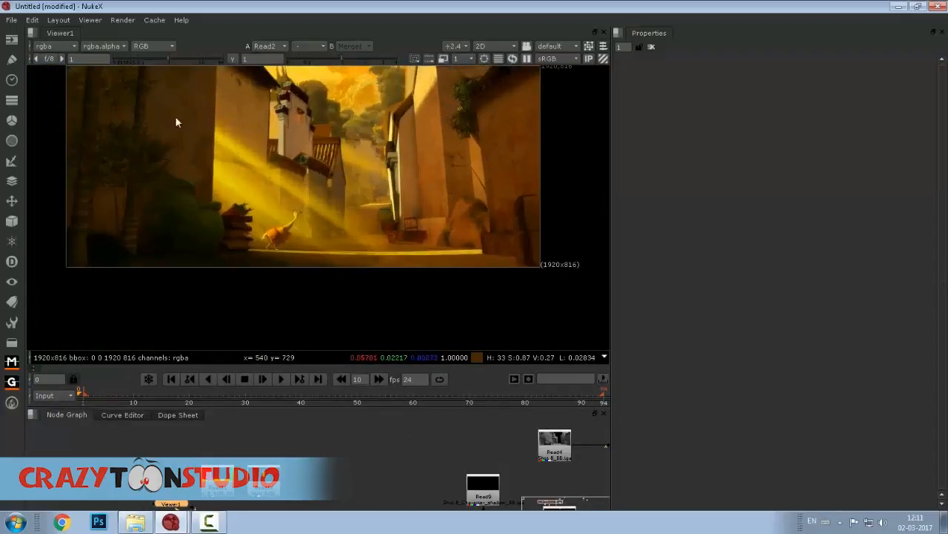
pyautogui.moveTo(465, 133); pyautogui.dragTo(366, 111)
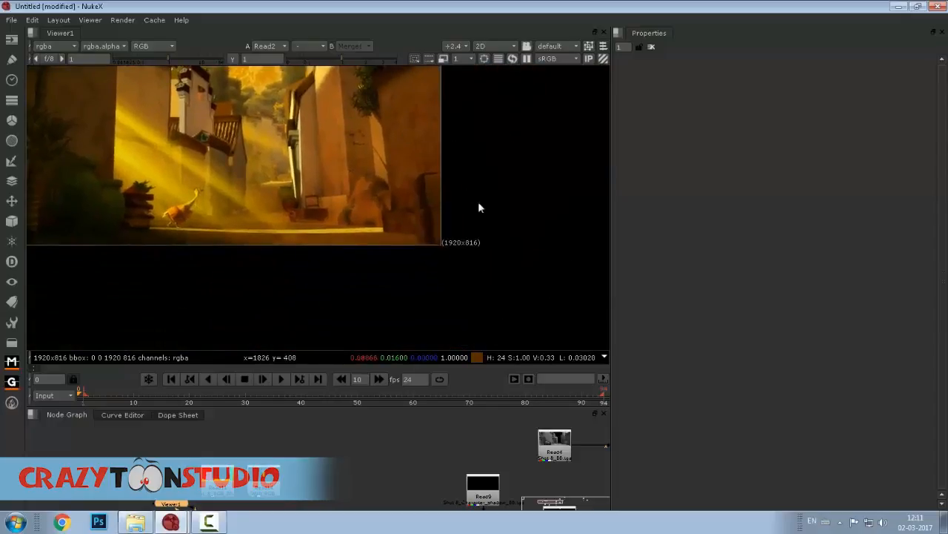
# Examine the reference clip's buildings, sky and background haze up close and as a whole.
pyautogui.scroll(4, 412, 282)
pyautogui.moveTo(388, 103); pyautogui.dragTo(350, 191)
pyautogui.moveTo(401, 119); pyautogui.dragTo(351, 177)
pyautogui.moveTo(397, 90); pyautogui.dragTo(337, 207)
pyautogui.moveTo(245, 246); pyautogui.dragTo(298, 280)
pyautogui.moveTo(214, 130); pyautogui.dragTo(141, 344)
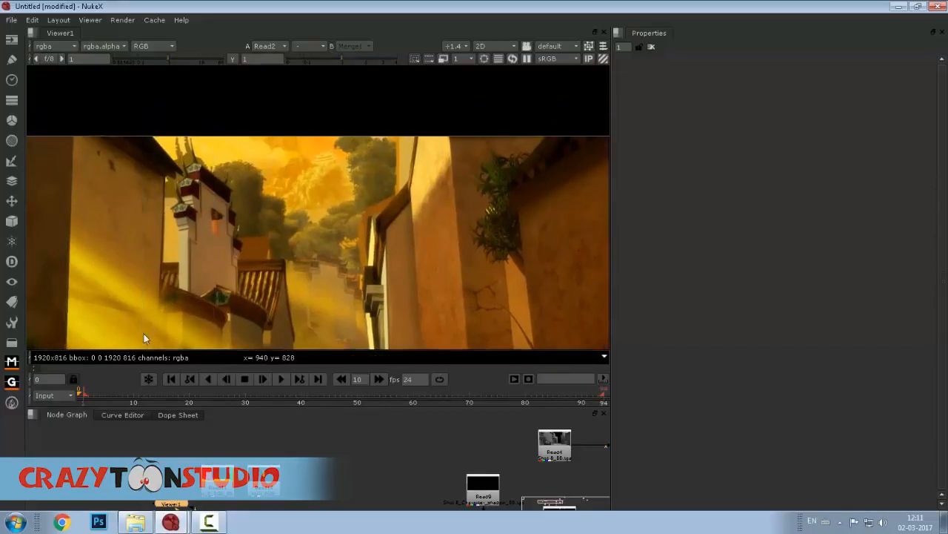
pyautogui.scroll(-5, 171, 296)
pyautogui.moveTo(186, 308); pyautogui.dragTo(281, 231)
pyautogui.scroll(2, 314, 218)
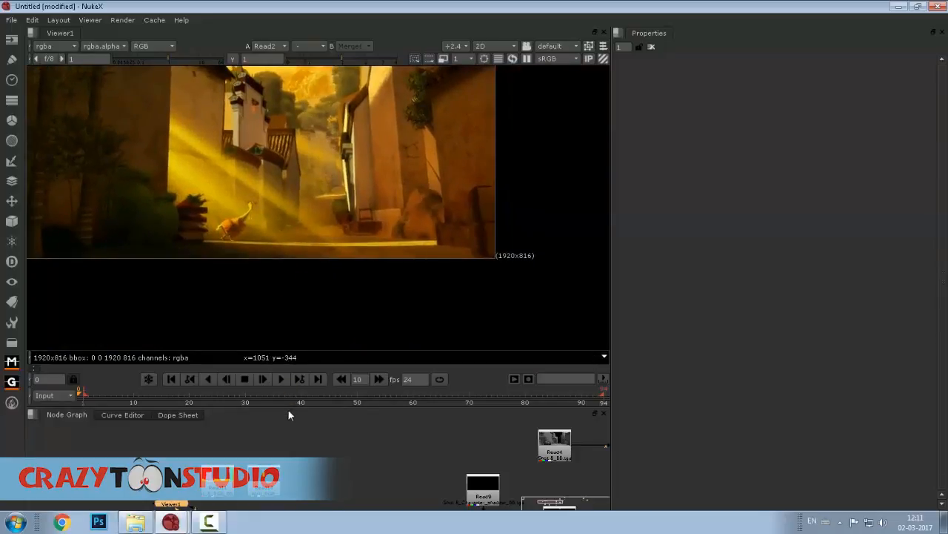
# Give the node graph more room and trace the light beams' path across the alley in the reference clip.
pyautogui.moveTo(287, 407); pyautogui.dragTo(286, 302)
pyautogui.scroll(-4, 278, 337)
pyautogui.moveTo(298, 407); pyautogui.dragTo(292, 443)
pyautogui.moveTo(211, 88); pyautogui.dragTo(220, 167)
pyautogui.moveTo(215, 141); pyautogui.dragTo(239, 135)
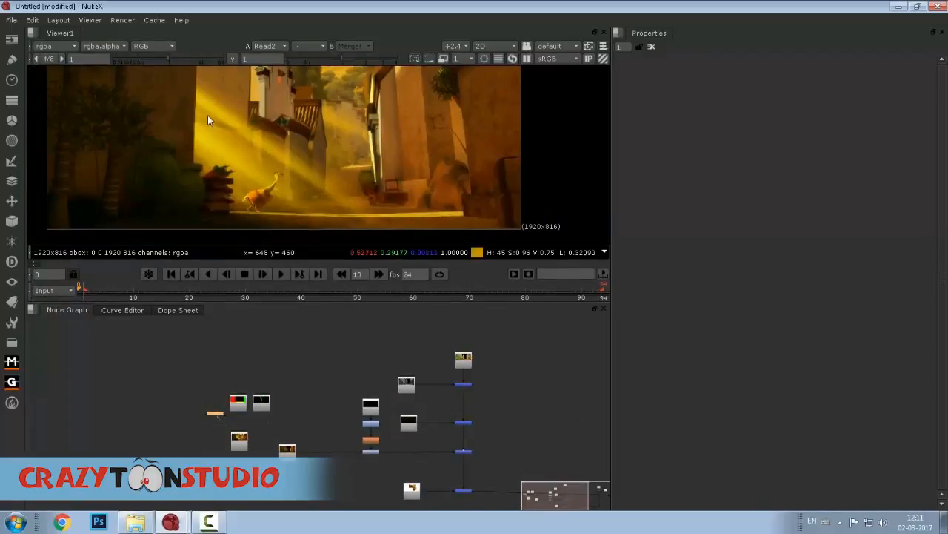
pyautogui.moveTo(206, 107); pyautogui.dragTo(371, 231)
pyautogui.moveTo(176, 75); pyautogui.dragTo(323, 217)
# Move the character Reads, their merge and the final merge slightly farther away from the background node tree.
pyautogui.moveTo(318, 364); pyautogui.dragTo(274, 397)
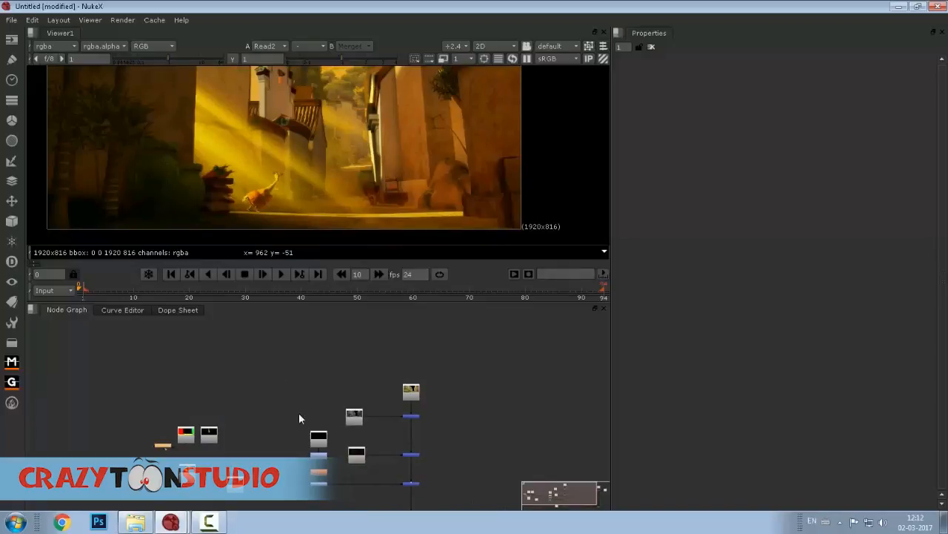
pyautogui.moveTo(252, 486); pyautogui.dragTo(332, 406)
pyautogui.moveTo(514, 386); pyautogui.dragTo(296, 400)
pyautogui.moveTo(440, 357); pyautogui.dragTo(273, 387)
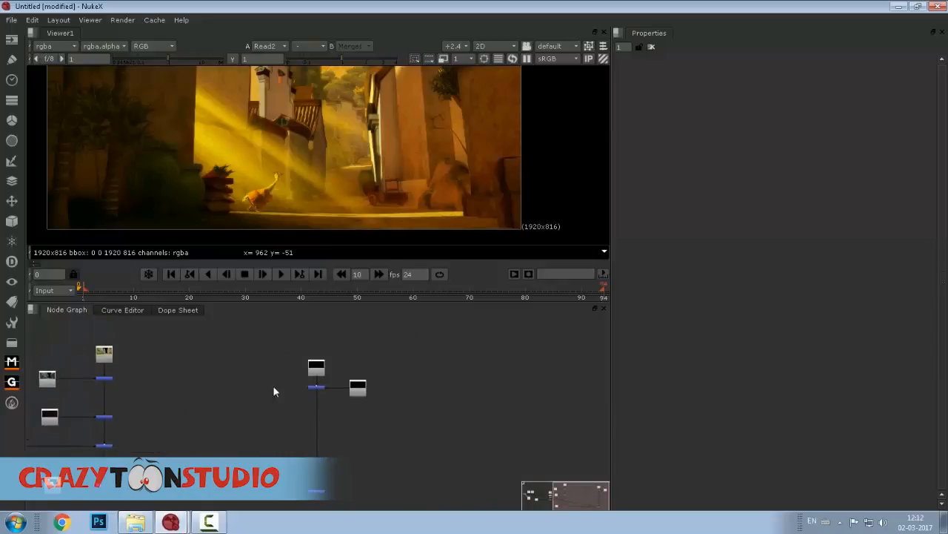
pyautogui.moveTo(425, 466); pyautogui.dragTo(452, 509)
pyautogui.moveTo(319, 487); pyautogui.dragTo(331, 487)
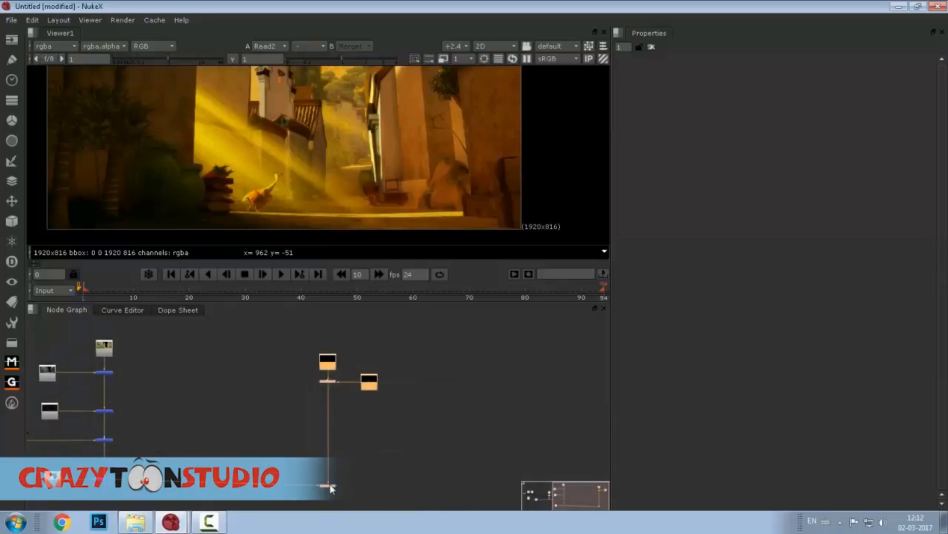
# Add a Noise node in the empty area between the background and character branches and display it in the viewer.
pyautogui.moveTo(243, 382); pyautogui.dragTo(322, 423)
pyautogui.click(323, 423)
pyautogui.press('Tab')
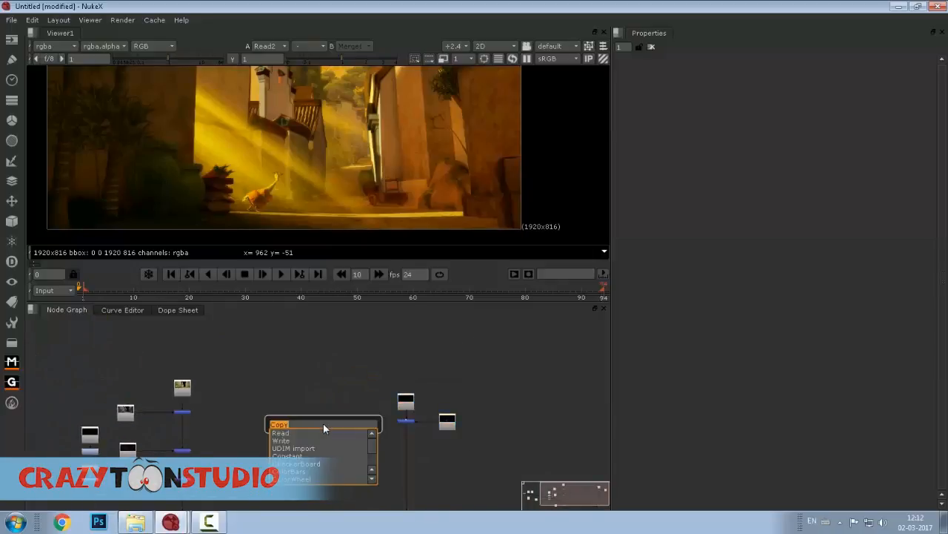
pyautogui.write('noi')
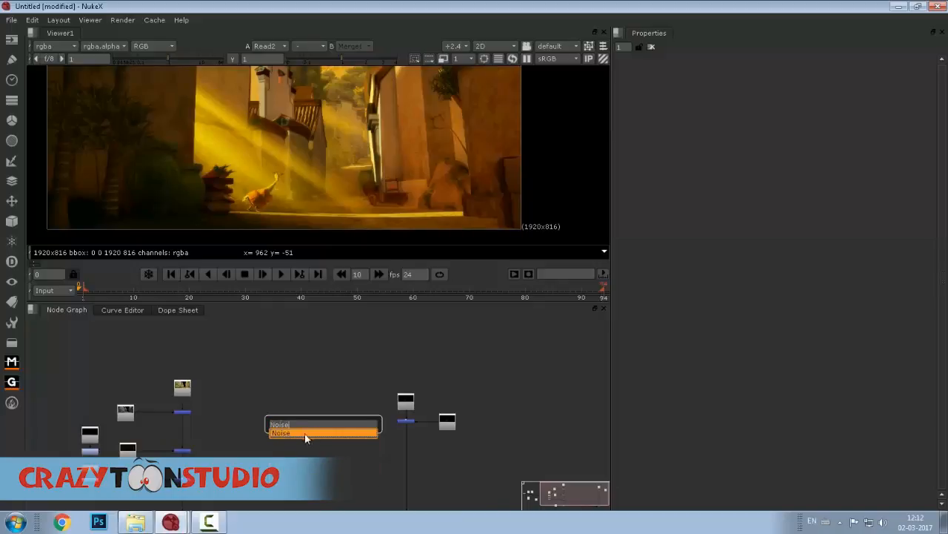
pyautogui.click(291, 434)
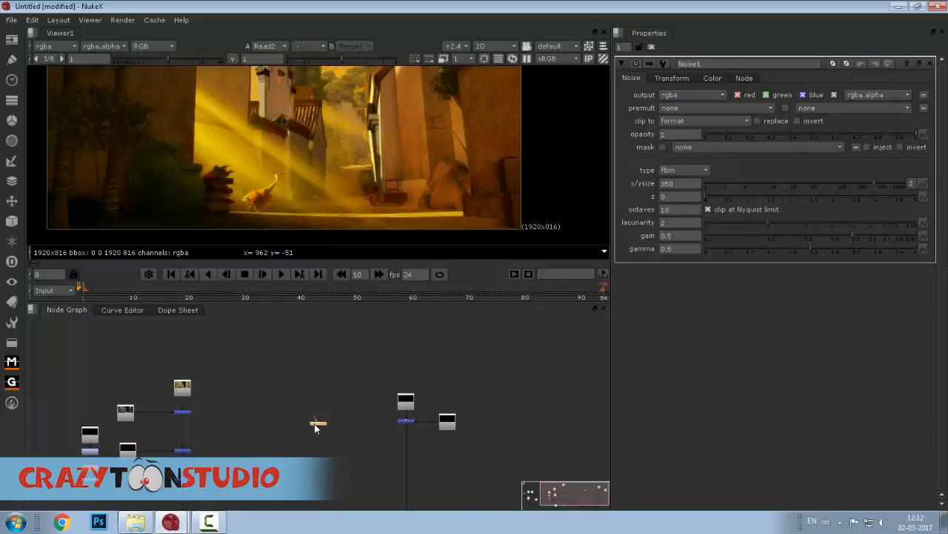
pyautogui.press('1')
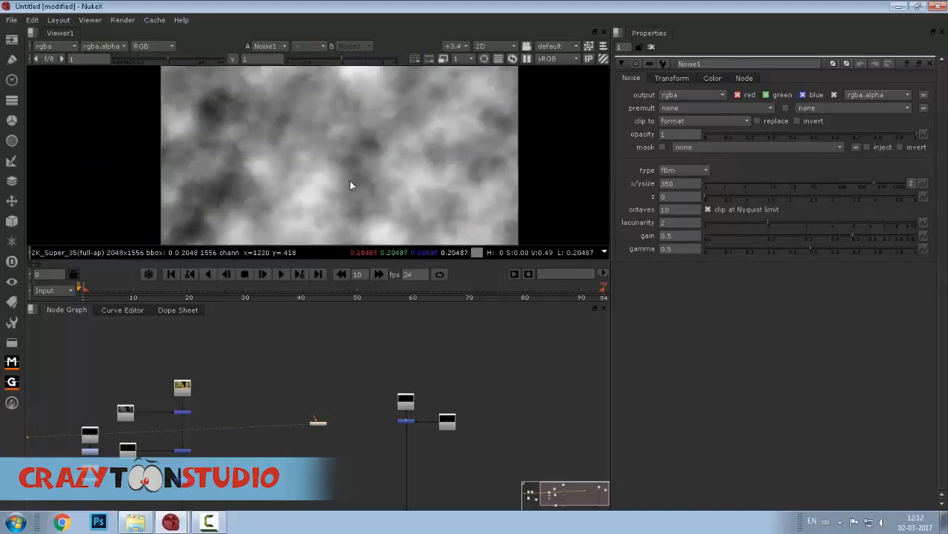
pyautogui.scroll(-5, 350, 185)
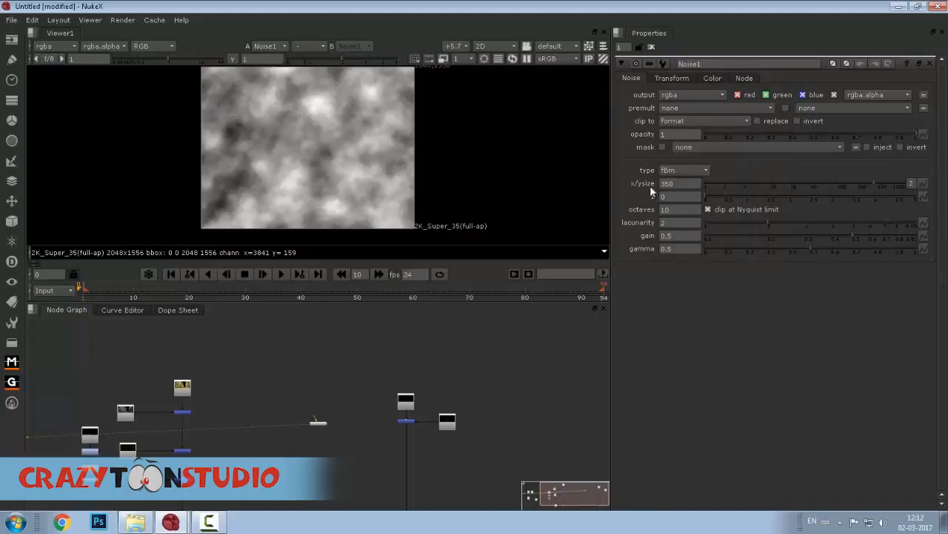
# Split the noise's x/y size into separate values and lower x to -307350 to stretch the pattern into horizontal streaks.
pyautogui.click(911, 183)
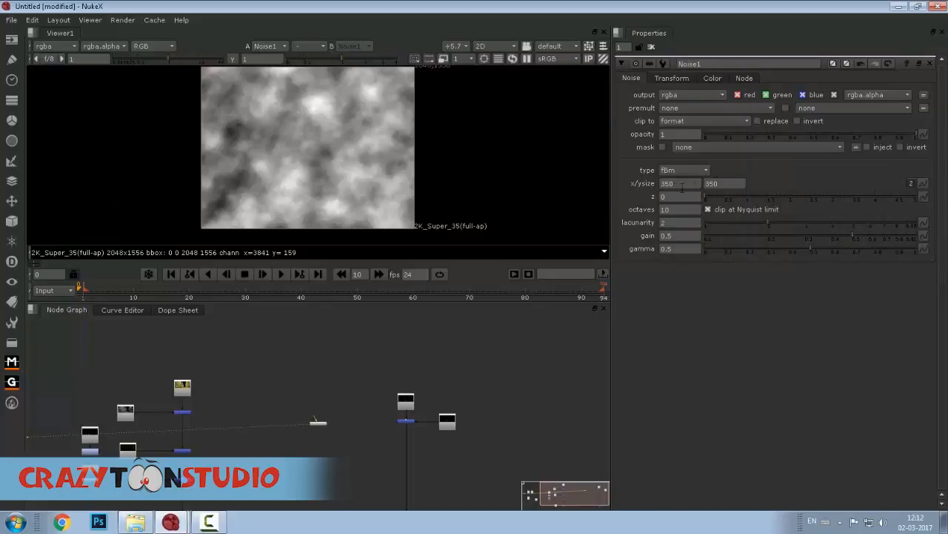
pyautogui.press('Down')
pyautogui.press('Down')
pyautogui.press('Down')
pyautogui.press('Down')
pyautogui.press('Down')
pyautogui.press('Down')
pyautogui.press('Down')
pyautogui.press('Down')
pyautogui.press('Down')
pyautogui.press('Down')
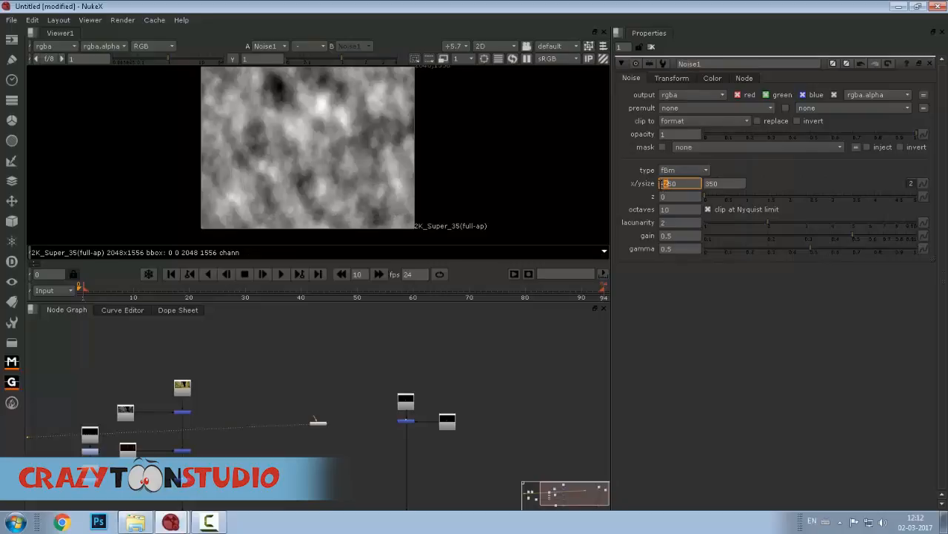
pyautogui.press('Down')
pyautogui.press('Down')
pyautogui.press('Down')
pyautogui.press('Down')
pyautogui.press('Down')
pyautogui.press('Down')
pyautogui.press('Down')
pyautogui.press('Down')
pyautogui.press('Down')
pyautogui.press('Down')
pyautogui.press('Down')
pyautogui.press('Down')
pyautogui.press('Down')
pyautogui.press('Down')
pyautogui.press('Down')
pyautogui.press('Down')
pyautogui.press('Down')
pyautogui.press('Down')
pyautogui.press('Down')
pyautogui.press('Down')
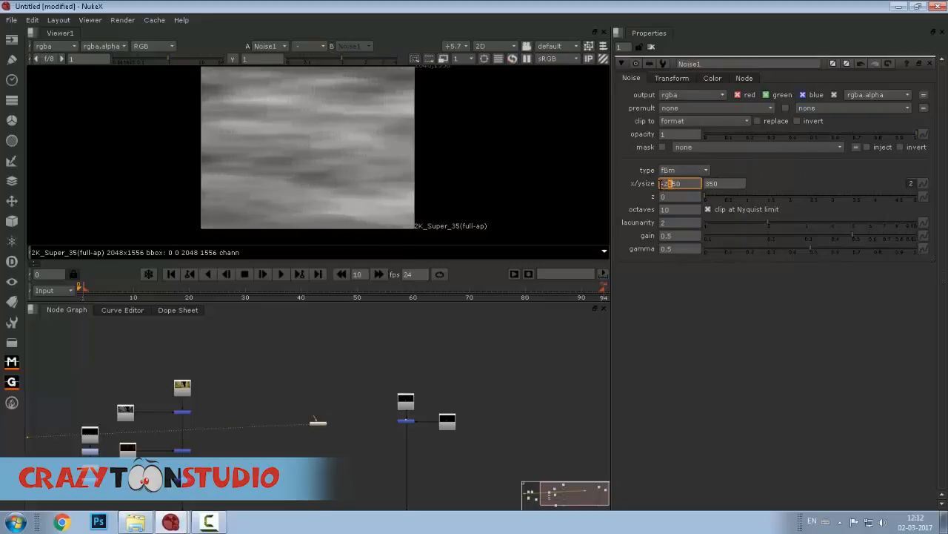
pyautogui.press('Down')
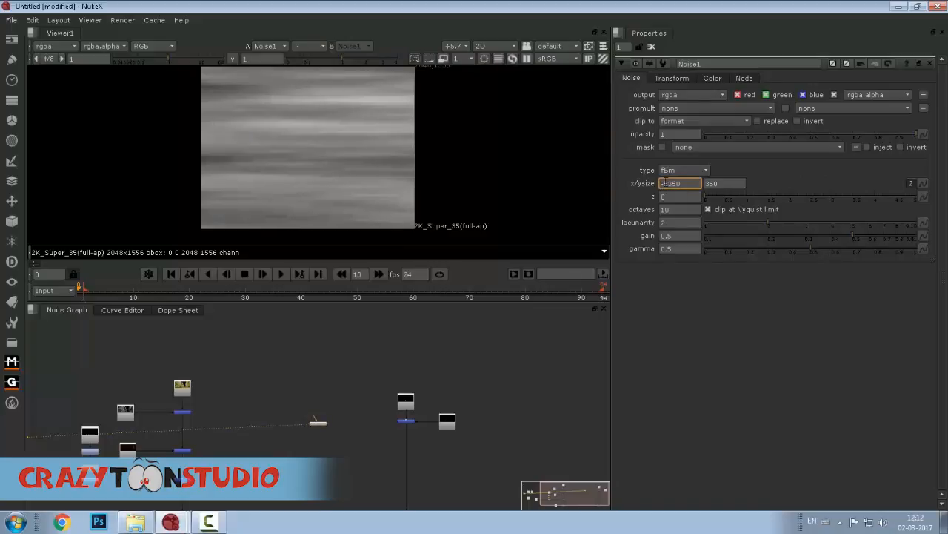
pyautogui.press('Down')
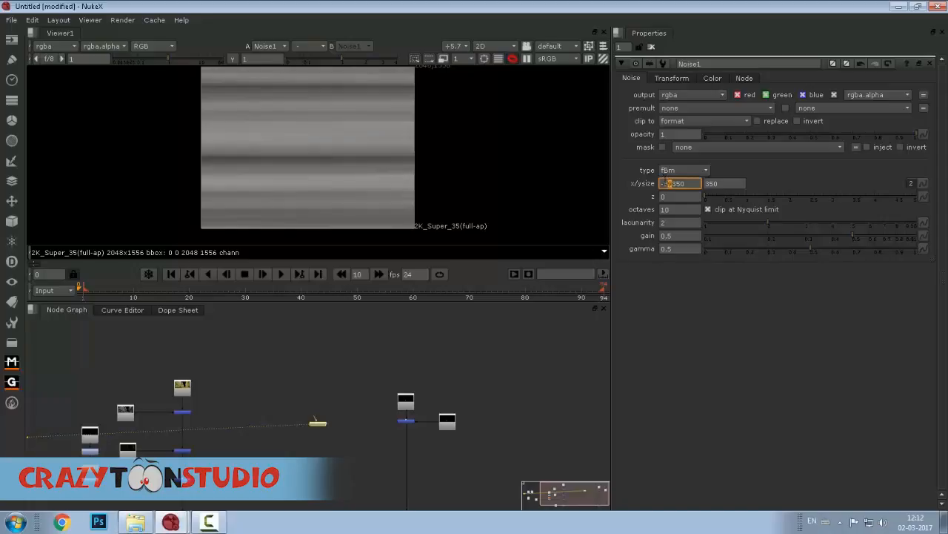
pyautogui.scroll(2, 315, 158)
pyautogui.moveTo(315, 158); pyautogui.dragTo(305, 189)
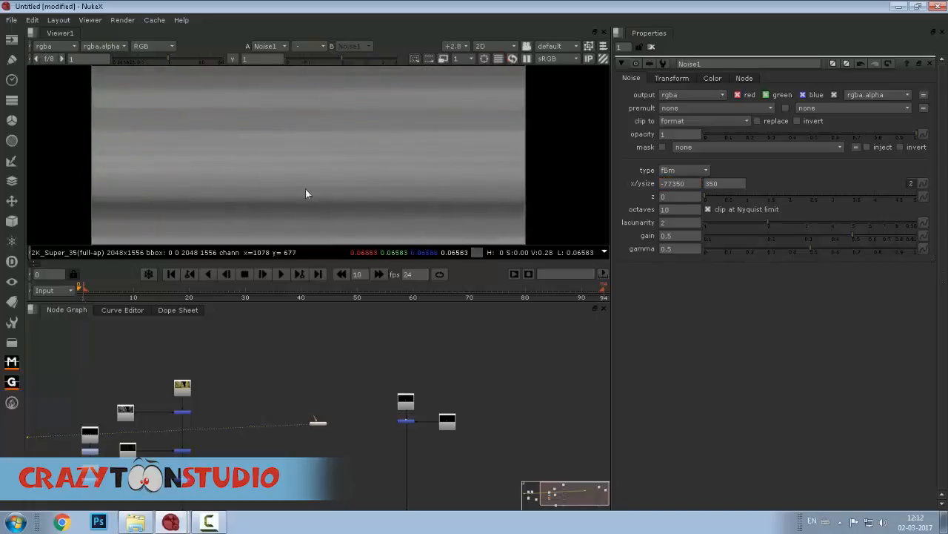
pyautogui.scroll(-3, 305, 192)
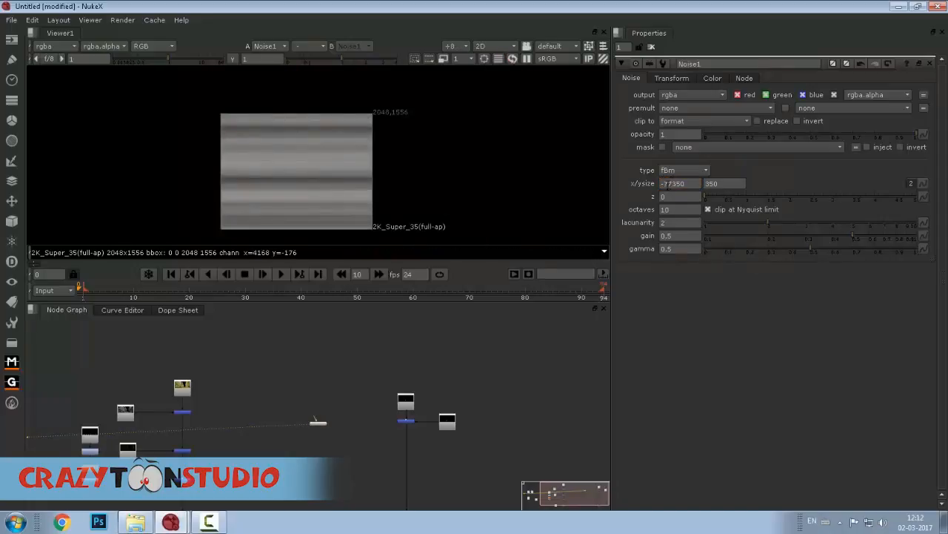
pyautogui.scroll(3, 324, 187)
pyautogui.scroll(-3, 324, 187)
pyautogui.scroll(3, 324, 187)
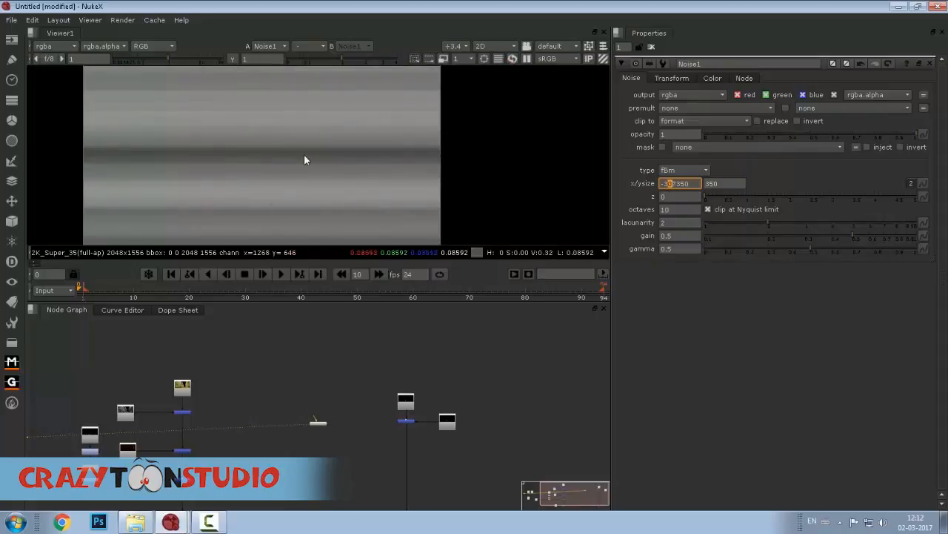
pyautogui.scroll(-3, 304, 154)
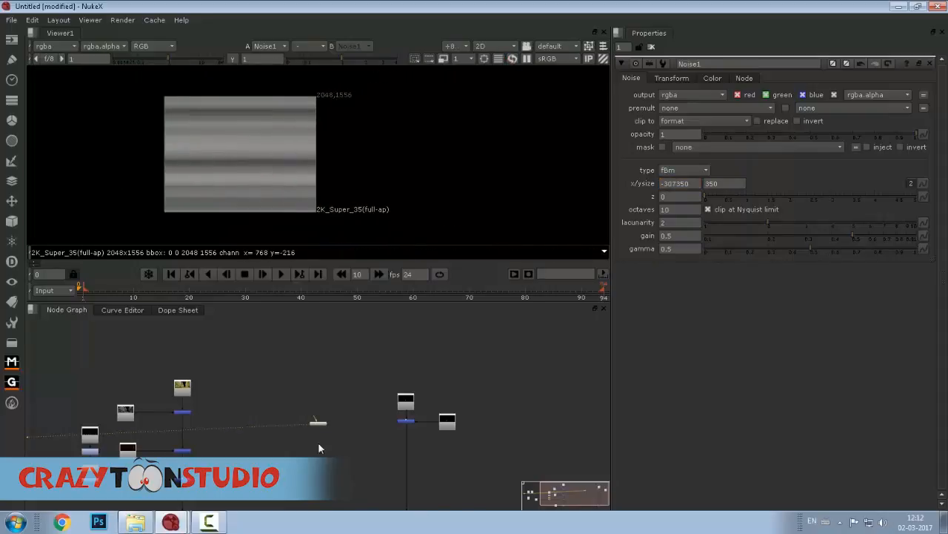
# Add a Transform node after Noise1, place it below with some spacing and view its output.
pyautogui.scroll(-5, 362, 353)
pyautogui.scroll(5, 357, 352)
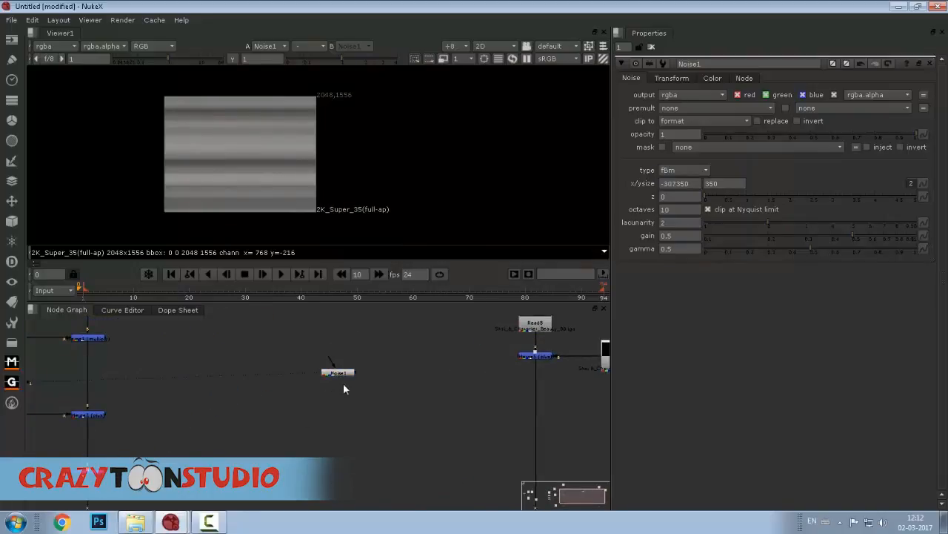
pyautogui.press('t')
pyautogui.scroll(5, 344, 384)
pyautogui.moveTo(330, 414); pyautogui.dragTo(331, 357)
pyautogui.moveTo(365, 456); pyautogui.dragTo(346, 447)
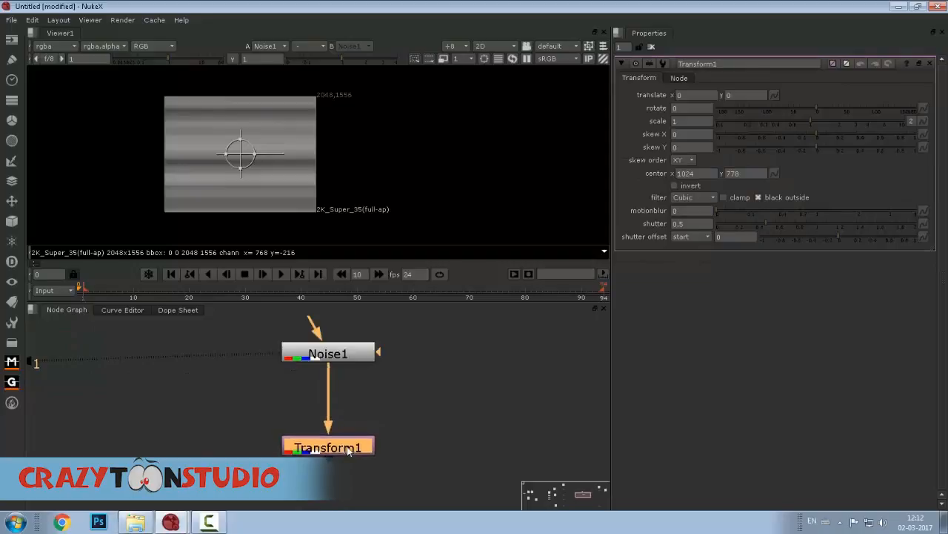
pyautogui.press('1')
pyautogui.scroll(-3, 276, 190)
pyautogui.scroll(2, 277, 191)
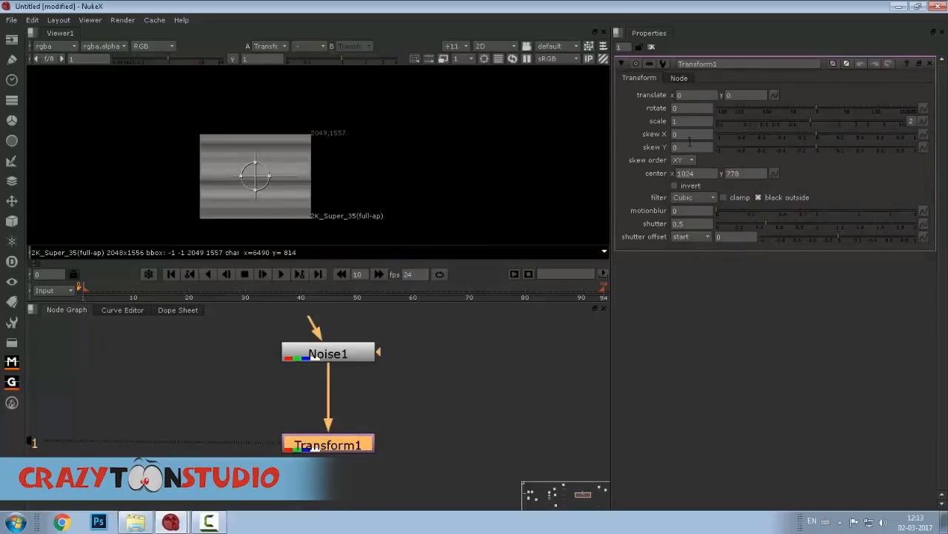
# Set the Transform's rotation to -29 so the streaks slant diagonally downward.
pyautogui.press('Down')
pyautogui.press('Down')
pyautogui.press('Down')
pyautogui.press('Down')
pyautogui.press('Down')
pyautogui.press('Down')
pyautogui.press('Down')
pyautogui.press('Down')
pyautogui.press('Down')
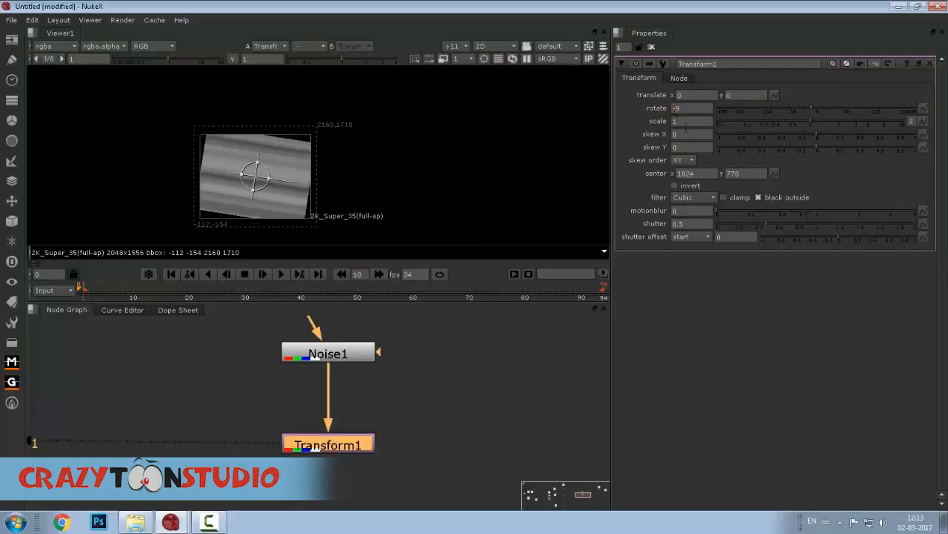
pyautogui.scroll(-20, 675, 108)
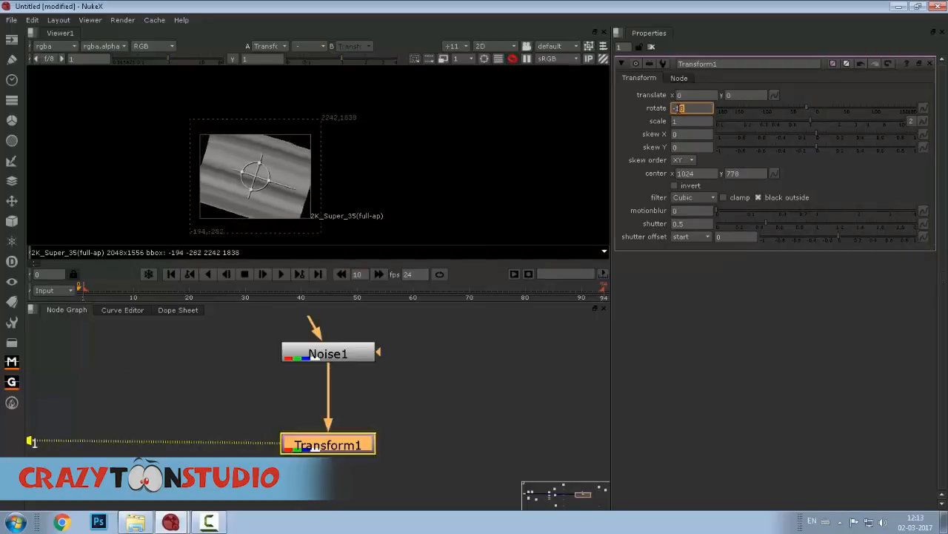
pyautogui.press('Down')
pyautogui.press('Up')
pyautogui.press('Up')
pyautogui.press('Up')
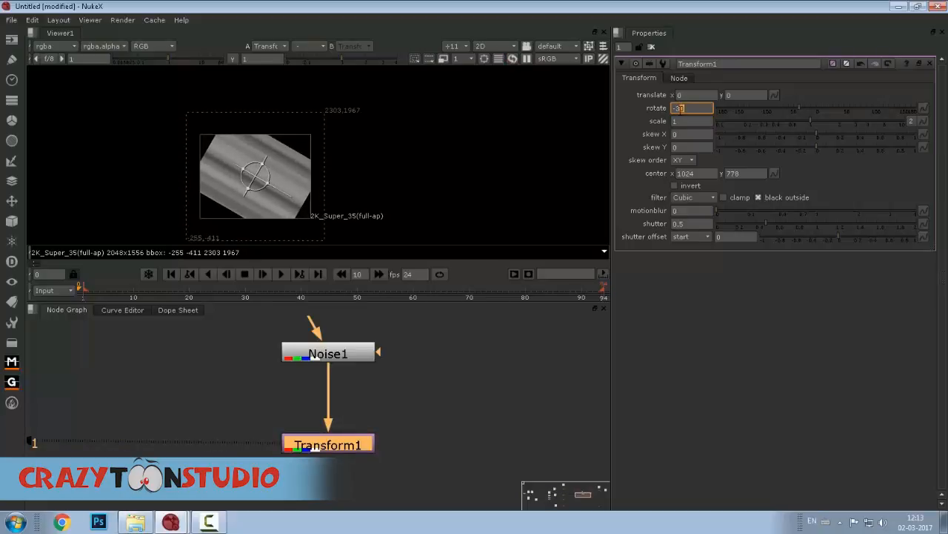
pyautogui.scroll(5, 289, 207)
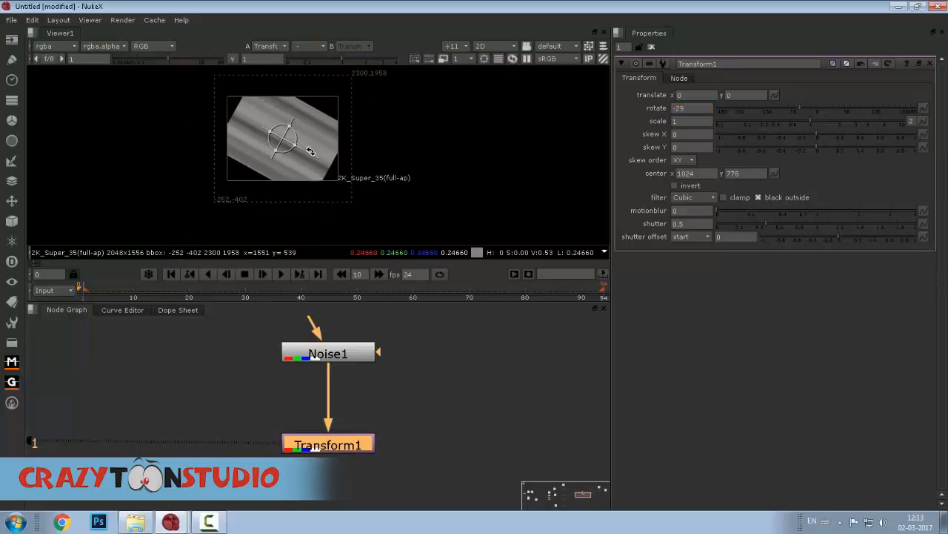
pyautogui.scroll(-8, 371, 393)
# Change the project's full size format to 1920x816.
pyautogui.click(380, 391)
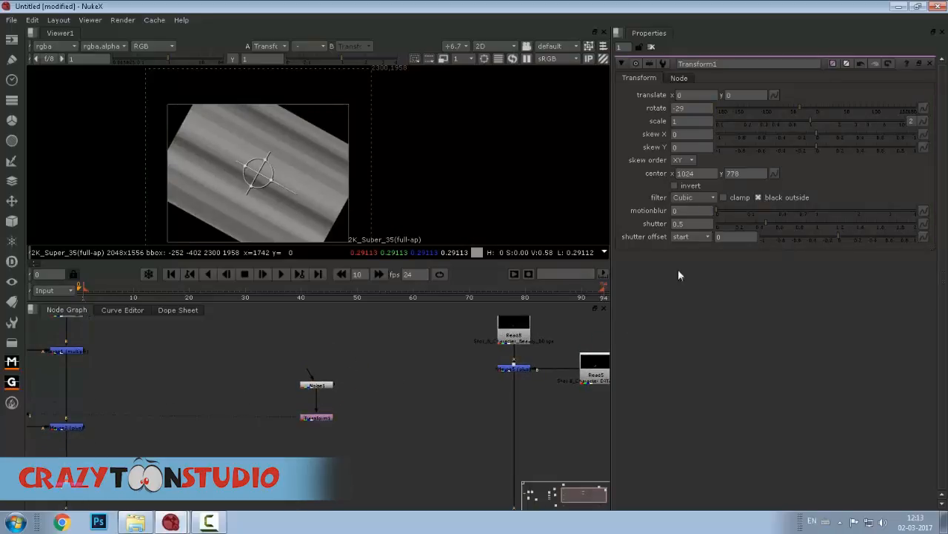
pyautogui.press('s')
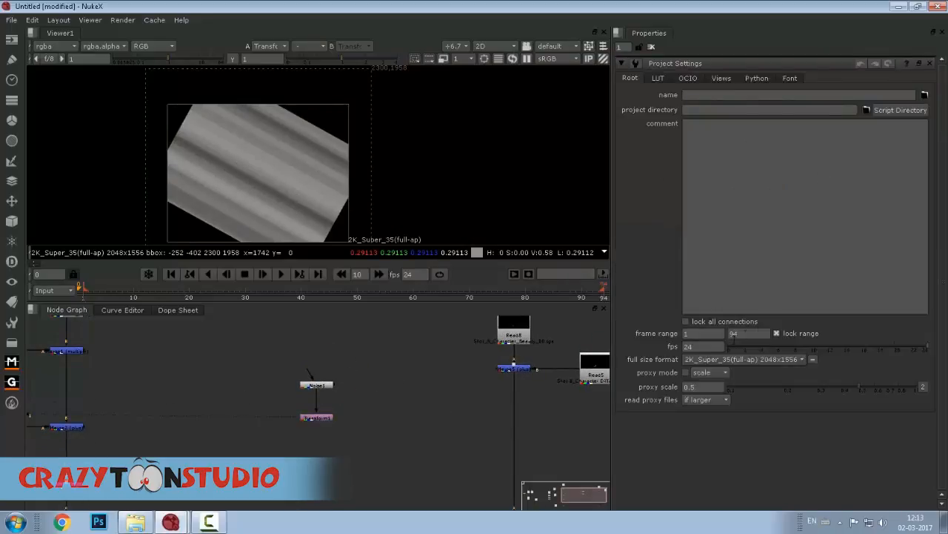
pyautogui.click(725, 360)
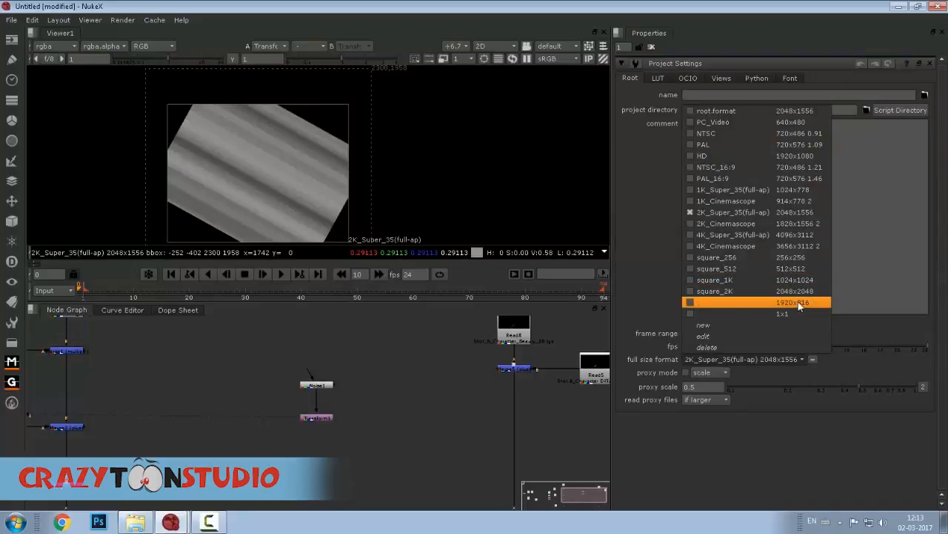
pyautogui.click(798, 302)
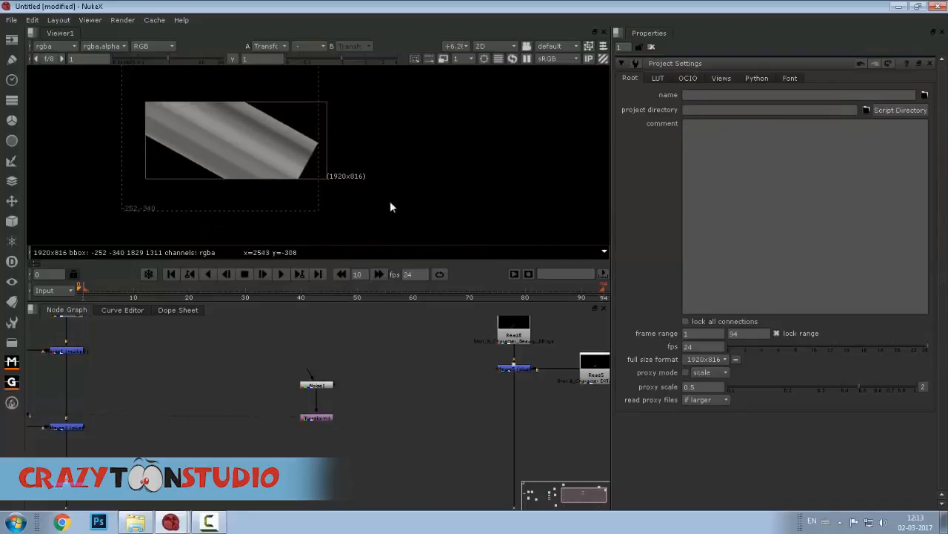
# Insert a ColorCorrect node between Noise1 and Transform1.
pyautogui.scroll(-3, 365, 373)
pyautogui.moveTo(198, 418); pyautogui.dragTo(343, 426)
pyautogui.scroll(2, 430, 403)
pyautogui.moveTo(432, 404); pyautogui.dragTo(409, 417)
pyautogui.scroll(-3, 393, 409)
pyautogui.scroll(3, 355, 415)
pyautogui.moveTo(398, 352); pyautogui.dragTo(384, 504)
pyautogui.scroll(5, 362, 402)
pyautogui.click(373, 407)
pyautogui.moveTo(384, 427)
pyautogui.mouseDown()
pyautogui.moveTo(384, 378)
pyautogui.moveTo(379, 419)
pyautogui.mouseUp()
pyautogui.press('c')
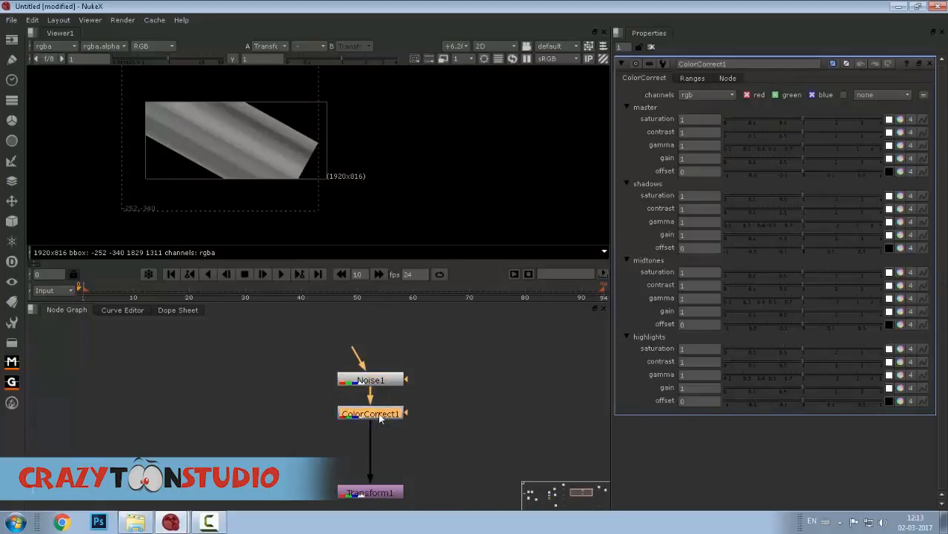
# Tint the ColorCorrect's master gain yellow with red 1.44, green 1 and blue -0.32.
pyautogui.click(900, 158)
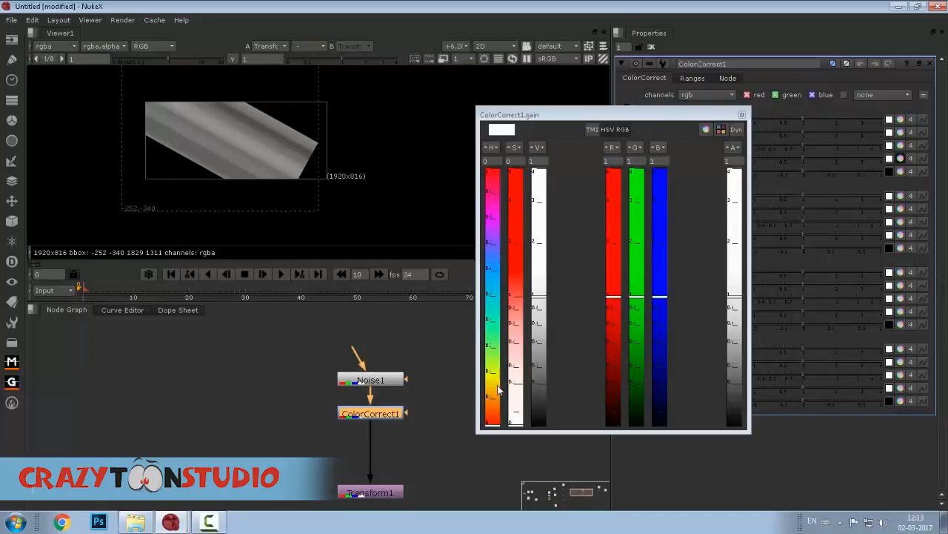
pyautogui.moveTo(489, 381); pyautogui.dragTo(493, 374)
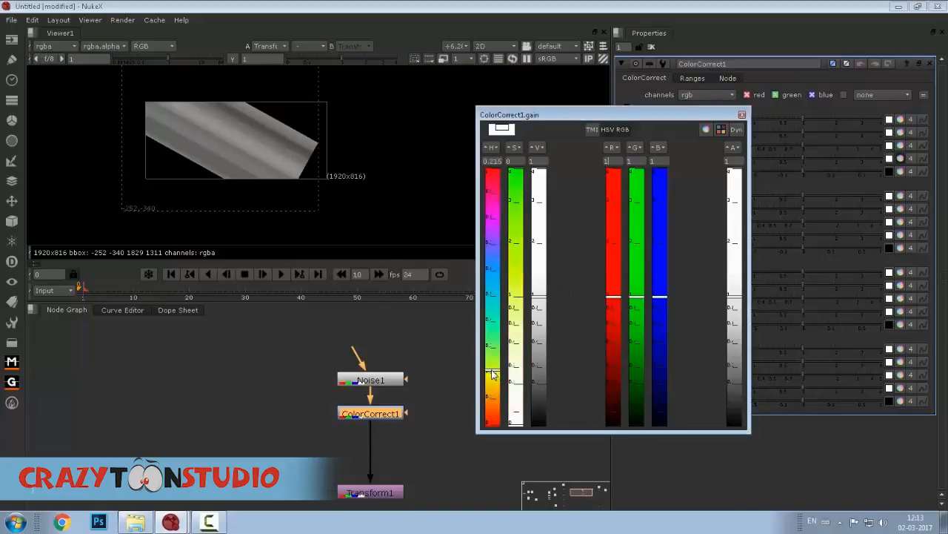
pyautogui.moveTo(655, 297); pyautogui.dragTo(664, 363)
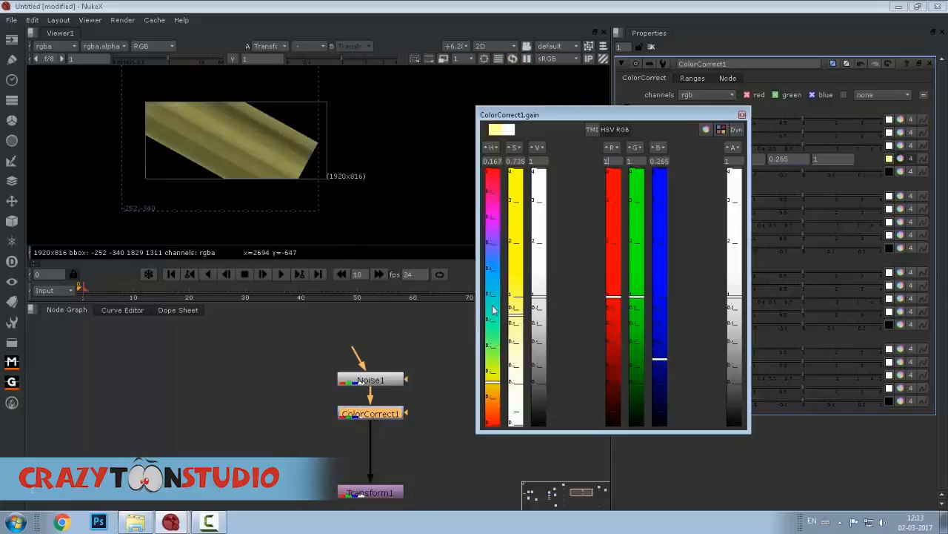
pyautogui.moveTo(513, 314); pyautogui.dragTo(518, 279)
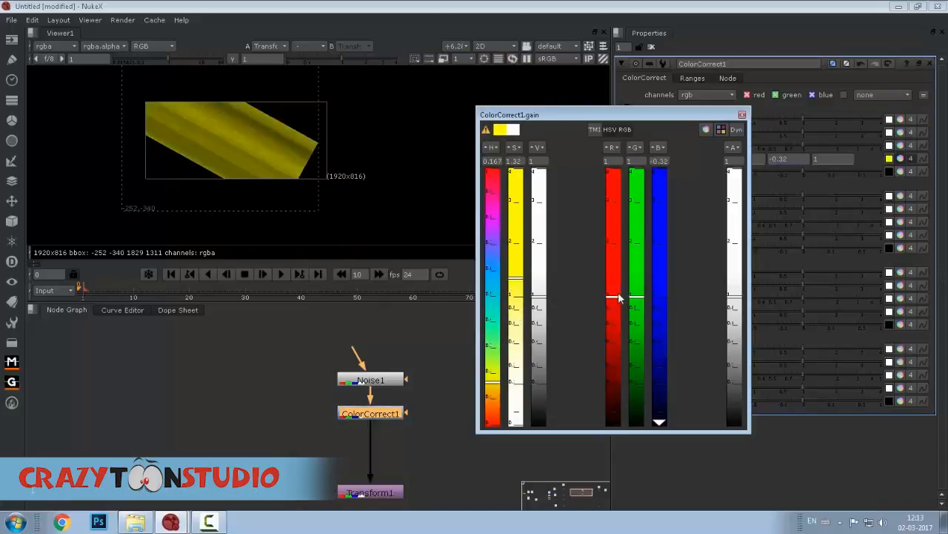
pyautogui.moveTo(613, 299); pyautogui.dragTo(613, 274)
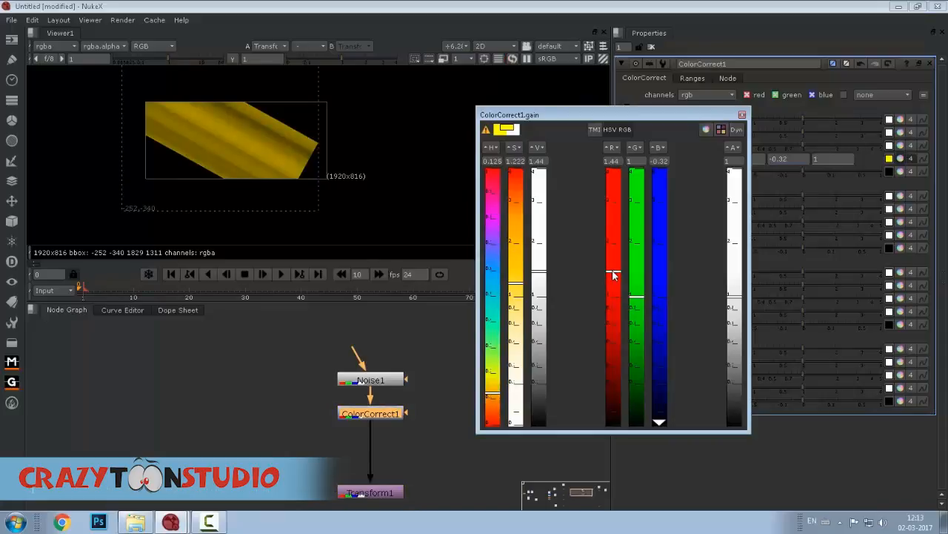
pyautogui.click(610, 130)
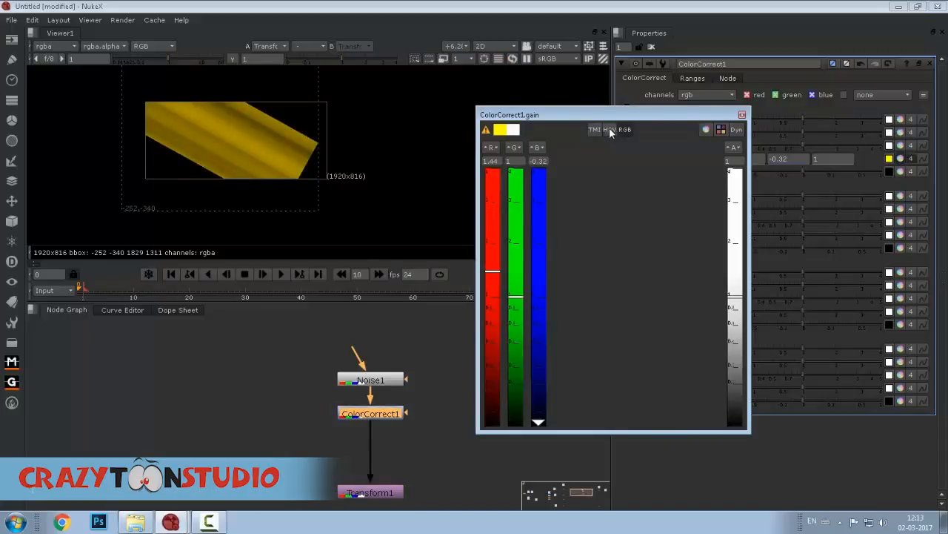
pyautogui.click(610, 130)
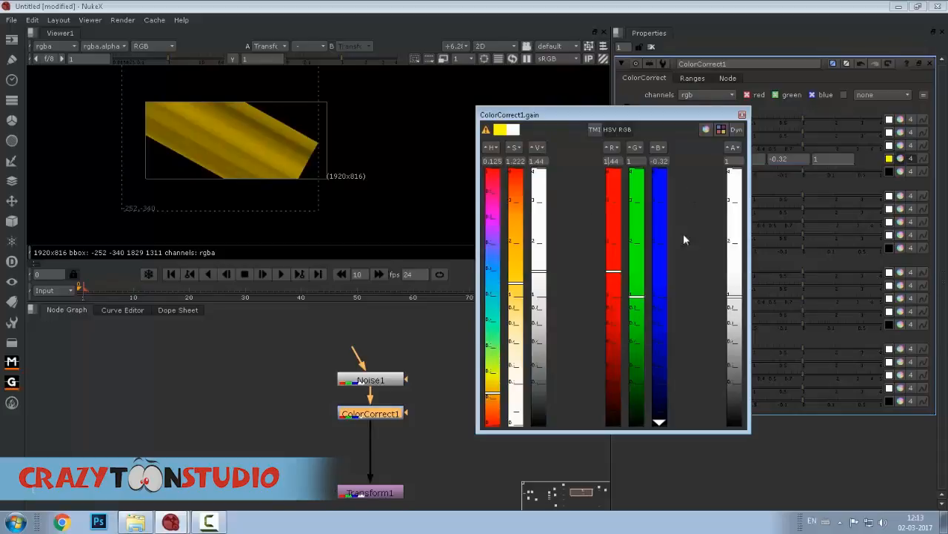
# Shift the master gain to orange on the colour wheel, with green 0.621 and blue 0.067, and check the streaks' alpha channel.
pyautogui.click(706, 130)
pyautogui.moveTo(650, 331)
pyautogui.mouseDown()
pyautogui.moveTo(663, 334)
pyautogui.moveTo(656, 346)
pyautogui.moveTo(667, 328)
pyautogui.moveTo(672, 346)
pyautogui.moveTo(668, 338)
pyautogui.mouseUp()
pyautogui.moveTo(312, 385); pyautogui.dragTo(254, 361)
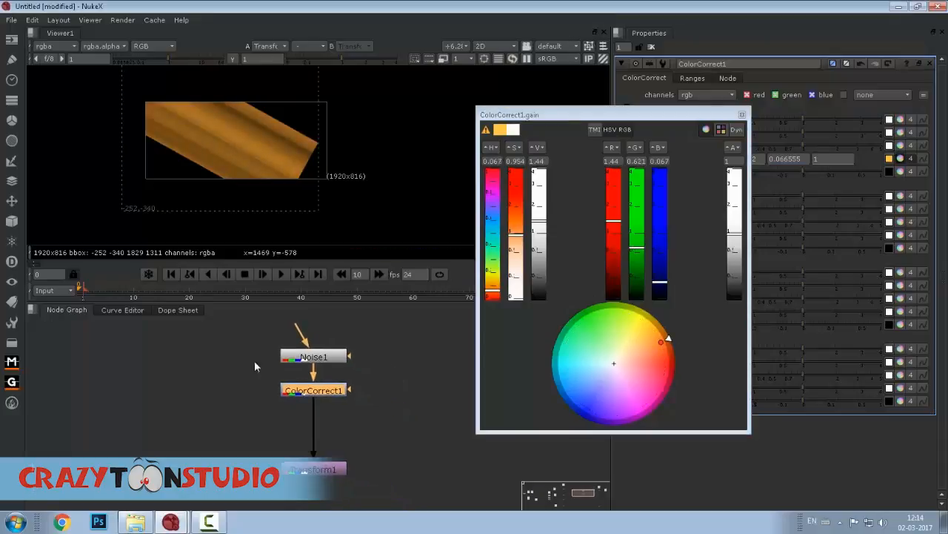
pyautogui.scroll(-1, 255, 360)
pyautogui.moveTo(250, 169)
pyautogui.mouseDown()
pyautogui.moveTo(169, 128)
pyautogui.moveTo(207, 200)
pyautogui.moveTo(238, 176)
pyautogui.mouseUp()
pyautogui.scroll(1, 169, 121)
pyautogui.scroll(1, 170, 120)
pyautogui.press('a')
pyautogui.press('a')
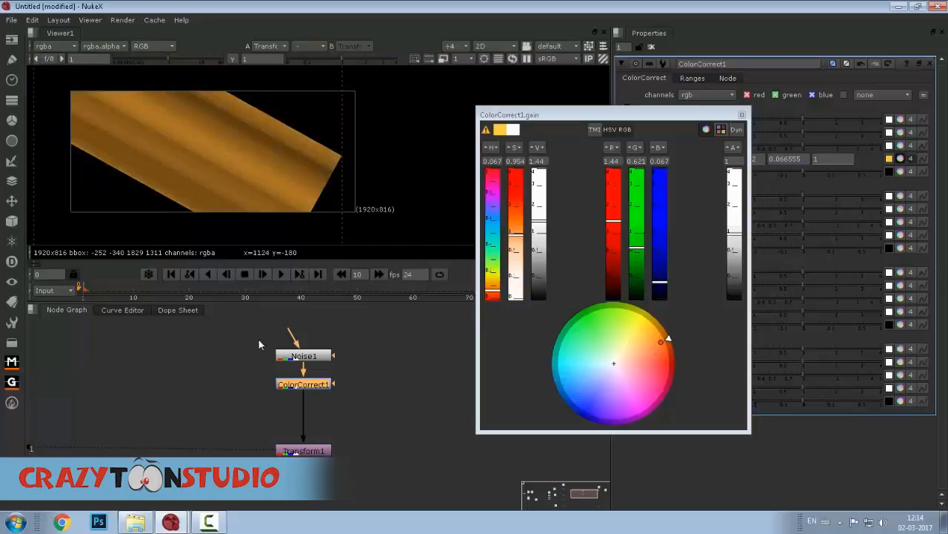
# Show the background passes' combined merge output, just before the character merge, in the viewer.
pyautogui.moveTo(263, 302); pyautogui.dragTo(263, 407)
pyautogui.moveTo(231, 221); pyautogui.dragTo(293, 141)
pyautogui.scroll(-1, 290, 149)
pyautogui.moveTo(288, 208); pyautogui.dragTo(274, 191)
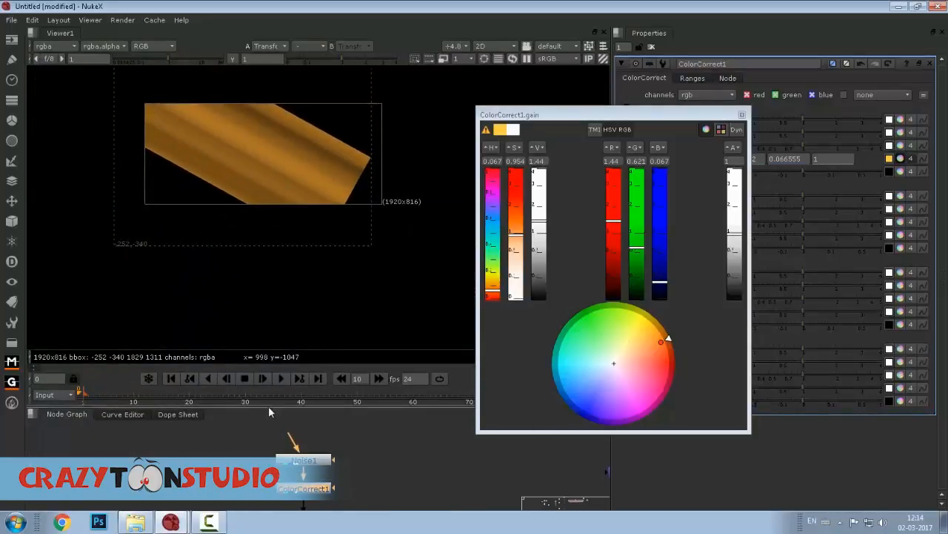
pyautogui.moveTo(268, 405); pyautogui.dragTo(268, 304)
pyautogui.scroll(4, 254, 400)
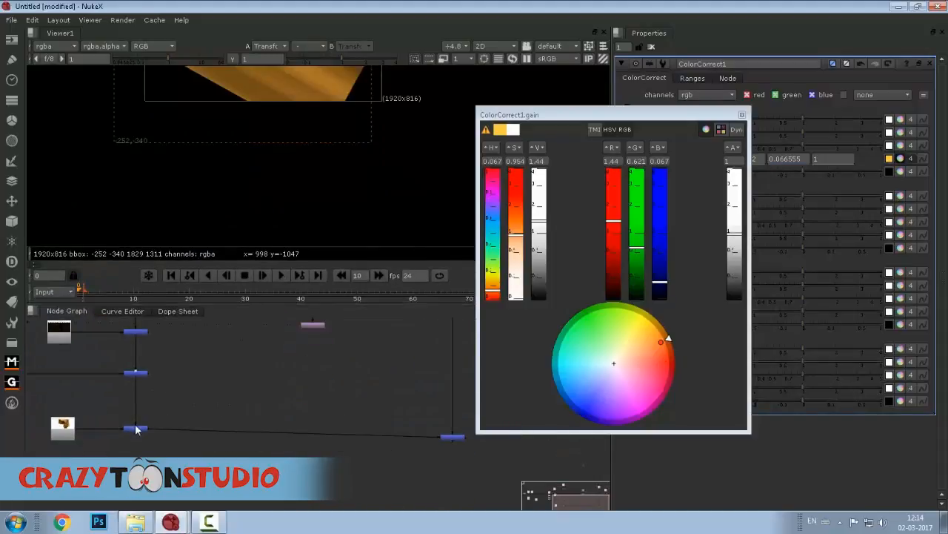
pyautogui.moveTo(140, 398); pyautogui.dragTo(149, 439)
pyautogui.click(150, 414)
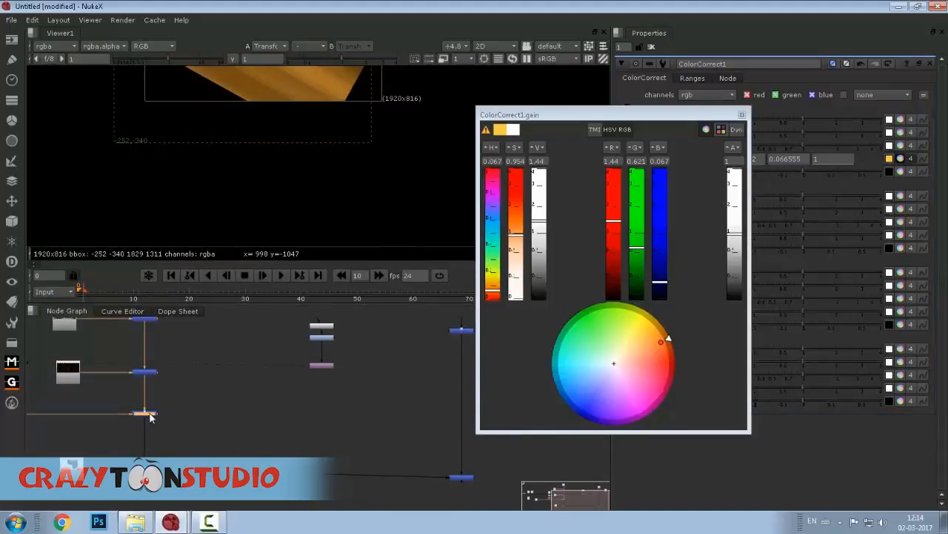
pyautogui.press('1')
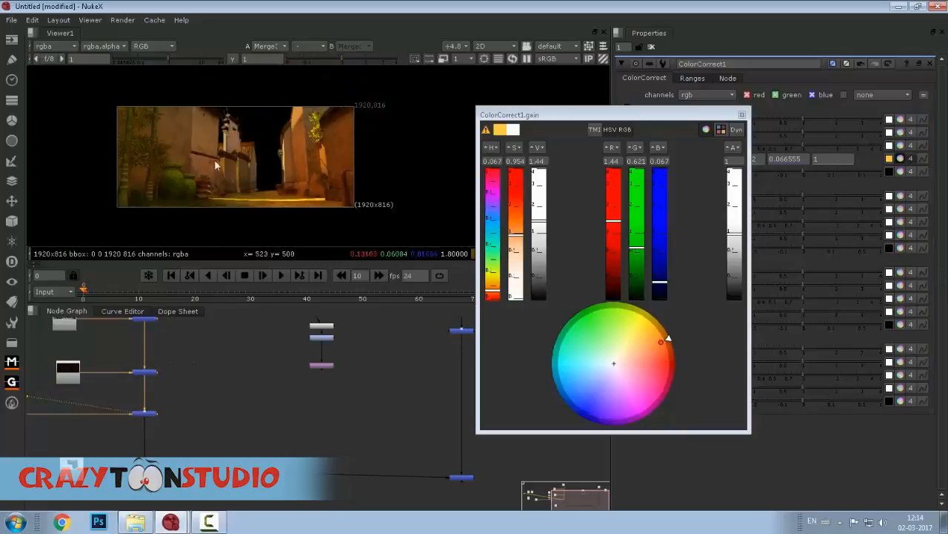
# Insert a Merge node below the background's last merge, with Transform1 as its A input, and view the result.
pyautogui.doubleClick(227, 447)
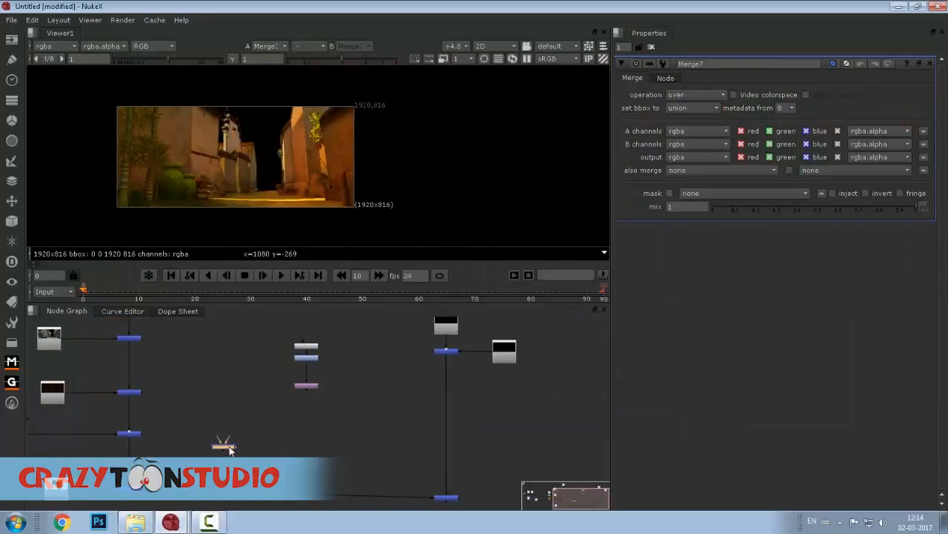
pyautogui.moveTo(320, 415); pyautogui.dragTo(313, 385)
pyautogui.moveTo(146, 439); pyautogui.dragTo(147, 441)
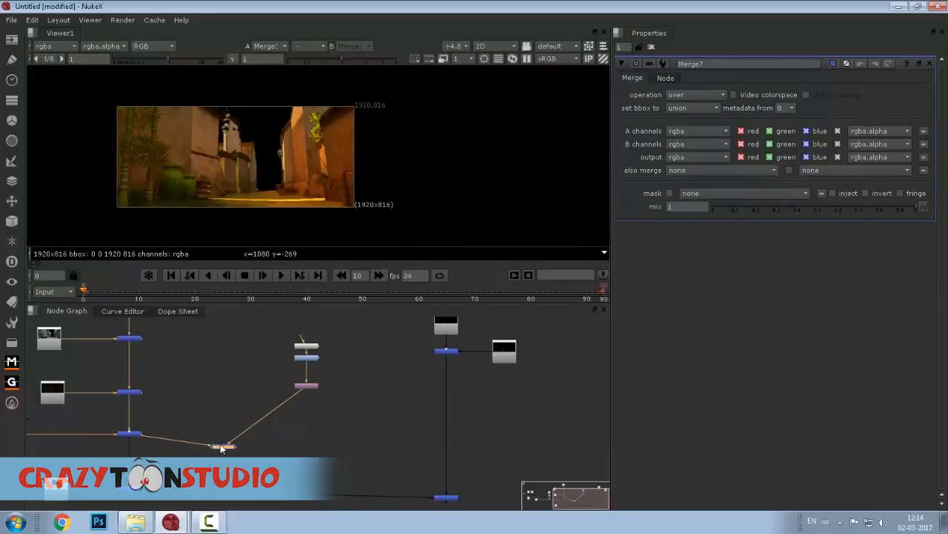
pyautogui.moveTo(220, 448); pyautogui.dragTo(174, 455)
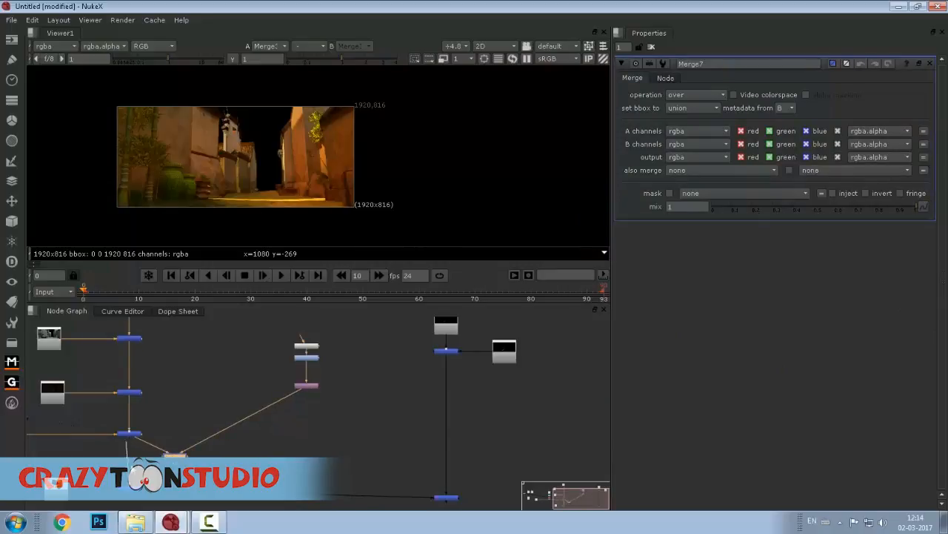
pyautogui.moveTo(178, 459); pyautogui.dragTo(133, 456)
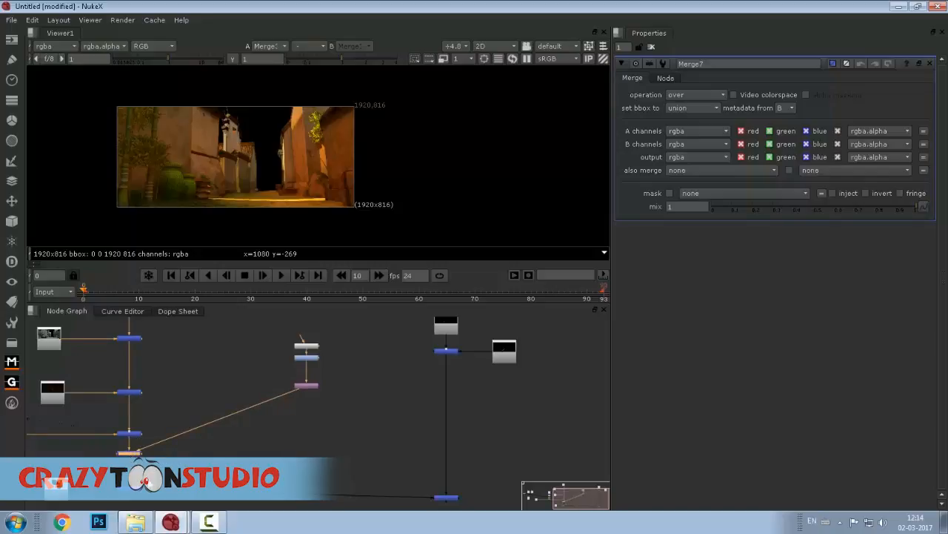
pyautogui.press('1')
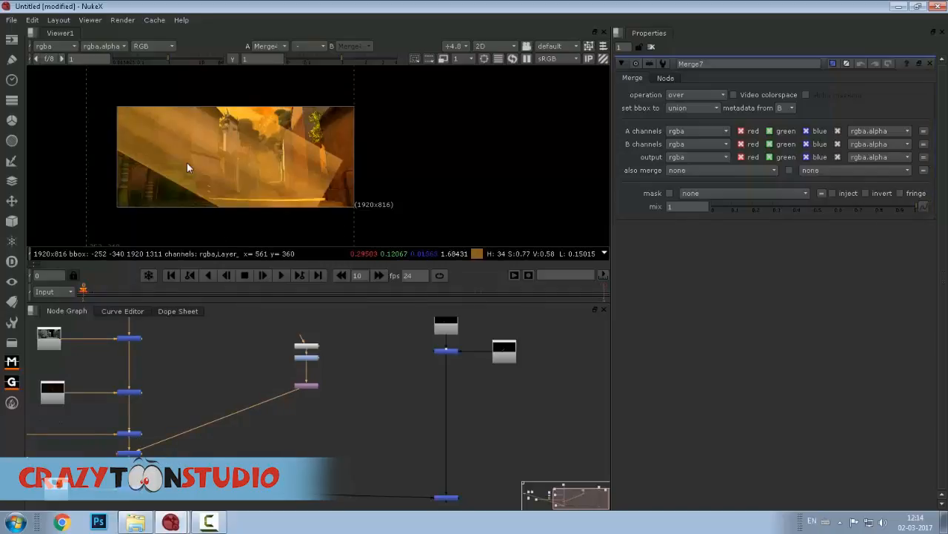
# Inspect the light rays over the background and compare them with the background merge without rays.
pyautogui.scroll(1, 188, 161)
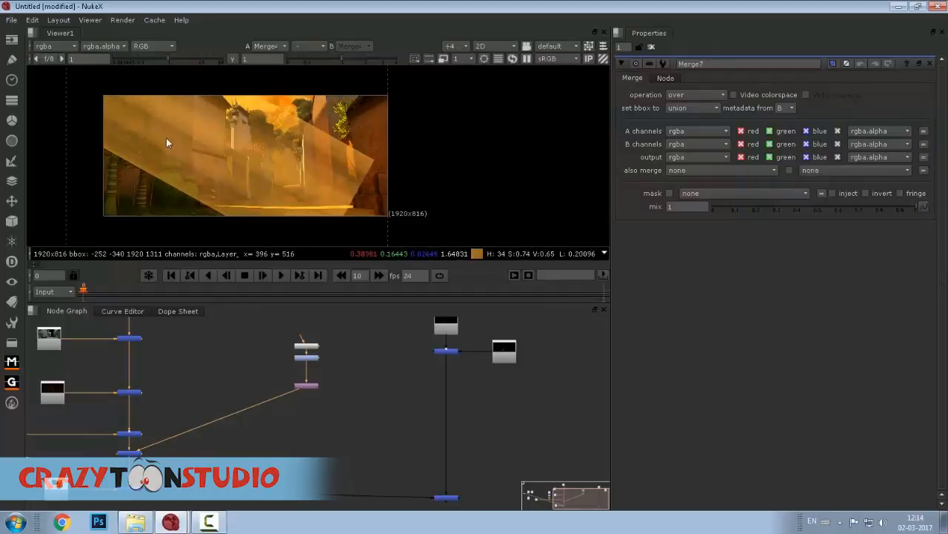
pyautogui.scroll(-2, 181, 152)
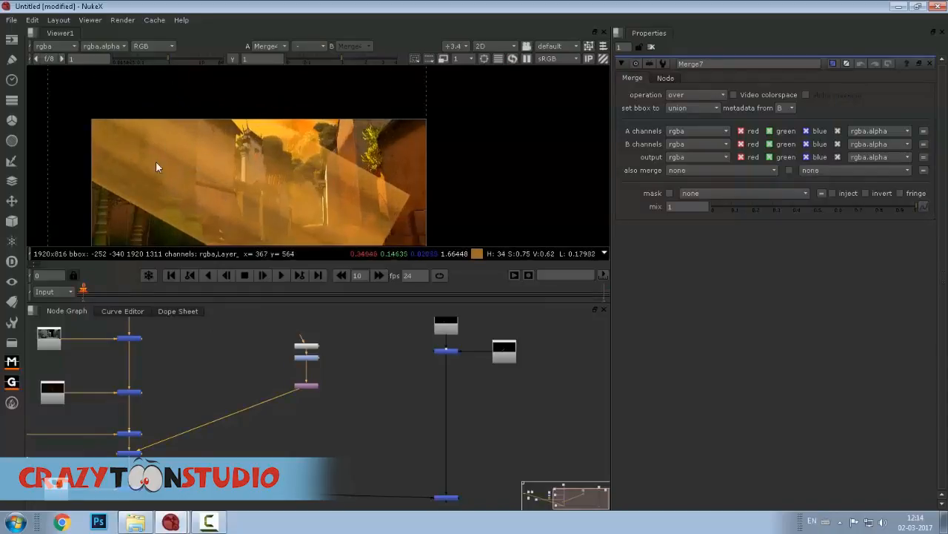
pyautogui.moveTo(188, 119); pyautogui.dragTo(123, 74)
pyautogui.moveTo(134, 121); pyautogui.dragTo(212, 160)
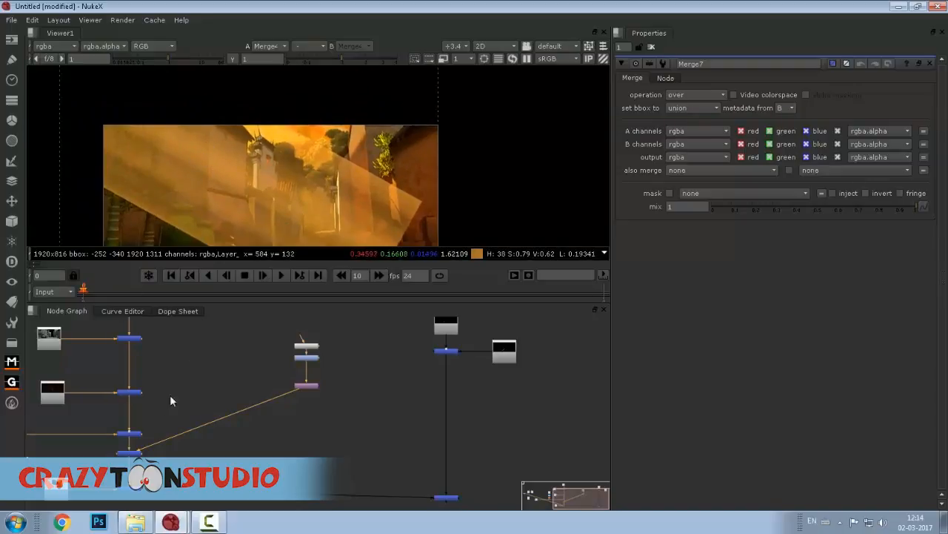
pyautogui.keyDown('ctrl'); pyautogui.keyDown('shift'); pyautogui.click(132, 435); pyautogui.keyUp('shift'); pyautogui.keyUp('ctrl')
pyautogui.scroll(4, 207, 187)
pyautogui.moveTo(212, 72); pyautogui.dragTo(228, 201)
pyautogui.scroll(-5, 129, 89)
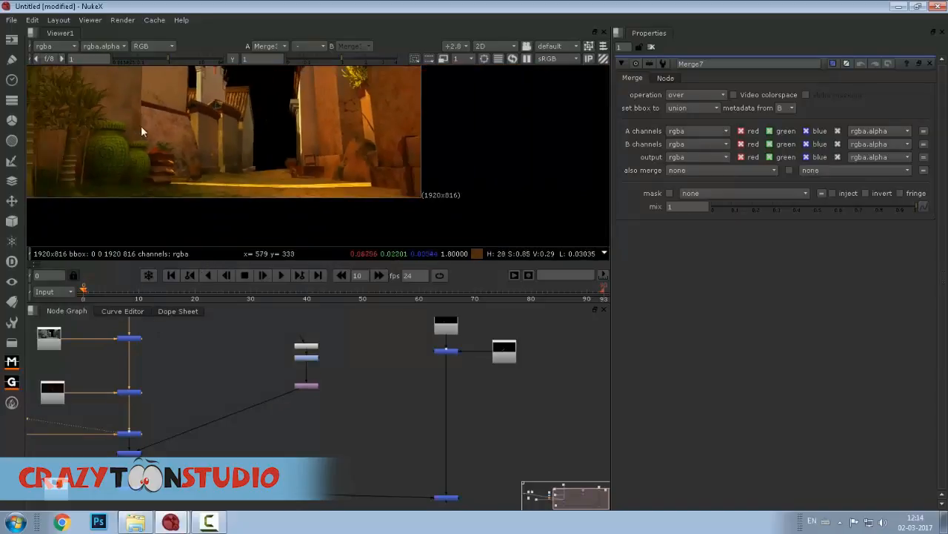
# Locate the Read11 matte pass, Shot_8_RGB_00.tga, in the node graph and view it.
pyautogui.moveTo(301, 372); pyautogui.dragTo(274, 363)
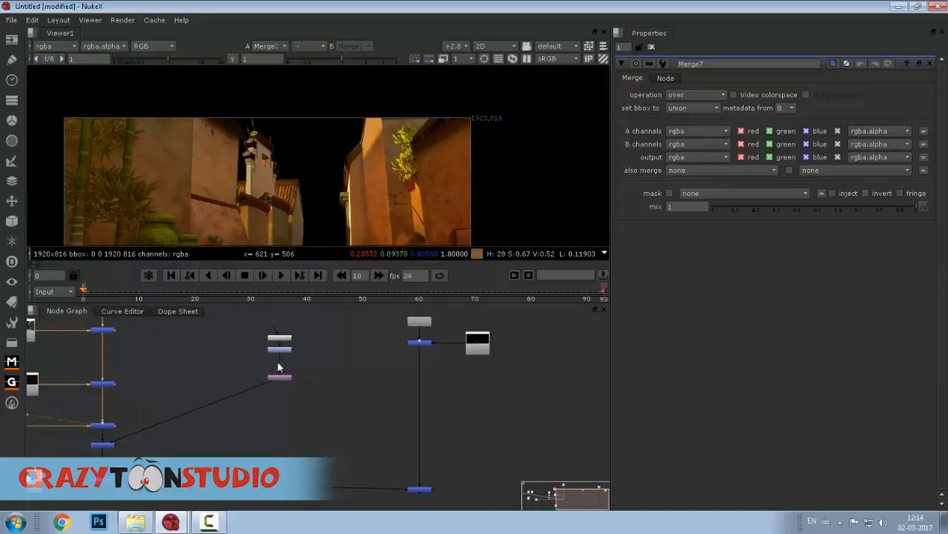
pyautogui.scroll(-6, 287, 379)
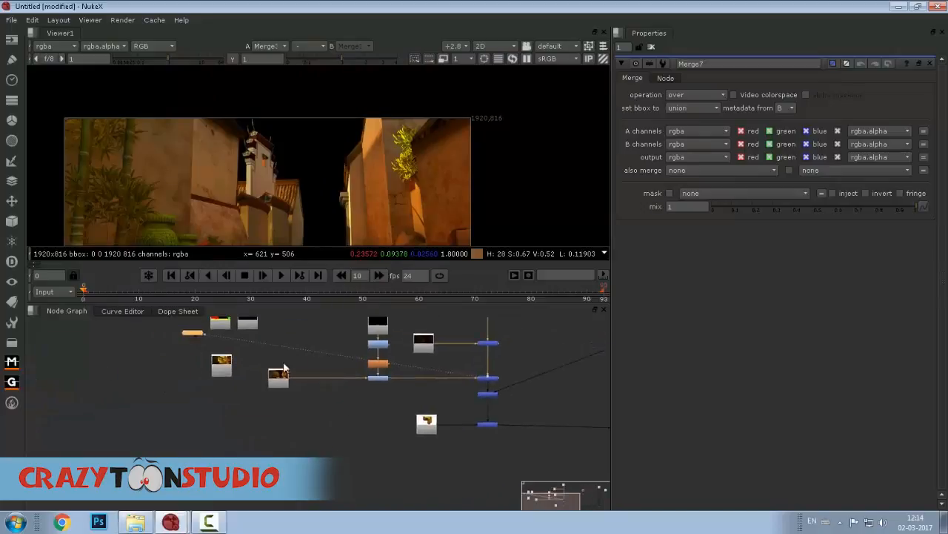
pyautogui.scroll(8, 255, 404)
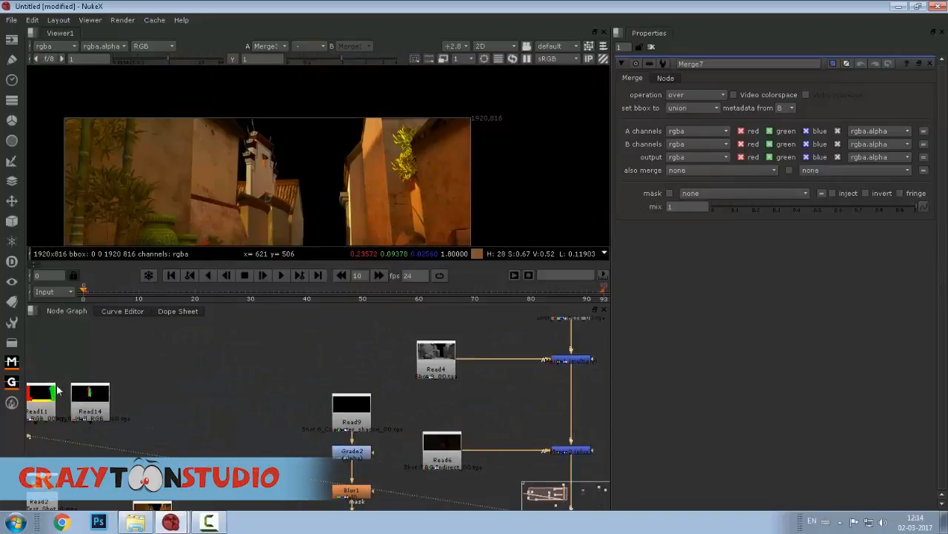
pyautogui.moveTo(219, 385); pyautogui.dragTo(279, 366)
pyautogui.press('1')
pyautogui.scroll(-3, 242, 191)
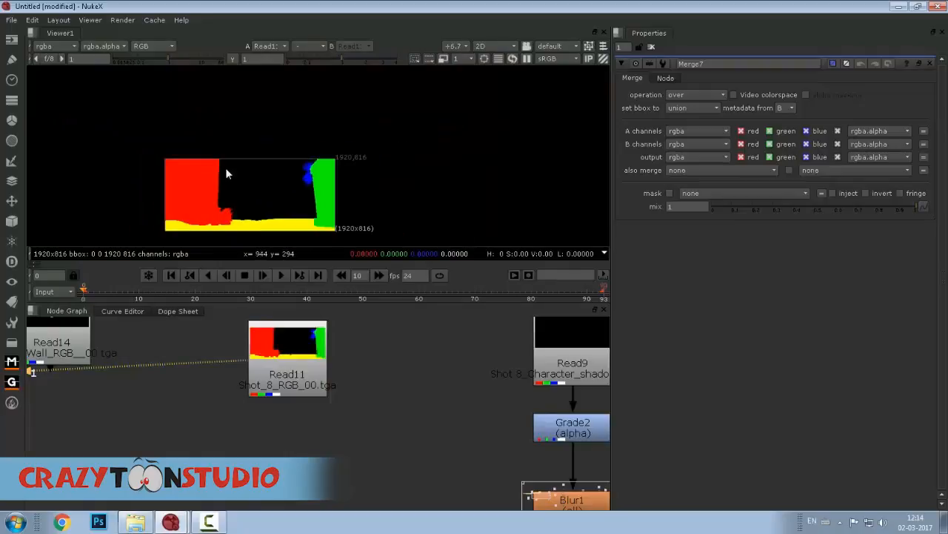
# Move Read11 between the background merges and the Noise branch, and examine its colour mattes.
pyautogui.scroll(-4, 272, 379)
pyautogui.moveTo(235, 381); pyautogui.dragTo(143, 387)
pyautogui.moveTo(191, 390); pyautogui.dragTo(501, 390)
pyautogui.scroll(-5, 508, 386)
pyautogui.scroll(3, 274, 394)
pyautogui.click(311, 397)
pyautogui.scroll(-4, 353, 374)
pyautogui.moveTo(435, 397); pyautogui.dragTo(292, 384)
pyautogui.scroll(4, 293, 384)
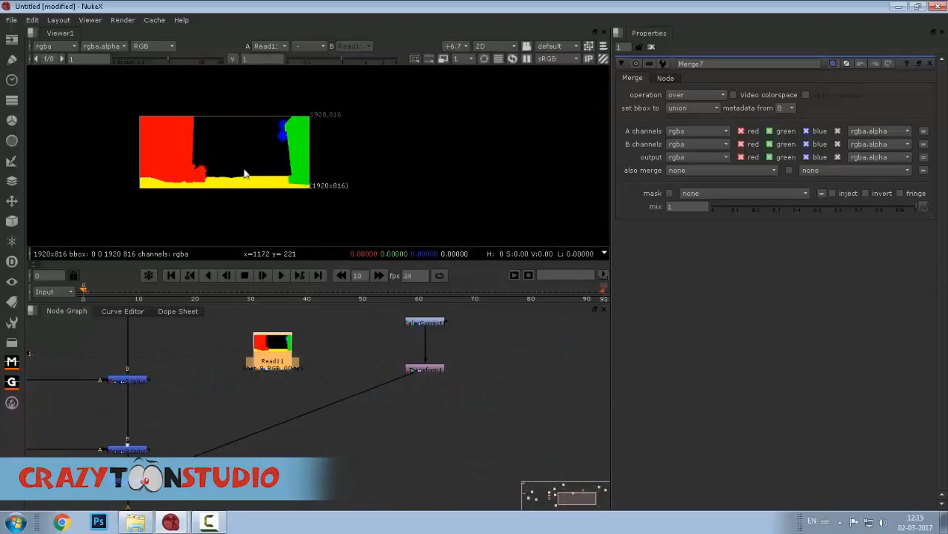
pyautogui.scroll(4, 245, 173)
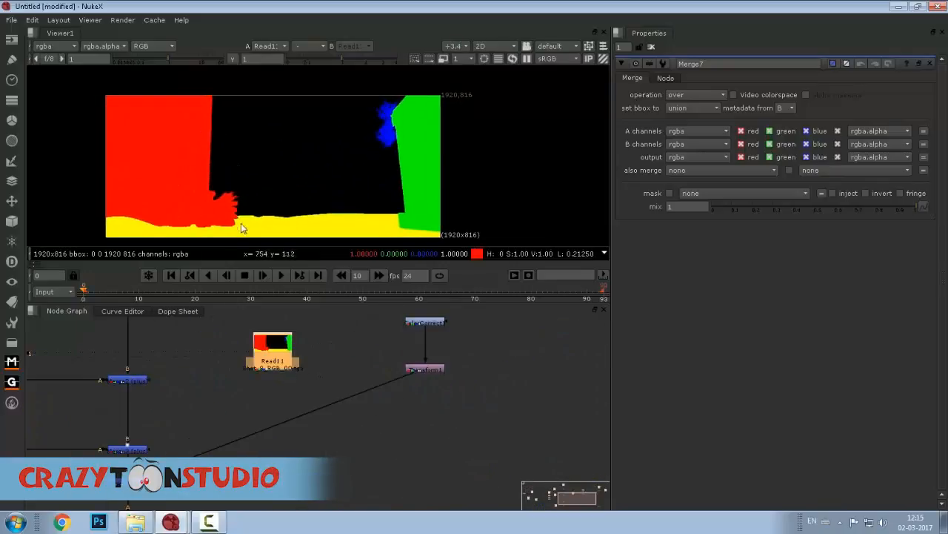
# View the Transform1 light rays and place Read11 beside the Noise1 and ColorCorrect1 nodes.
pyautogui.moveTo(430, 387); pyautogui.dragTo(354, 449)
pyautogui.click(354, 430)
pyautogui.press('1')
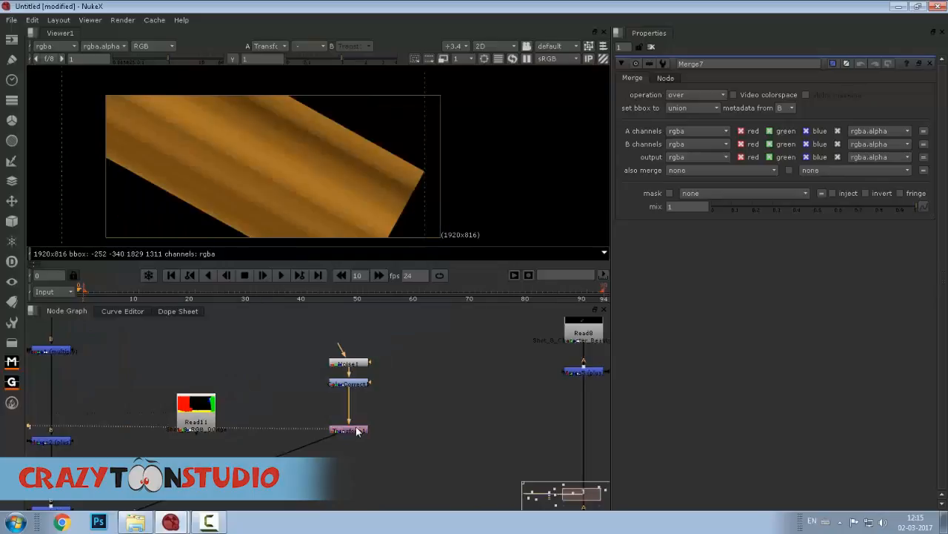
pyautogui.moveTo(209, 422); pyautogui.dragTo(210, 389)
pyautogui.click(243, 371)
pyautogui.scroll(3, 244, 370)
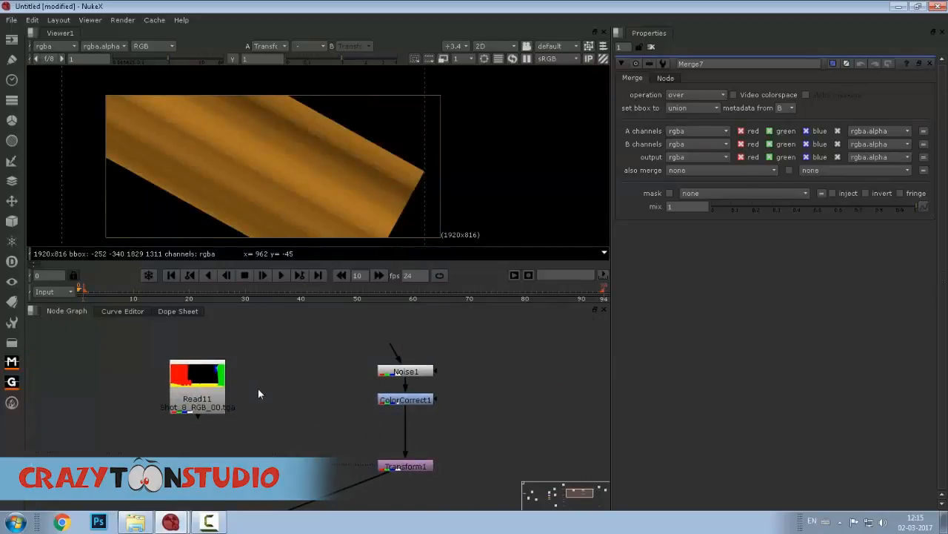
# Add a Shuffle node fed by Read11 and view its output.
pyautogui.press('Tab')
pyautogui.write('shu')
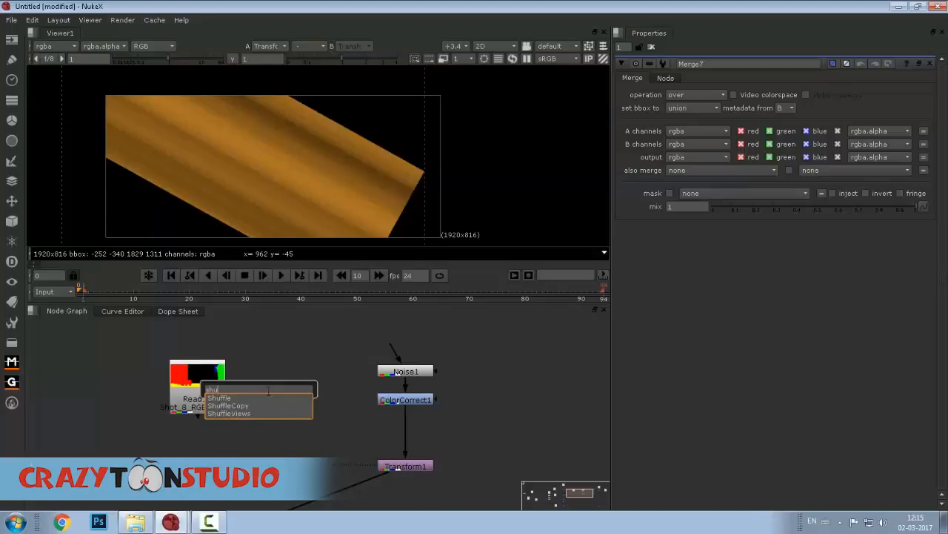
pyautogui.click(220, 398)
pyautogui.moveTo(246, 399); pyautogui.dragTo(289, 393)
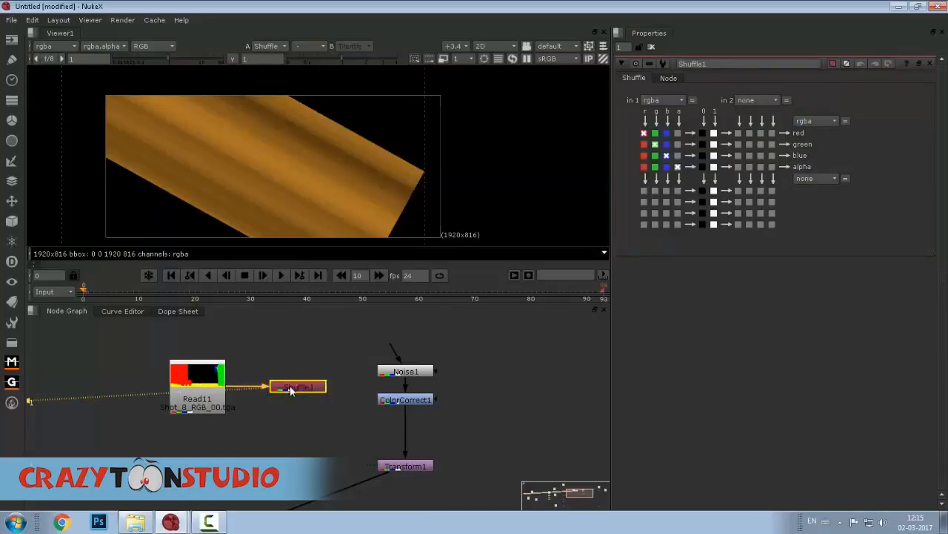
pyautogui.press('1')
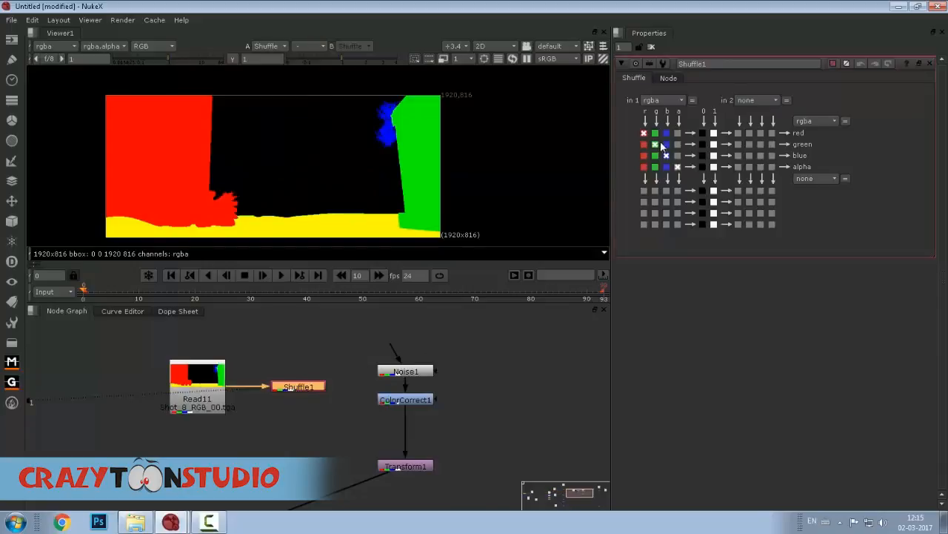
# Route the Shuffle's red input to the red, green, blue and alpha outputs and check the alpha matte.
pyautogui.click(644, 144)
pyautogui.click(643, 155)
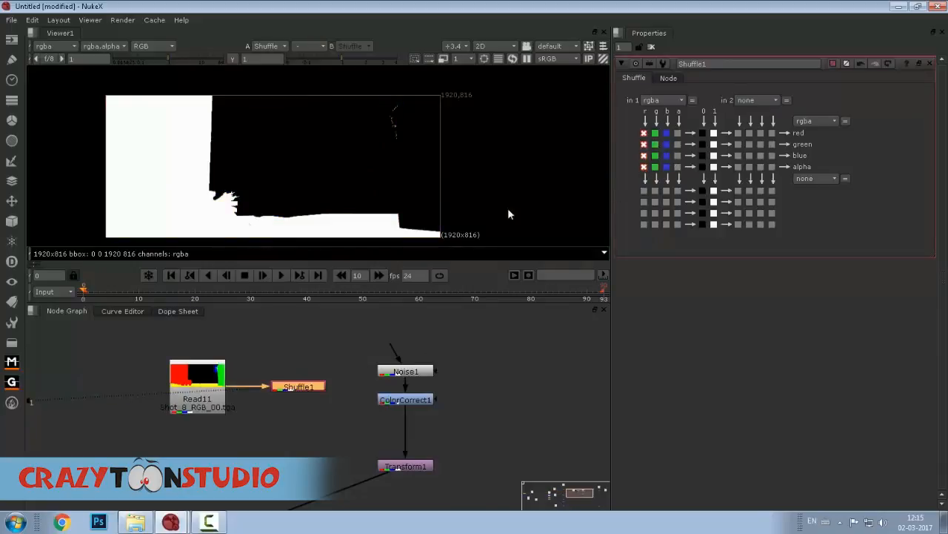
pyautogui.moveTo(228, 215); pyautogui.dragTo(211, 195)
pyautogui.press('a')
pyautogui.moveTo(182, 110); pyautogui.dragTo(189, 163)
pyautogui.moveTo(255, 199); pyautogui.dragTo(197, 133)
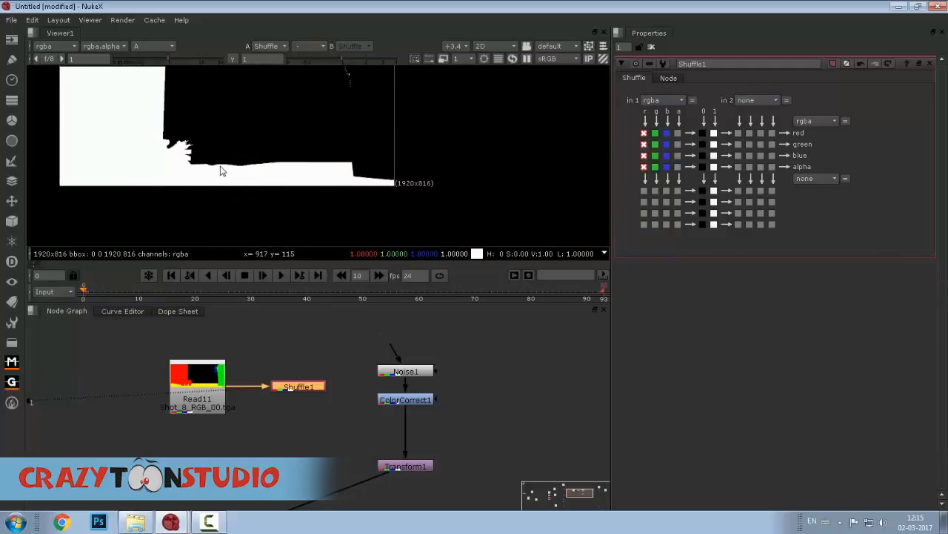
# View Read11 in full colour and examine the red wall area against the yellow ground area.
pyautogui.click(207, 383)
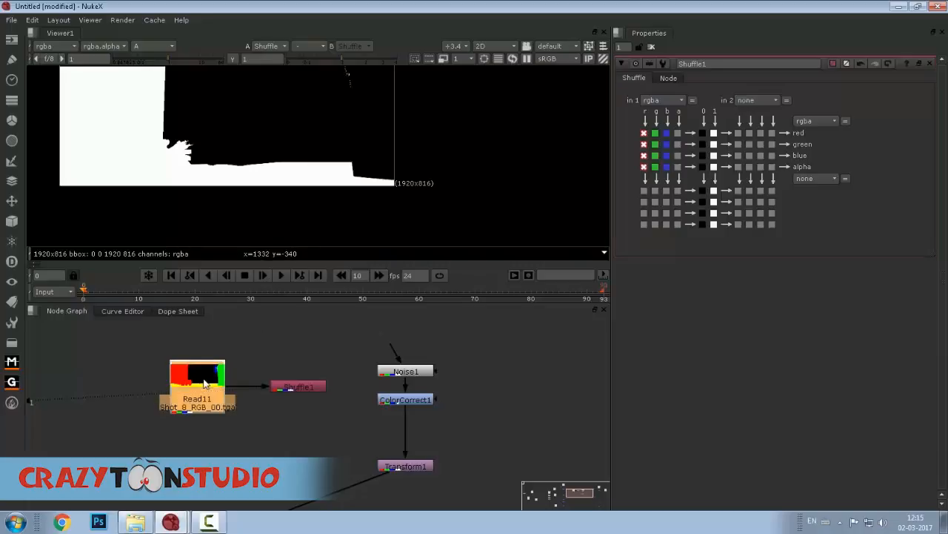
pyautogui.press('1')
pyautogui.press('a')
pyautogui.moveTo(208, 180)
pyautogui.mouseDown()
pyautogui.moveTo(208, 157)
pyautogui.moveTo(229, 165)
pyautogui.moveTo(181, 143)
pyautogui.moveTo(221, 171)
pyautogui.mouseUp()
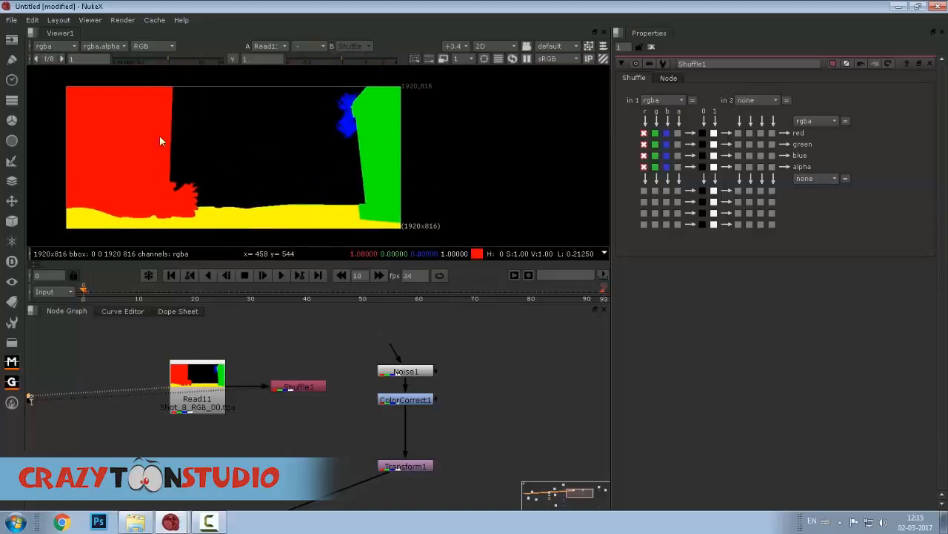
pyautogui.moveTo(167, 113); pyautogui.dragTo(188, 101)
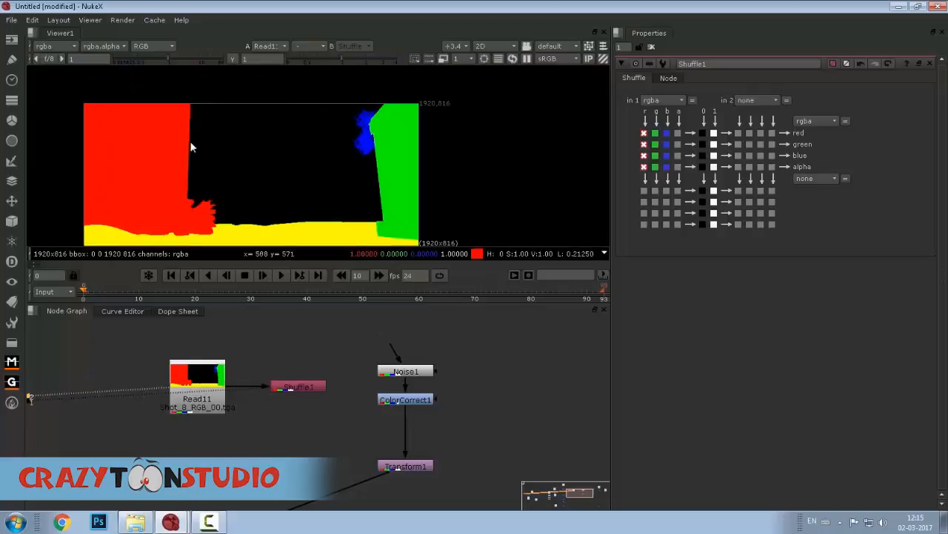
pyautogui.moveTo(217, 105); pyautogui.dragTo(64, 235)
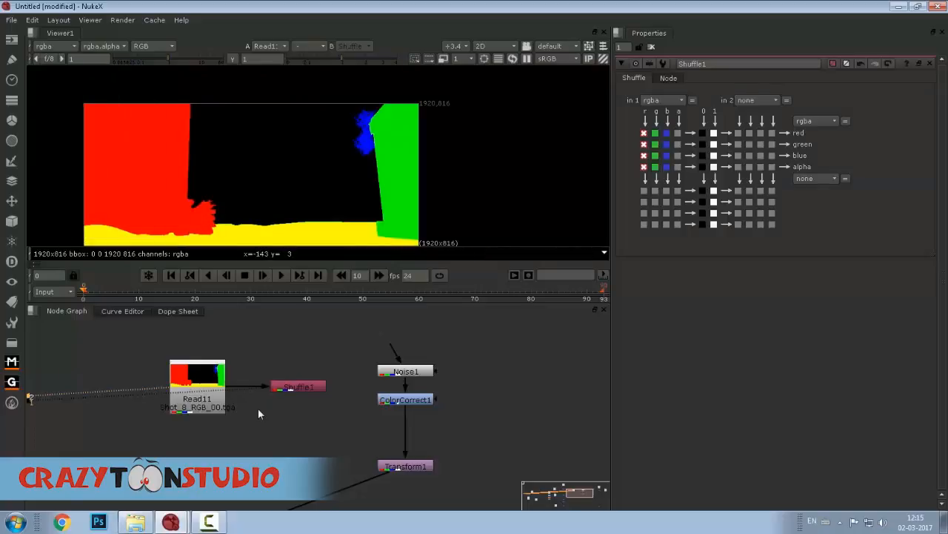
# Delete the Shuffle node attached to Read11.
pyautogui.moveTo(226, 349); pyautogui.dragTo(343, 428)
pyautogui.press('Delete')
pyautogui.moveTo(157, 163); pyautogui.dragTo(172, 154)
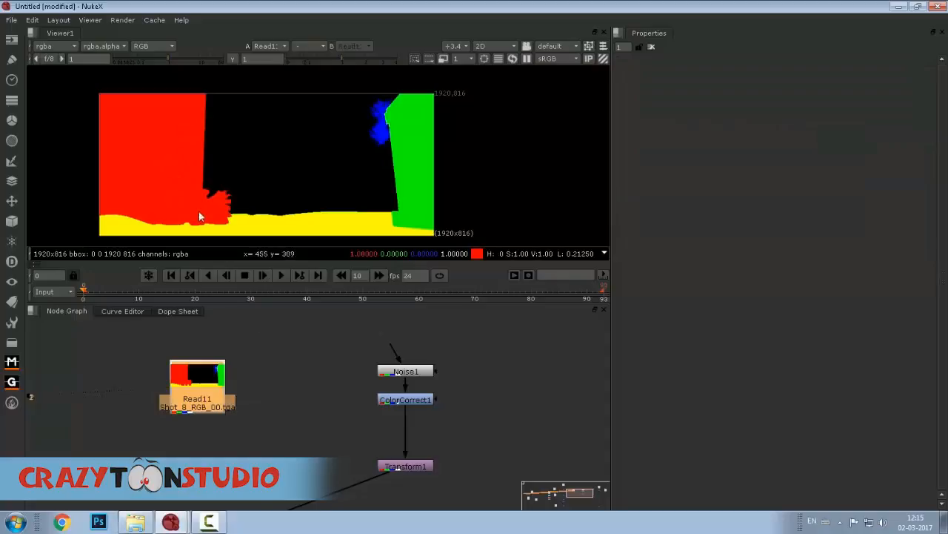
# Add an Expression node between Read11 and the Noise1 branch.
pyautogui.moveTo(274, 368); pyautogui.dragTo(221, 368)
pyautogui.click(234, 374)
pyautogui.moveTo(281, 388); pyautogui.dragTo(289, 417)
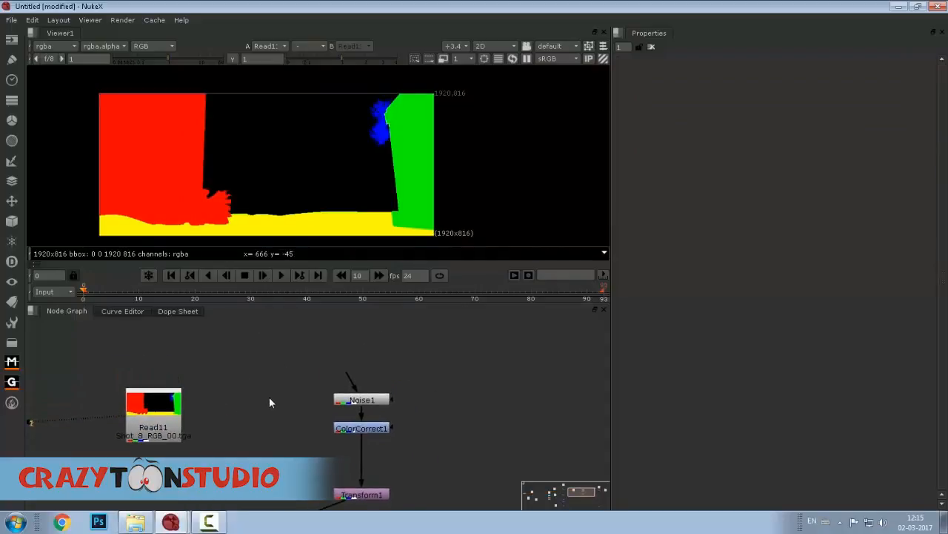
pyautogui.press('Tab')
pyautogui.write('expre')
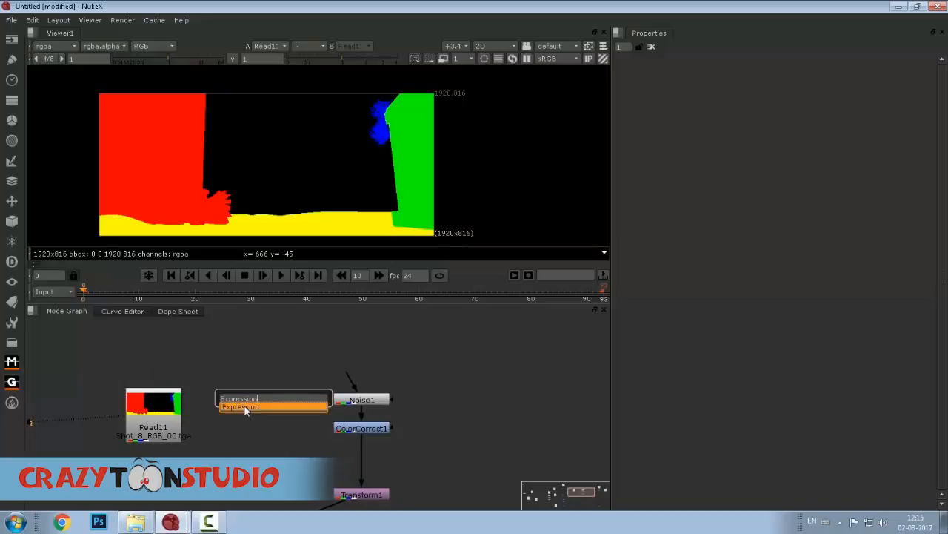
pyautogui.click(244, 407)
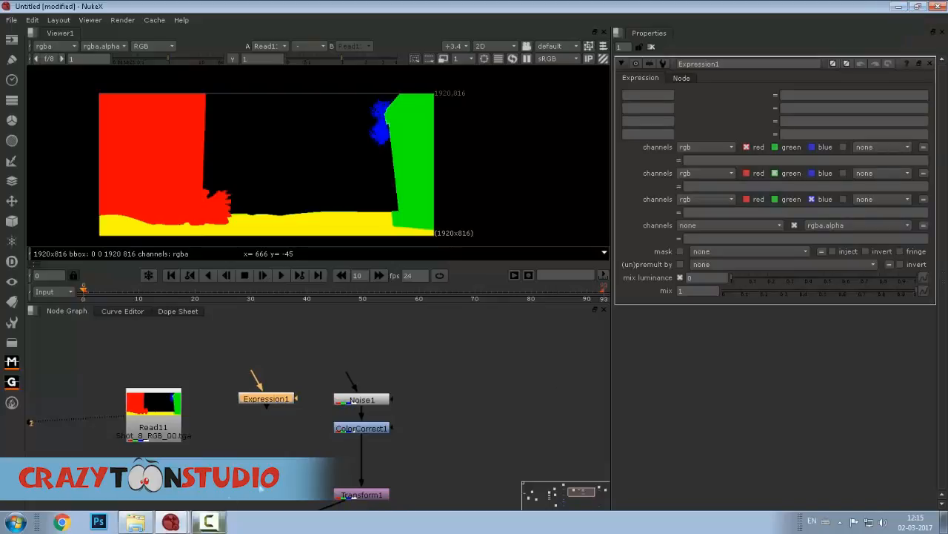
pyautogui.click(210, 522)
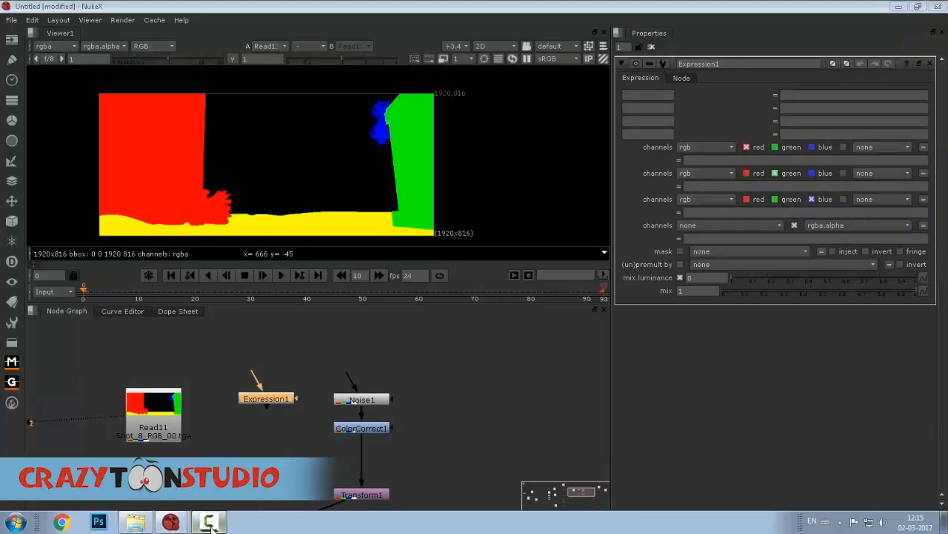
# Switch to the ColorMaths notes in Notepad and copy the formula for red, r-(g+b).
pyautogui.click(891, 469)
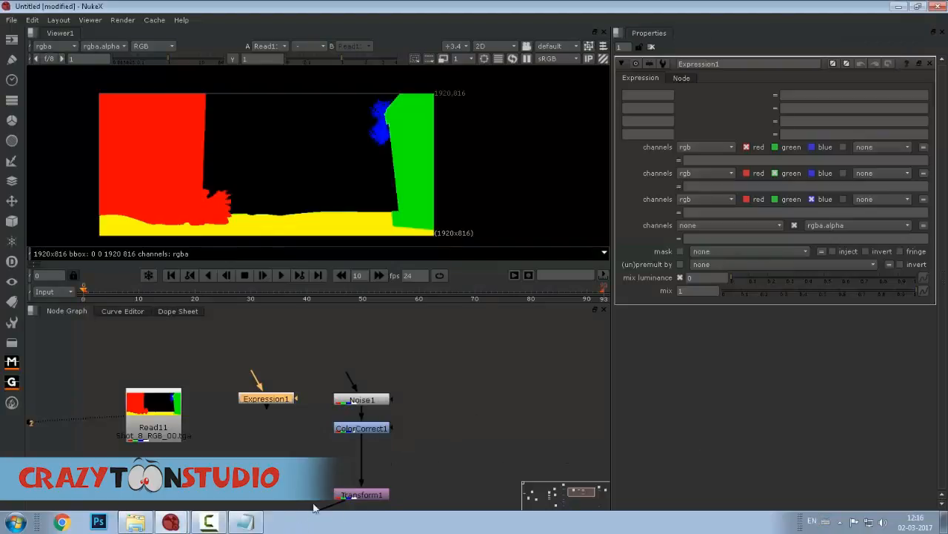
pyautogui.click(257, 523)
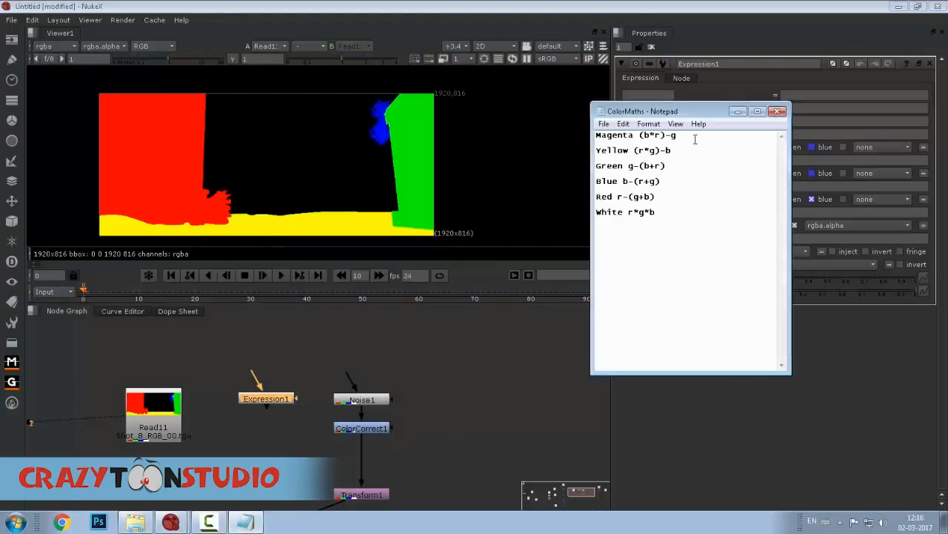
pyautogui.moveTo(694, 113); pyautogui.dragTo(688, 181)
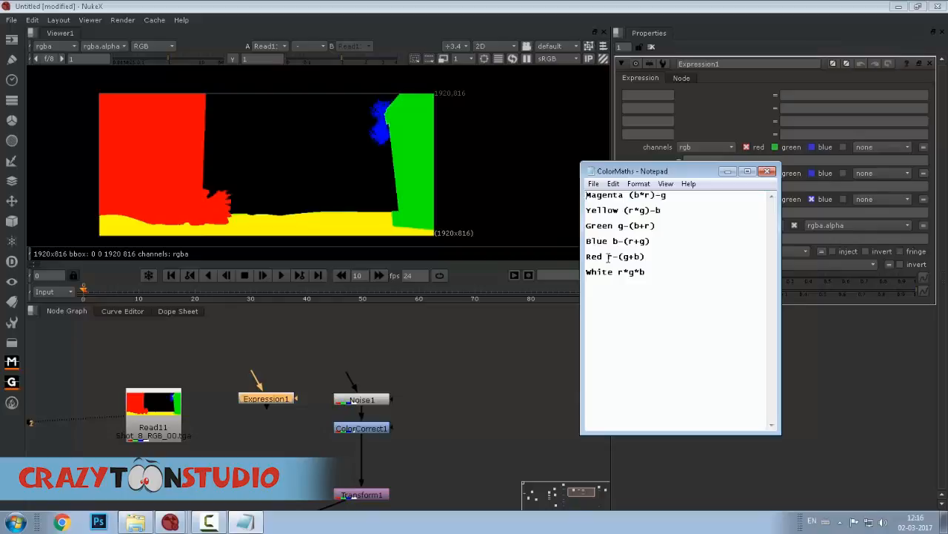
pyautogui.moveTo(630, 257); pyautogui.dragTo(654, 258)
pyautogui.click(478, 377)
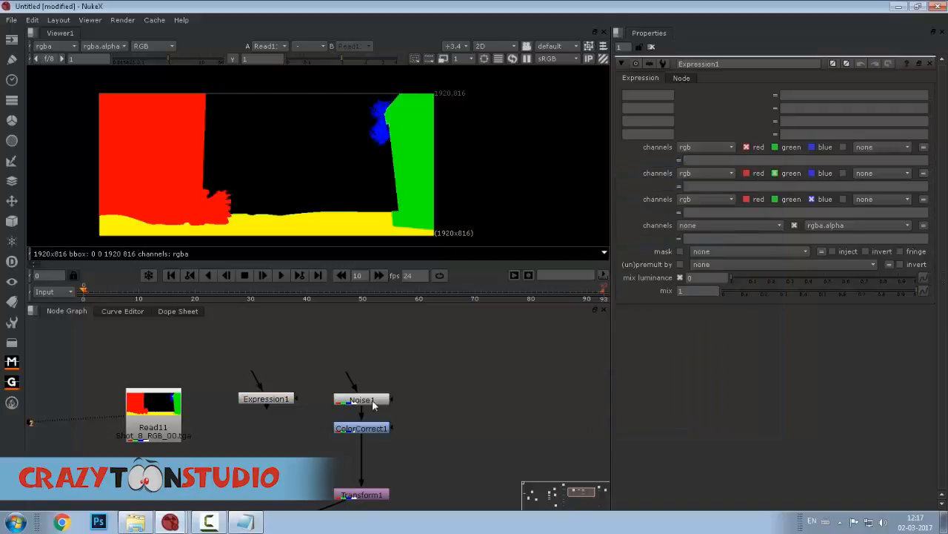
# Connect Expression1 to Read11, view it, and enter r-(g+b) as its first channel expression.
pyautogui.moveTo(261, 389); pyautogui.dragTo(167, 406)
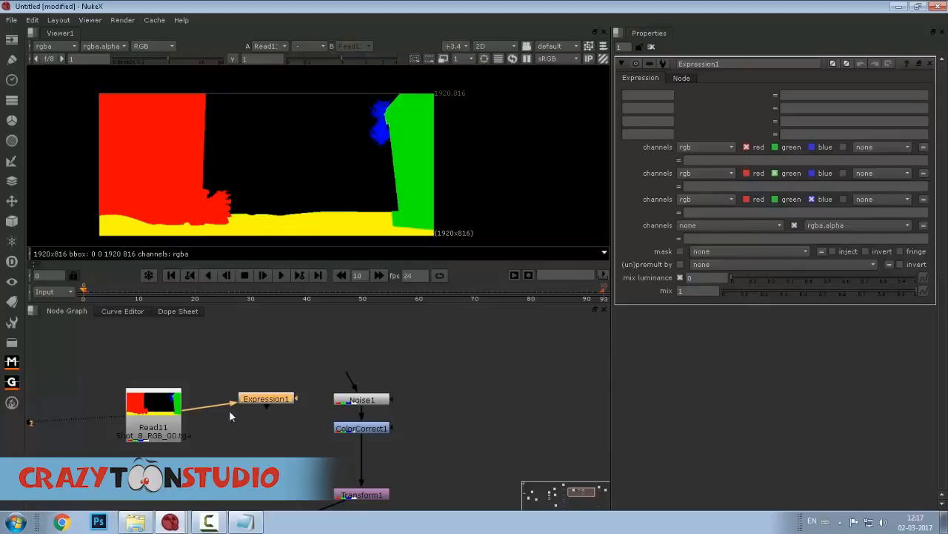
pyautogui.press('1')
pyautogui.click(715, 161)
pyautogui.write('r-(g+b)')
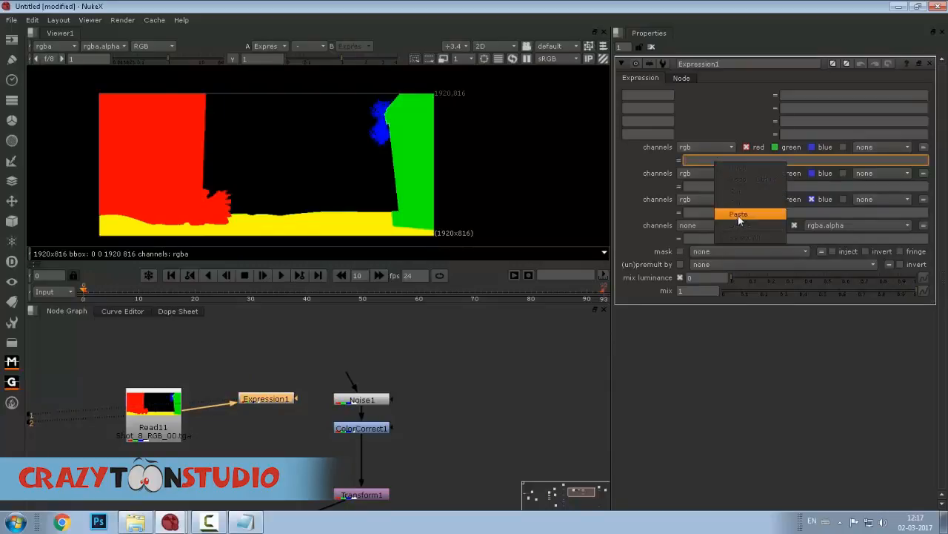
pyautogui.press('Return')
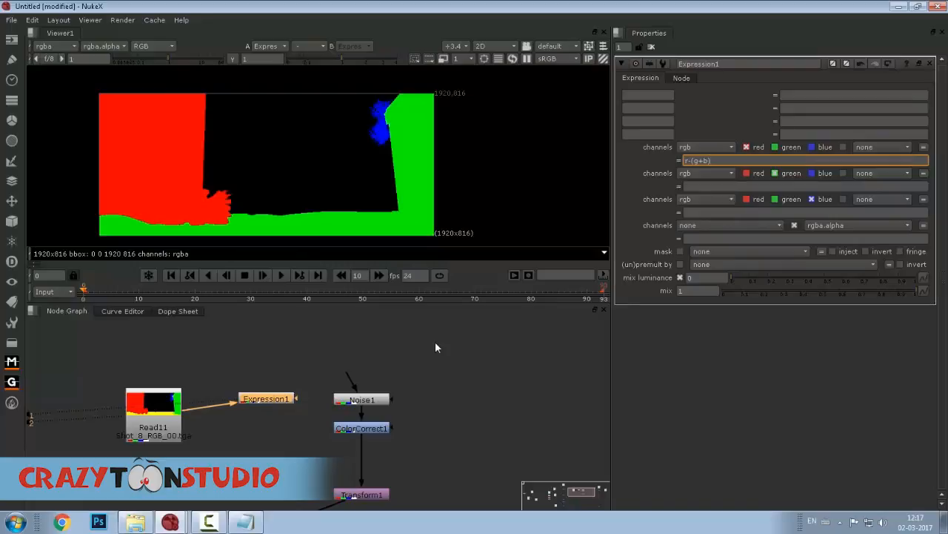
# Set the first expression's output channels to rgba and check the alpha matte of the red wall area.
pyautogui.moveTo(313, 192); pyautogui.dragTo(287, 178)
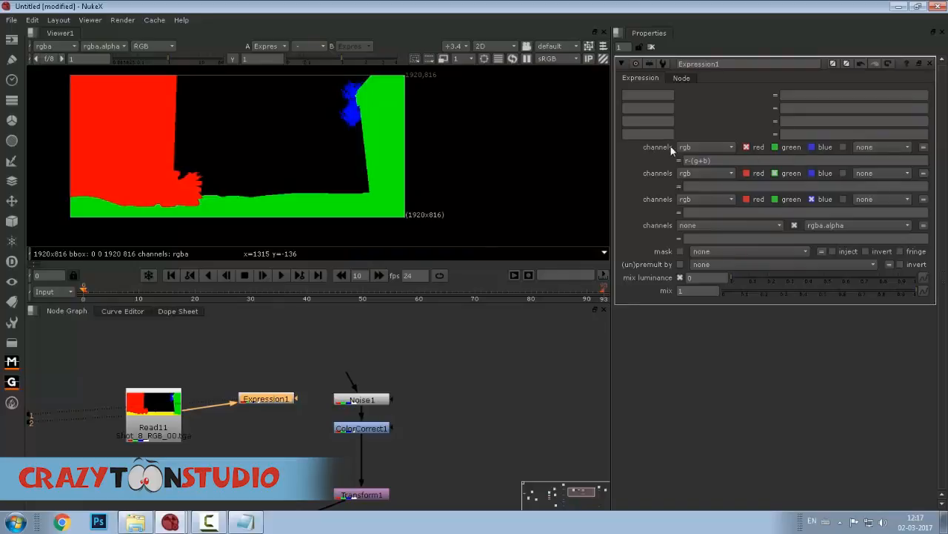
pyautogui.click(692, 145)
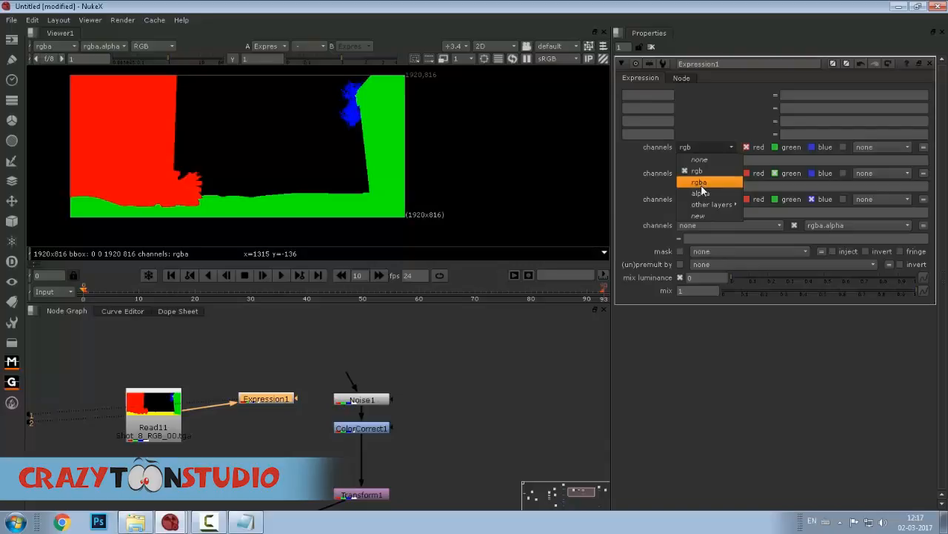
pyautogui.click(701, 182)
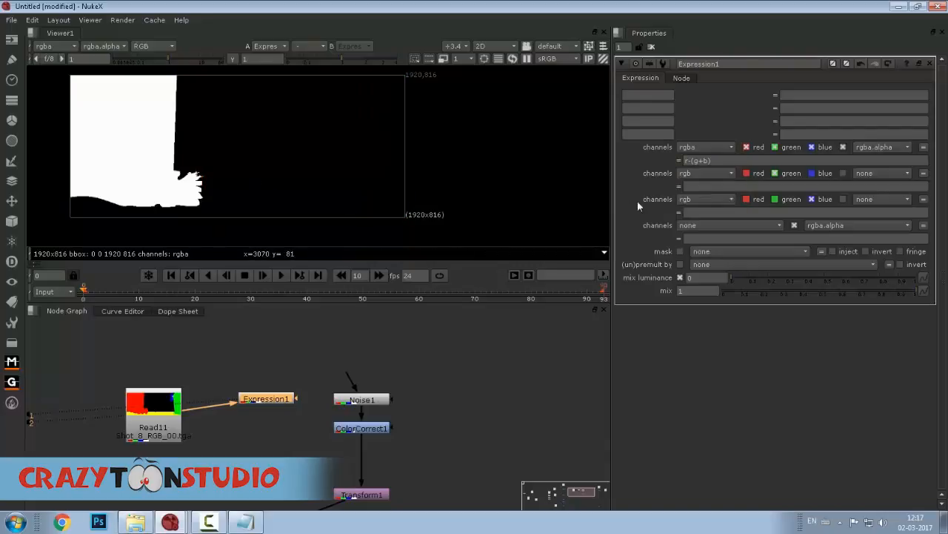
pyautogui.moveTo(271, 168); pyautogui.dragTo(255, 178)
pyautogui.press('a')
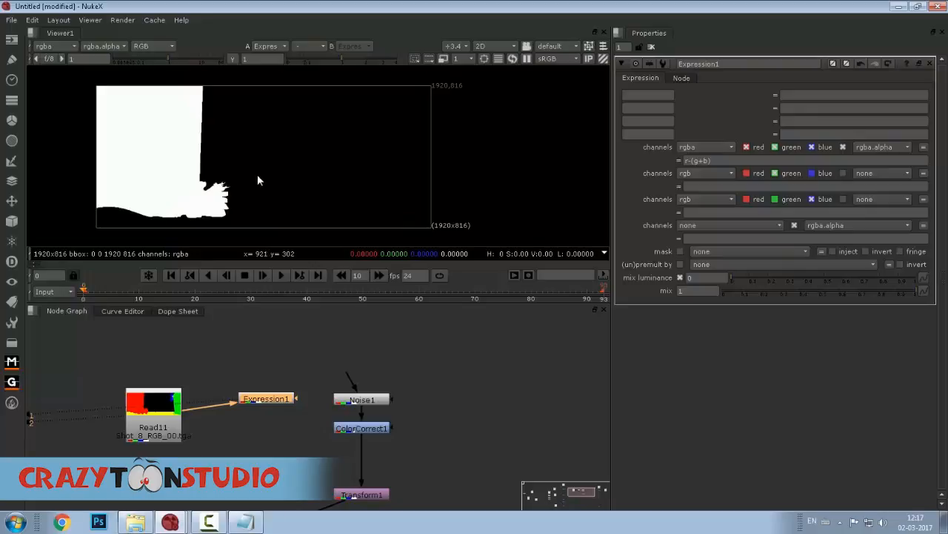
pyautogui.moveTo(273, 362); pyautogui.dragTo(289, 329)
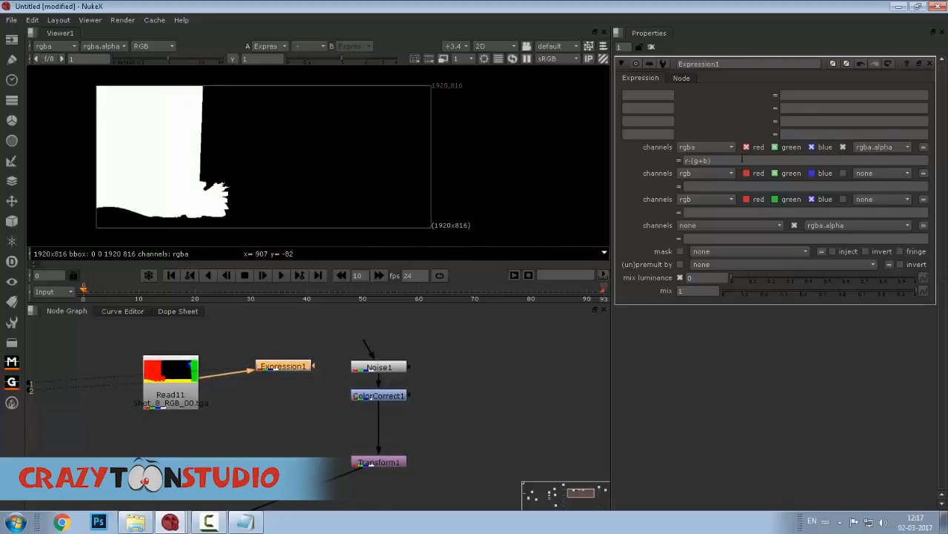
pyautogui.click(256, 524)
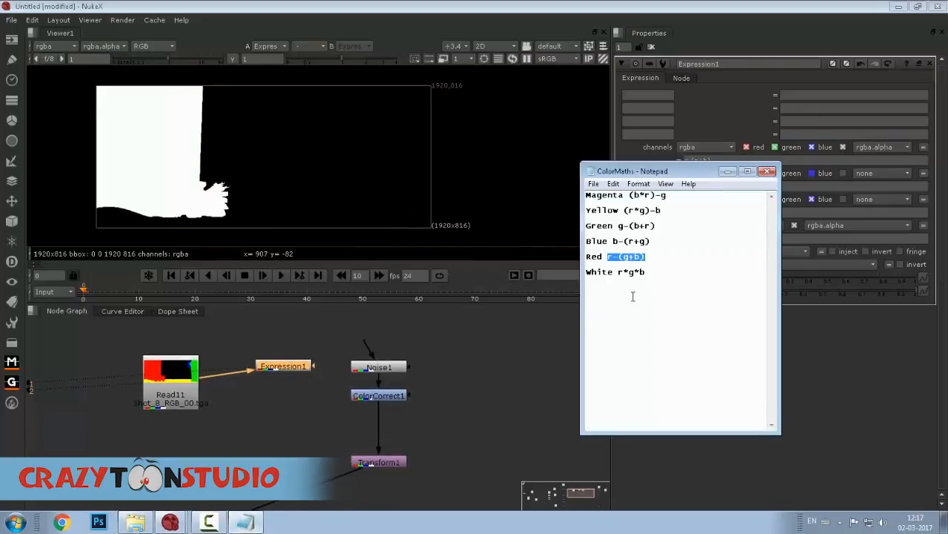
pyautogui.click(727, 172)
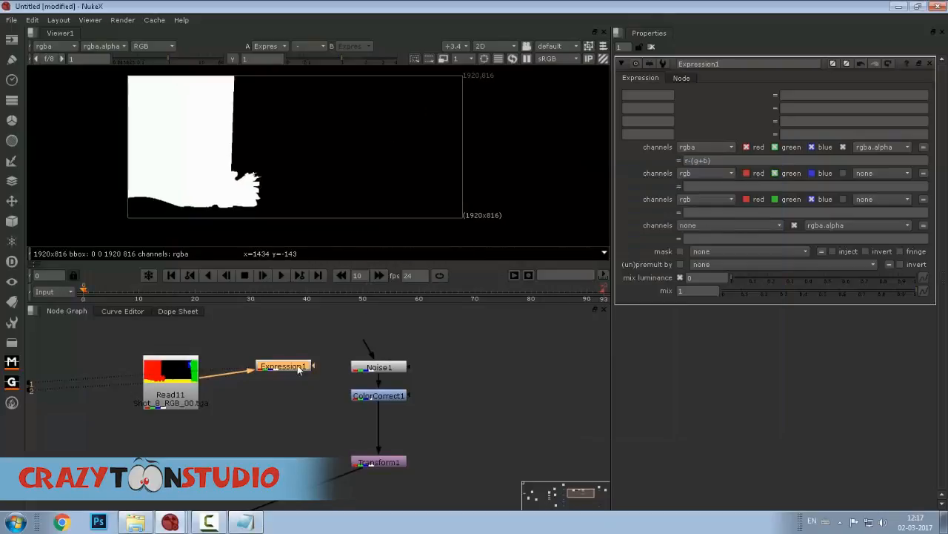
# Add a Grade node below Transform1 and connect its mask input to Expression1.
pyautogui.moveTo(298, 370); pyautogui.dragTo(282, 387)
pyautogui.scroll(-3, 285, 424)
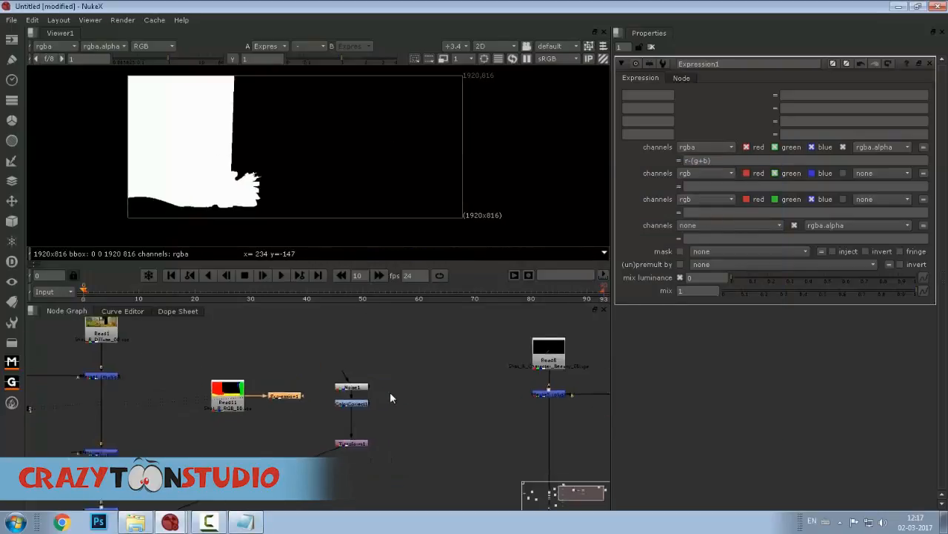
pyautogui.moveTo(364, 394); pyautogui.dragTo(384, 451)
pyautogui.moveTo(250, 372); pyautogui.dragTo(378, 451)
pyautogui.moveTo(330, 408); pyautogui.dragTo(263, 367)
pyautogui.scroll(3, 375, 427)
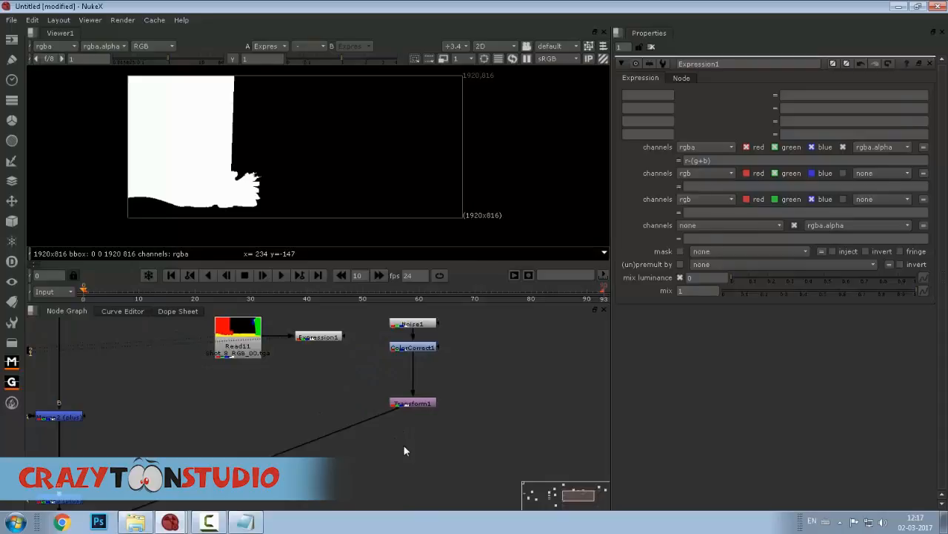
pyautogui.press('g')
pyautogui.moveTo(406, 449); pyautogui.dragTo(434, 451)
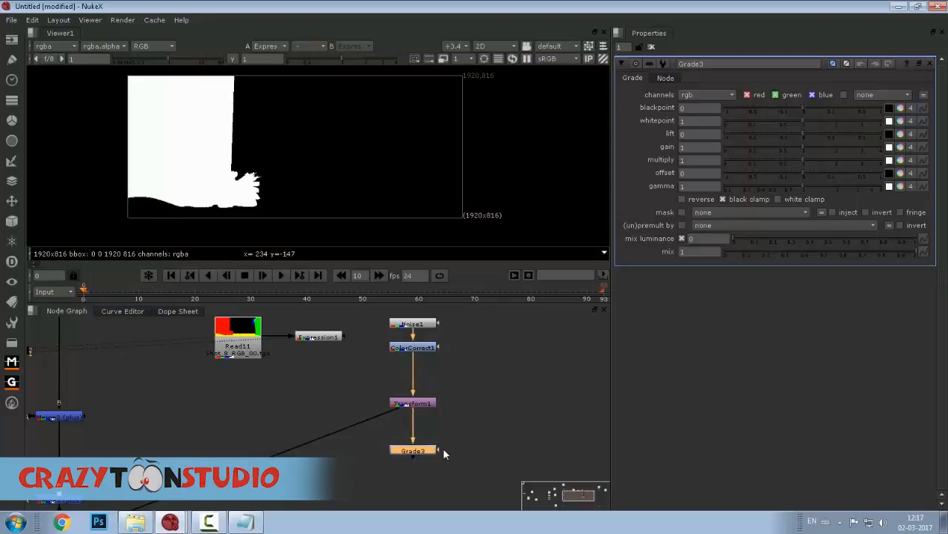
pyautogui.moveTo(437, 449); pyautogui.dragTo(317, 339)
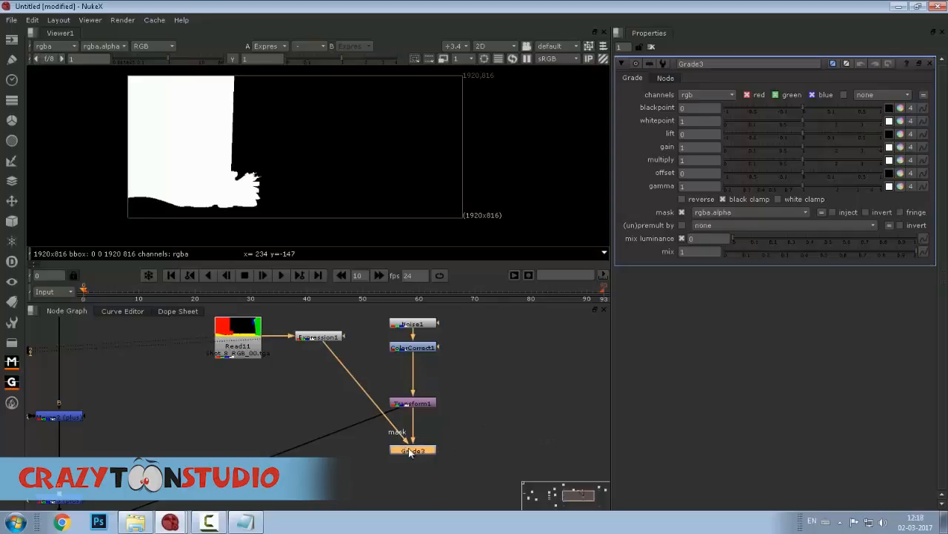
# View Grade3, set its gain to 0 to black out the masked wall area, and check its alpha.
pyautogui.press('1')
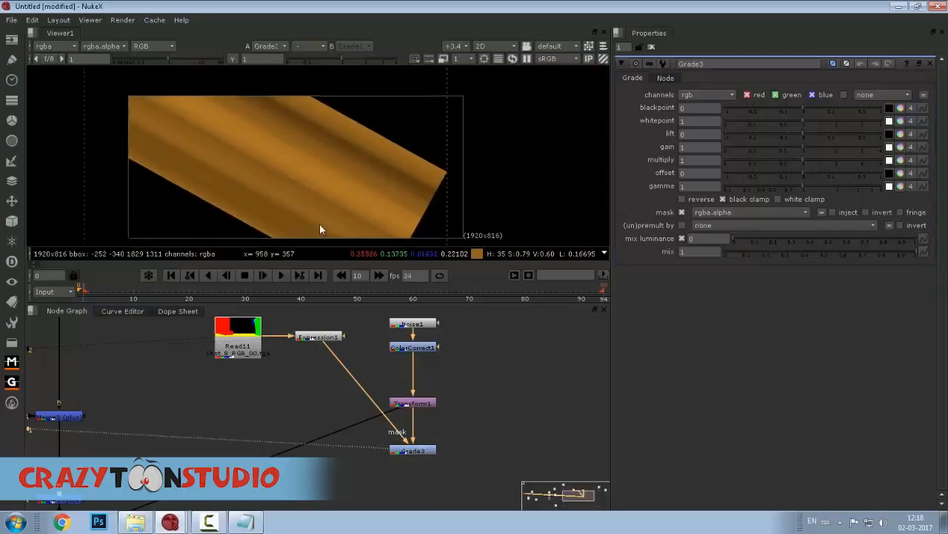
pyautogui.click(425, 452)
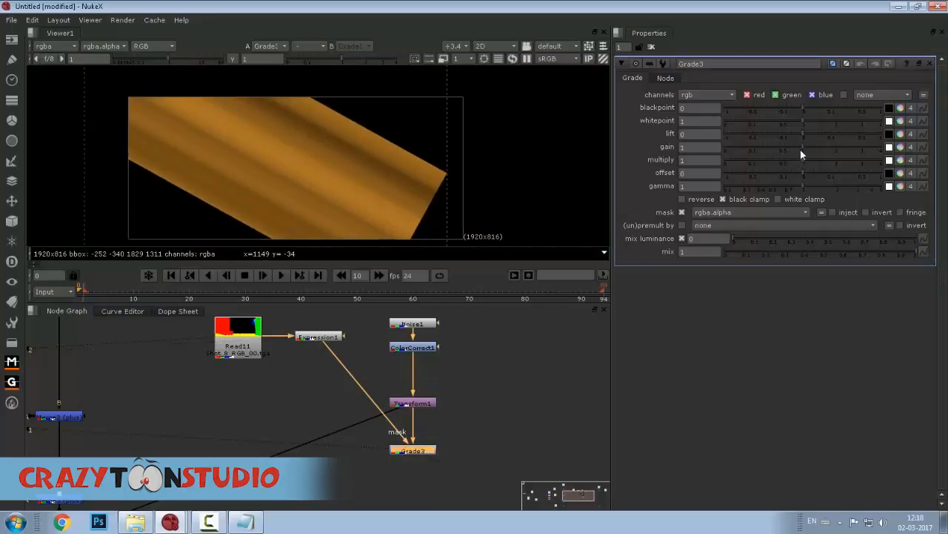
pyautogui.moveTo(789, 151); pyautogui.dragTo(724, 152)
pyautogui.moveTo(296, 188); pyautogui.dragTo(268, 175)
pyautogui.press('a')
pyautogui.press('a')
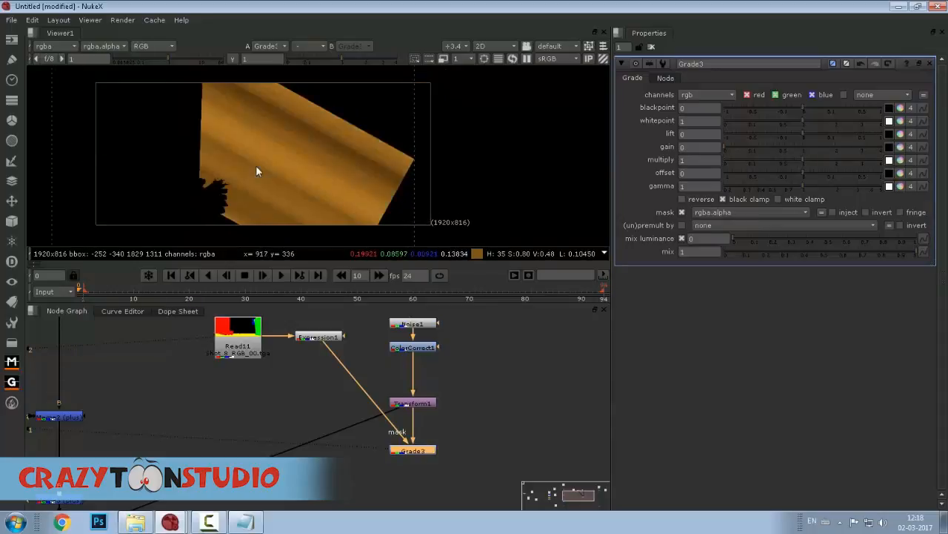
# Feed the light-ray merge from Grade3 instead of Transform1 and view the merged result.
pyautogui.scroll(-5, 377, 390)
pyautogui.moveTo(359, 378); pyautogui.dragTo(374, 387)
pyautogui.click(174, 442)
pyautogui.press('1')
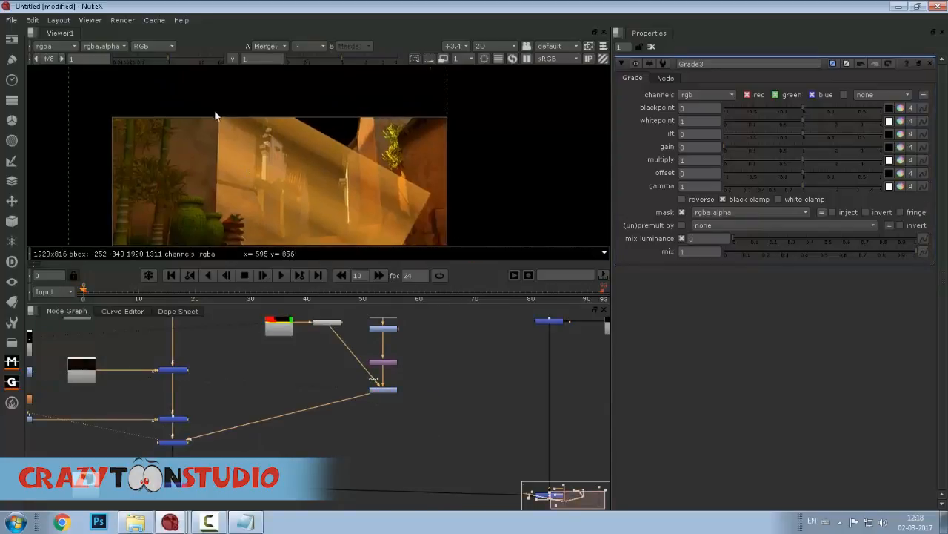
# Examine where the masked light rays end against the wall and plants in the composite.
pyautogui.scroll(-3, 211, 140)
pyautogui.moveTo(207, 184); pyautogui.dragTo(213, 145)
pyautogui.scroll(4, 213, 141)
pyautogui.moveTo(212, 109)
pyautogui.mouseDown()
pyautogui.moveTo(268, 151)
pyautogui.moveTo(225, 104)
pyautogui.mouseUp()
pyautogui.scroll(-2, 224, 104)
pyautogui.moveTo(241, 146); pyautogui.dragTo(197, 137)
pyautogui.scroll(-1, 223, 143)
pyautogui.scroll(2, 238, 171)
pyautogui.scroll(1, 260, 183)
pyautogui.scroll(3, 356, 398)
# Add an unconnected RotoPaint node beside the Noise1 branch.
pyautogui.moveTo(374, 371); pyautogui.dragTo(374, 353)
pyautogui.moveTo(383, 392); pyautogui.dragTo(382, 374)
pyautogui.click(438, 375)
pyautogui.moveTo(450, 394)
pyautogui.mouseDown()
pyautogui.moveTo(408, 377)
pyautogui.moveTo(452, 387)
pyautogui.mouseUp()
pyautogui.press('p')
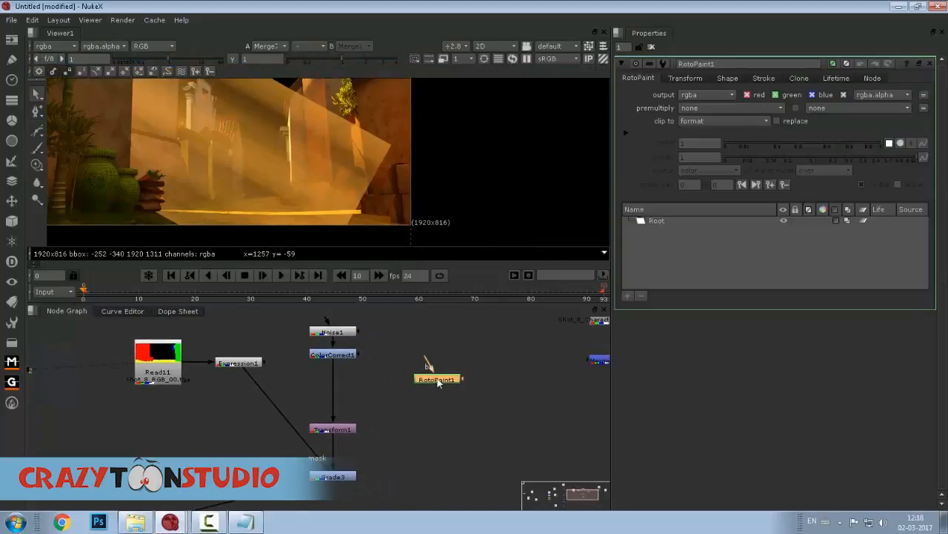
# View the Read2 reference render and examine the direction and shape of its light rays.
pyautogui.scroll(-3, 206, 159)
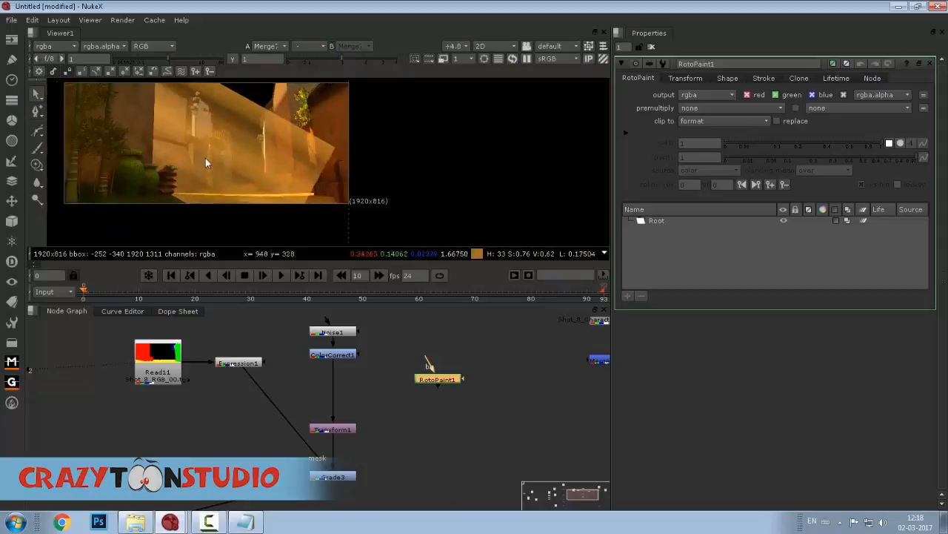
pyautogui.moveTo(193, 440); pyautogui.dragTo(425, 375)
pyautogui.scroll(-1, 267, 396)
pyautogui.scroll(-3, 150, 404)
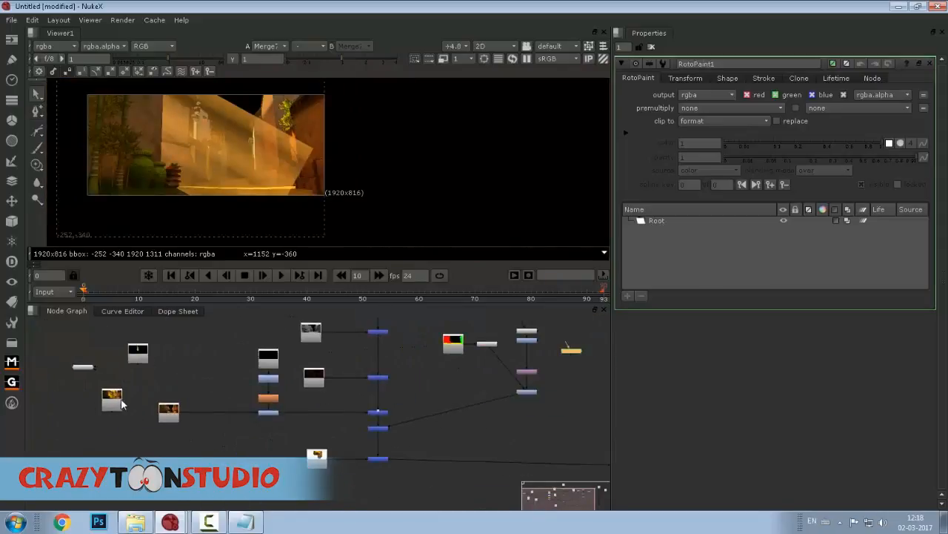
pyautogui.scroll(3, 123, 404)
pyautogui.click(117, 402)
pyautogui.press('1')
pyautogui.scroll(3, 191, 151)
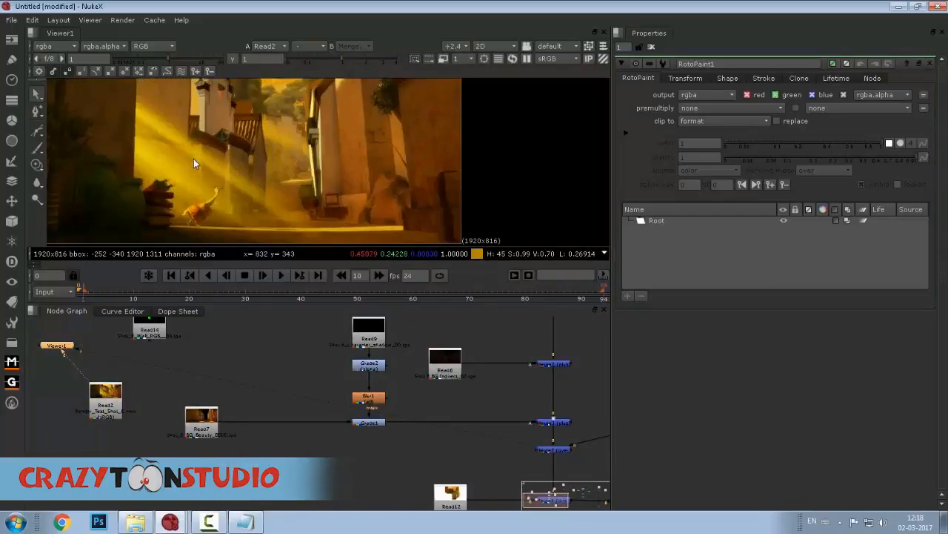
# View the light-ray merge again in a maximised Viewer, keeping RotoPaint1 active for drawing.
pyautogui.moveTo(593, 406); pyautogui.dragTo(343, 449)
pyautogui.scroll(-3, 343, 449)
pyautogui.scroll(5, 397, 380)
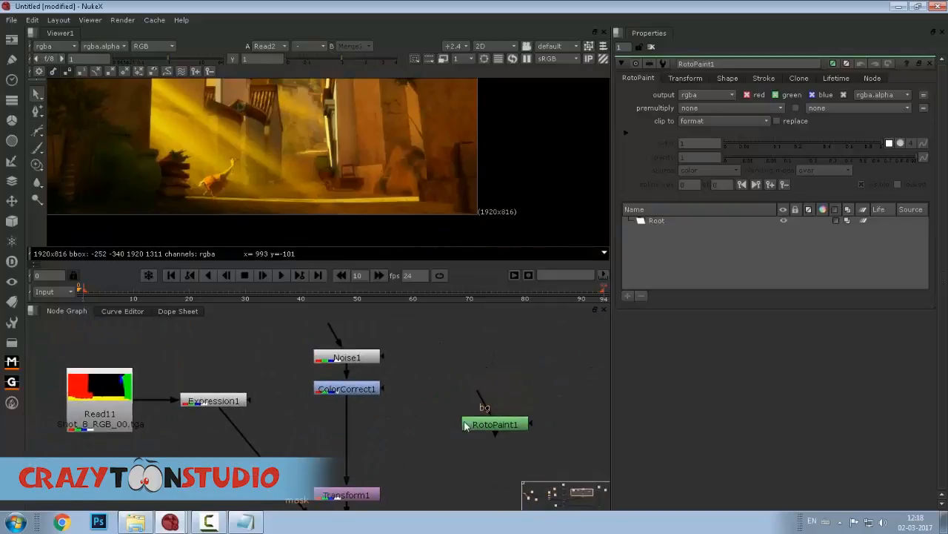
pyautogui.click(487, 428)
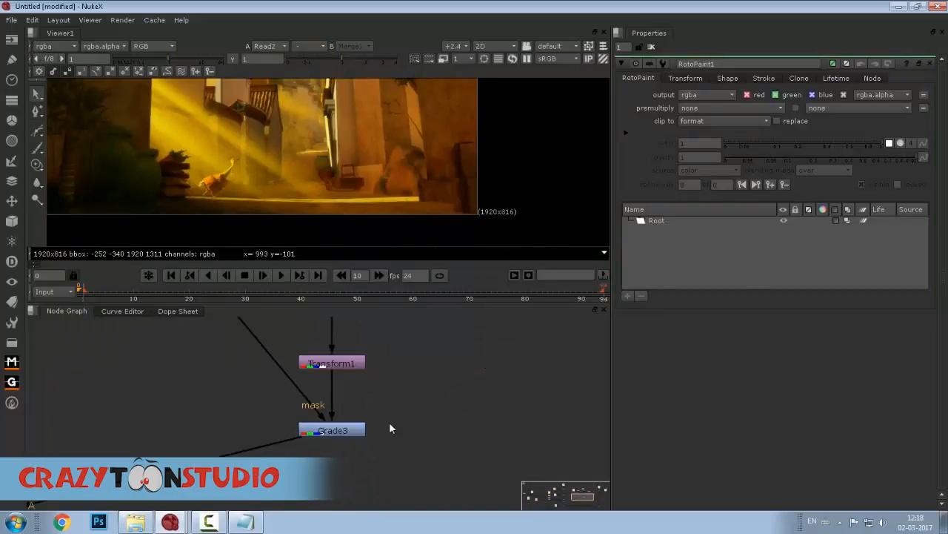
pyautogui.moveTo(442, 360); pyautogui.dragTo(449, 428)
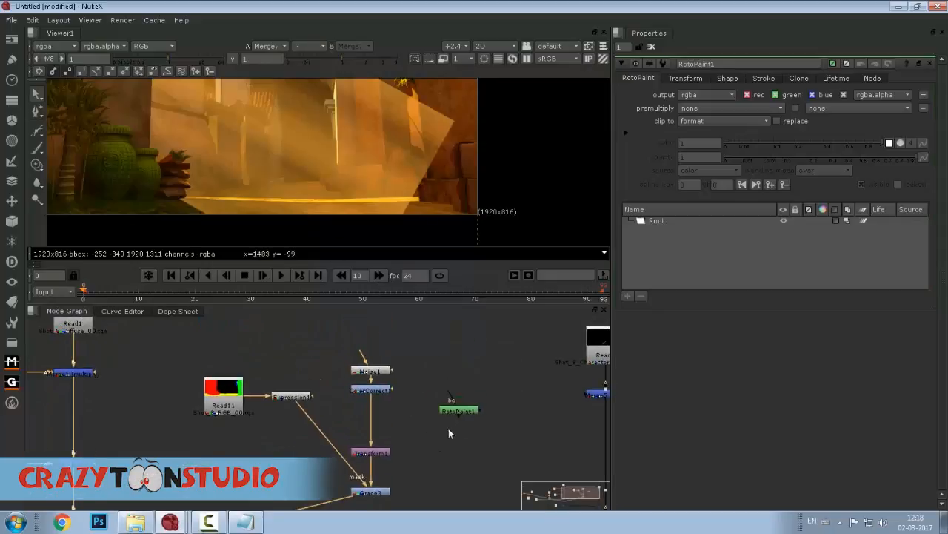
pyautogui.click(455, 411)
pyautogui.moveTo(183, 90); pyautogui.dragTo(199, 164)
pyautogui.press('space')
pyautogui.moveTo(263, 393); pyautogui.dragTo(418, 307)
pyautogui.scroll(1, 348, 255)
pyautogui.moveTo(341, 262); pyautogui.dragTo(403, 264)
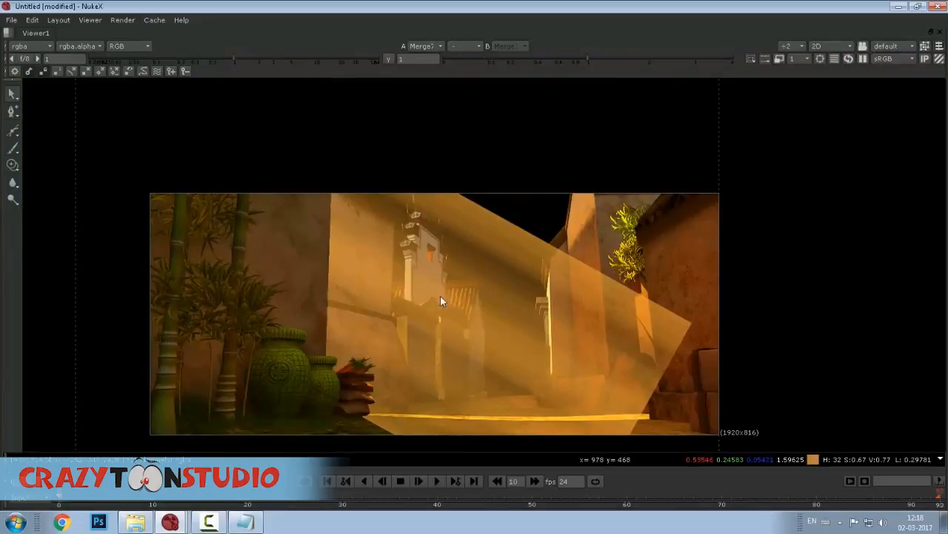
# Draw a closed six-point roto shape slanting from the shadowed wall edge down towards the lit ground strip.
pyautogui.click(12, 130)
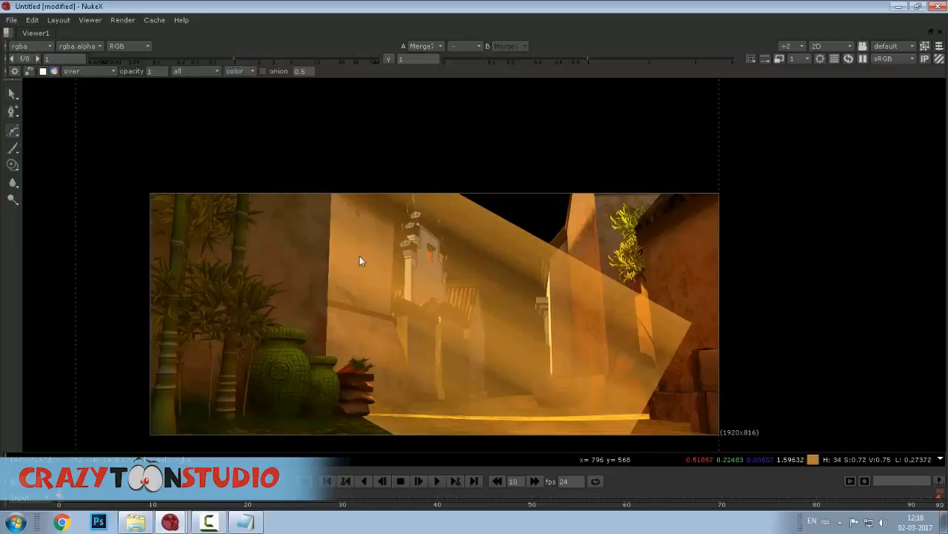
pyautogui.moveTo(320, 235)
pyautogui.mouseDown()
pyautogui.moveTo(402, 284)
pyautogui.moveTo(515, 326)
pyautogui.mouseUp()
pyautogui.click(554, 357)
pyautogui.click(480, 403)
pyautogui.moveTo(391, 338); pyautogui.dragTo(370, 320)
pyautogui.click(304, 286)
pyautogui.click(318, 233)
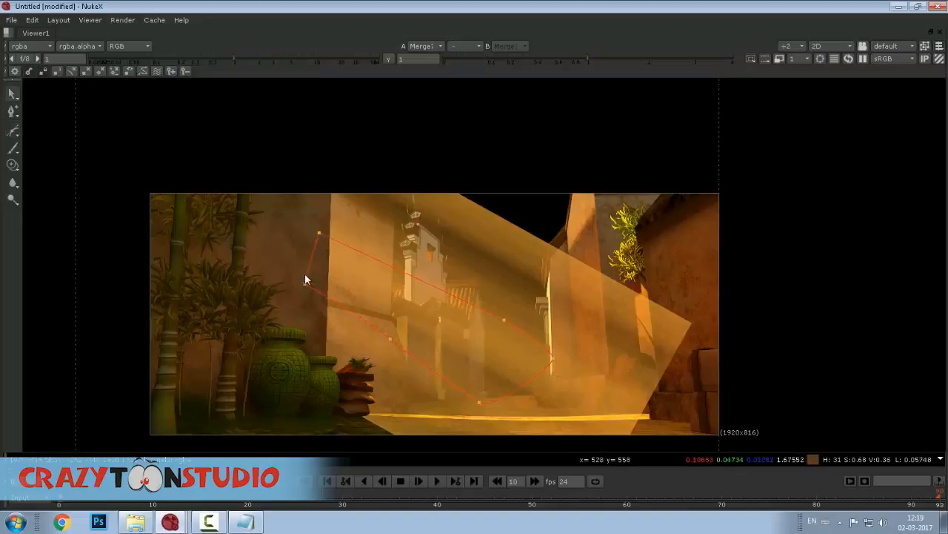
# Straighten the lower edge of the roto shape, moving its wall-side corner and middle point up and its bottom point towards the lit ground strip.
pyautogui.moveTo(403, 327); pyautogui.dragTo(402, 348)
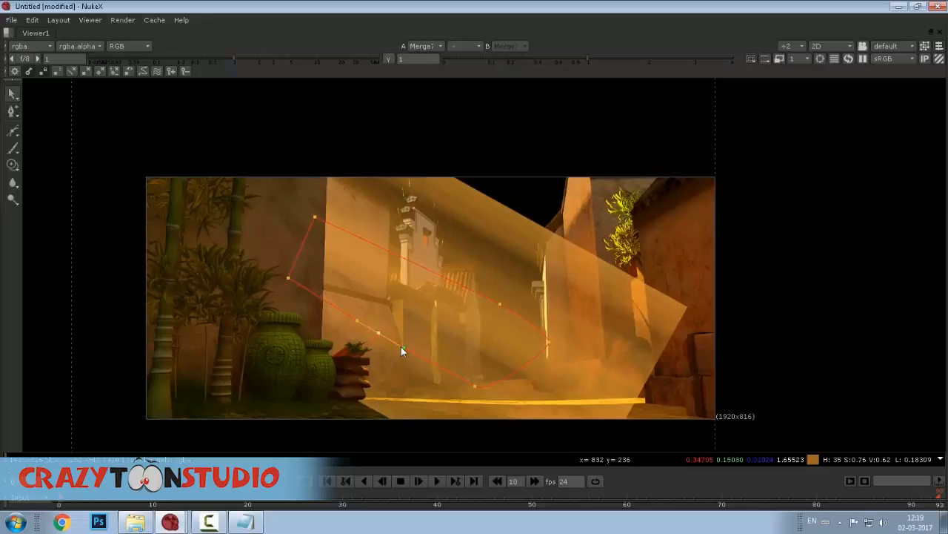
pyautogui.click(475, 386)
pyautogui.moveTo(287, 277); pyautogui.dragTo(294, 256)
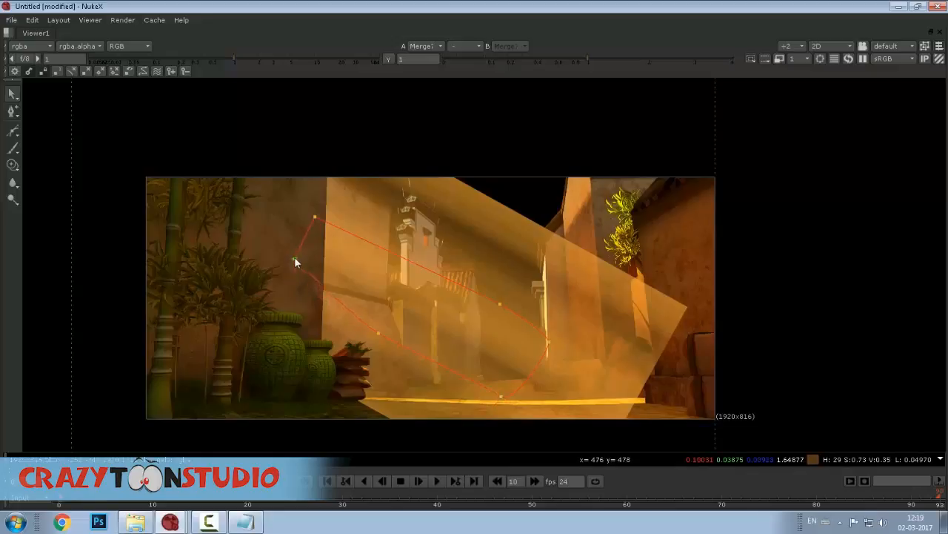
pyautogui.moveTo(378, 332); pyautogui.dragTo(374, 316)
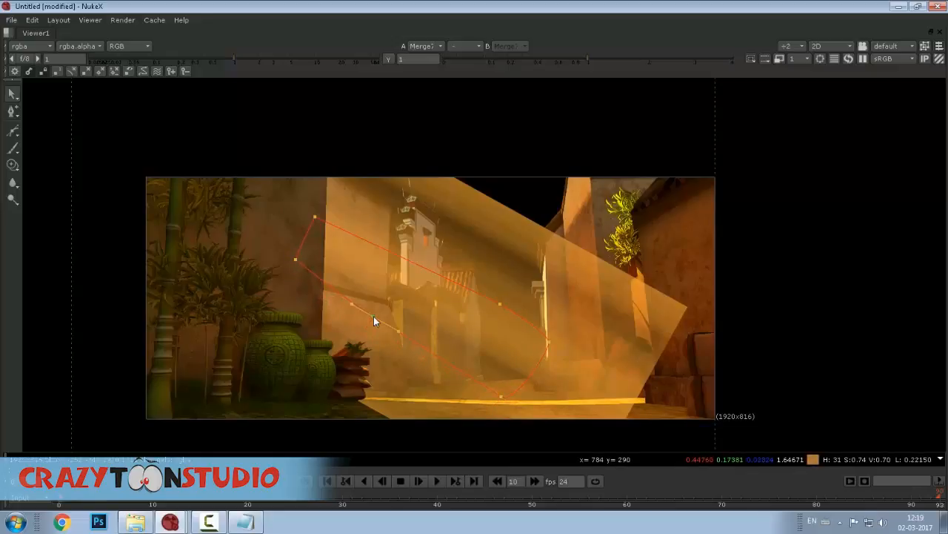
# Feather all points of the roto shape, pulling the feather of its two wall-side corners further outward over the shadowed wall.
pyautogui.scroll(-3, 373, 316)
pyautogui.moveTo(286, 185); pyautogui.dragTo(566, 432)
pyautogui.moveTo(496, 322); pyautogui.dragTo(502, 203)
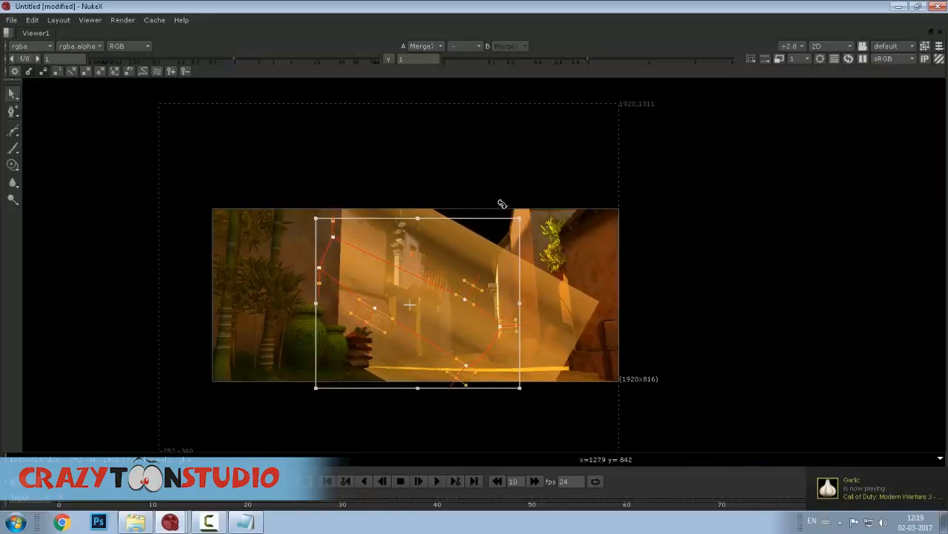
pyautogui.click(502, 204)
pyautogui.scroll(3, 328, 275)
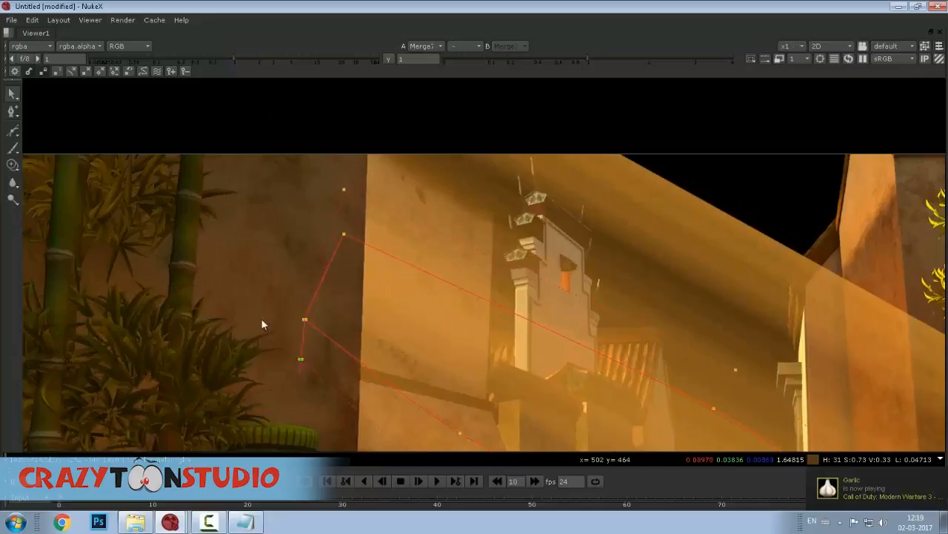
pyautogui.moveTo(235, 310); pyautogui.dragTo(309, 160)
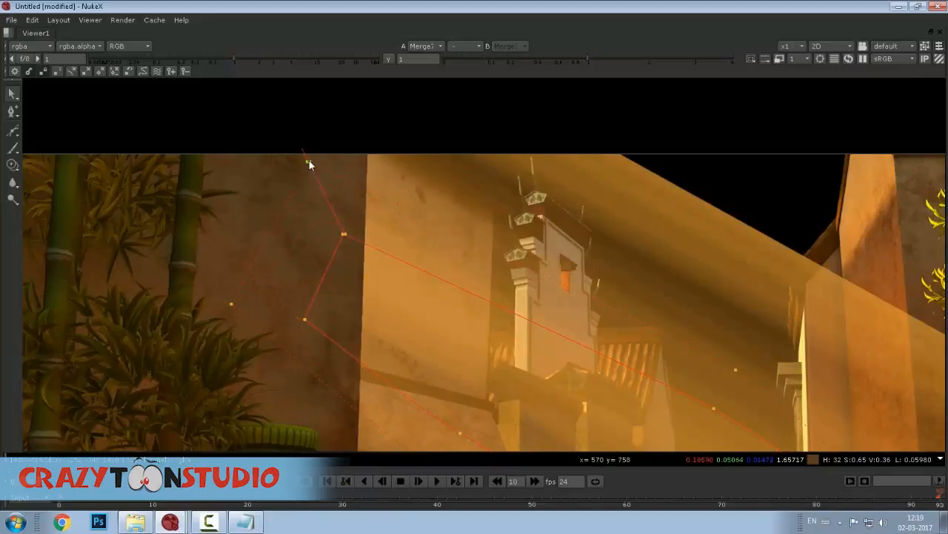
# Move the roto shape's corner at the bright pillar edge slightly outward and down, away from the pillar.
pyautogui.scroll(-2, 388, 241)
pyautogui.moveTo(503, 217); pyautogui.dragTo(427, 117)
pyautogui.scroll(1, 475, 305)
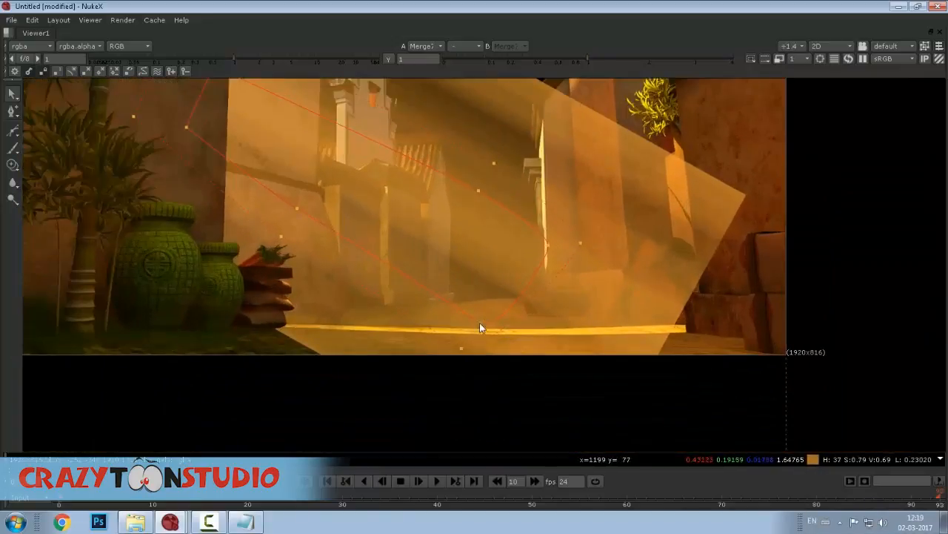
pyautogui.click(479, 324)
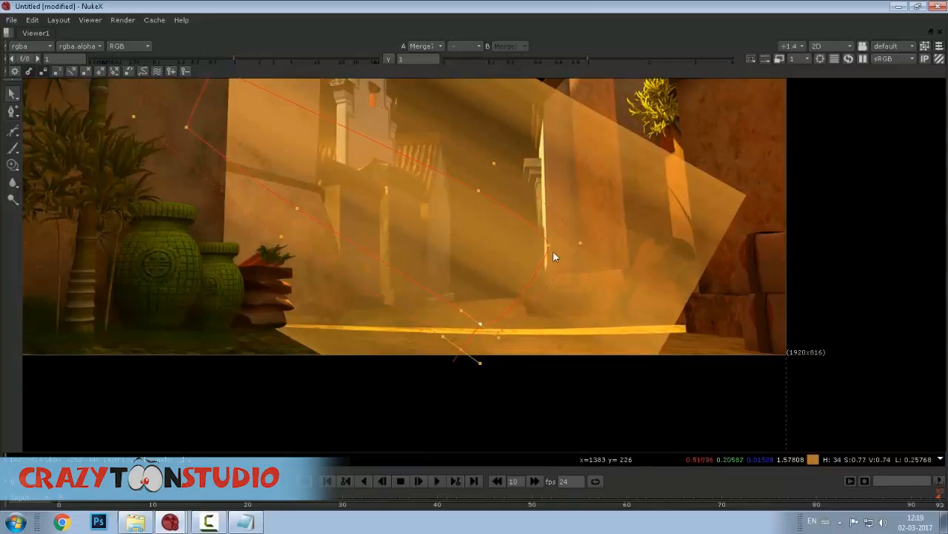
pyautogui.moveTo(549, 245); pyautogui.dragTo(566, 255)
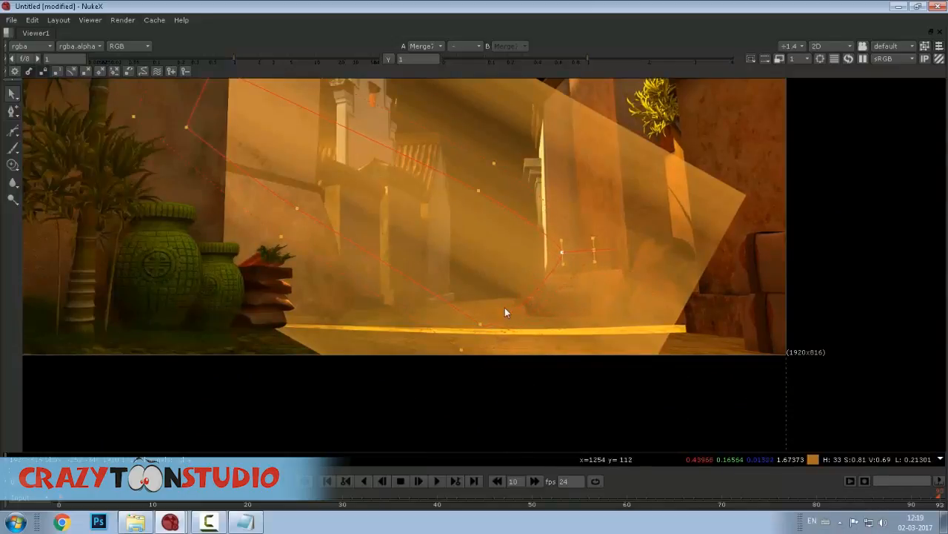